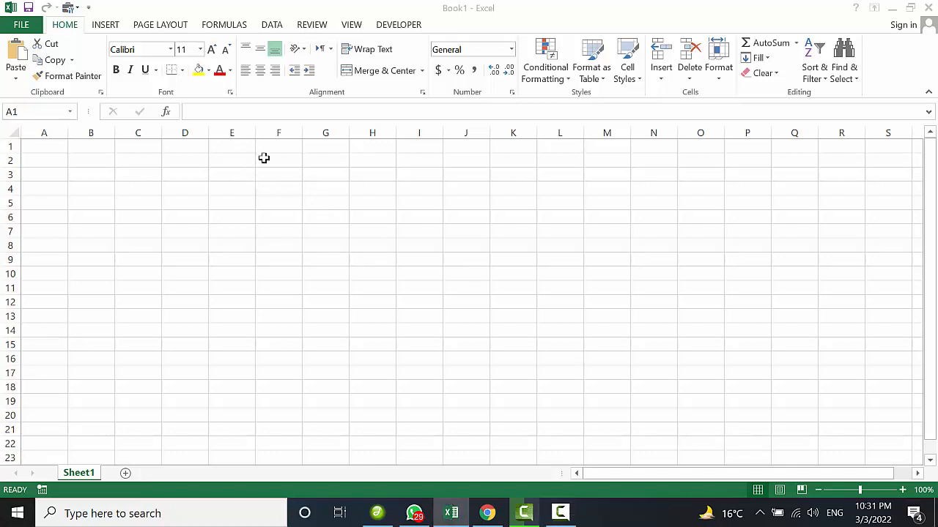
- Merge and center cells E1:J2 and enter the title "Attendance sheet" in the merged cell
click(236, 158)
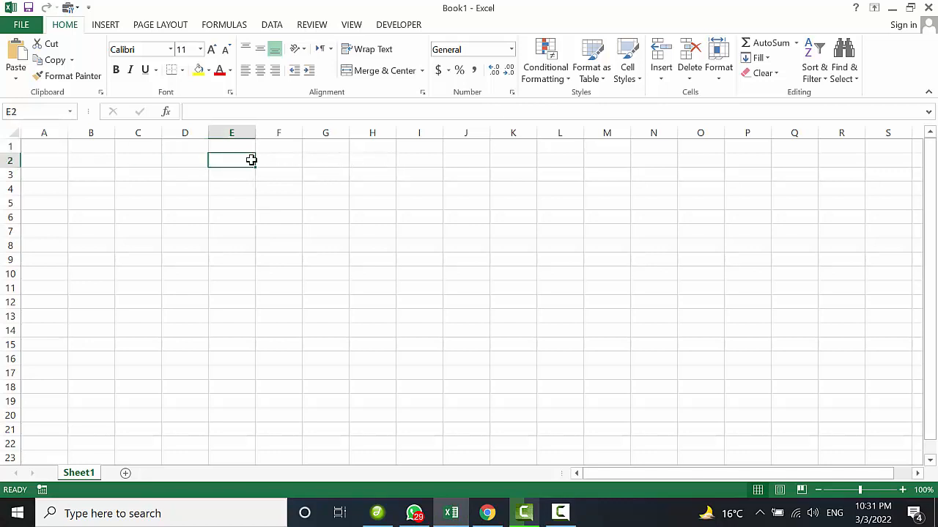
drag(251, 159, 447, 147)
click(406, 76)
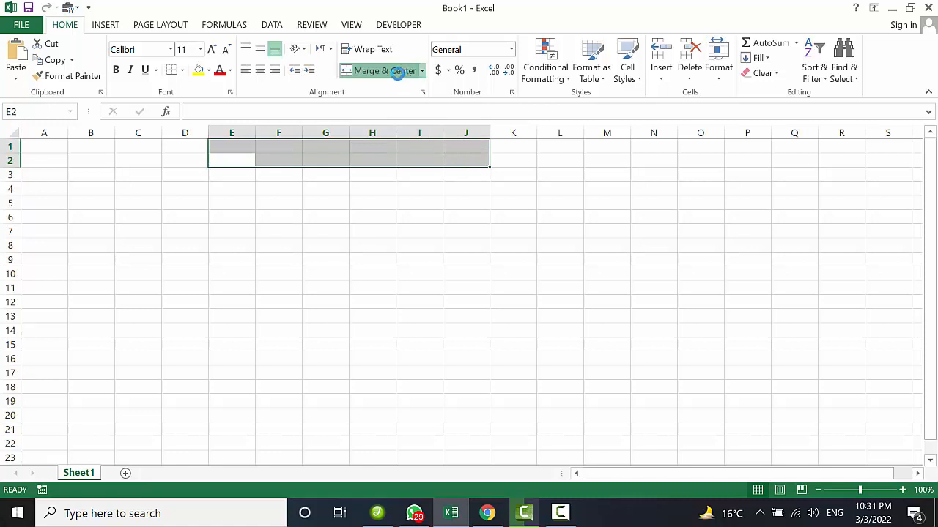
text(A)
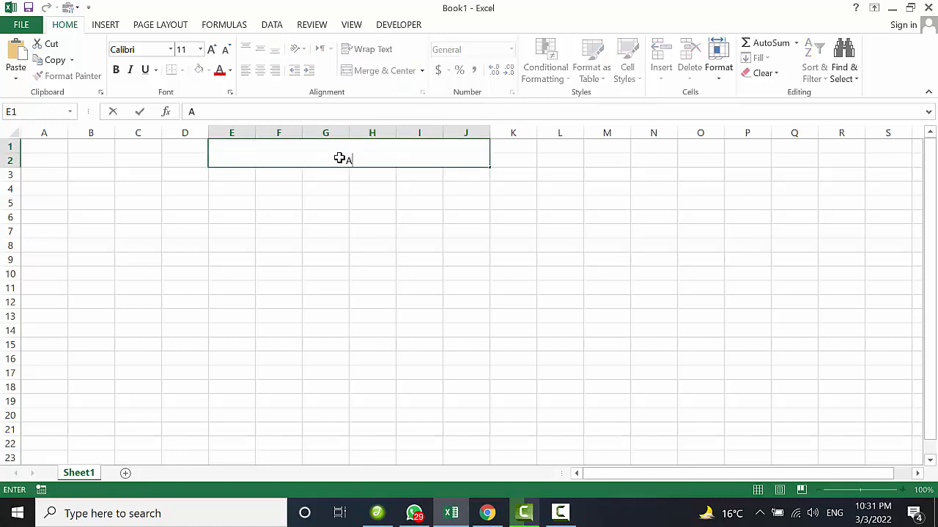
text(tt)
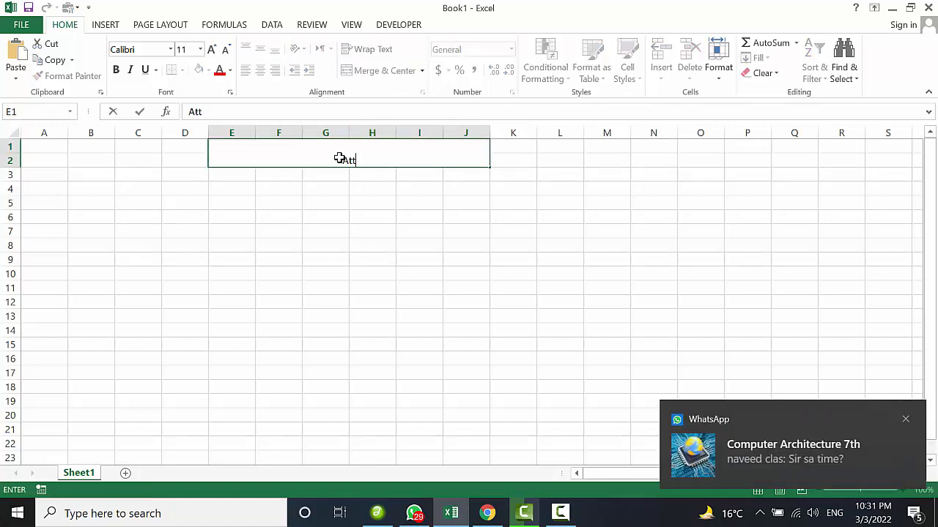
text(endance)
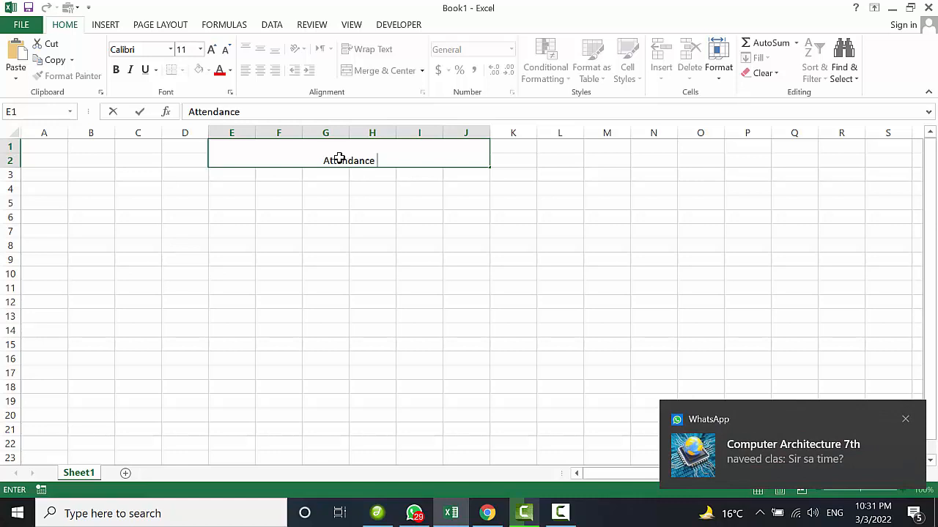
text( sheet)
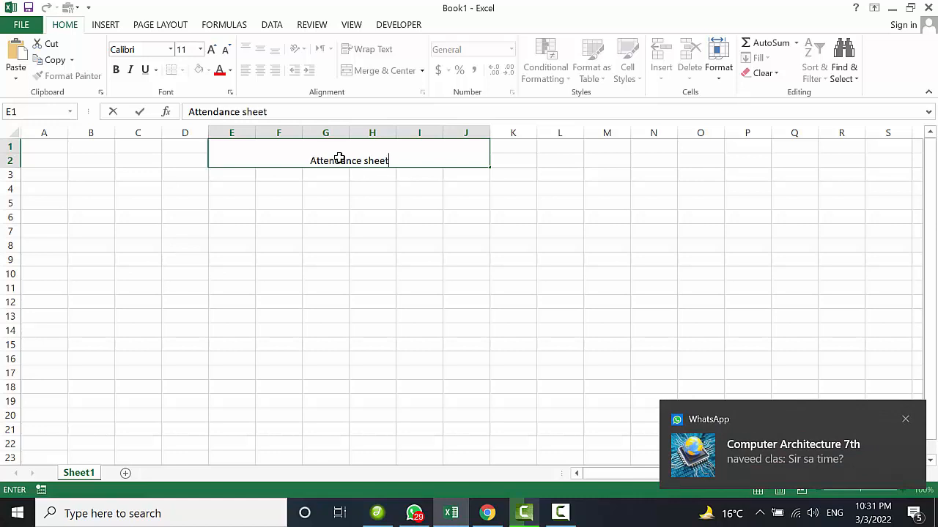
click(406, 249)
- Middle-align the "Attendance sheet" title vertically and set its font to Arial Black
click(373, 157)
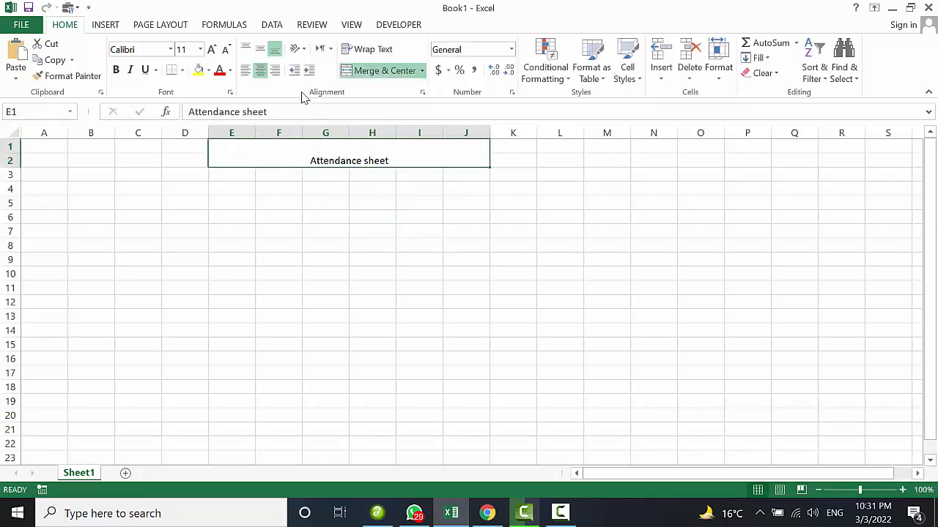
click(260, 49)
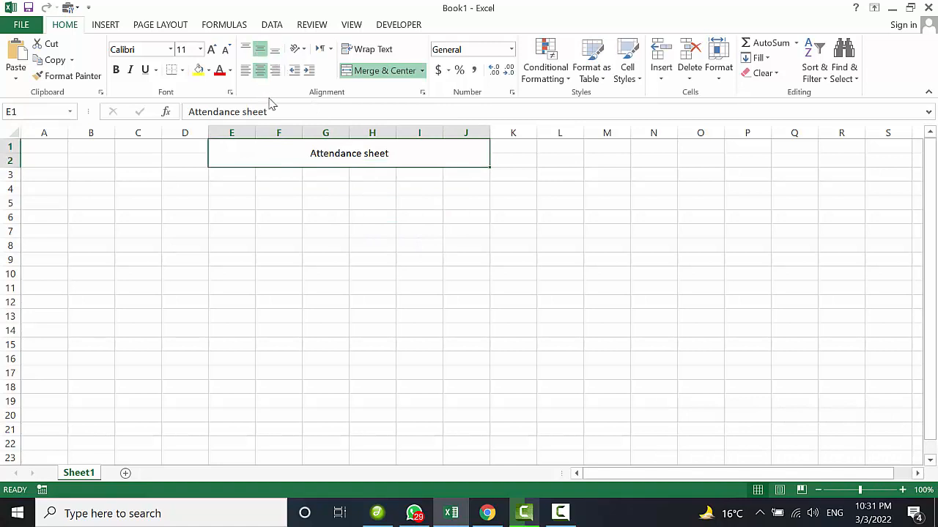
click(170, 49)
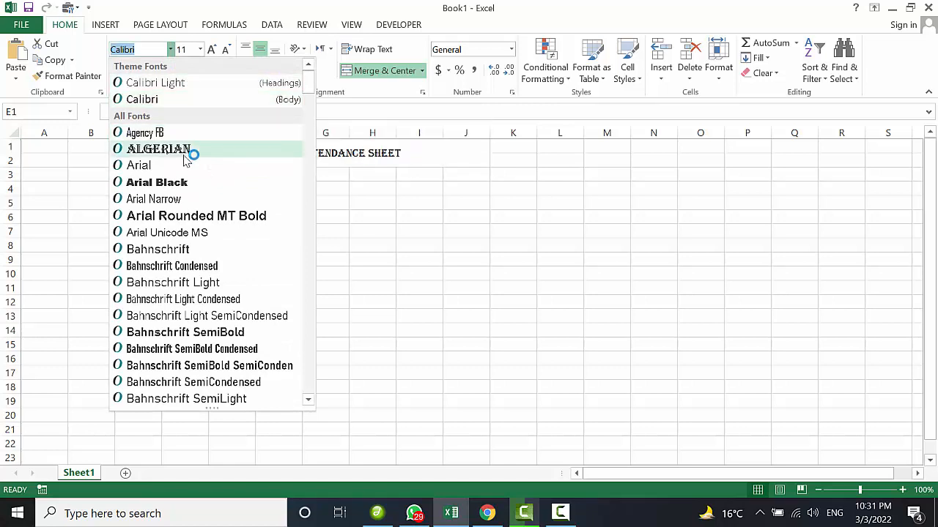
click(202, 182)
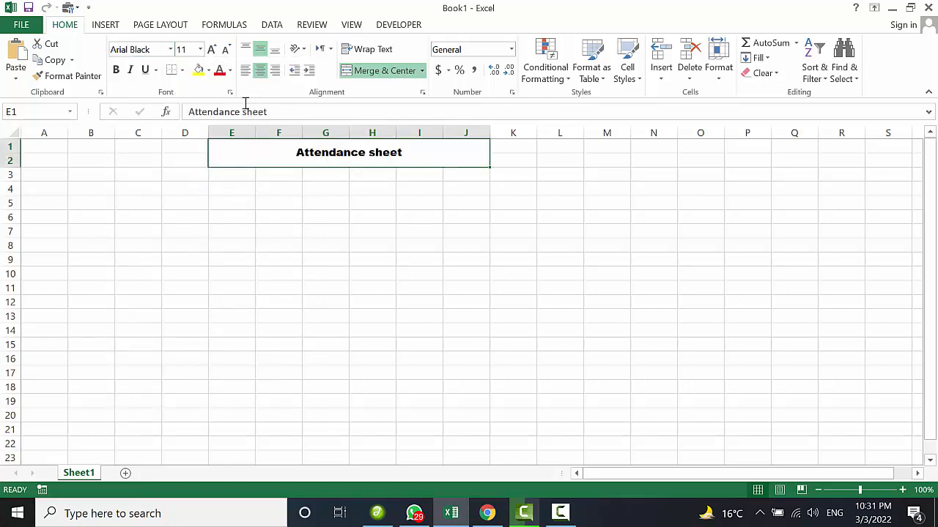
- Give the title red text at font size 18 on a yellow cell fill
click(220, 71)
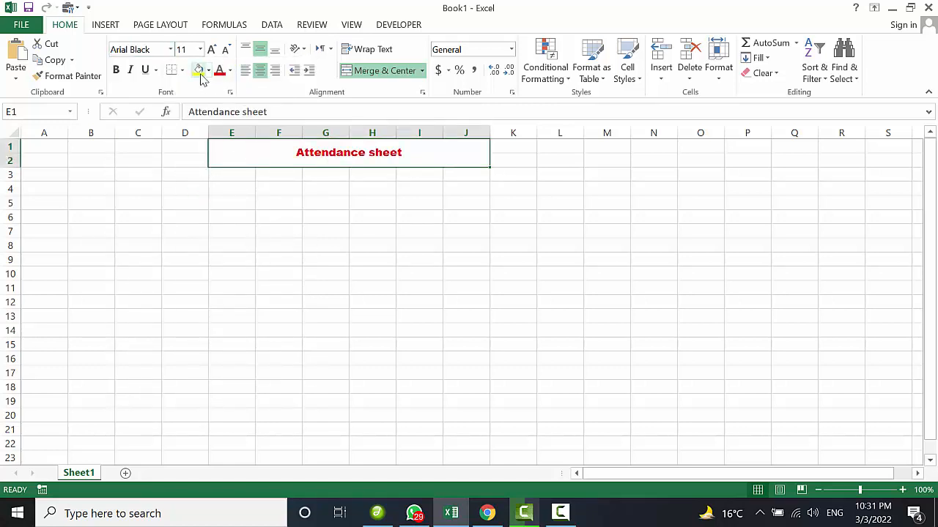
click(199, 71)
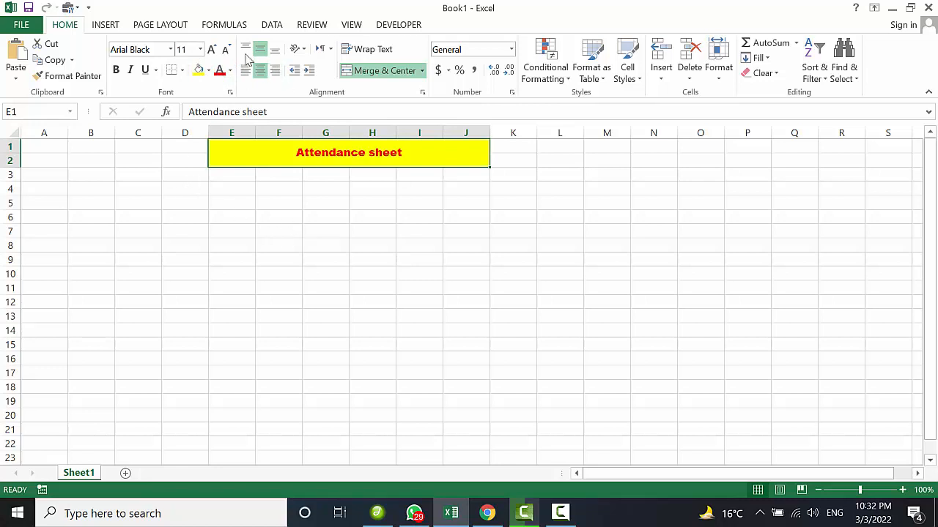
click(211, 49)
click(211, 49)
click(211, 50)
click(211, 49)
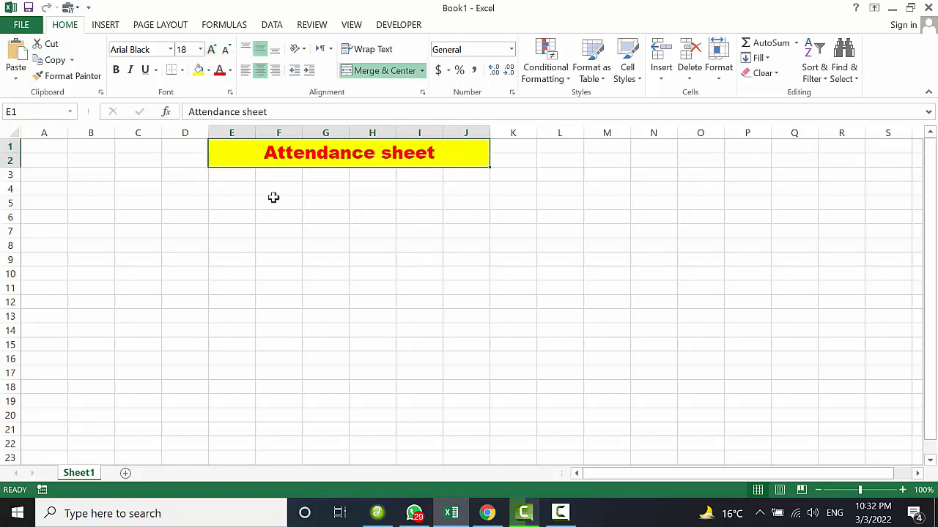
click(290, 245)
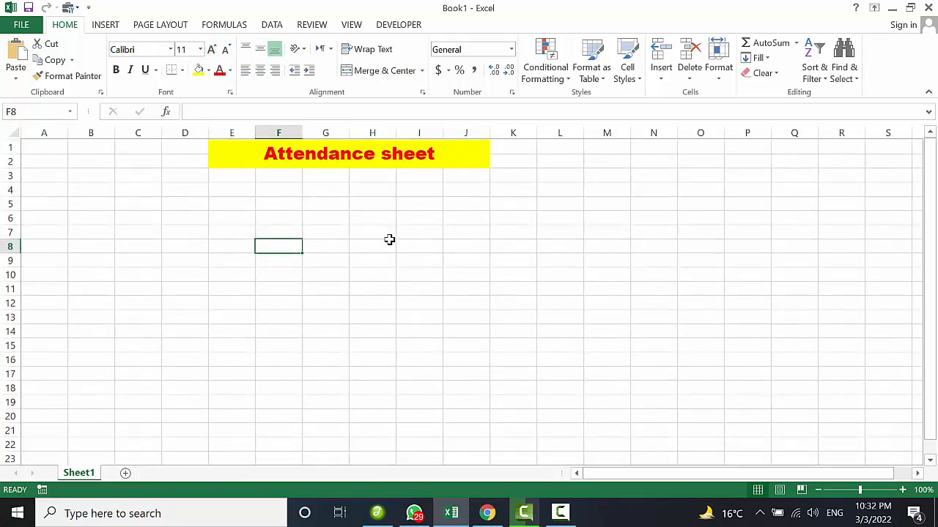
- Enter the labels "Month:" in cell C5 and "Year:" in cell C6
click(101, 204)
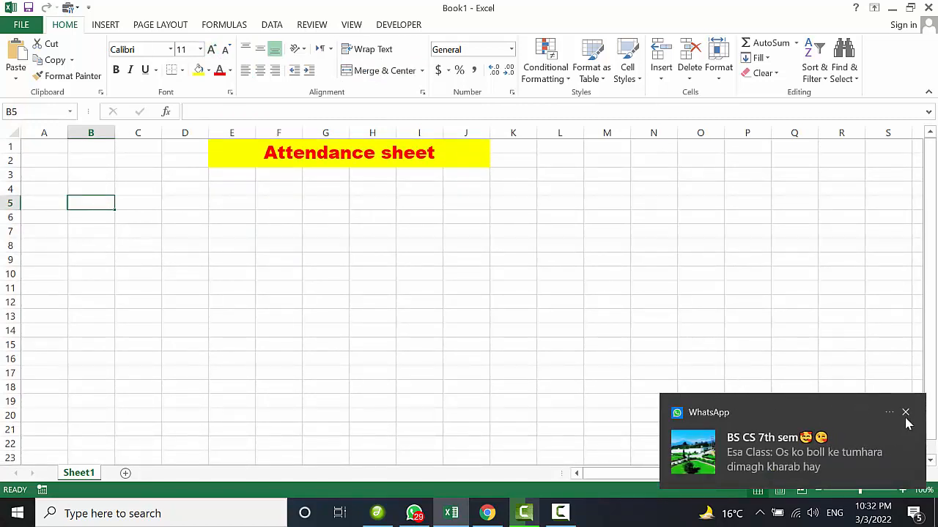
click(906, 417)
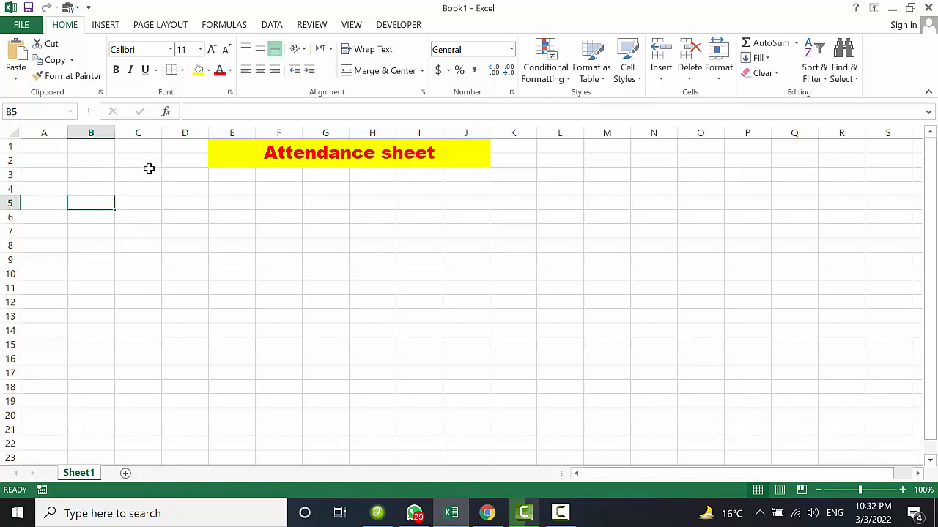
click(135, 203)
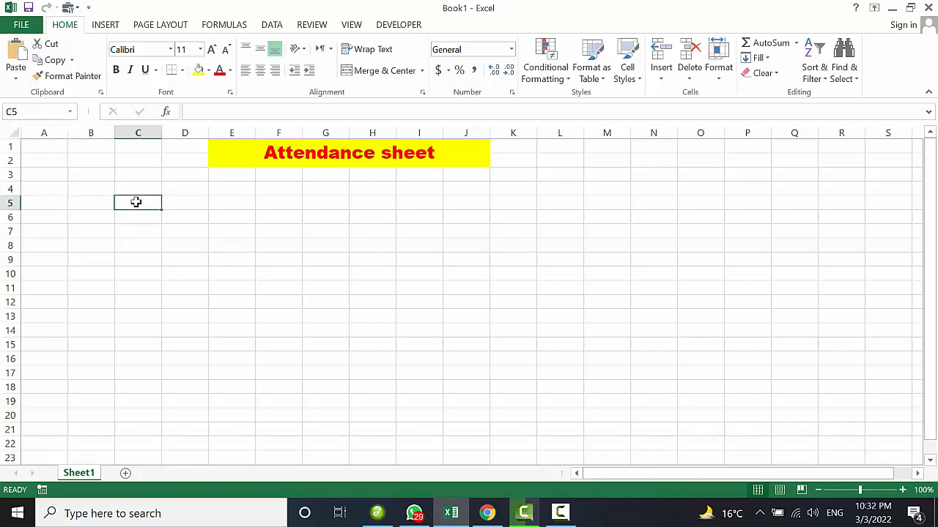
text(Month:)
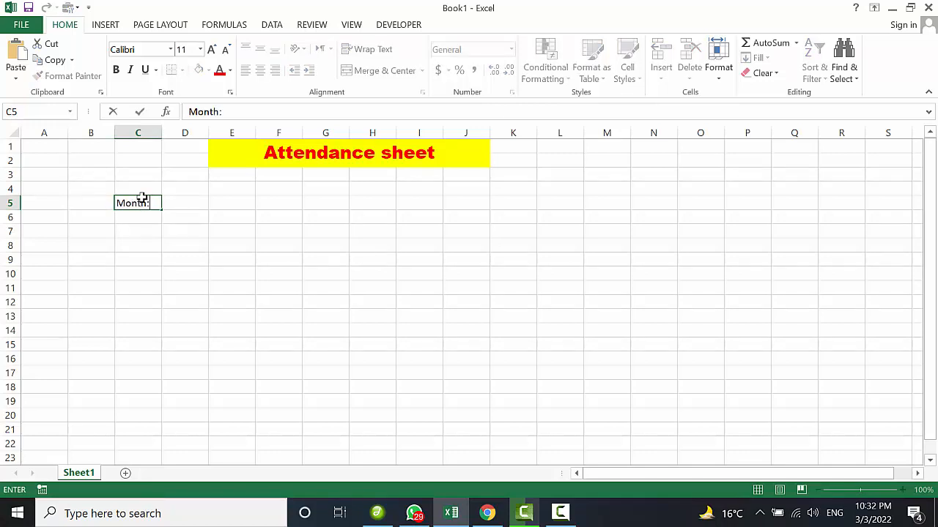
key(Return)
text(Year:)
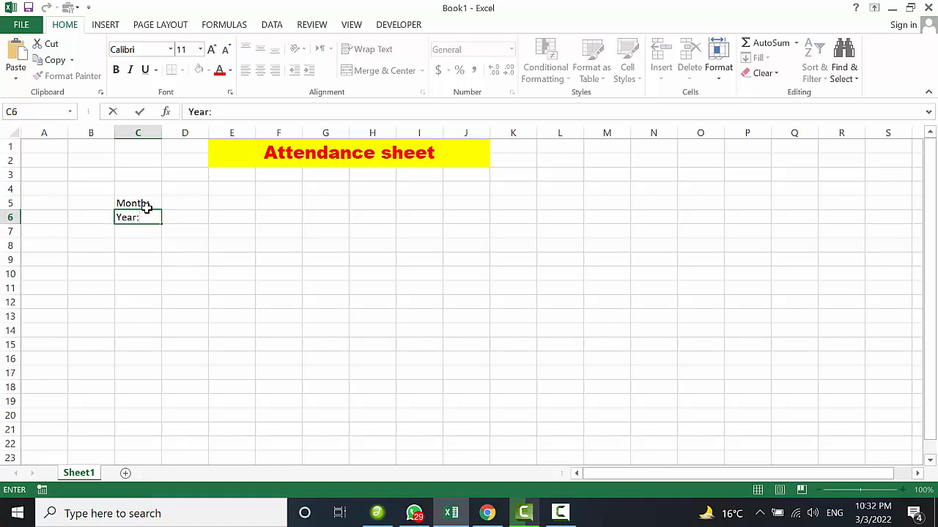
key(Return)
click(153, 202)
drag(153, 202, 181, 220)
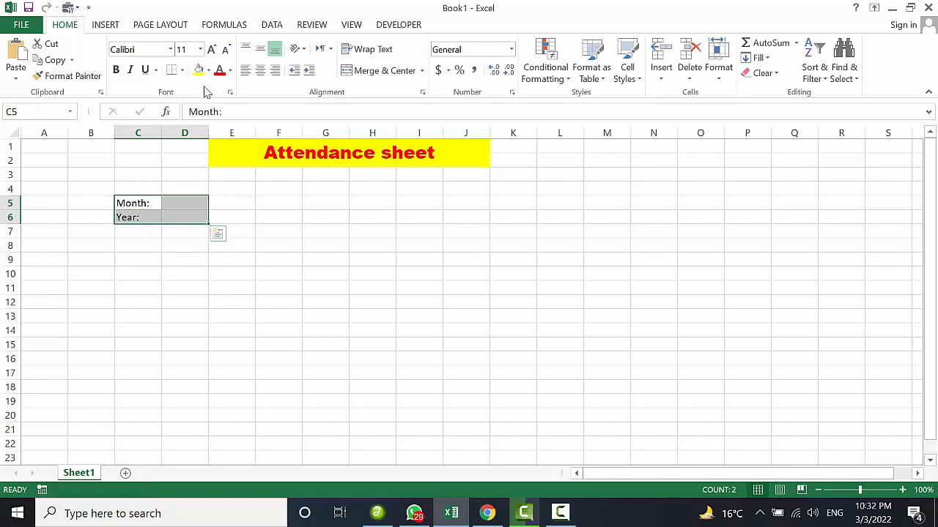
click(175, 276)
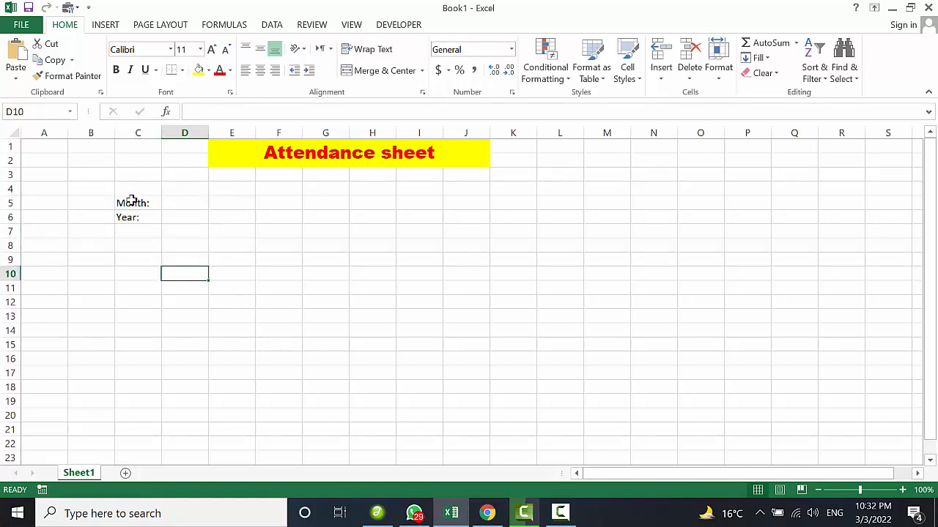
- Format cells C5:D6 with the Arial Black font and a light green fill
drag(131, 202, 201, 215)
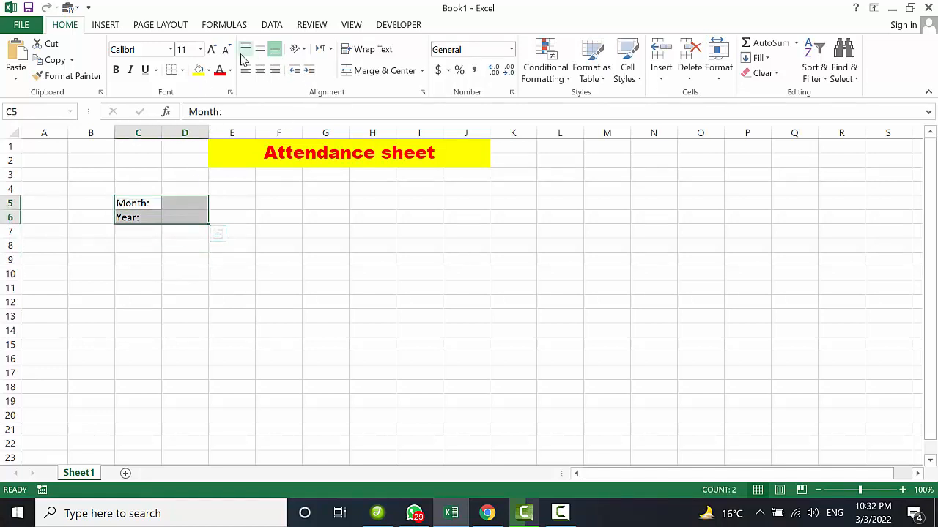
click(170, 49)
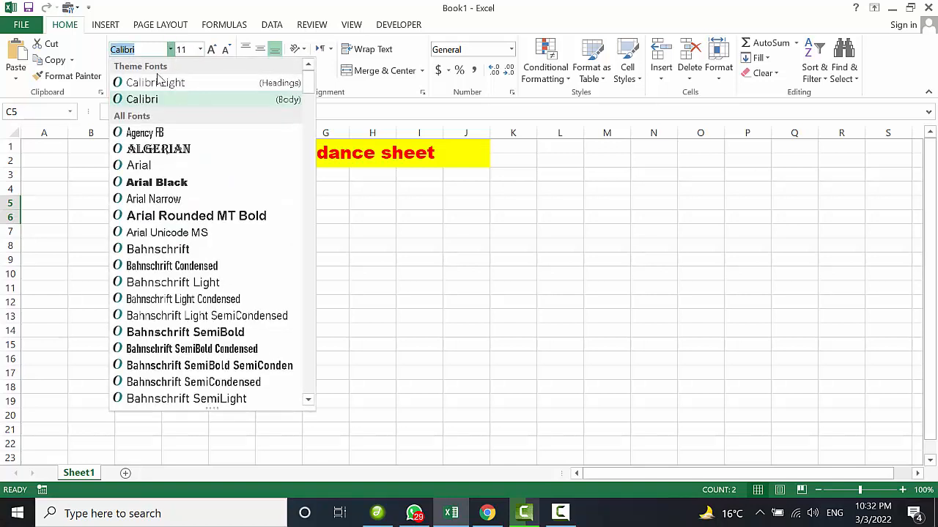
click(158, 182)
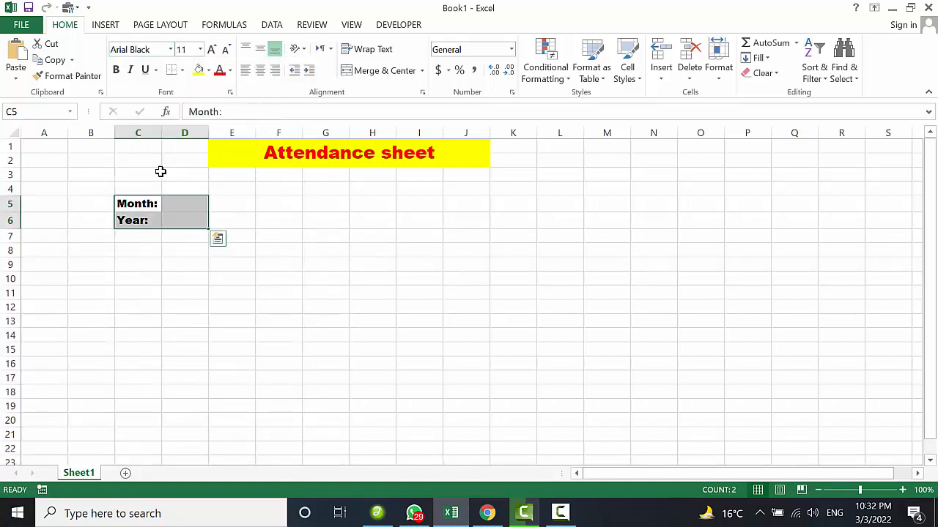
click(208, 70)
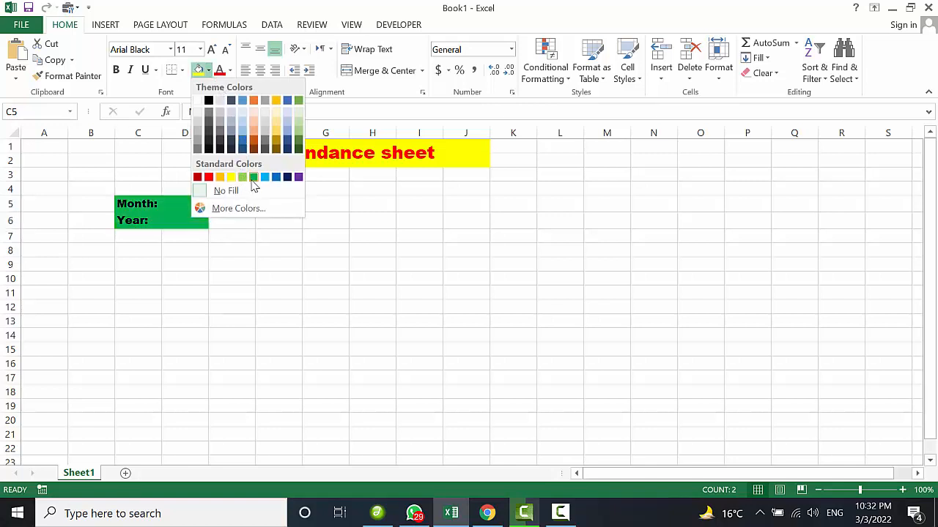
click(298, 122)
click(232, 235)
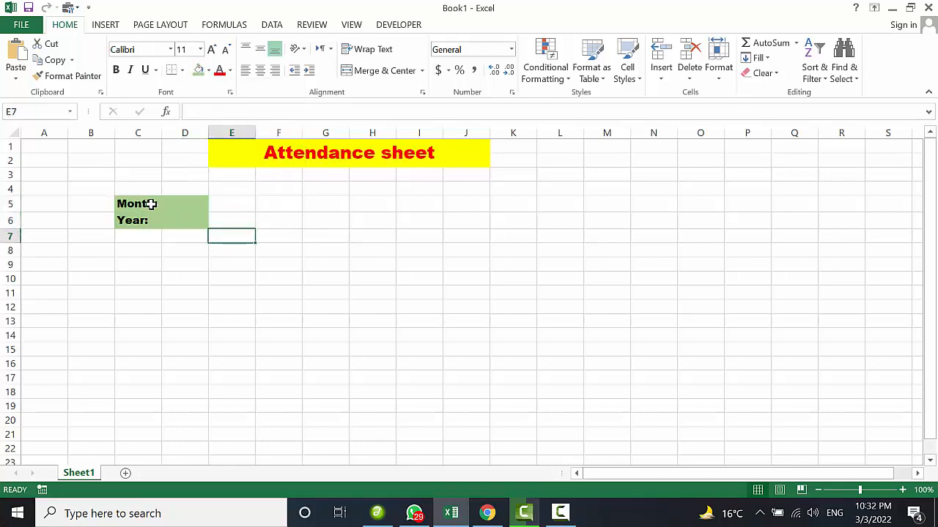
click(178, 205)
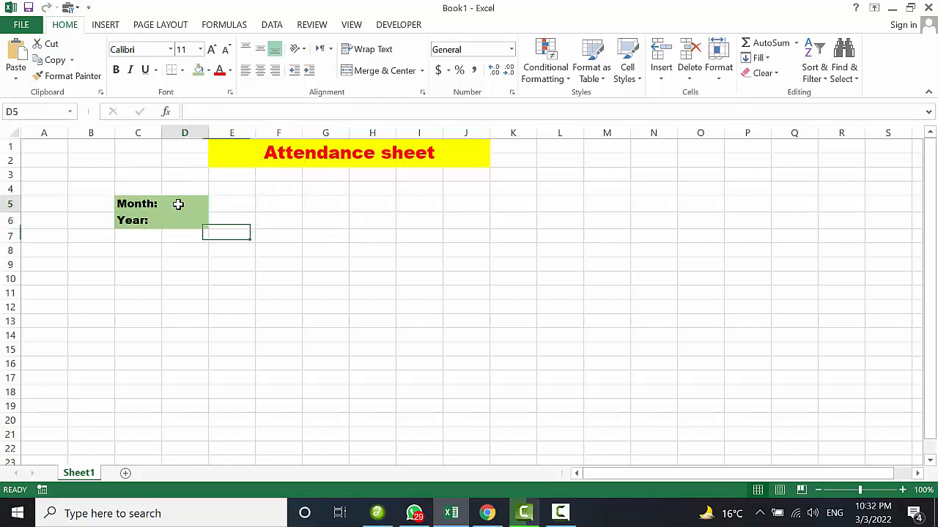
click(169, 248)
click(192, 198)
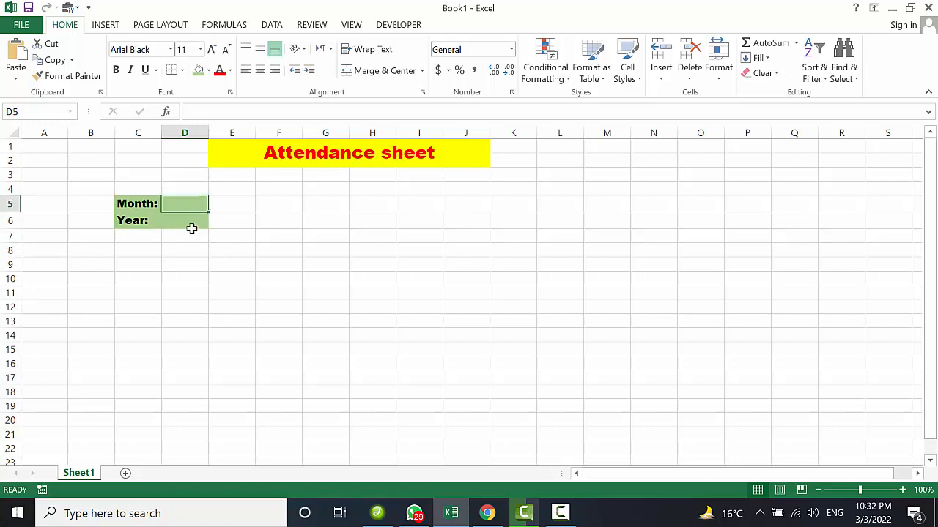
click(190, 229)
click(189, 202)
click(194, 226)
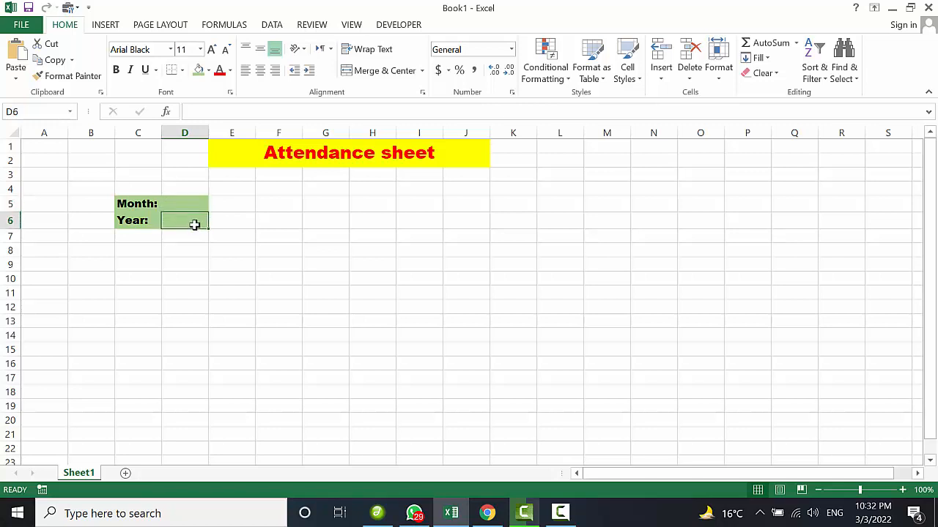
click(197, 202)
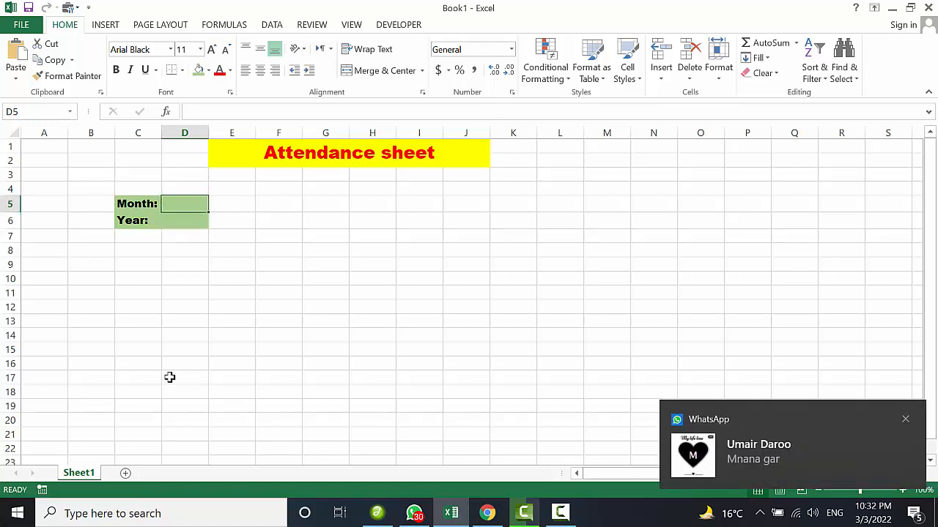
- Add a new worksheet and enter "jan" in cell A1 and "feb" in cell A2
click(125, 474)
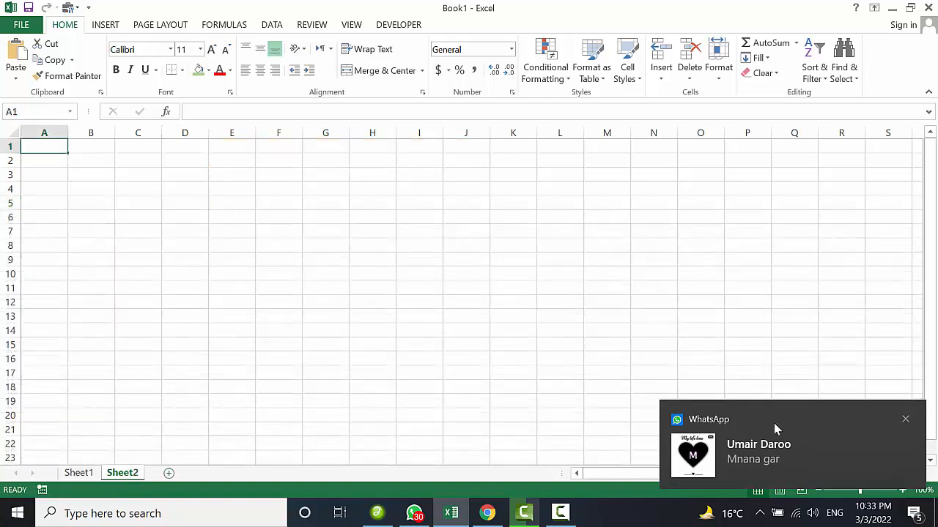
click(906, 419)
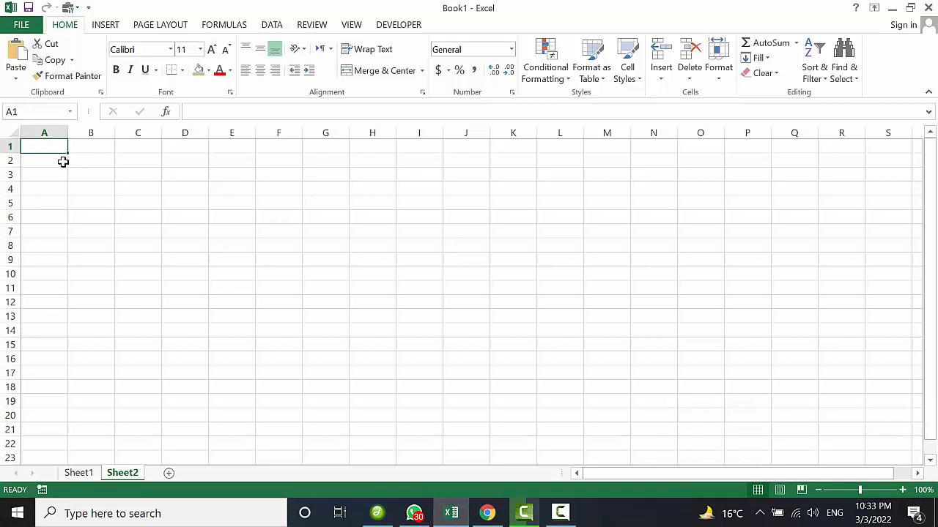
text(jan)
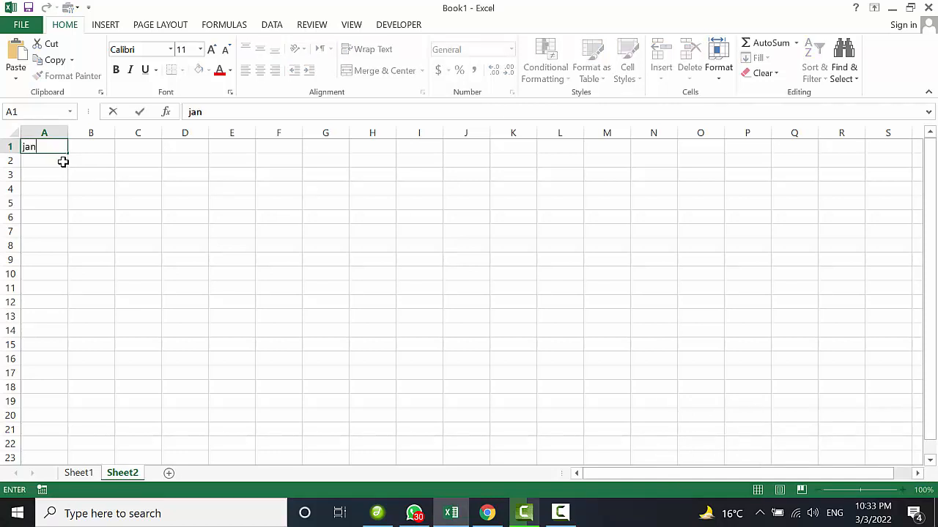
key(Return)
text(fe)
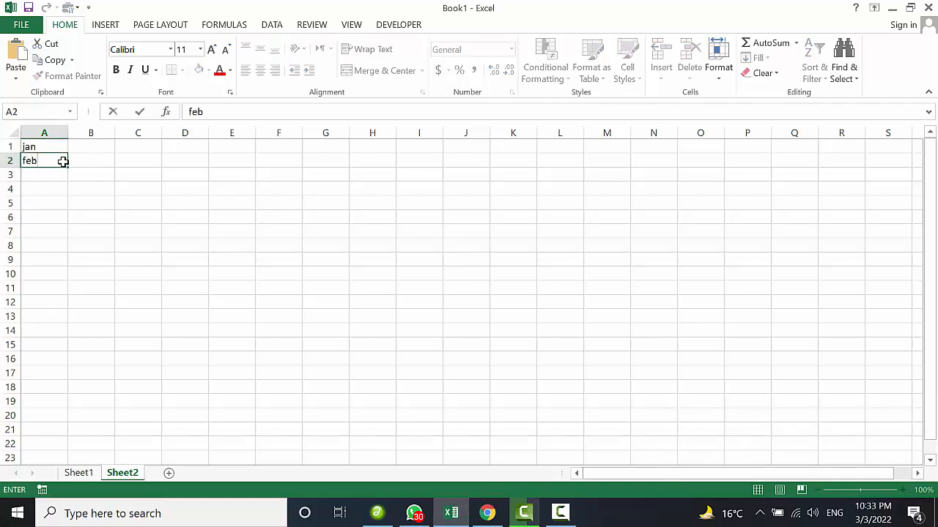
text(b)
click(121, 205)
- Extend the jan and feb entries on Sheet2 down to cell A12 to list all months through dec
click(45, 146)
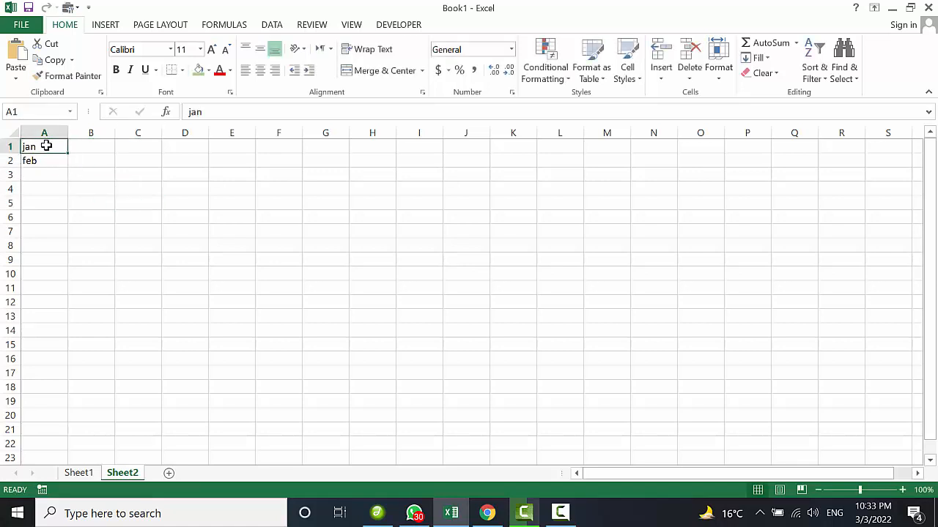
drag(45, 146, 41, 156)
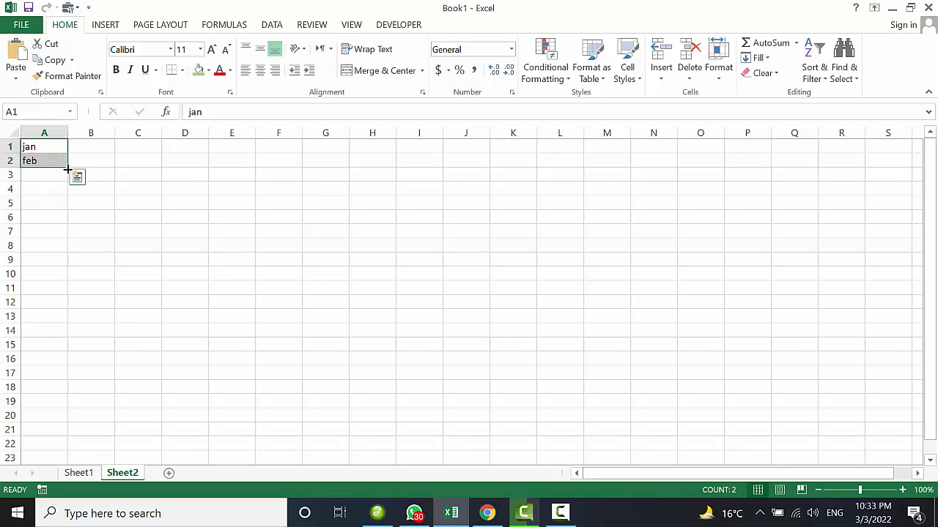
drag(68, 169, 62, 311)
click(131, 328)
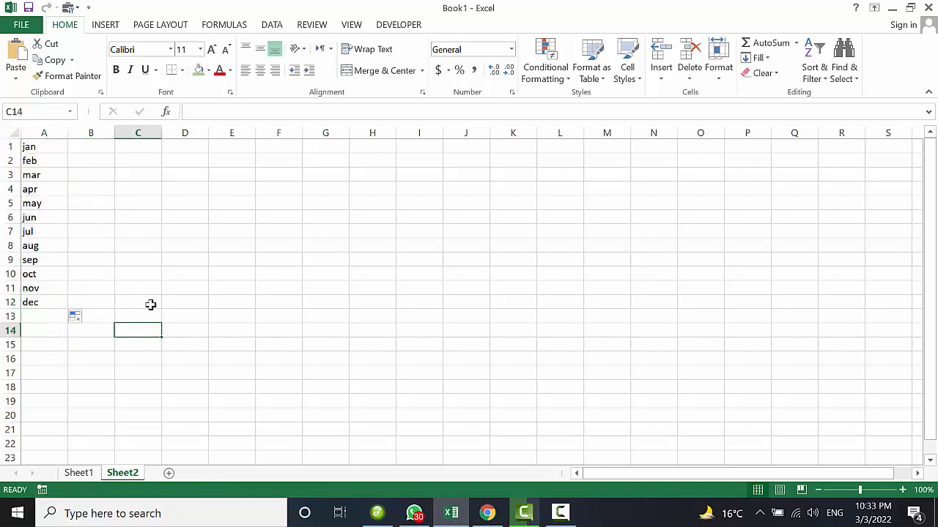
- Add list data validation to the month cell D5 on Sheet1, with =Sheet2!$A$1:$A$12 as its source
click(79, 473)
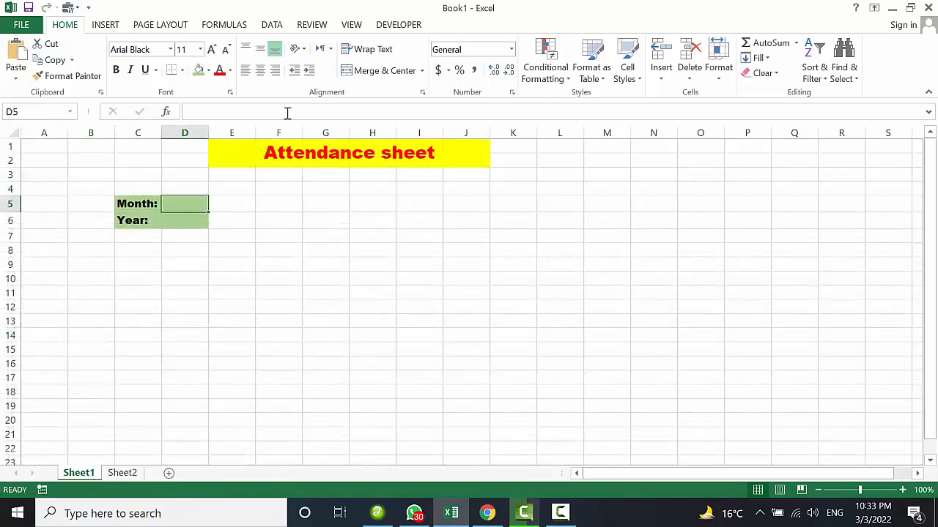
click(273, 25)
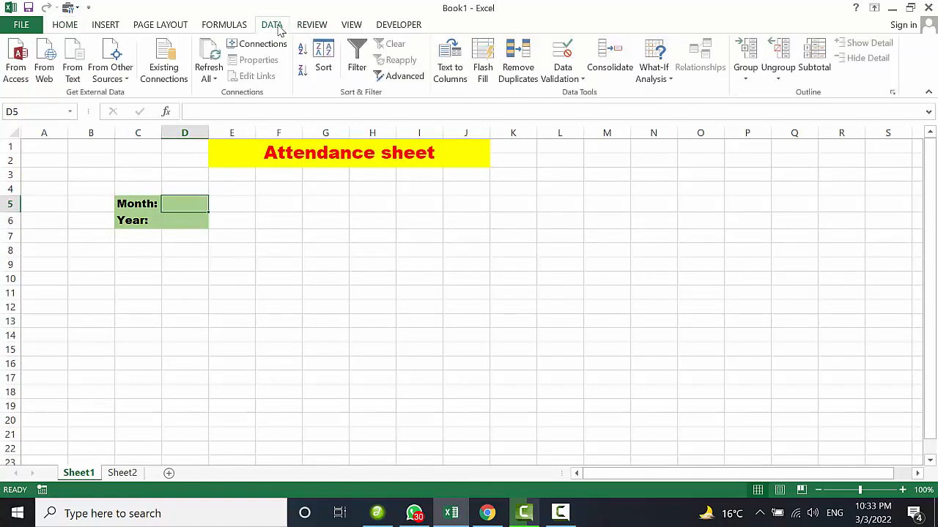
click(565, 81)
click(572, 96)
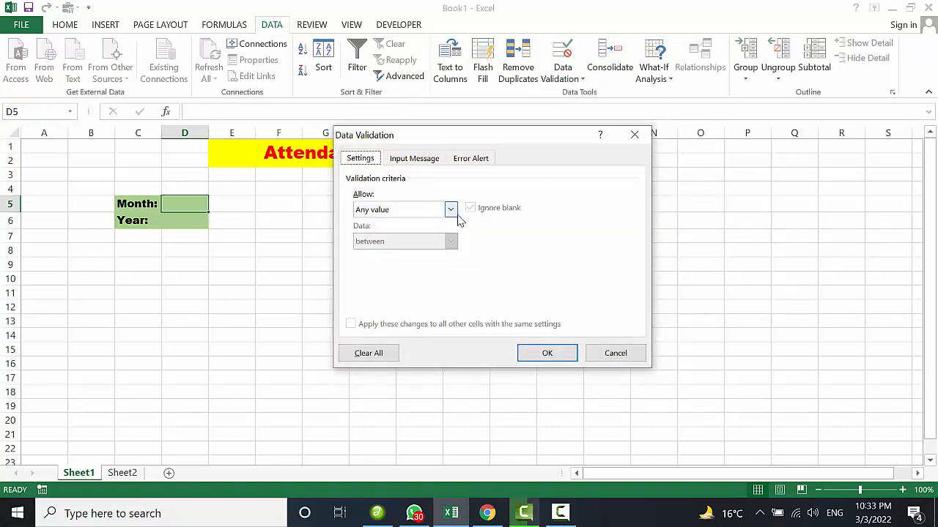
click(452, 211)
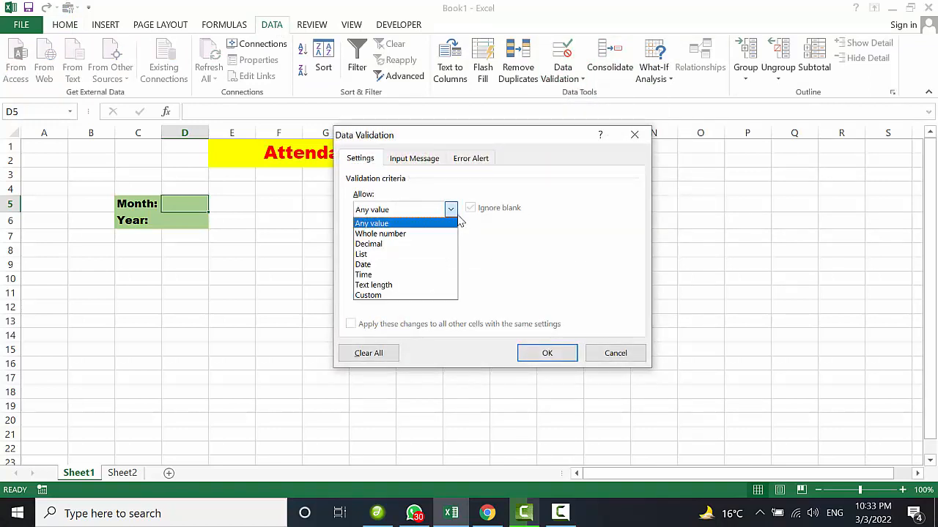
click(401, 254)
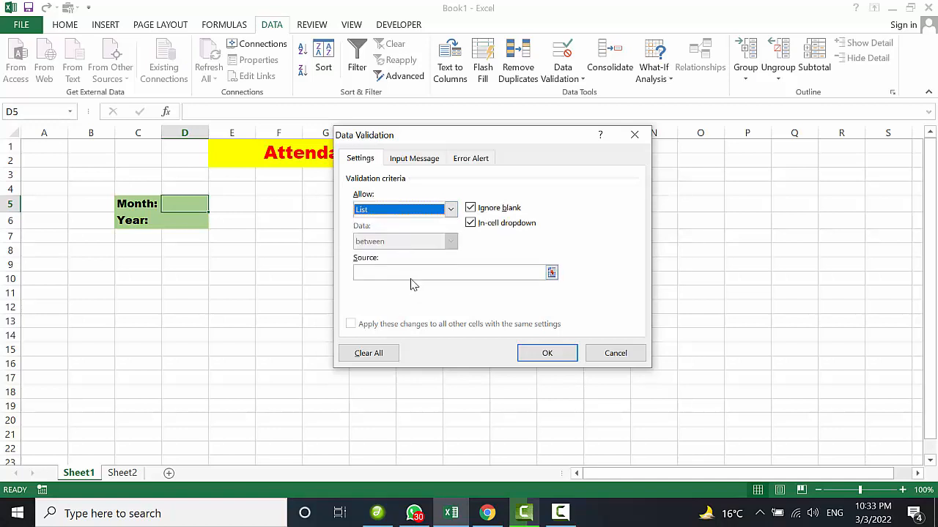
click(412, 271)
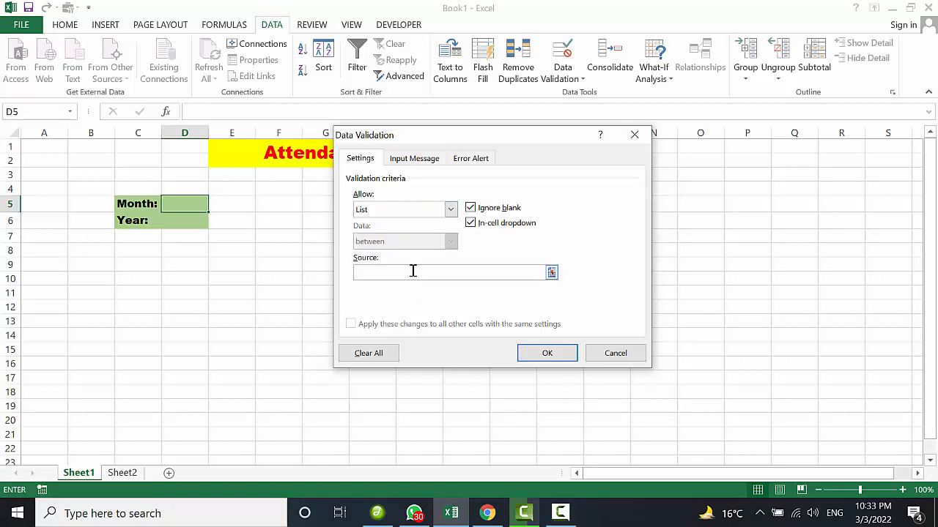
click(552, 273)
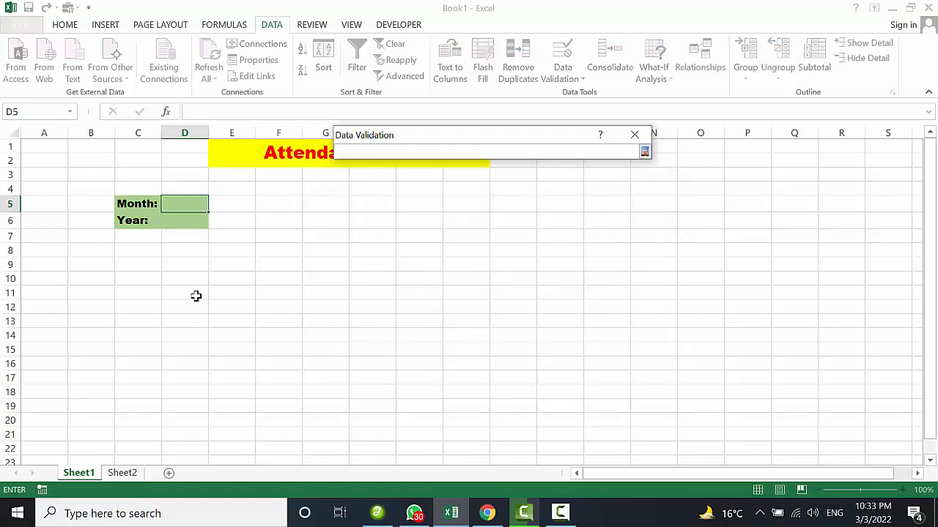
click(123, 472)
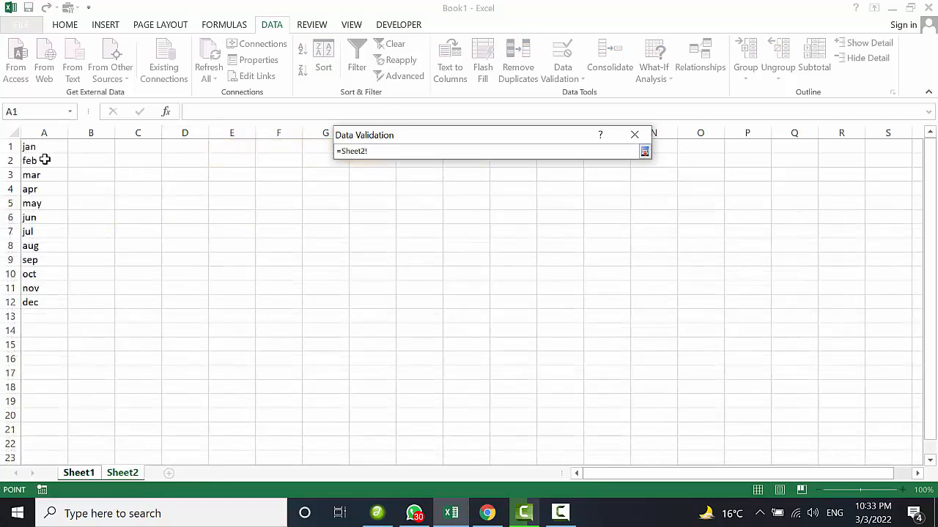
drag(45, 145, 45, 304)
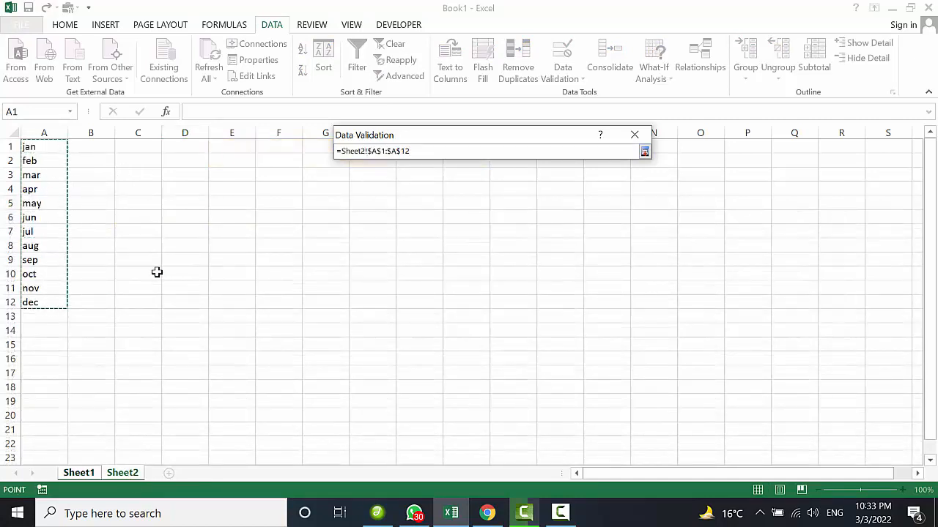
click(644, 154)
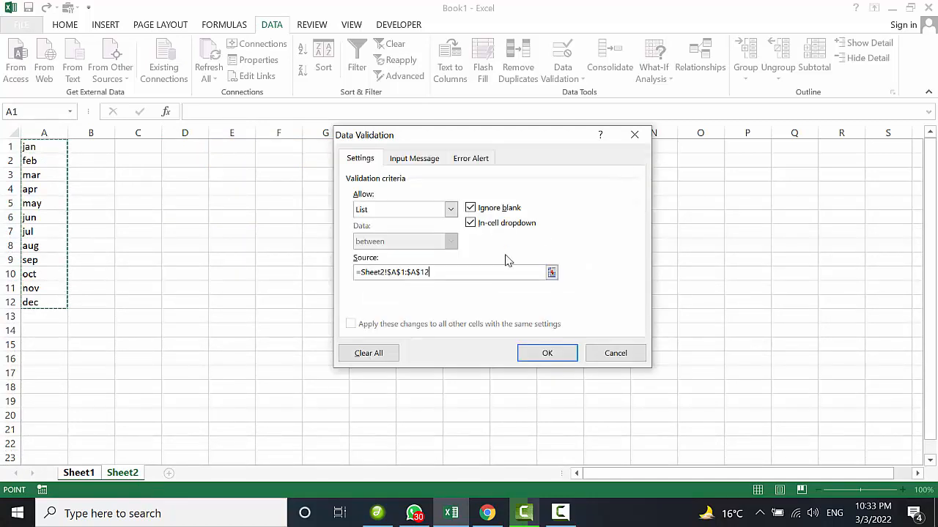
click(542, 354)
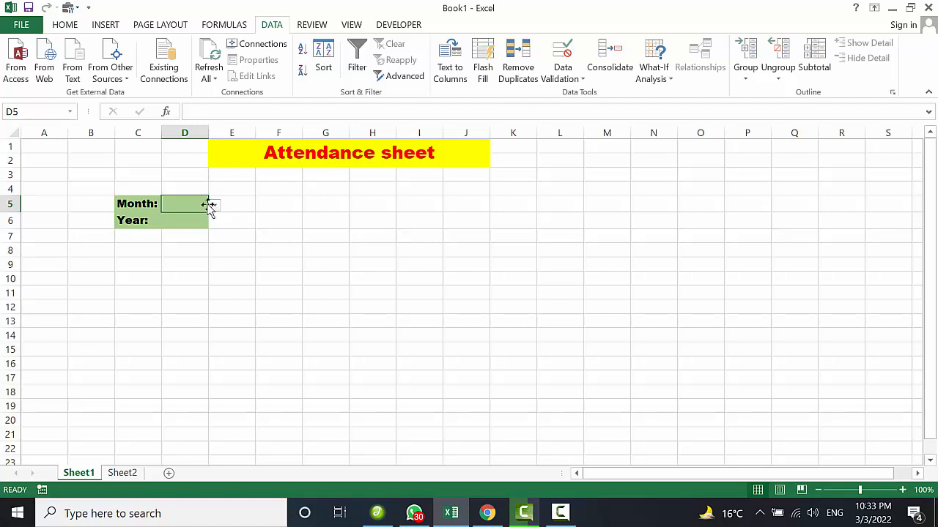
- Choose apr as the month in cell D5
click(213, 208)
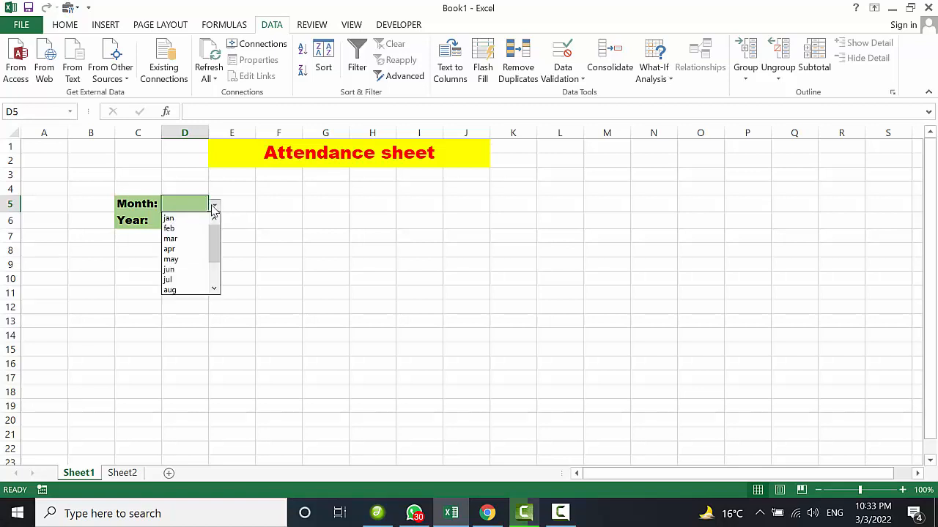
click(174, 250)
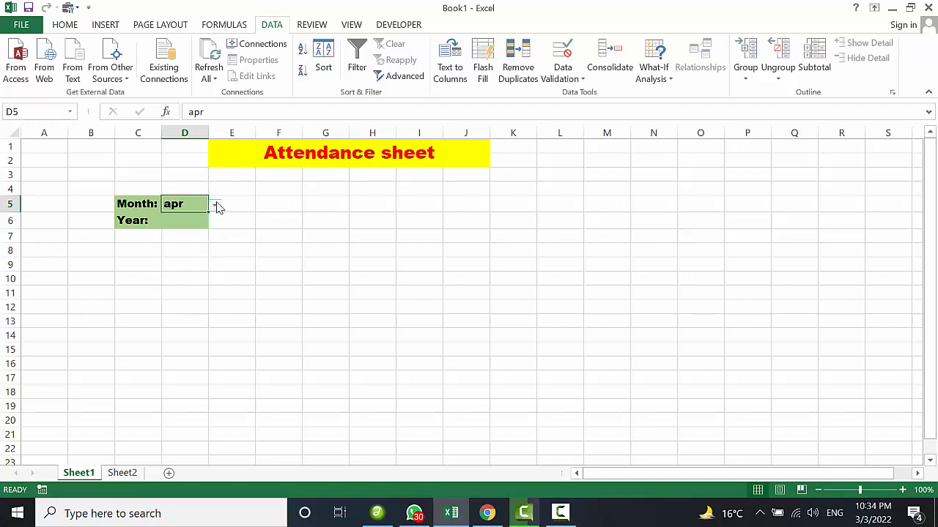
click(195, 269)
click(186, 205)
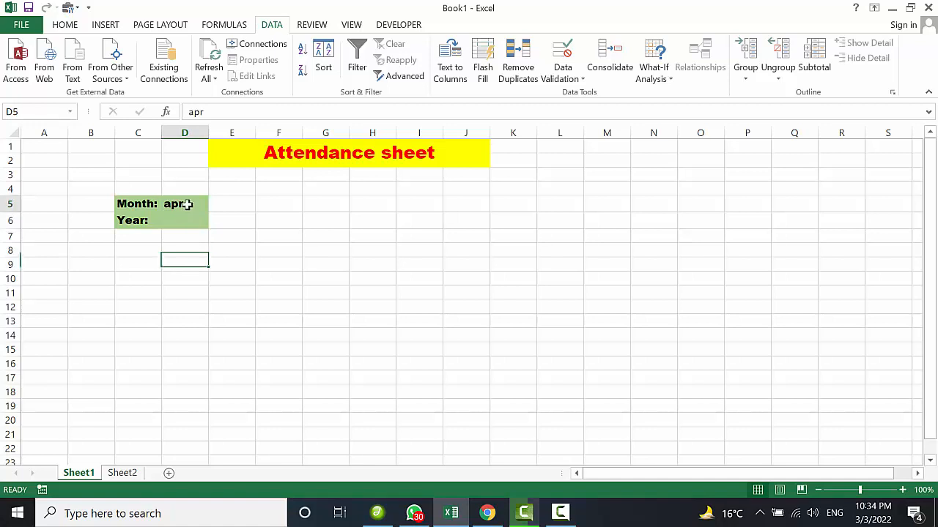
- Widen columns C and D to give the month and year fields more room
drag(159, 127, 239, 132)
click(197, 261)
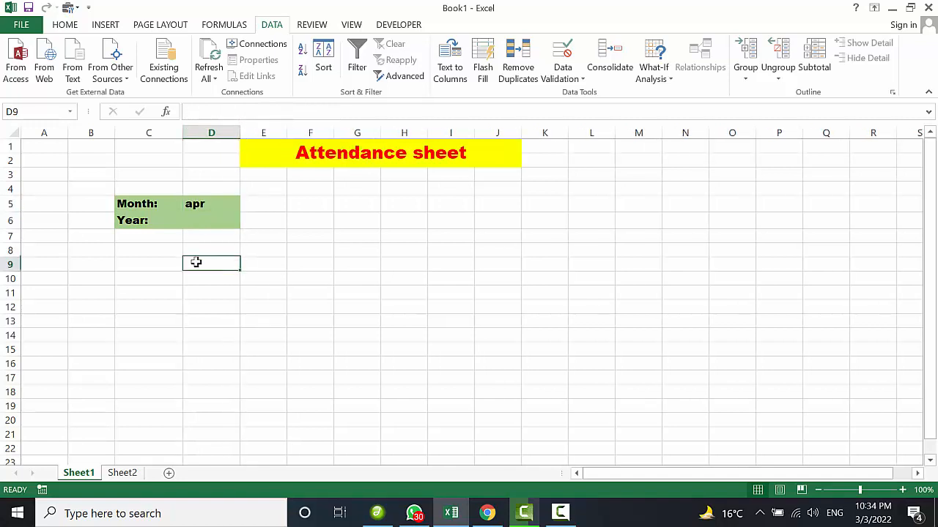
click(209, 203)
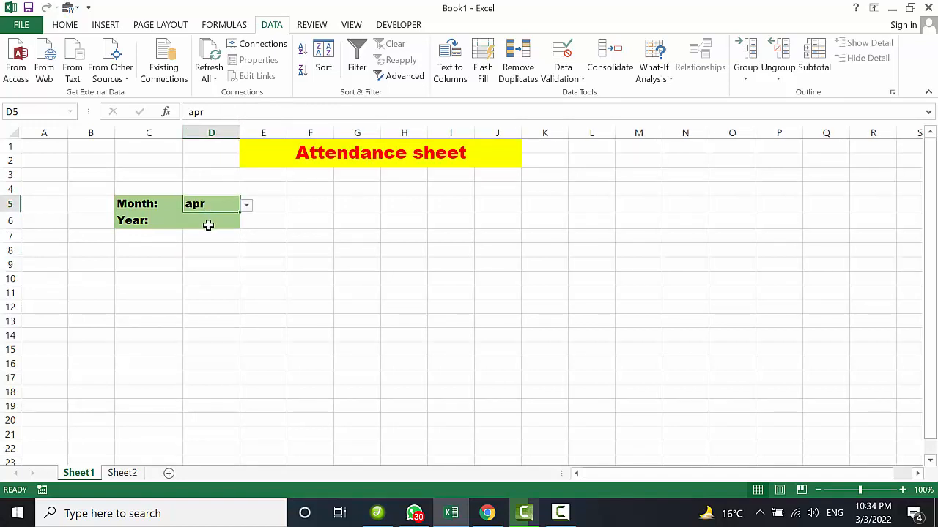
- Add list data validation to the year cell D6 with the source values 2020,2021,2022
click(208, 225)
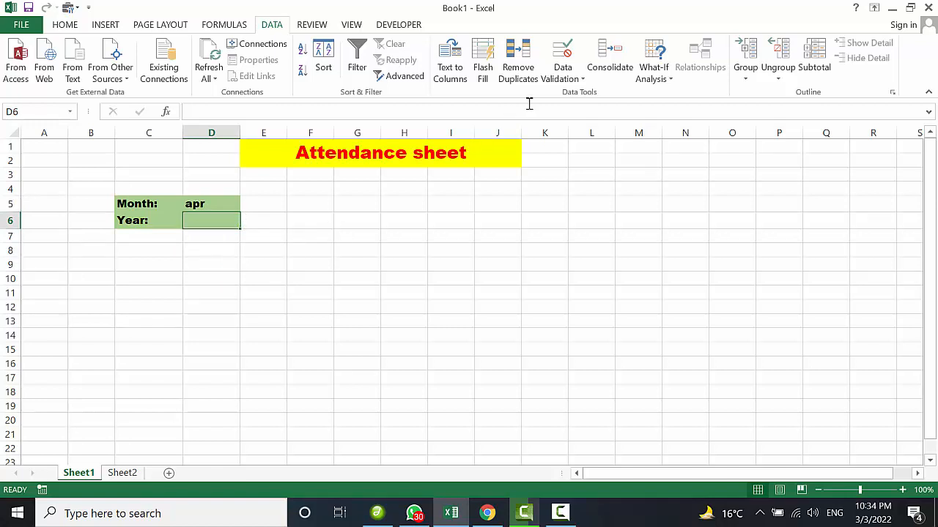
click(563, 78)
click(577, 93)
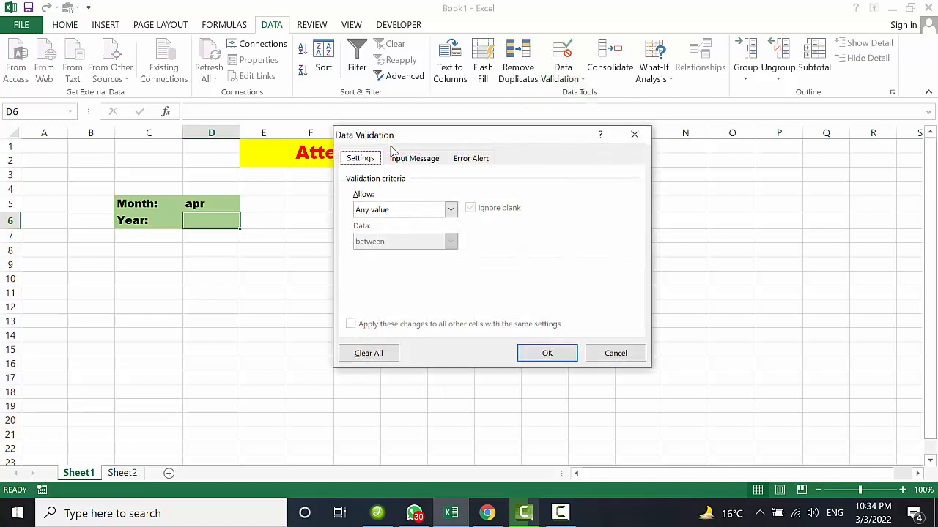
click(450, 210)
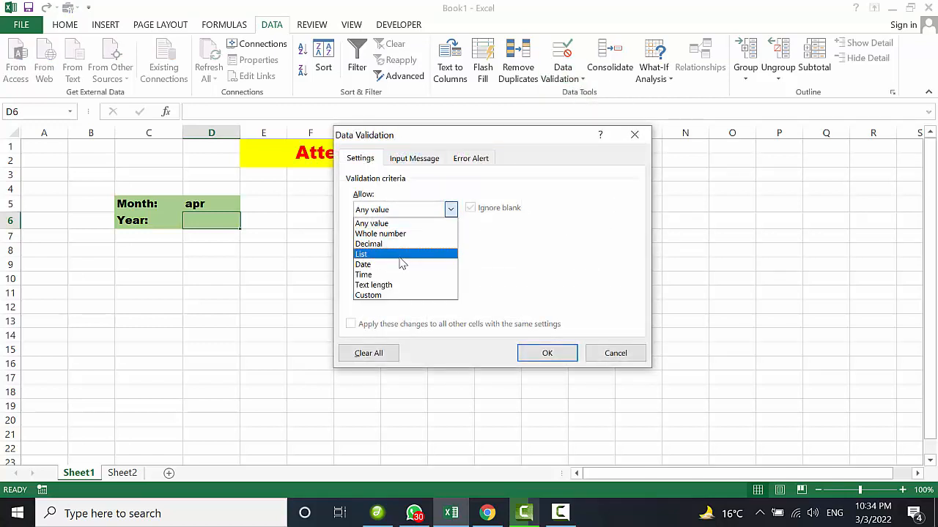
click(406, 254)
click(400, 274)
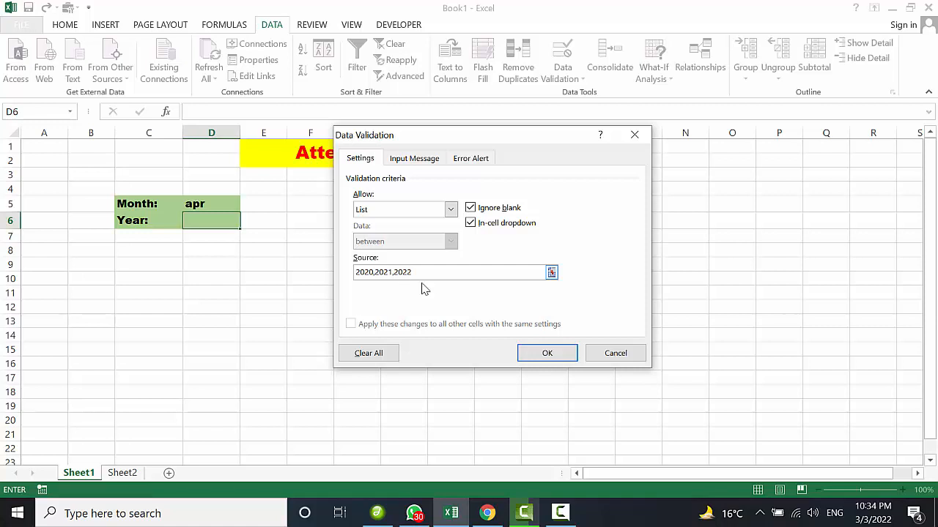
click(548, 353)
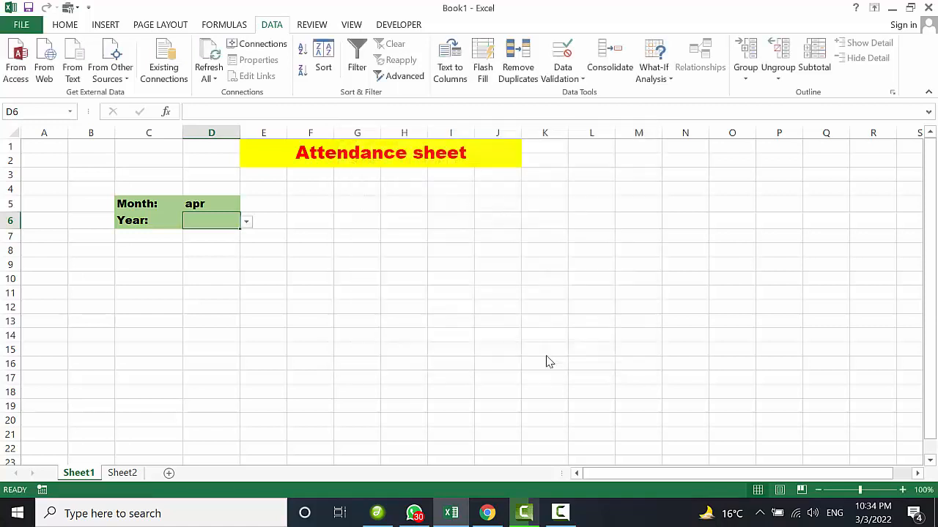
- Choose 2021 as the year in cell D6
click(247, 222)
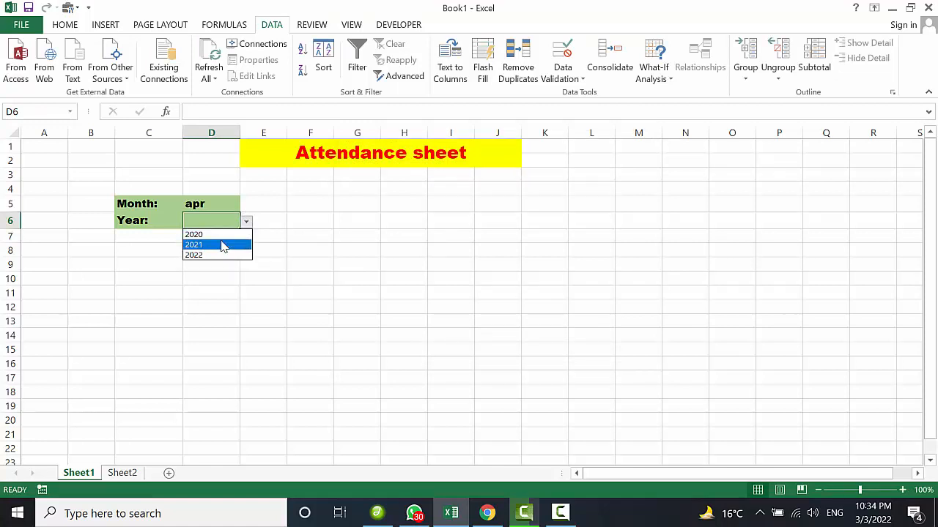
click(220, 245)
click(344, 264)
- Center the month and year values in cells D5:D6 both horizontally and vertically
drag(218, 217, 205, 201)
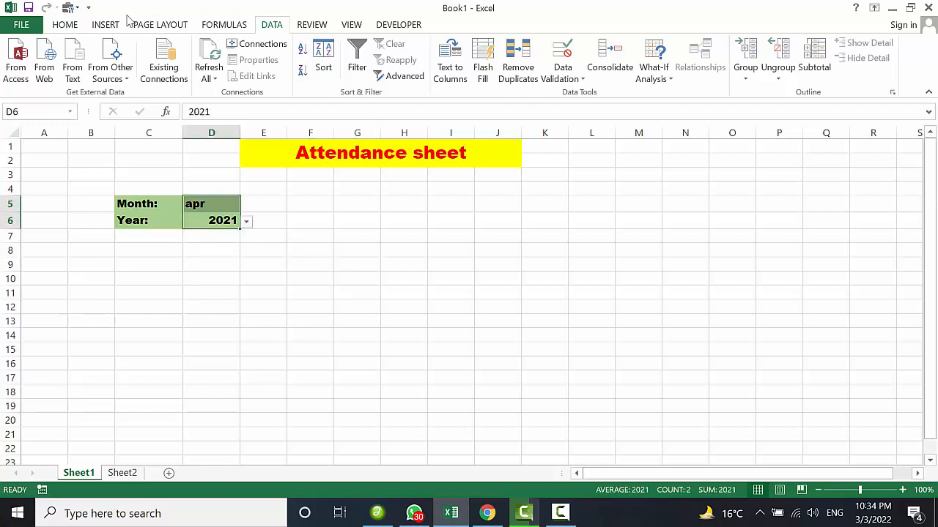
click(67, 25)
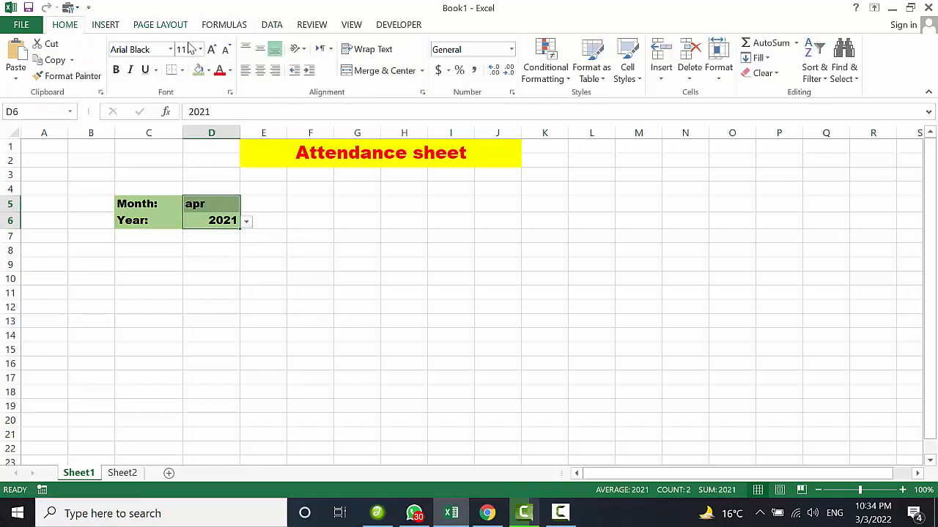
click(260, 70)
click(260, 51)
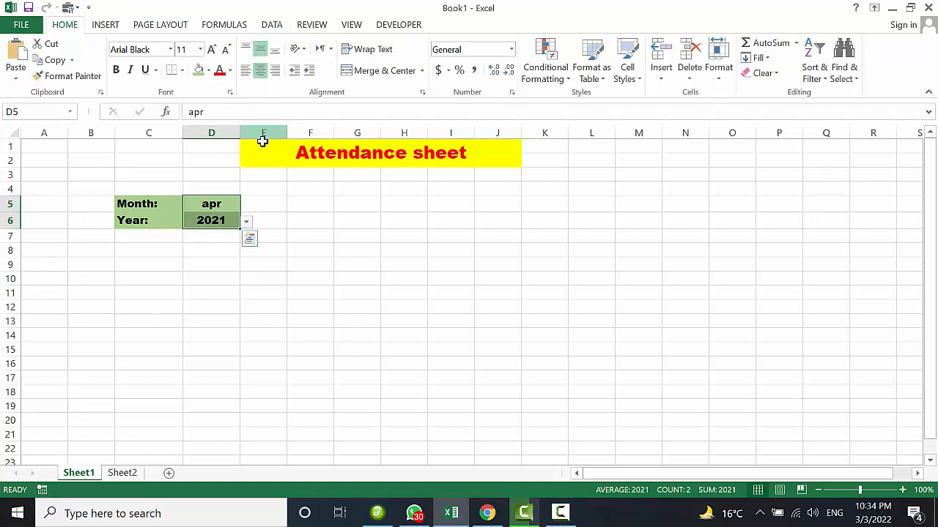
click(295, 208)
click(274, 206)
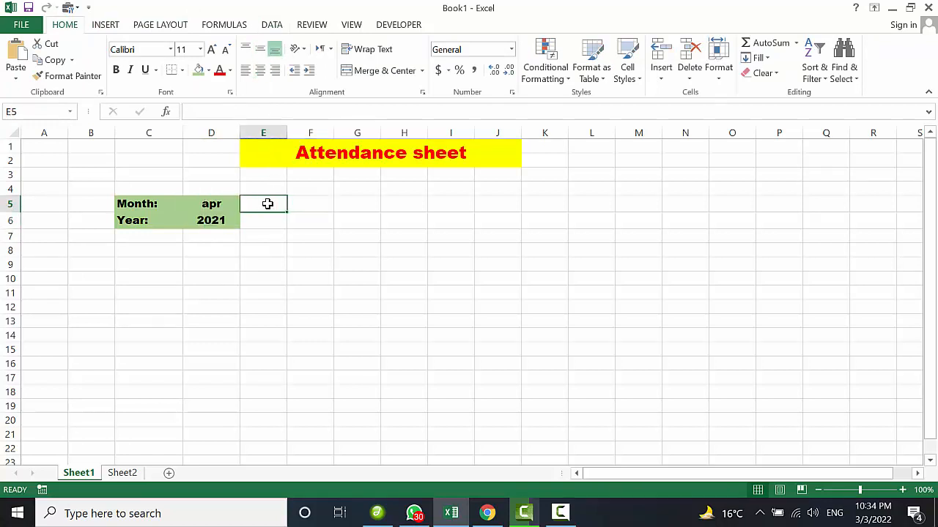
- Try to enter the formula =DATEVALUE("1"&D5,&D6) in cell I5 to build the start date
click(444, 204)
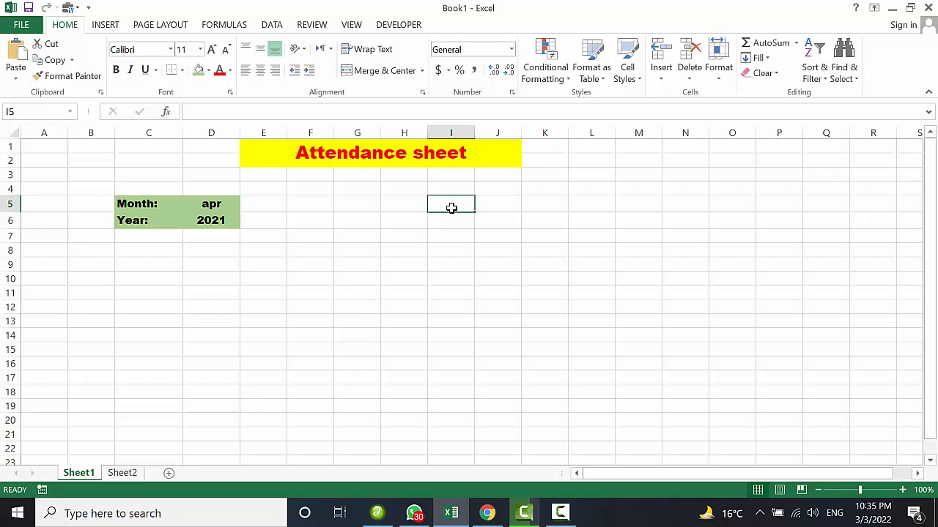
text(=)
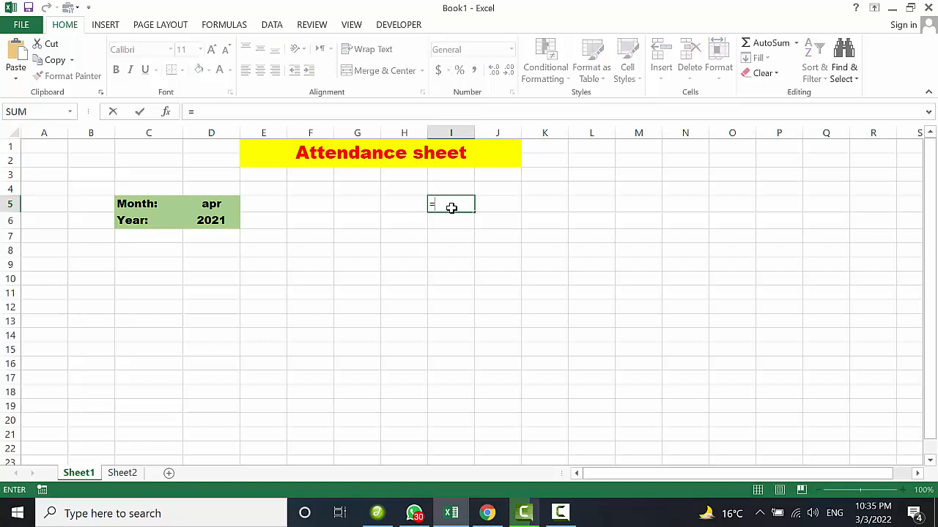
text(dat)
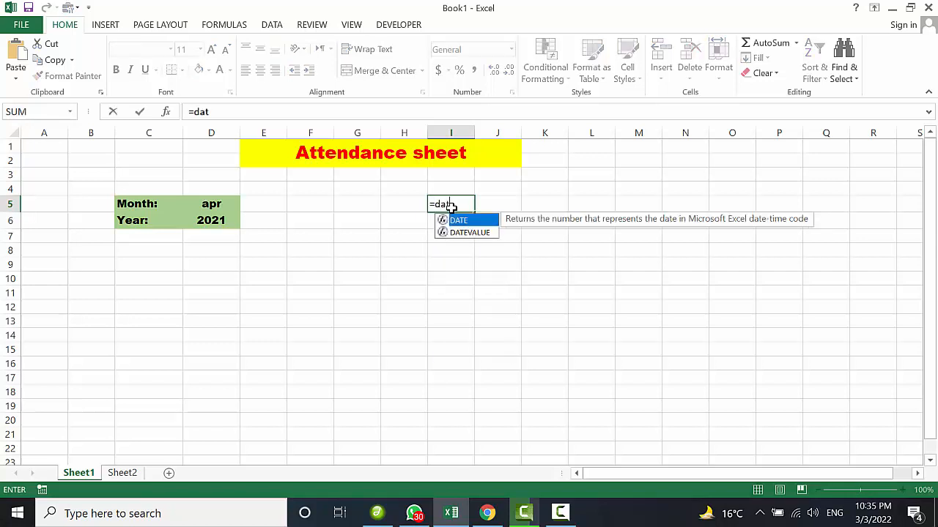
key(Down)
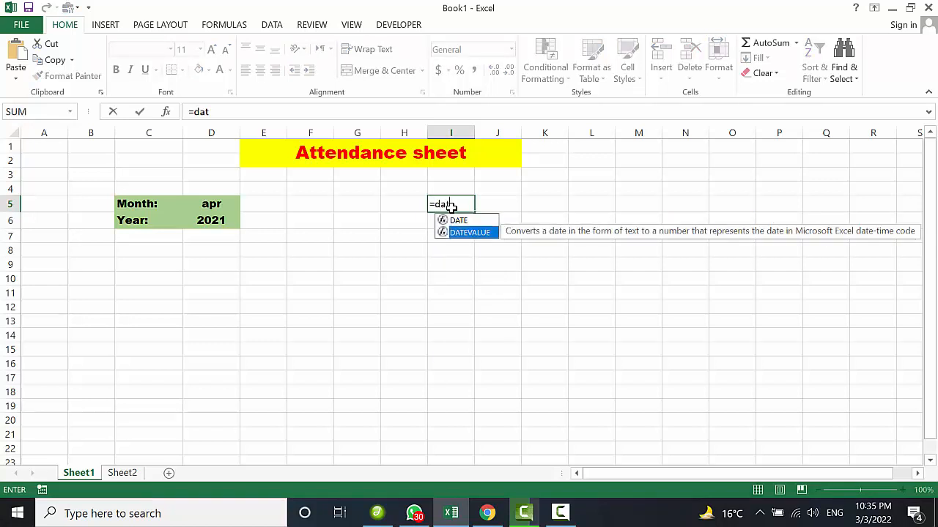
key(Tab)
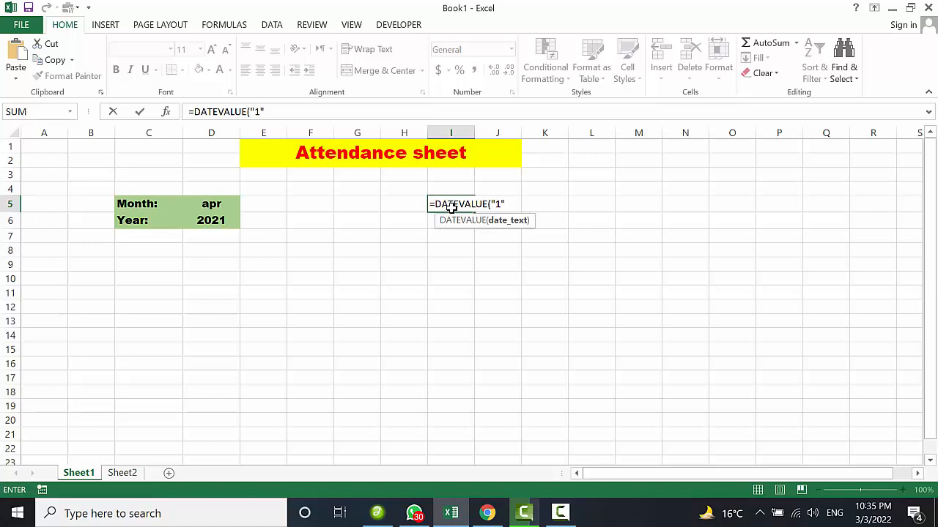
text(&)
click(213, 203)
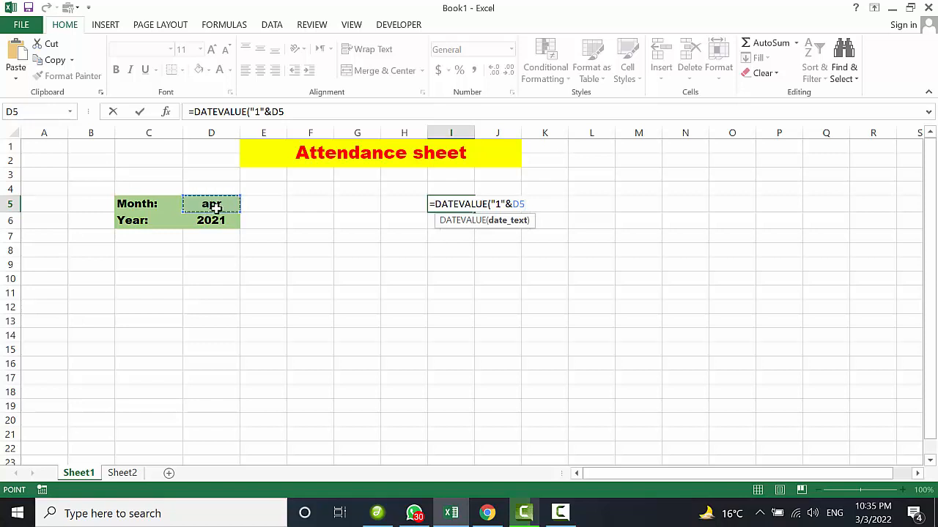
text(,)
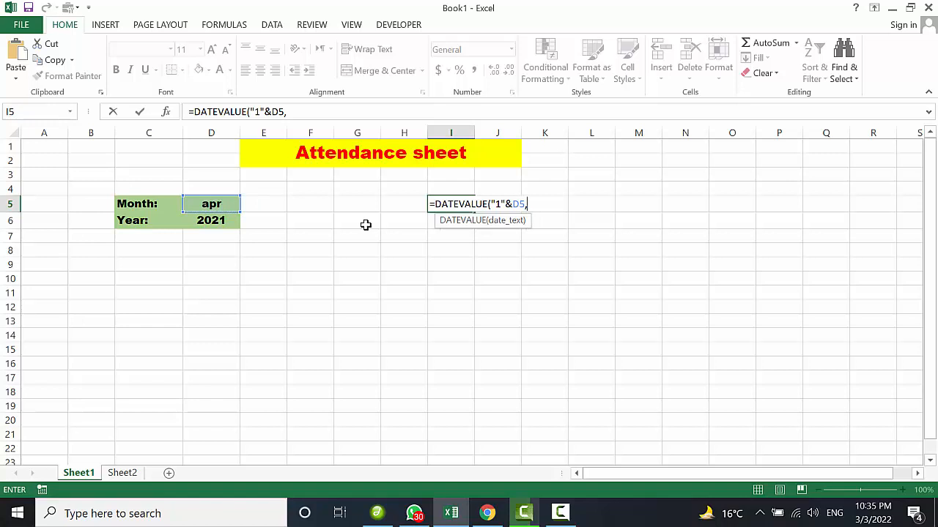
text(&)
click(226, 221)
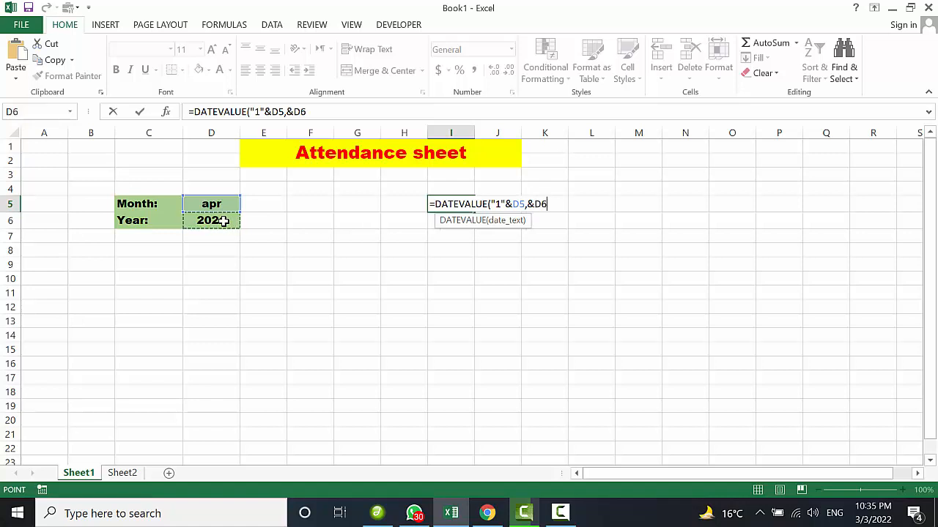
text())
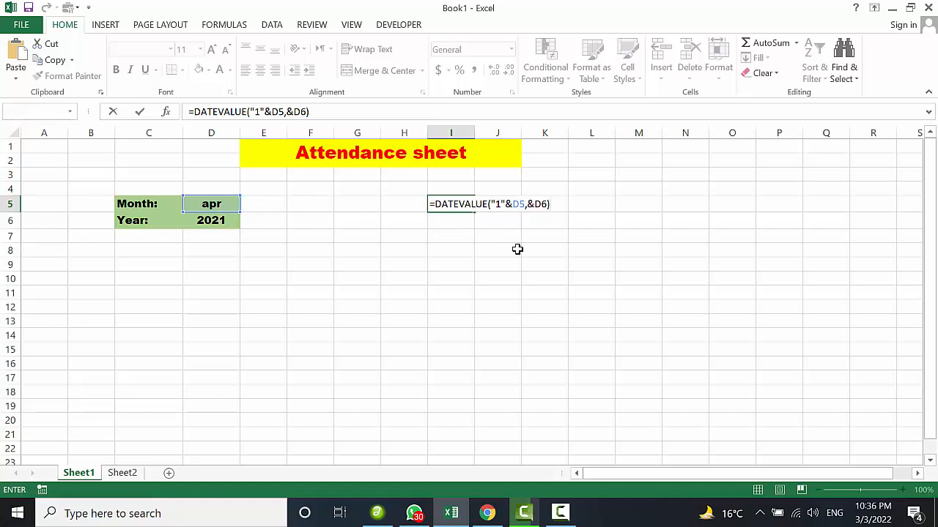
key(Return)
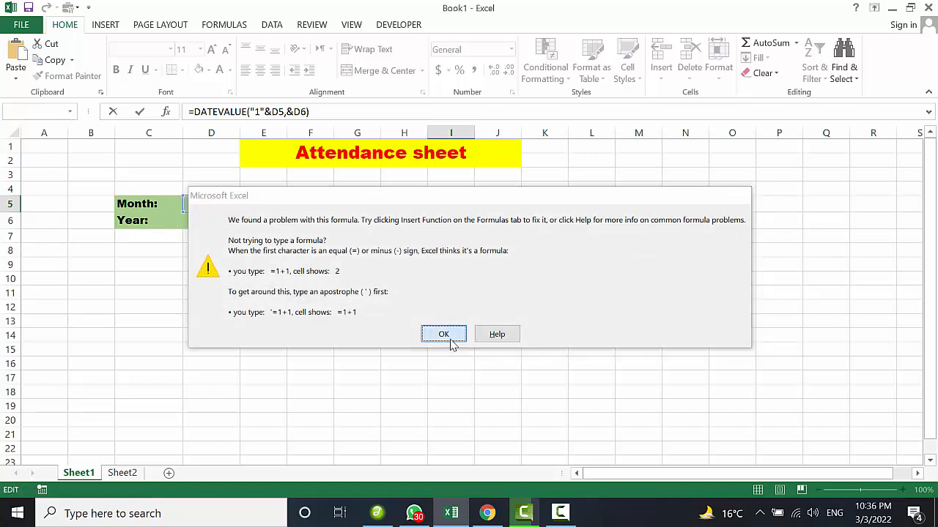
click(451, 341)
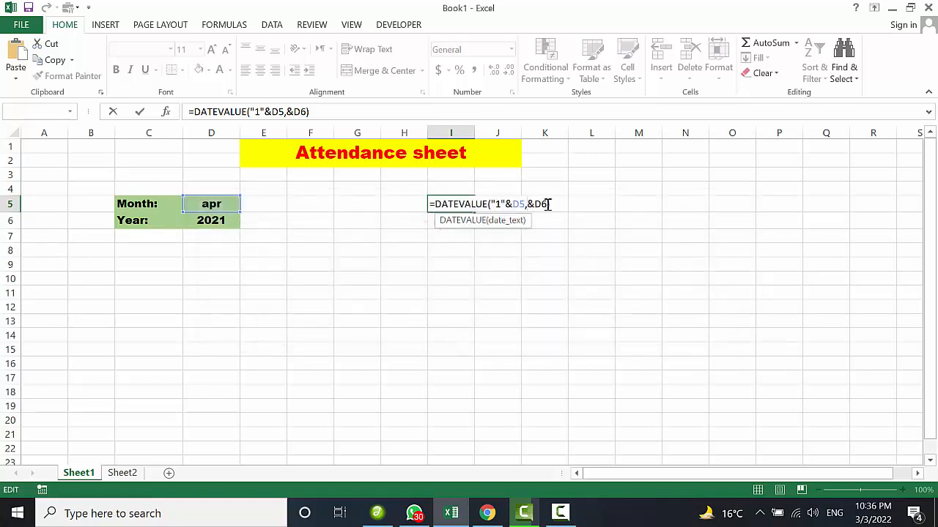
- Correct the formula in cell I5 to =DATEVALUE("1"&D5&D6) by removing the comma after D5
click(515, 204)
text(,)
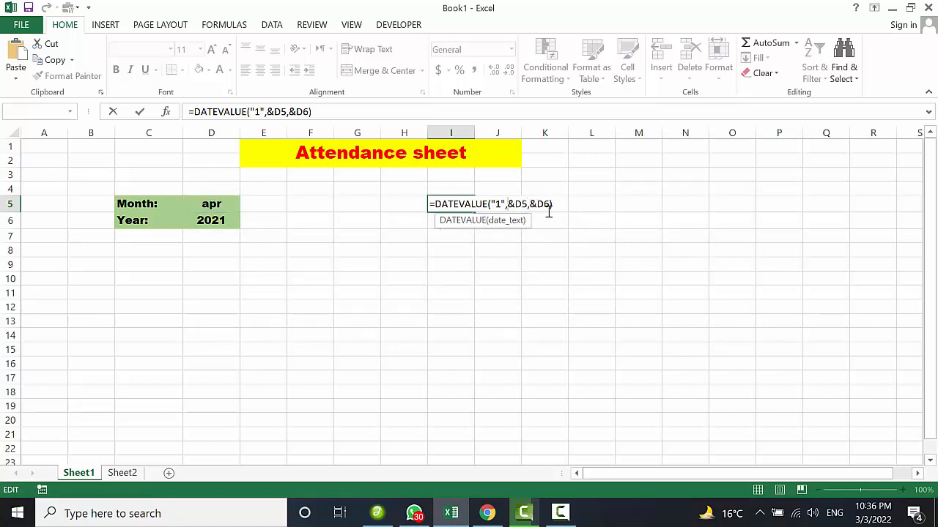
key(BackSpace)
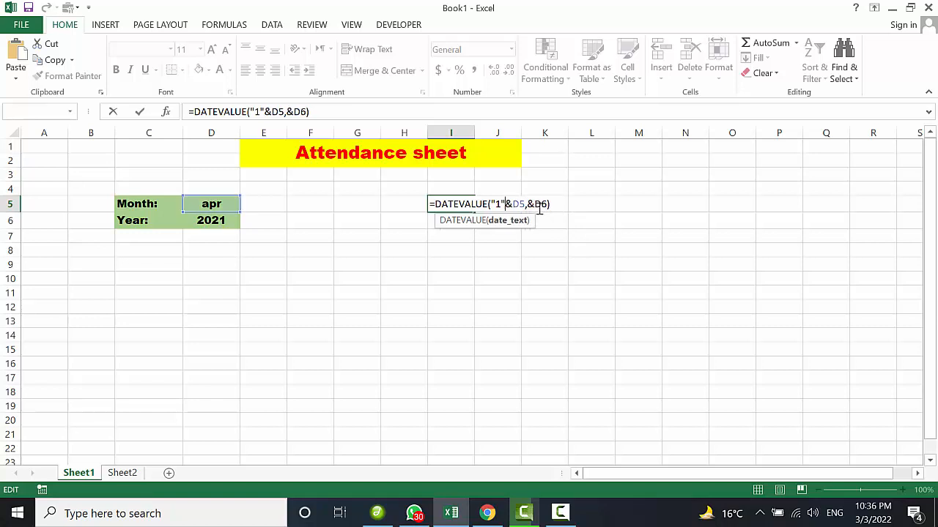
click(527, 205)
key(BackSpace)
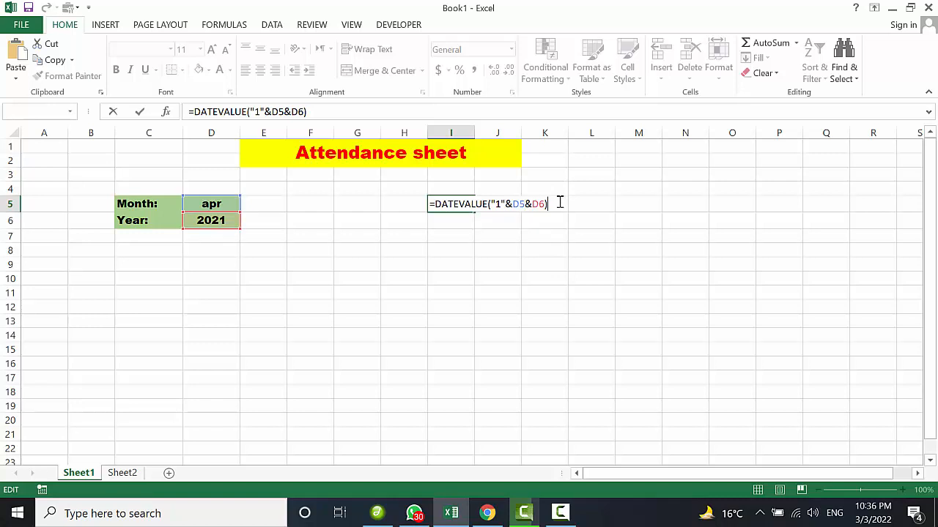
key(Return)
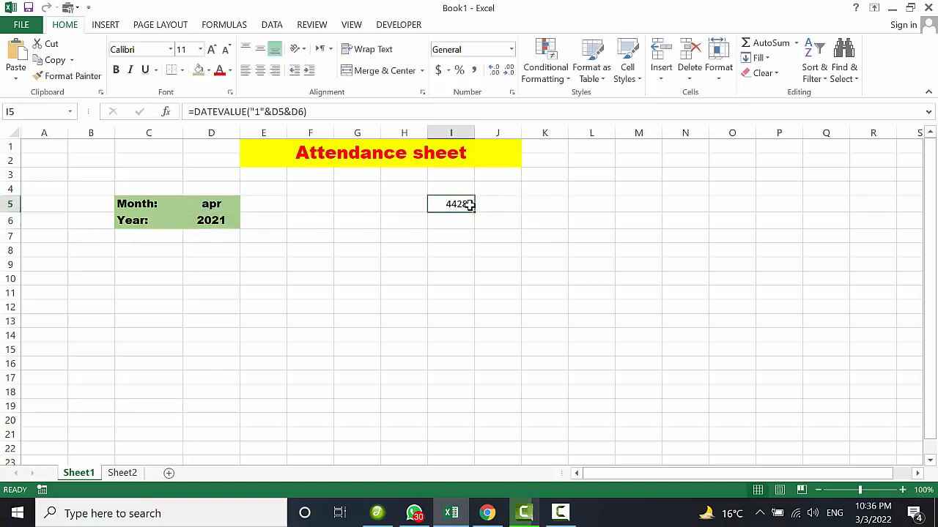
click(461, 205)
click(551, 77)
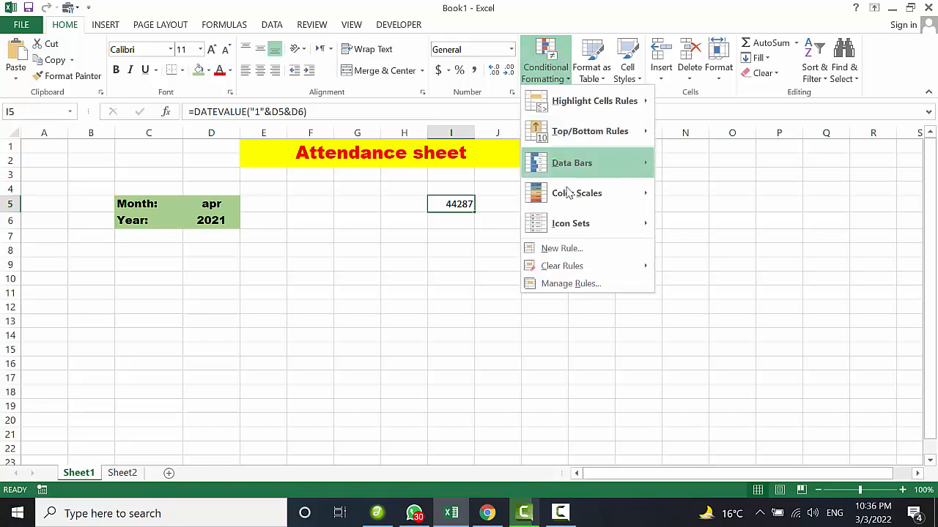
click(575, 282)
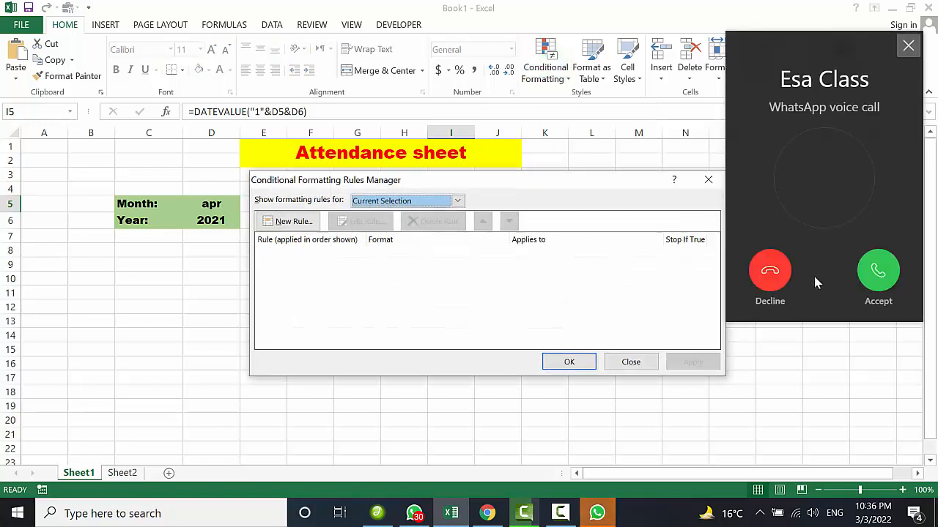
click(770, 274)
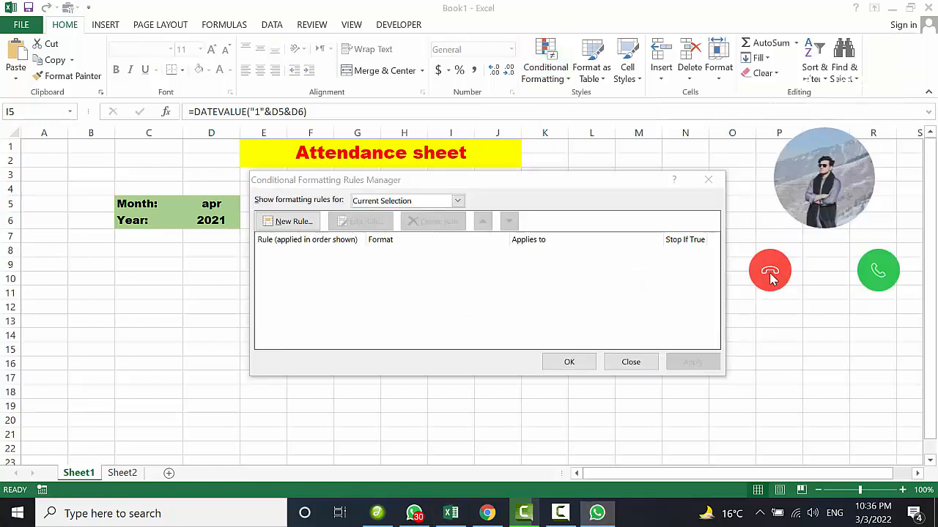
click(699, 179)
click(555, 74)
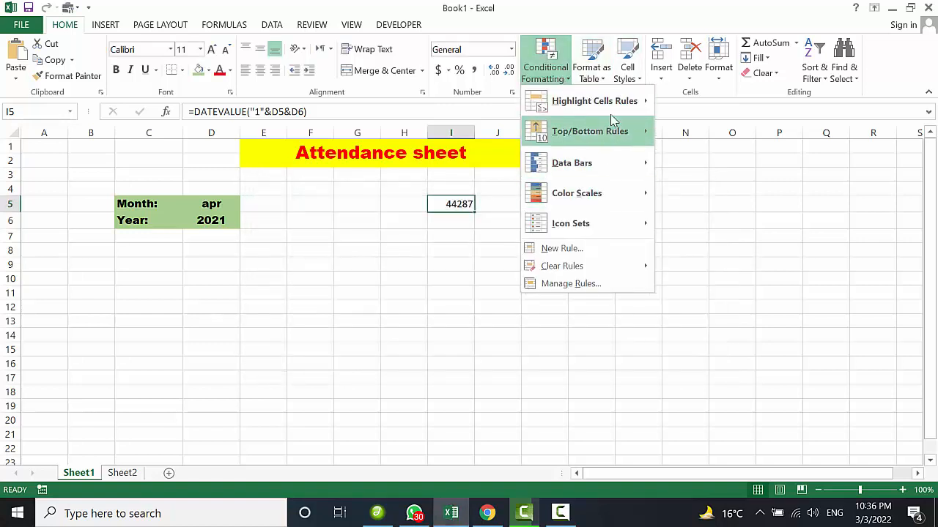
mouse_move(605, 106)
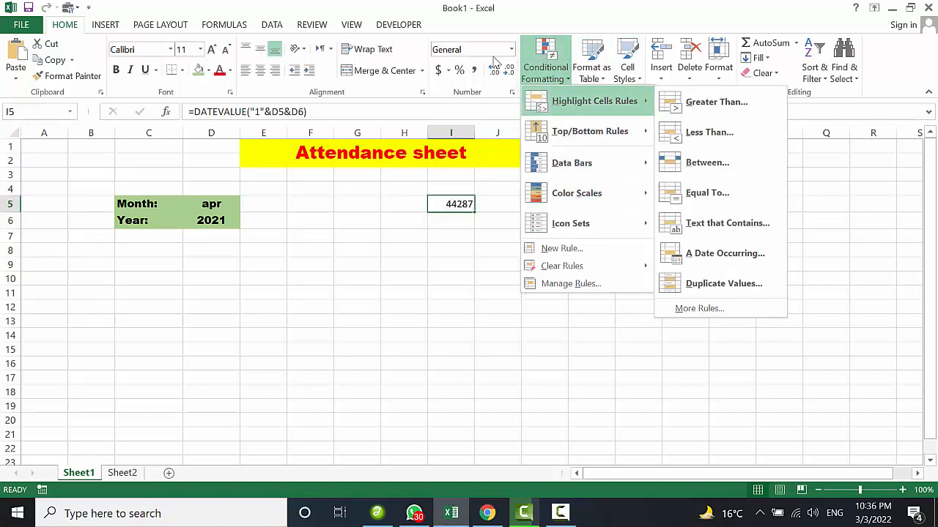
click(516, 56)
click(512, 49)
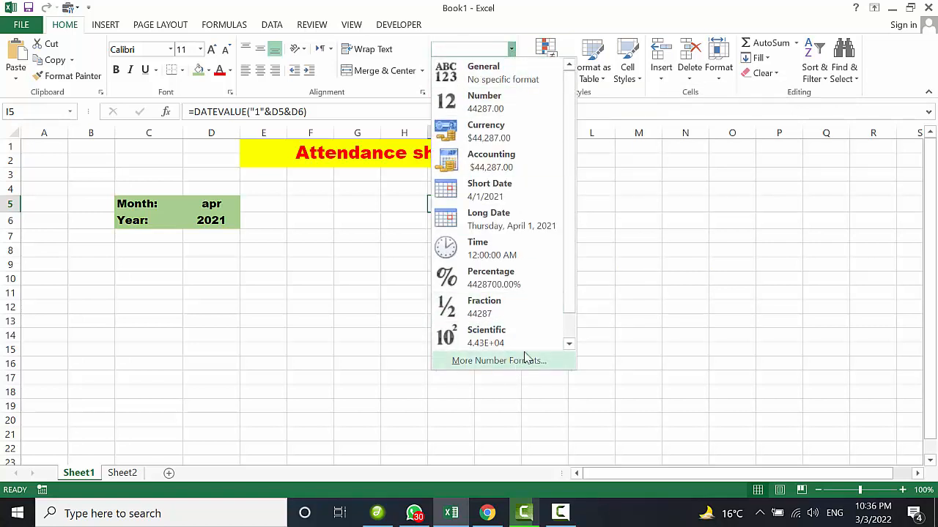
click(623, 285)
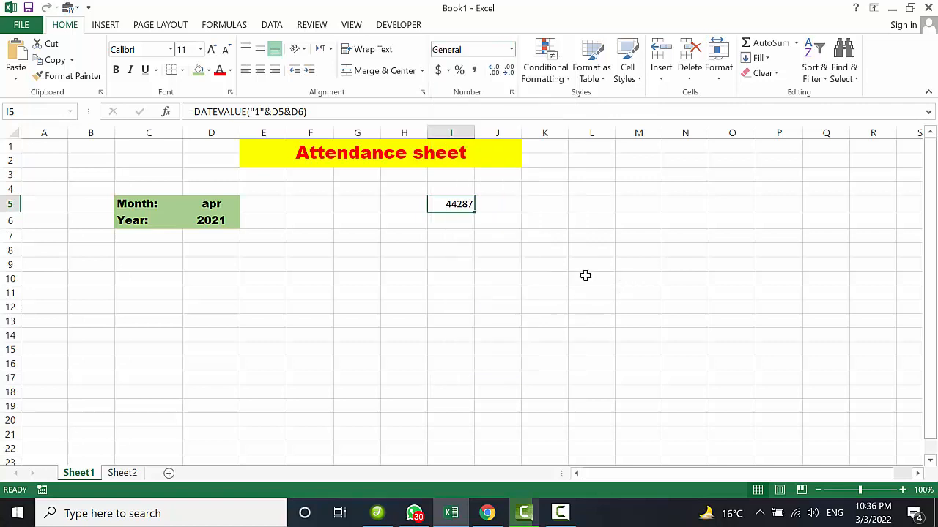
- Format the start date in cell I5 with the Date category and the 14-Mar-12 type
key(ctrl+1)
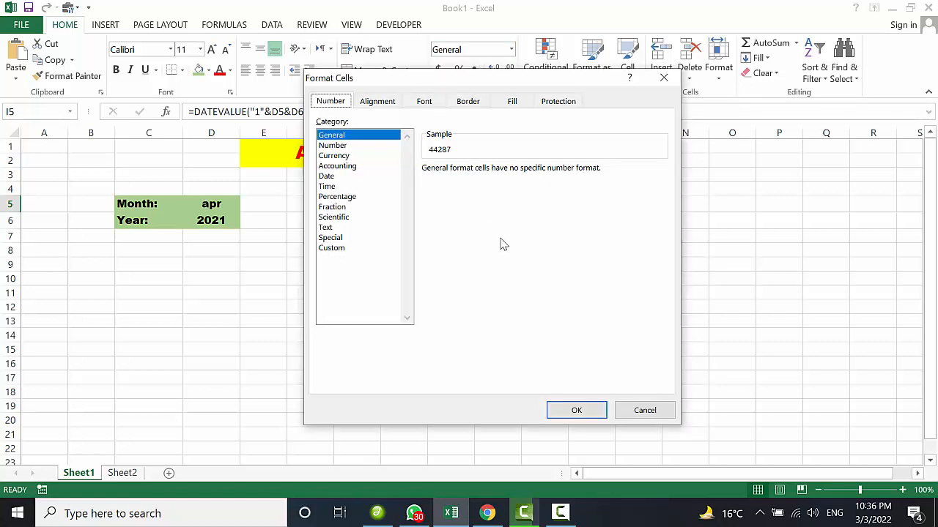
click(328, 188)
click(331, 176)
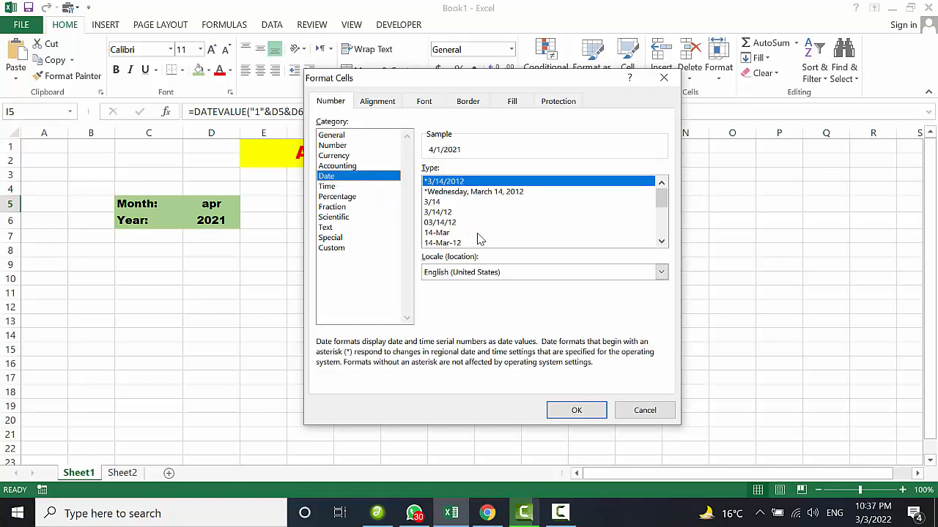
click(451, 243)
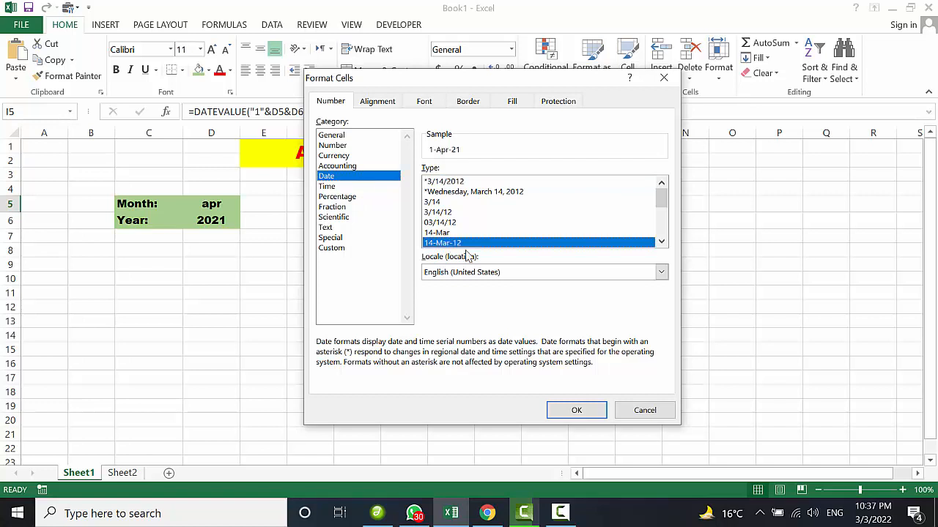
click(583, 415)
click(498, 280)
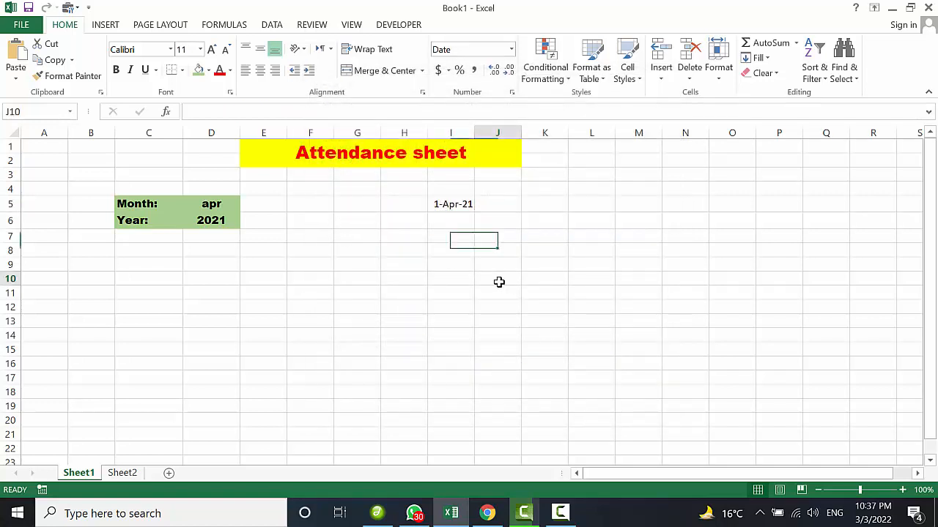
click(458, 205)
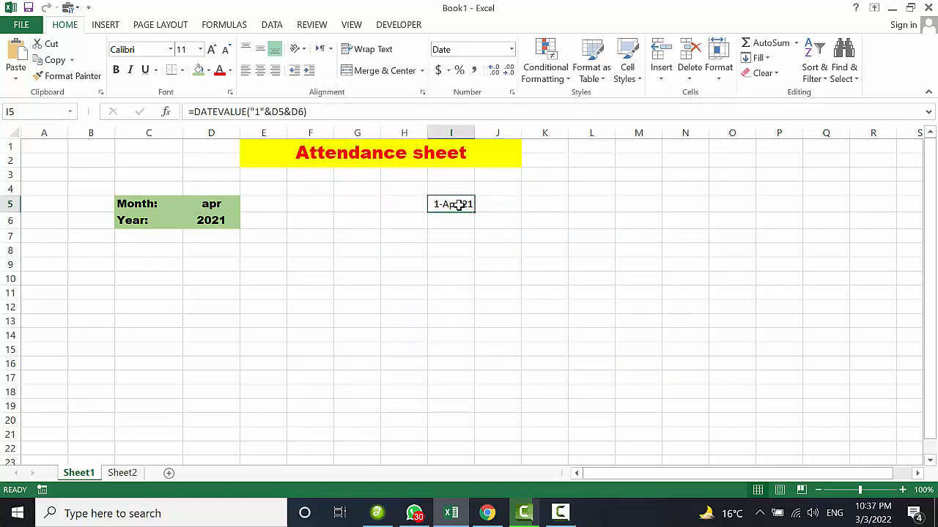
click(465, 263)
click(458, 210)
click(211, 222)
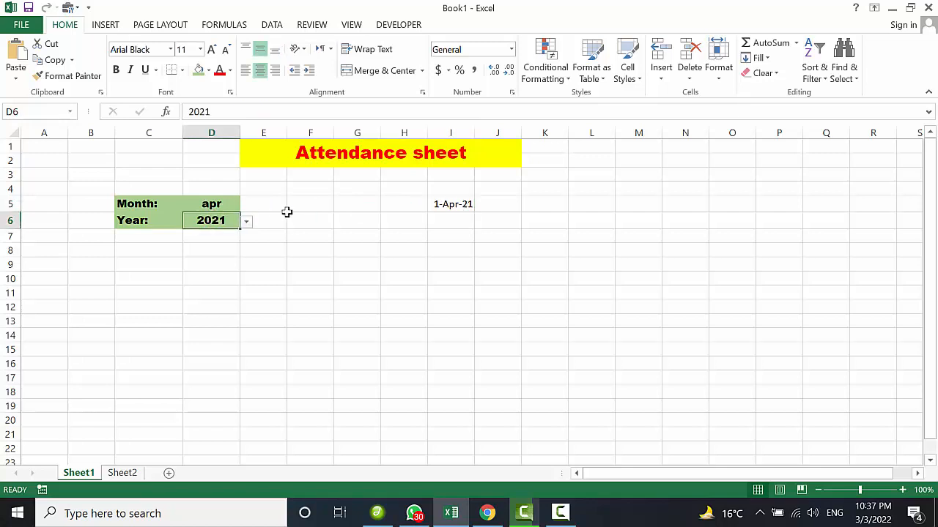
click(457, 209)
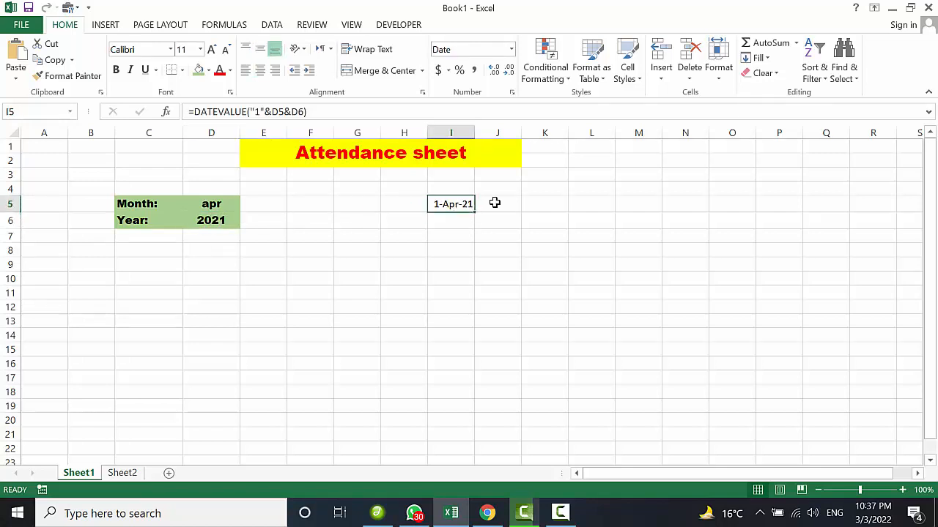
- Enter TO in cell J5 beside the start date
click(495, 203)
text(TO)
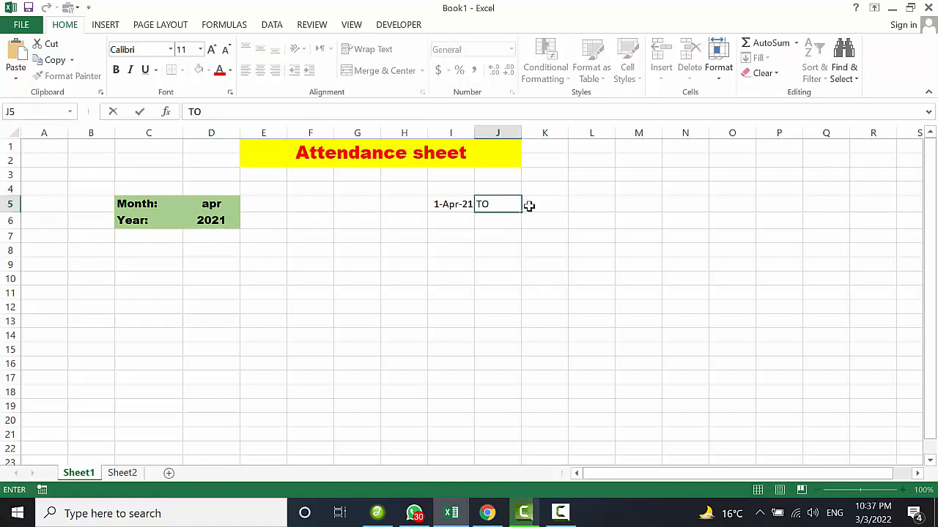
click(532, 204)
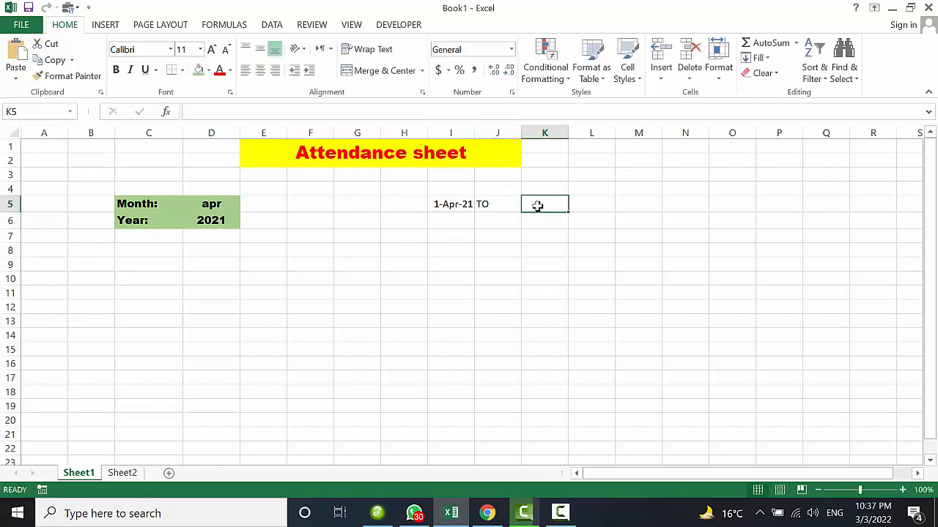
- Center the contents of cells I5 and J5 both horizontally and vertically
drag(550, 198, 464, 205)
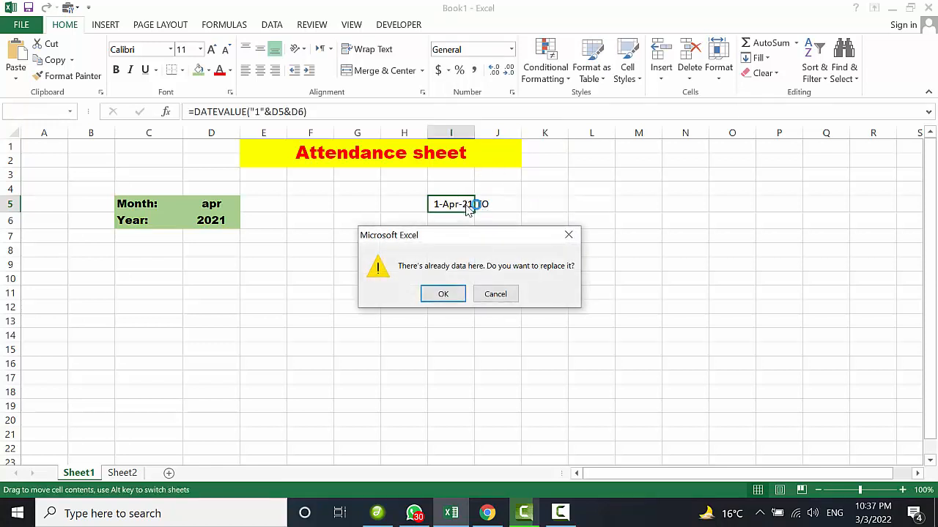
click(492, 295)
click(459, 199)
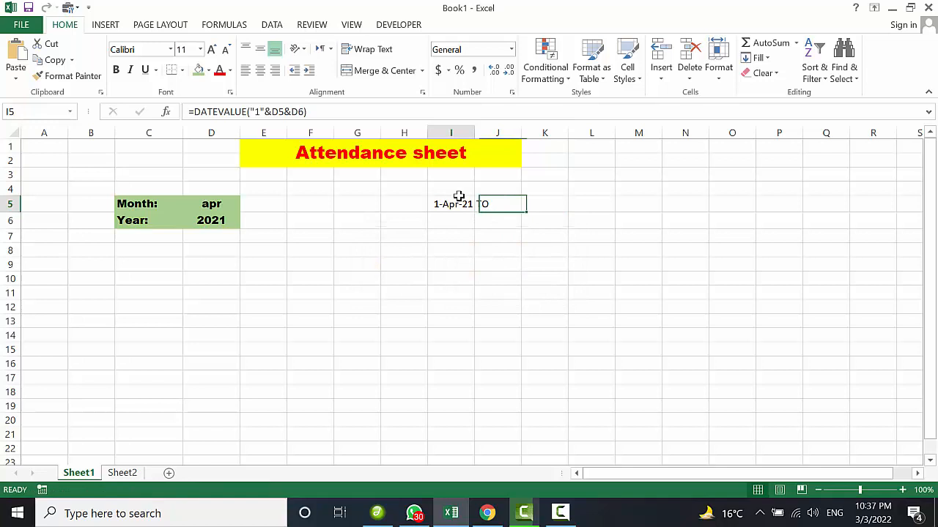
ctrl+click(498, 205)
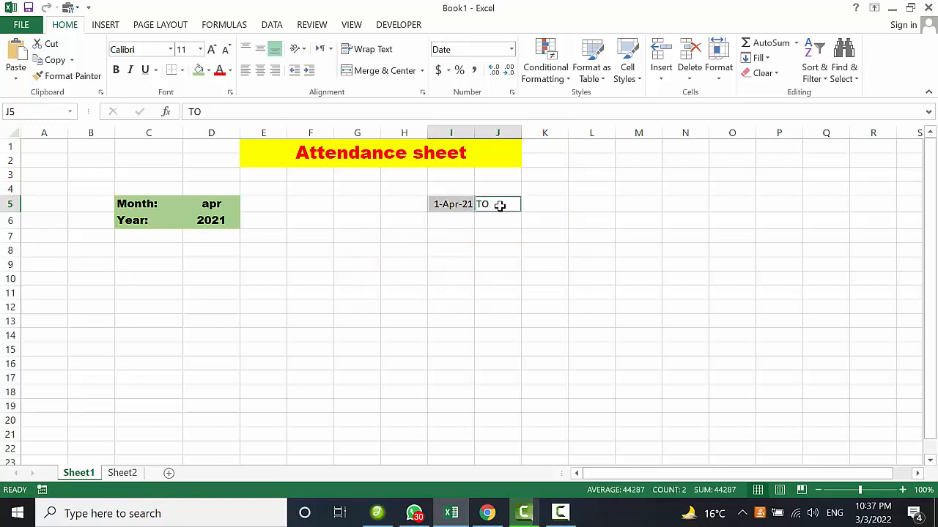
click(260, 70)
click(260, 49)
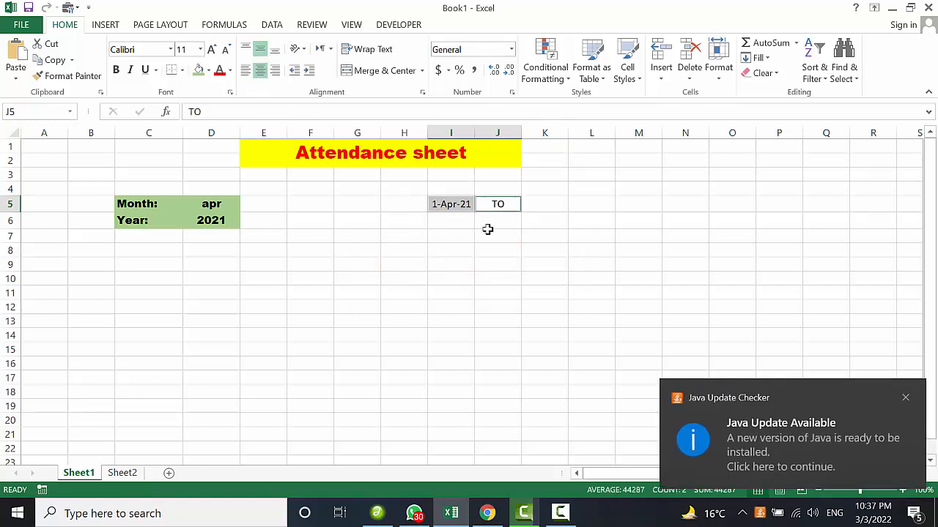
- Enter the formula =EOMONTH(I5,0) in cell K5 to calculate the last day of the chosen month
click(539, 204)
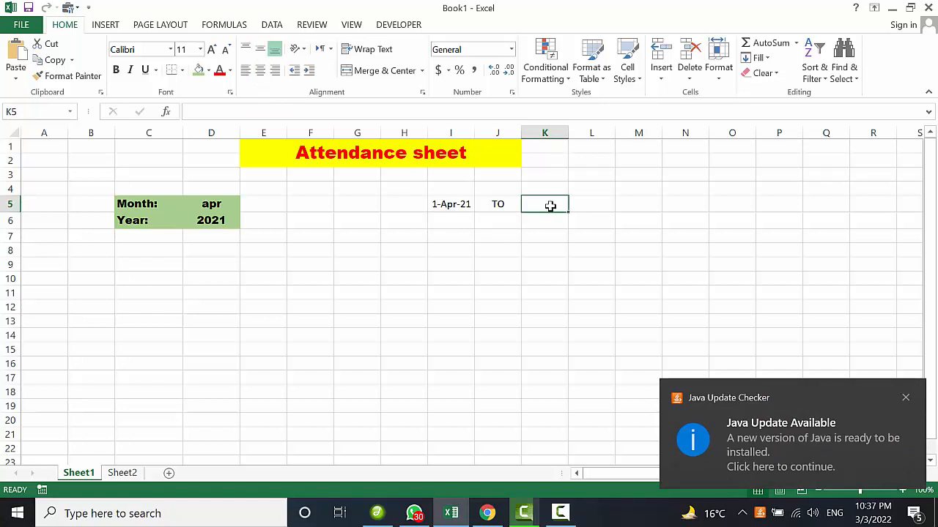
text(=)
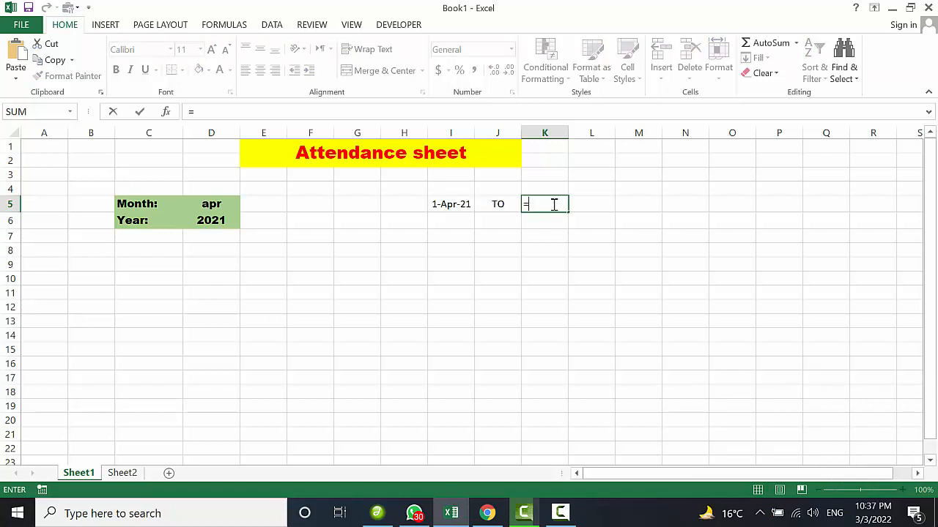
text(eo)
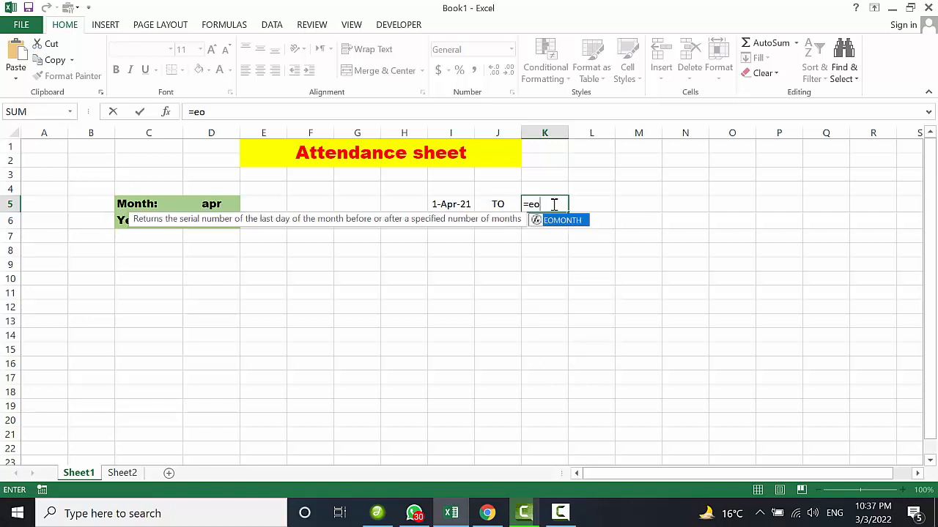
key(Tab)
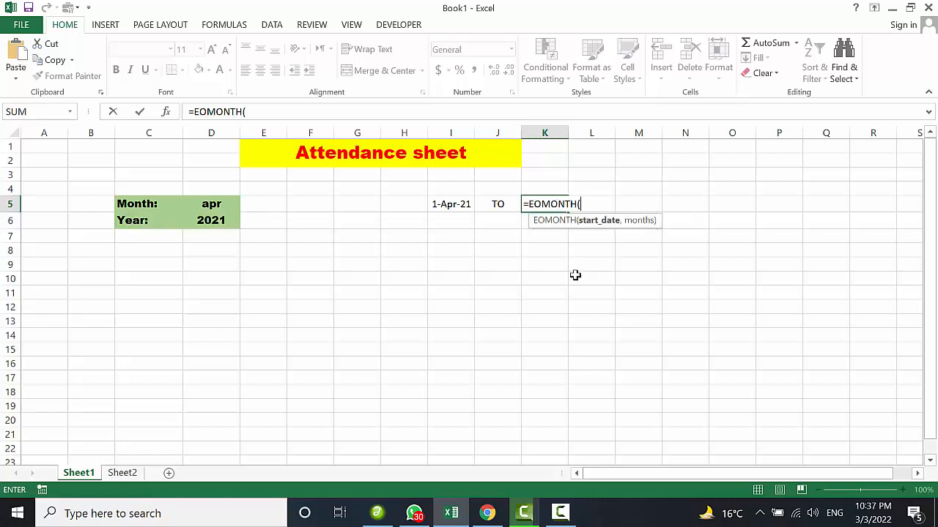
click(444, 204)
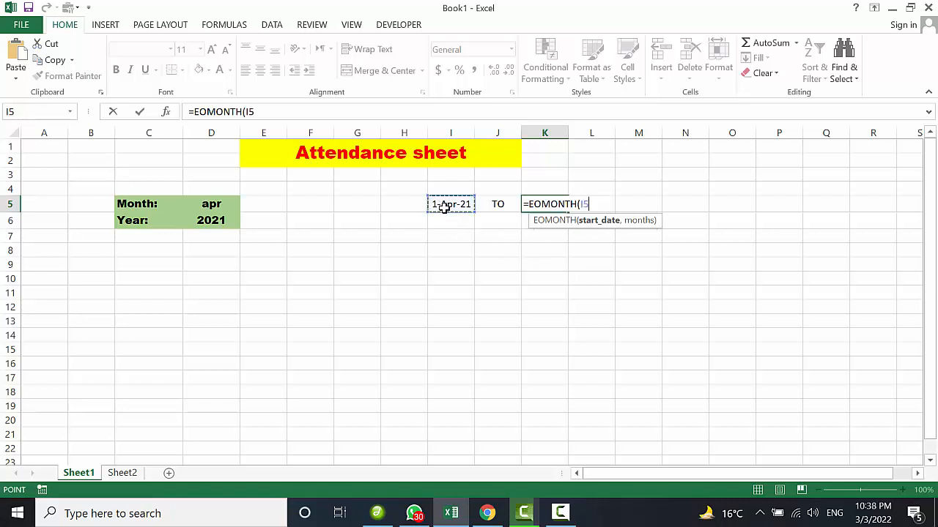
text(,0)
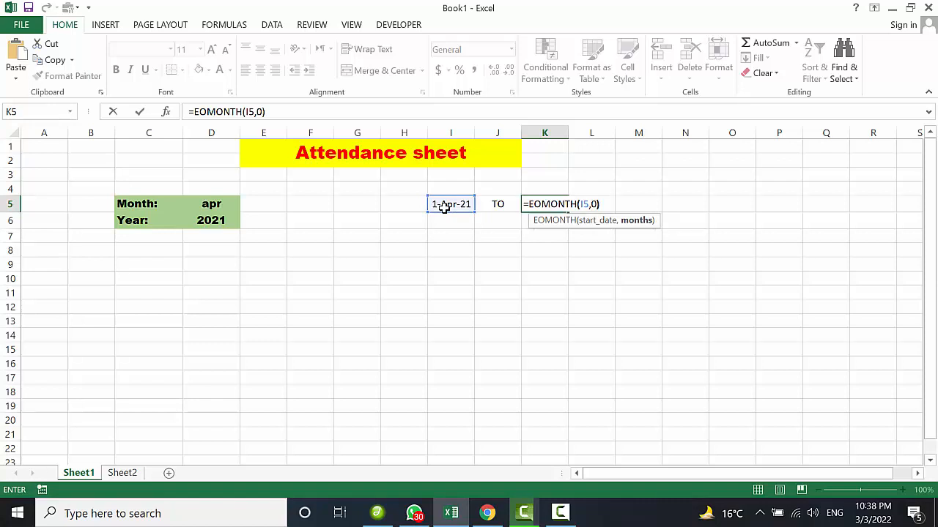
key(Return)
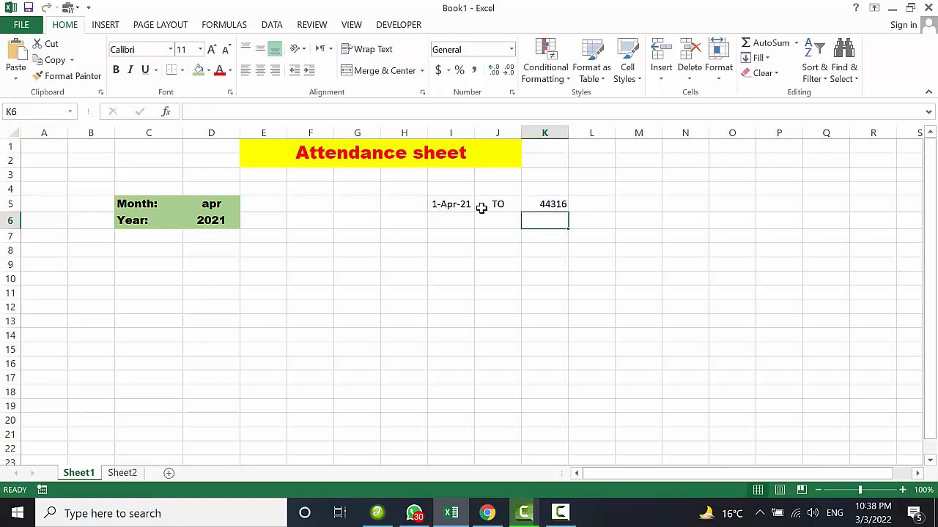
- Copy the date formatting of cell I5 onto K5 with Format Painter and widen column K to fit the date
click(553, 204)
click(464, 205)
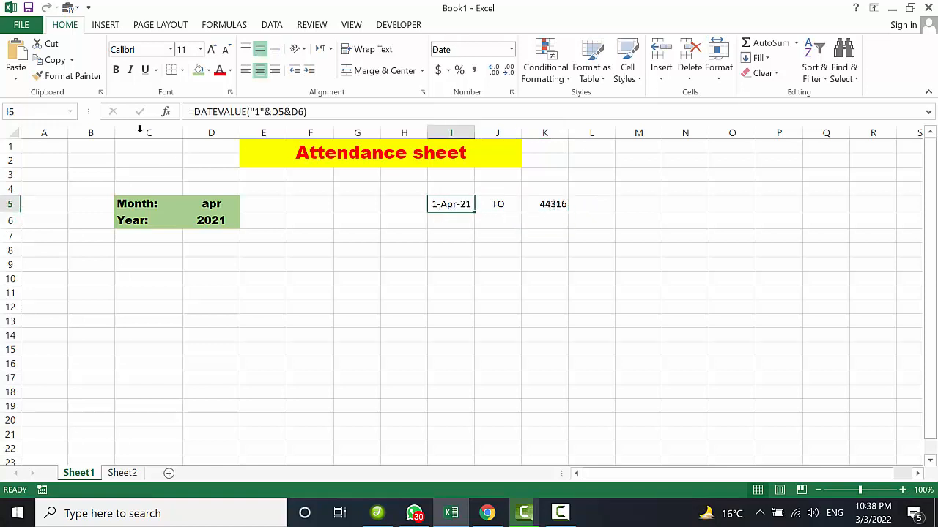
click(70, 76)
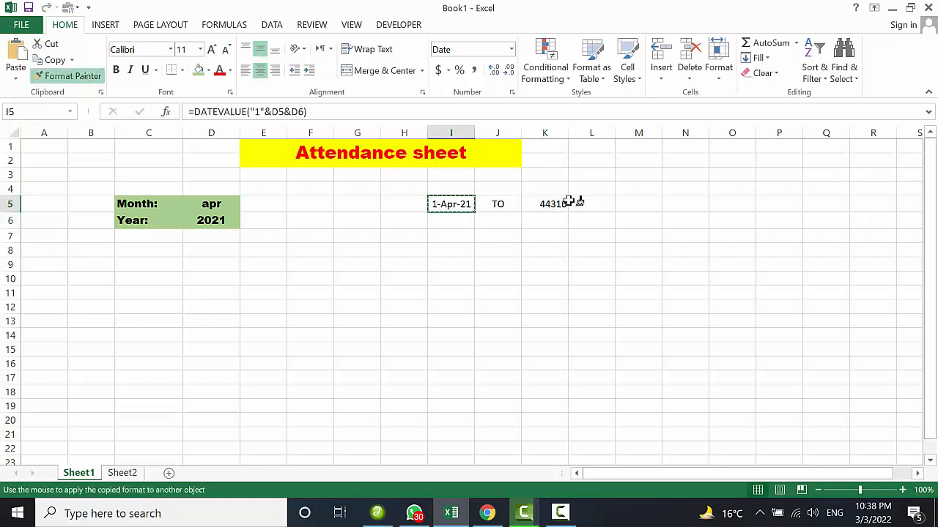
click(546, 204)
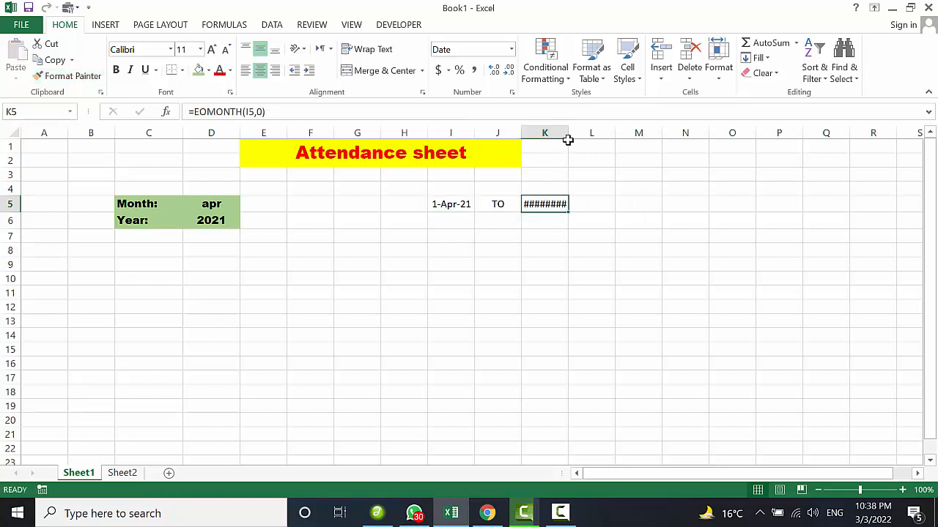
drag(567, 126, 592, 126)
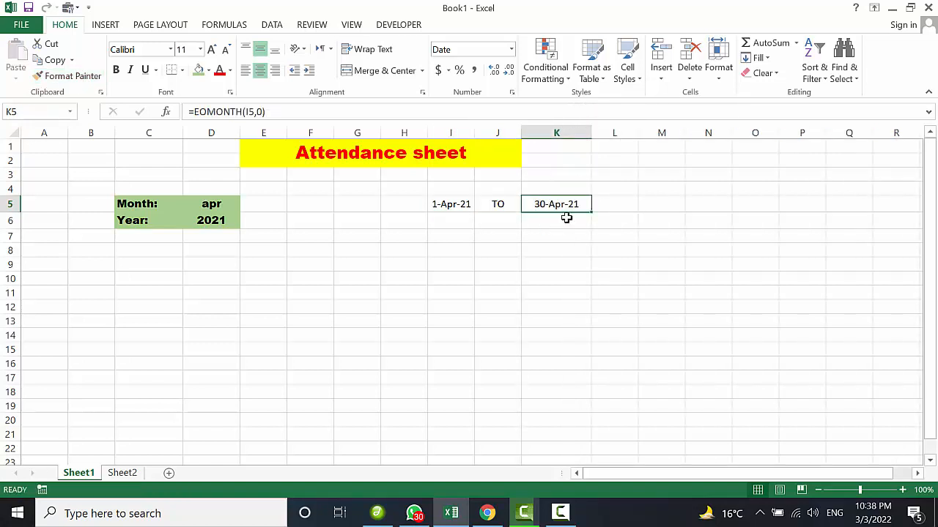
click(554, 257)
click(444, 205)
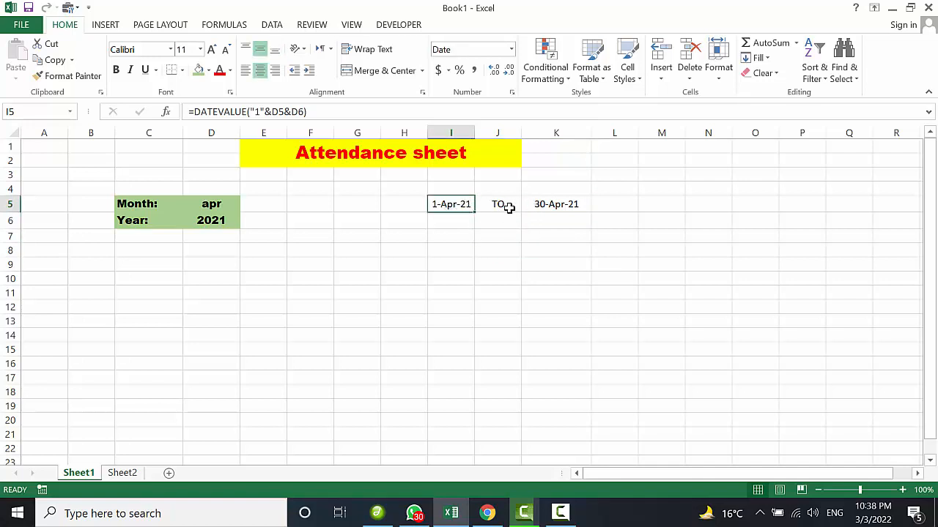
click(537, 206)
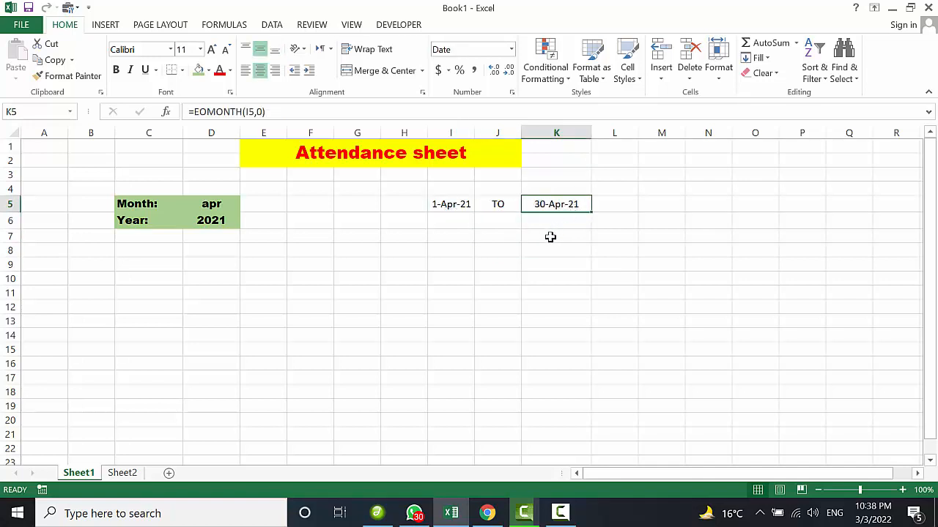
click(550, 236)
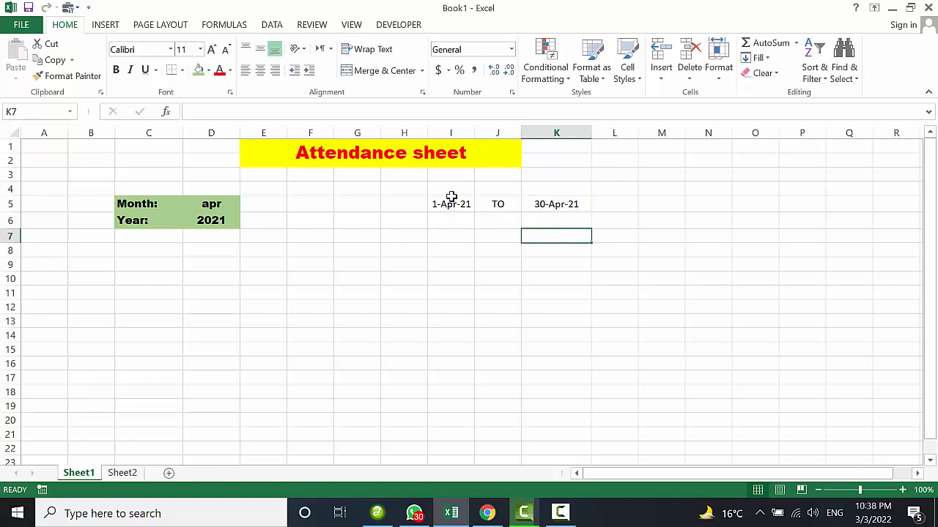
click(450, 203)
- Choose feb from the month dropdown list in cell D5
click(230, 219)
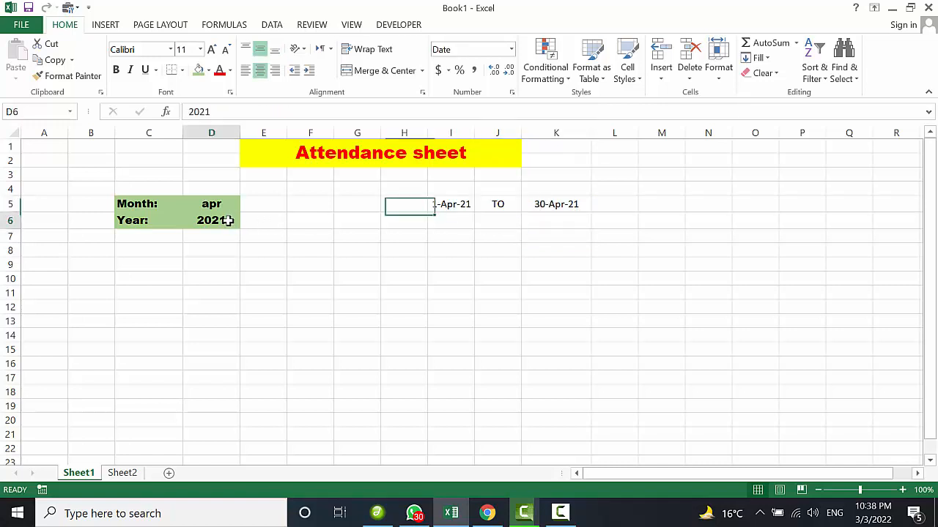
click(217, 205)
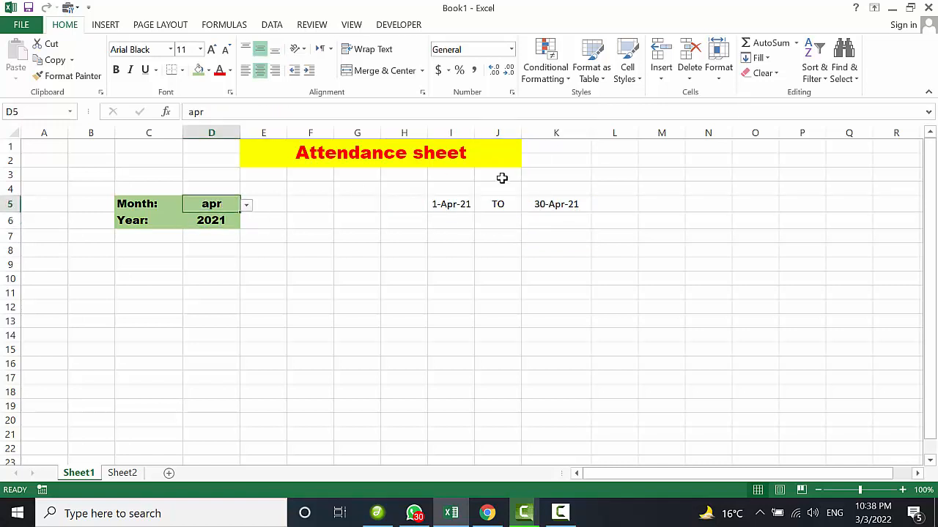
click(247, 207)
scroll(244, 253, up, 1)
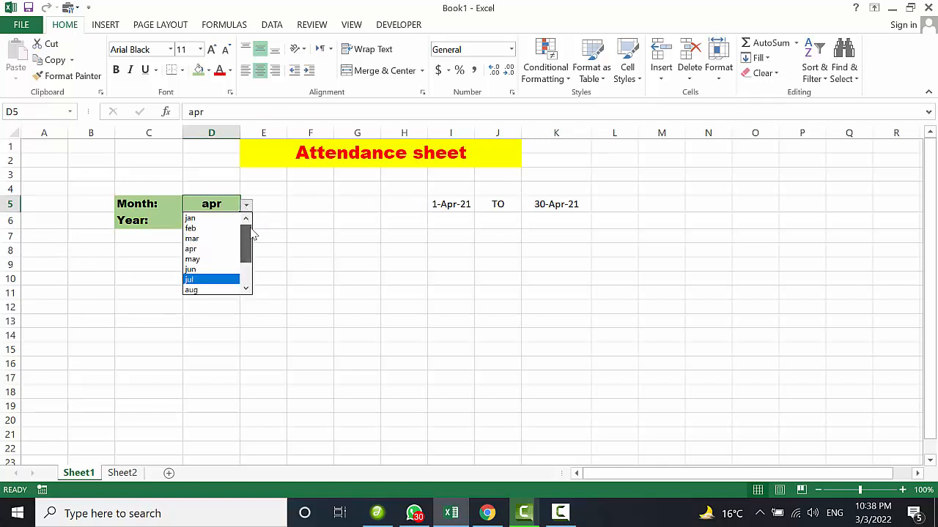
click(197, 228)
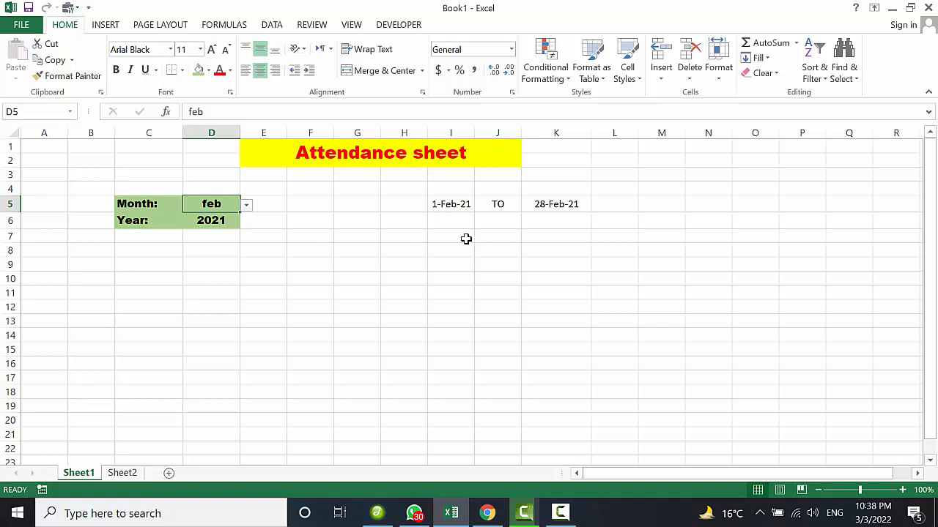
- Format the dates in cells I5 and K5 with green fill, font size 14 and bold
click(460, 208)
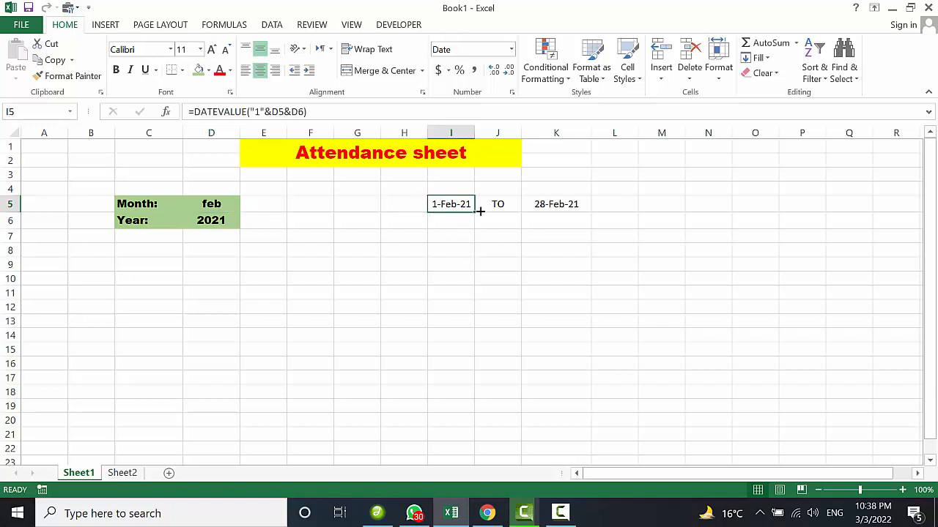
ctrl+click(553, 209)
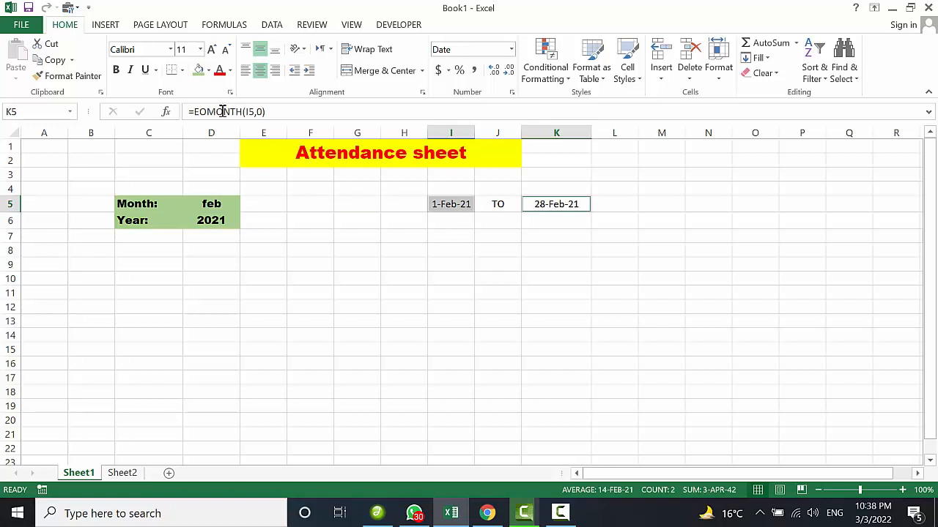
click(204, 75)
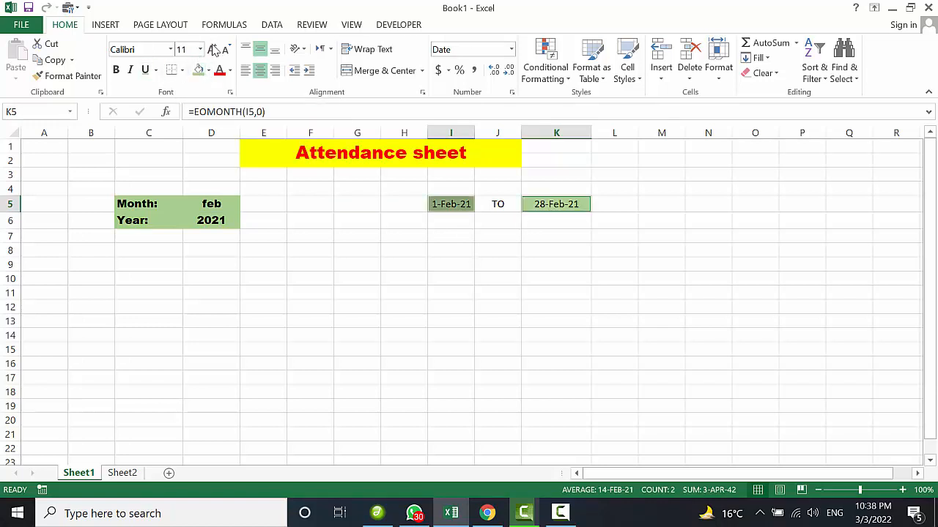
click(212, 49)
click(212, 49)
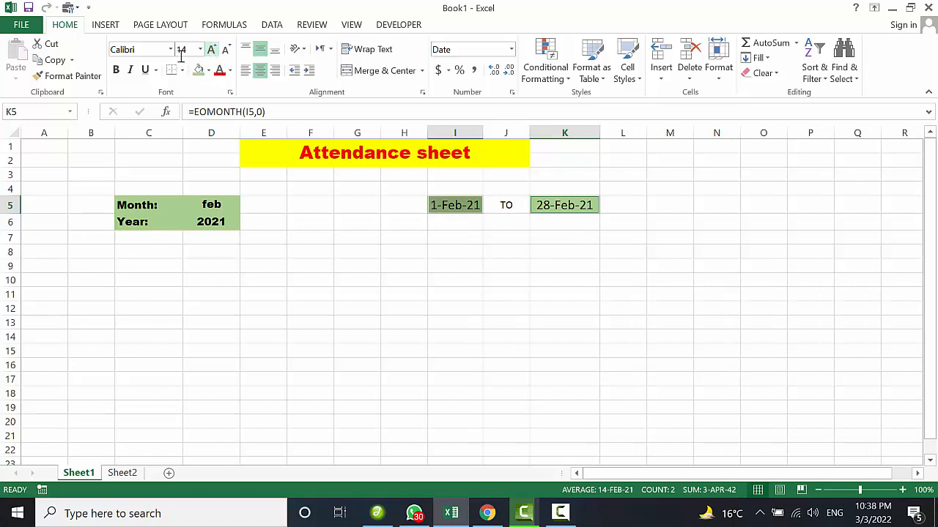
click(117, 72)
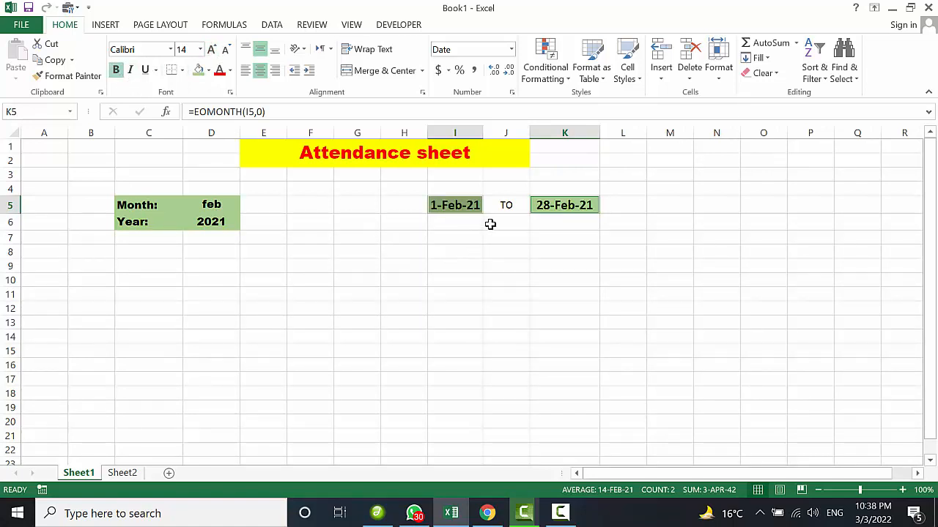
click(523, 282)
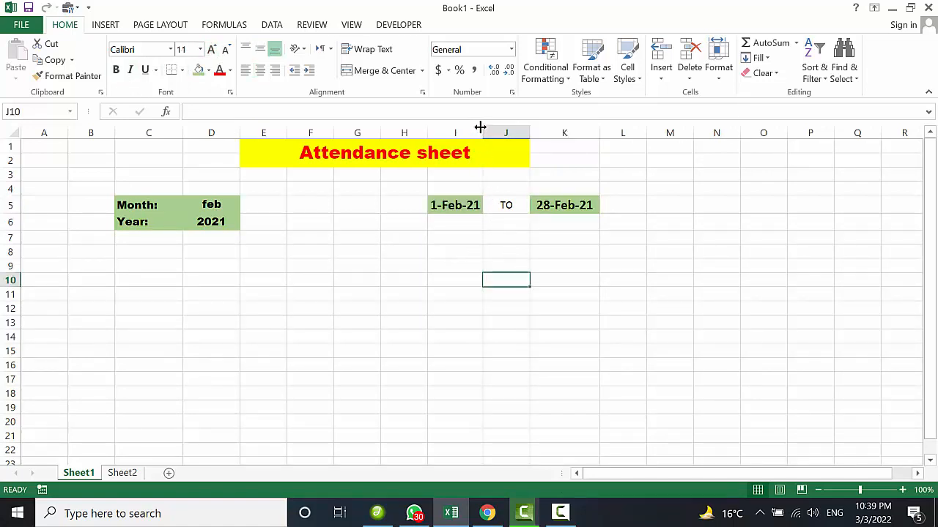
- Widen column I and merge and center the start date across H5:I5 and the end date across K5:L5
drag(480, 127, 498, 127)
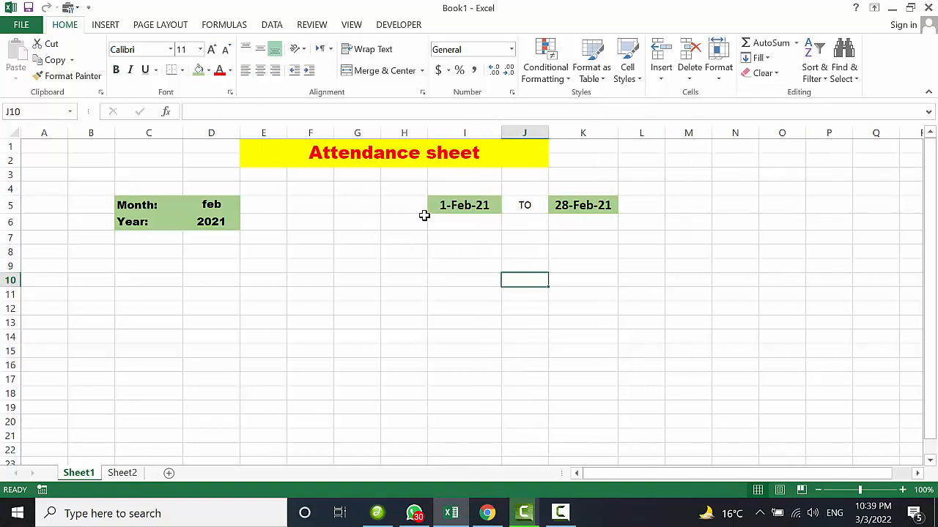
drag(423, 209, 428, 203)
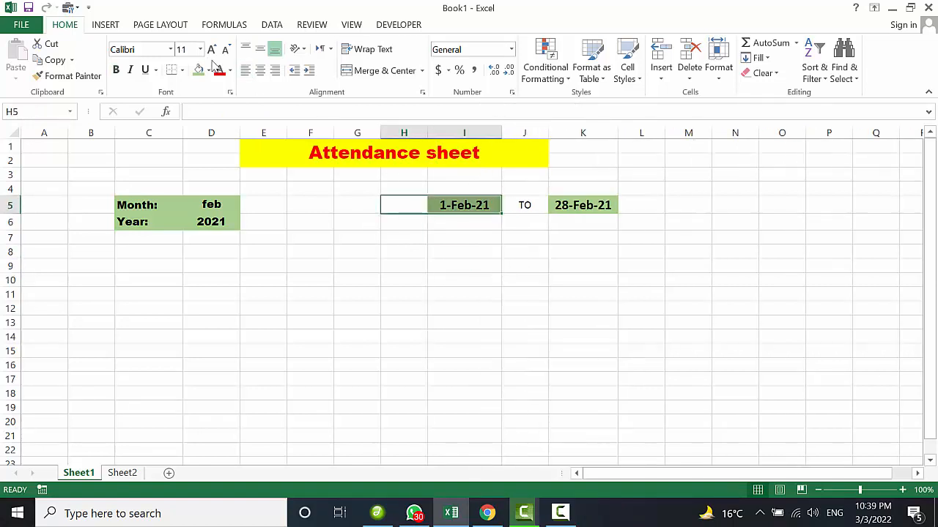
click(368, 76)
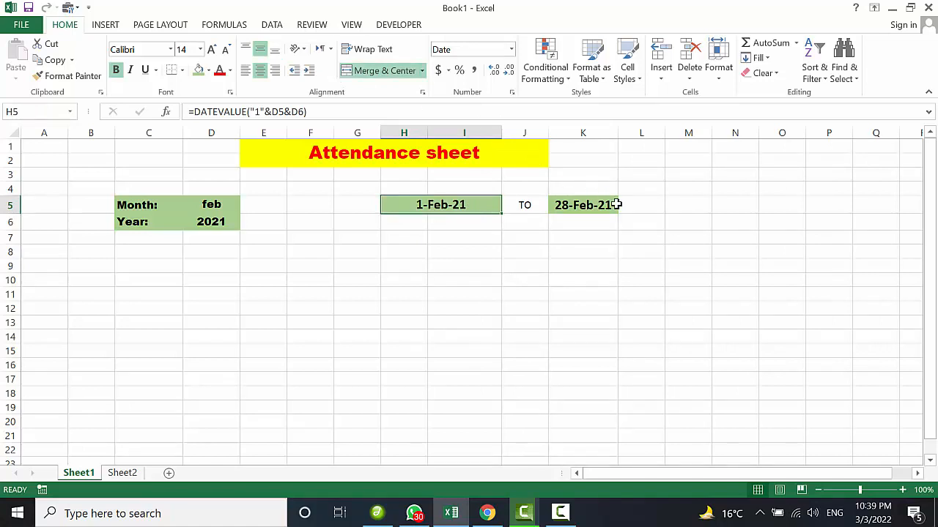
drag(623, 205, 605, 203)
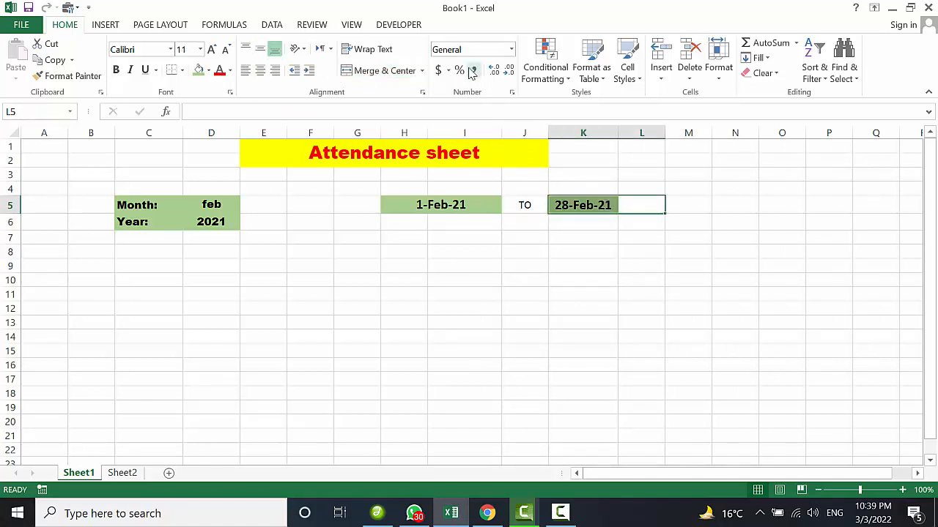
click(408, 73)
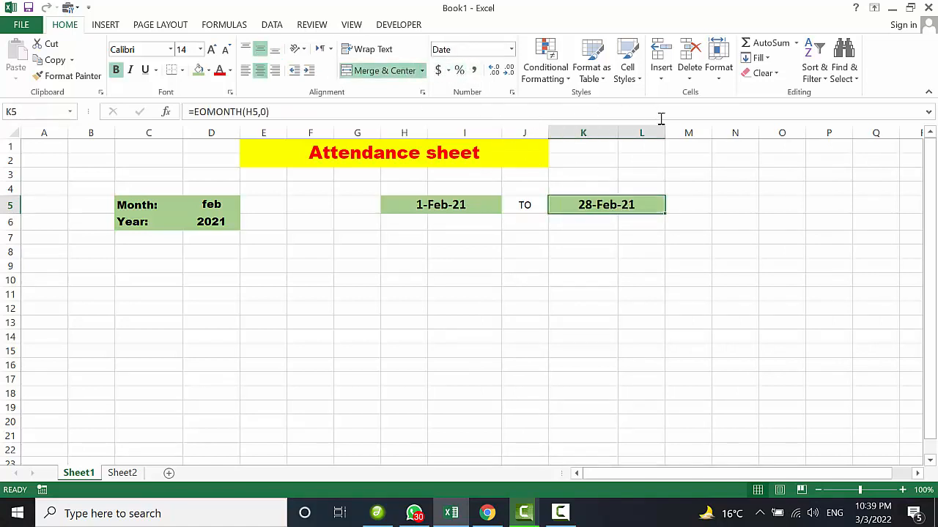
- Narrow columns K and L and extend the end date's merged, centered cell across K5:M5
drag(663, 133, 579, 132)
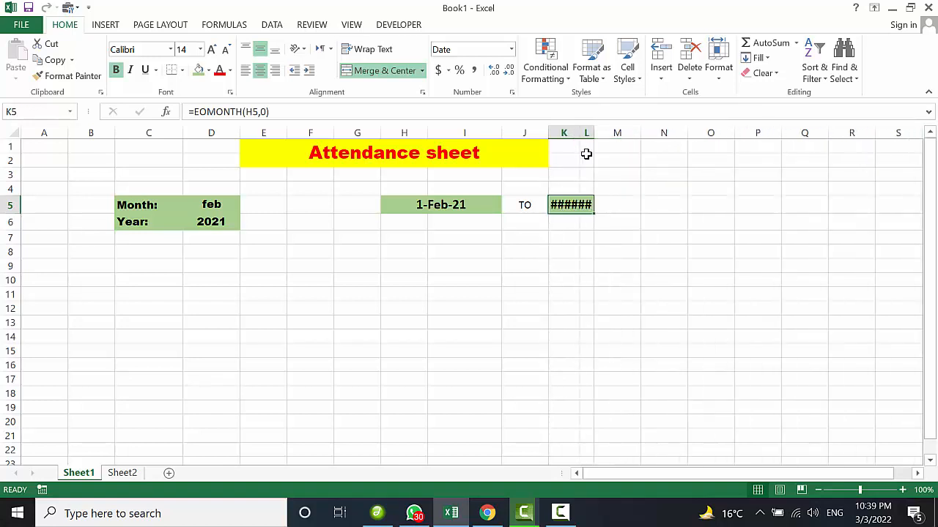
drag(592, 202, 603, 202)
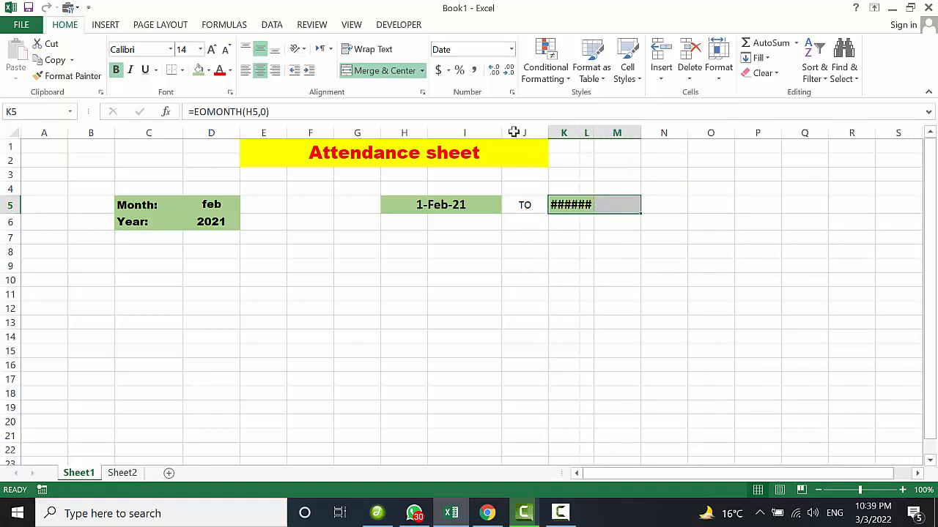
click(389, 70)
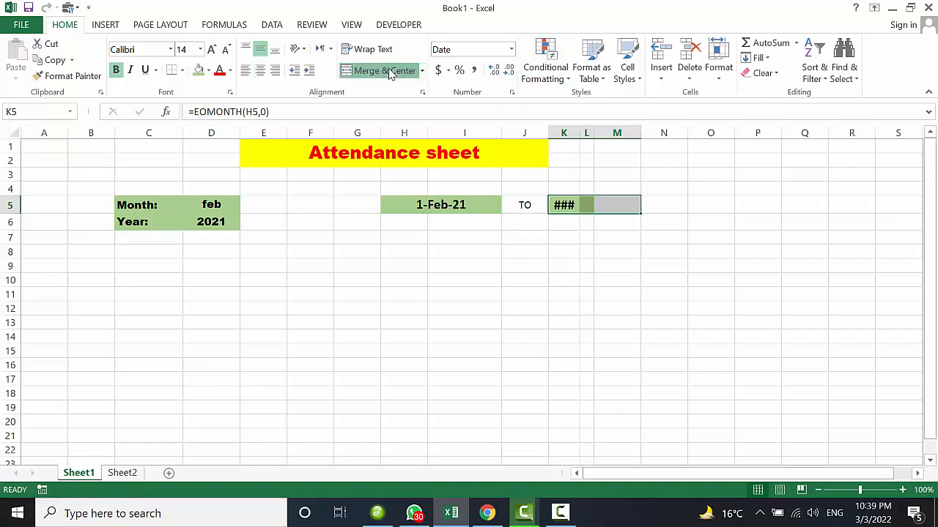
click(620, 277)
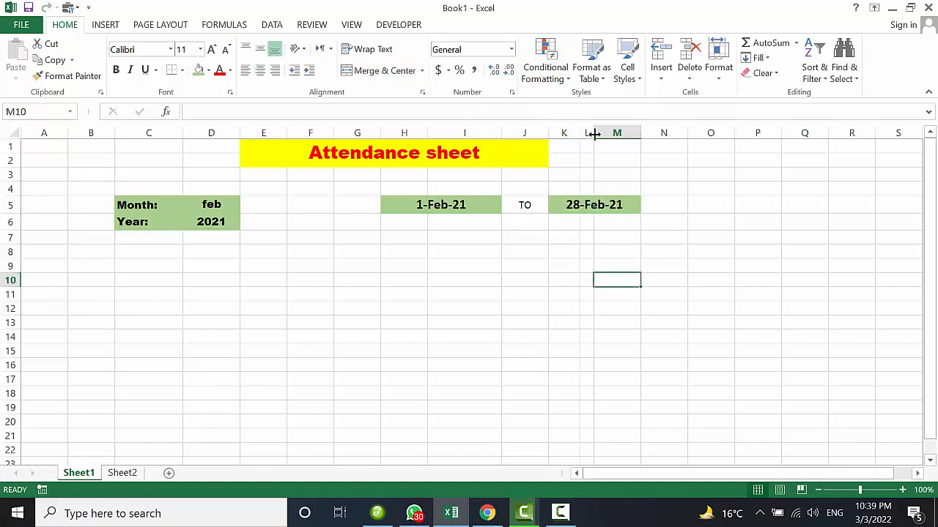
drag(593, 134, 600, 132)
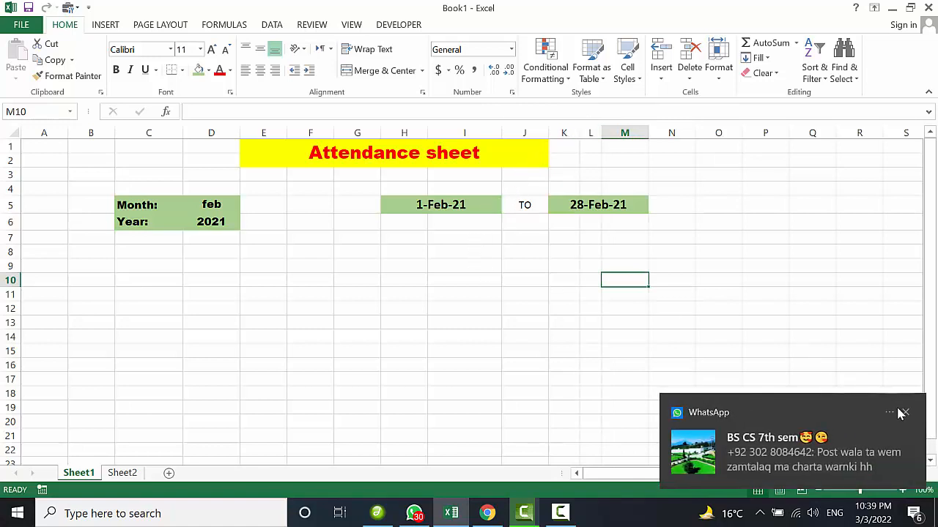
click(907, 413)
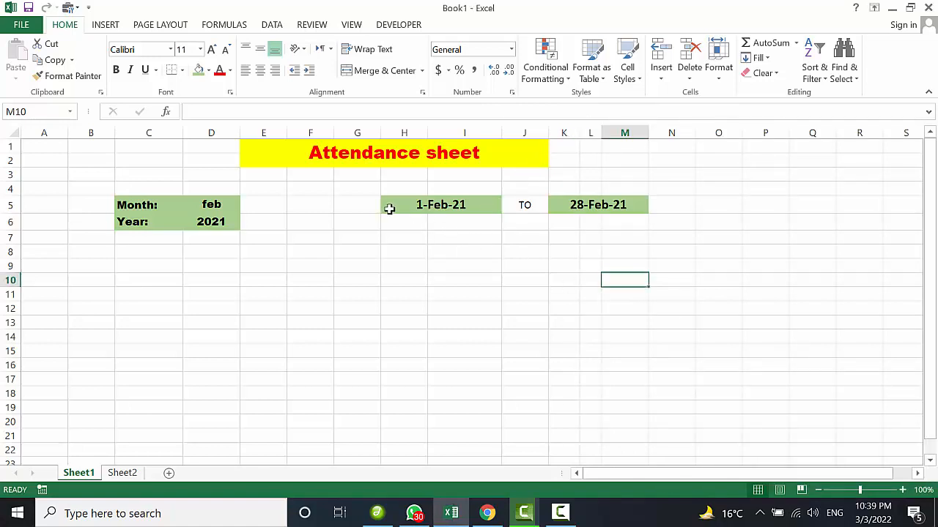
- Narrow column I and slightly widen column G to adjust the start date's cell
drag(396, 207, 376, 206)
click(480, 196)
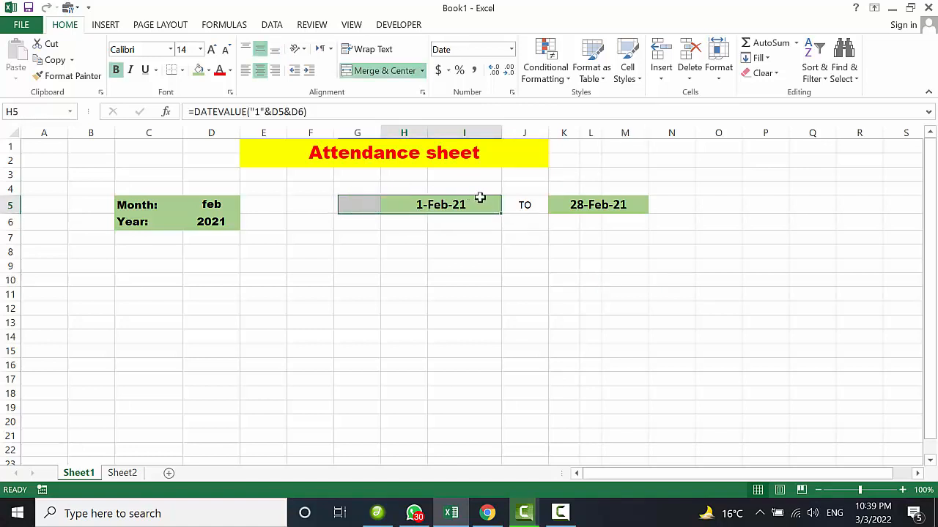
drag(502, 132, 460, 131)
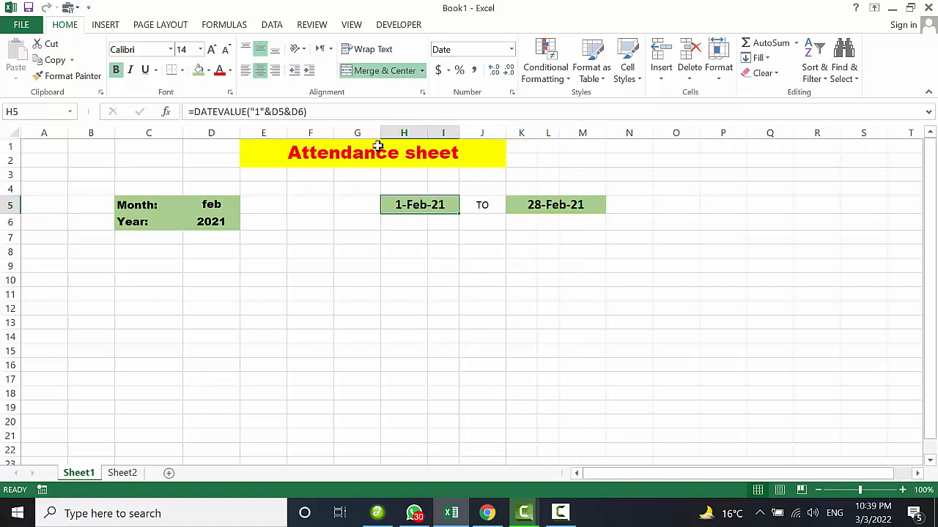
drag(380, 132, 395, 132)
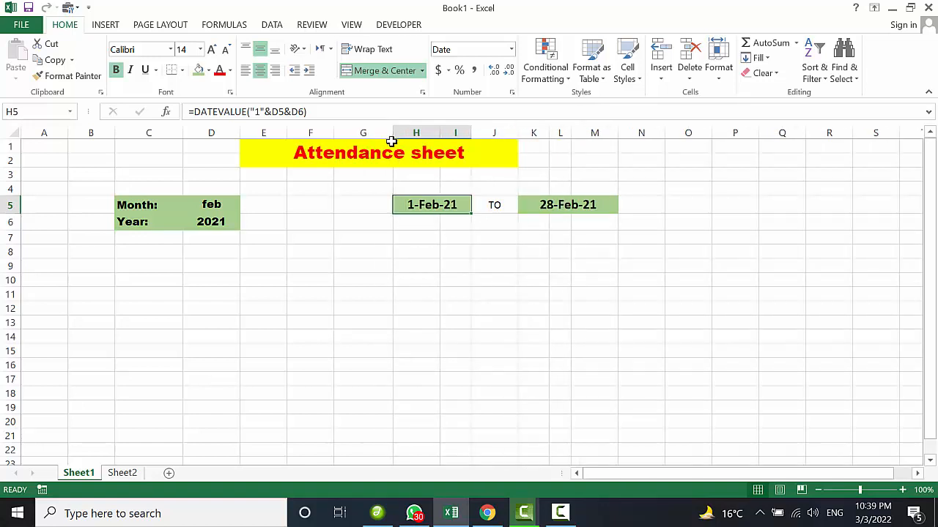
click(403, 266)
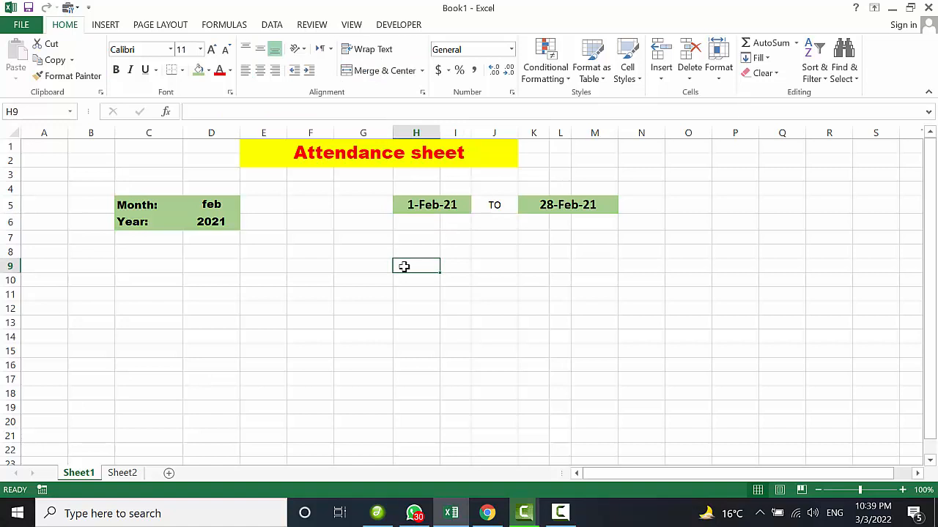
- Try jul and sep in the month dropdown list of cell D5 and finish with oct selected
click(236, 204)
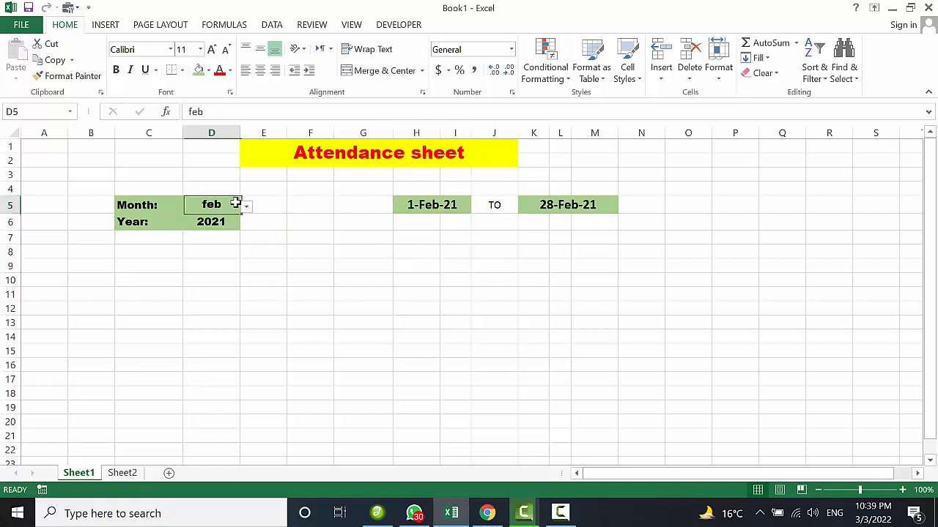
click(246, 206)
click(220, 261)
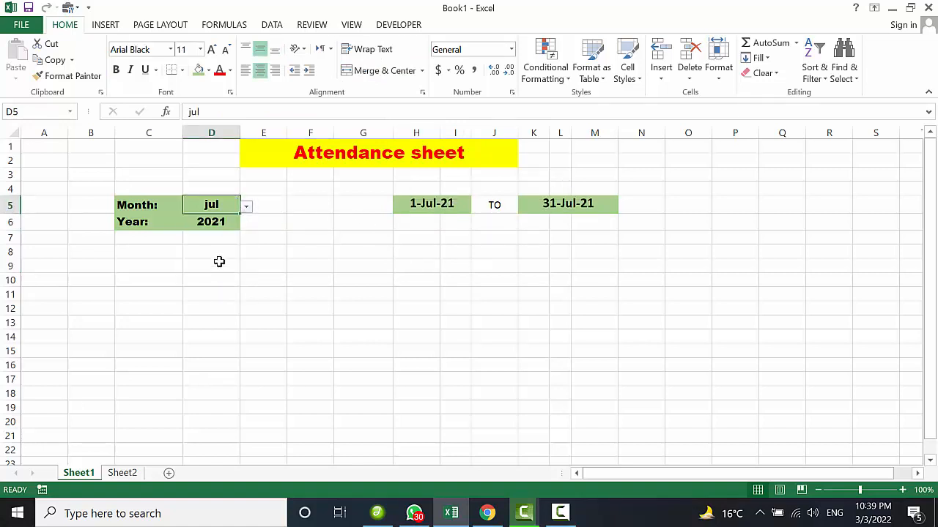
click(246, 207)
click(214, 264)
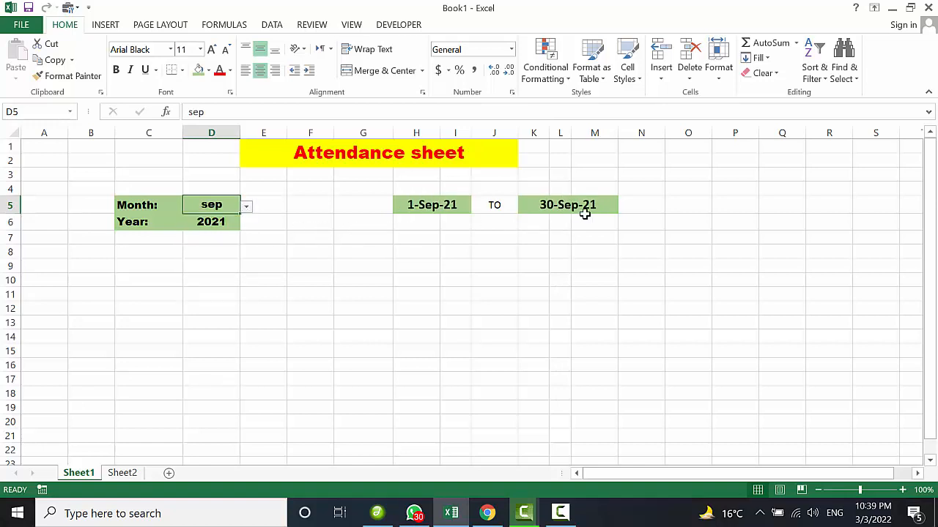
click(247, 209)
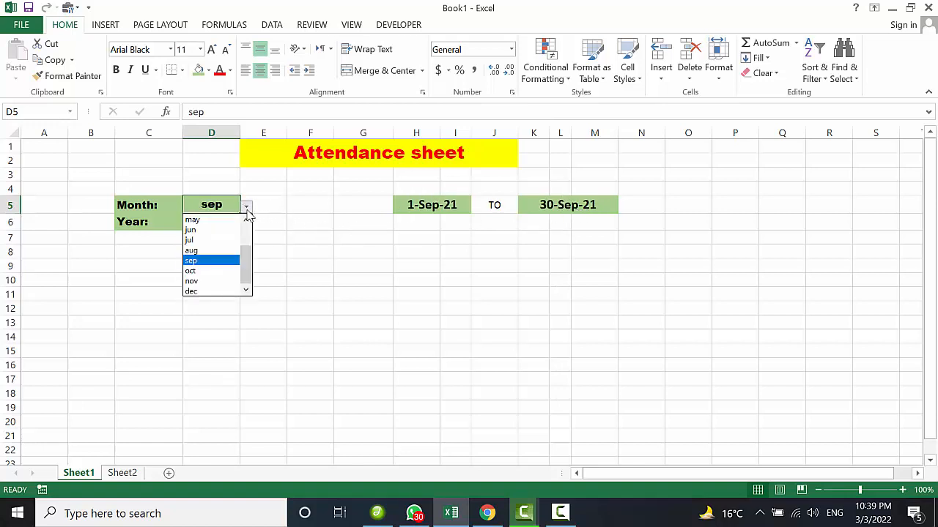
click(212, 273)
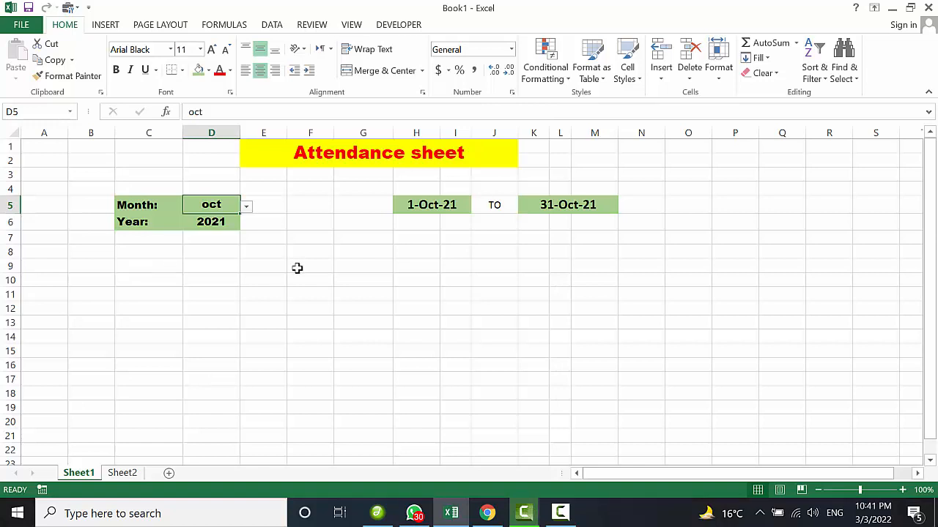
- Enter the heading Name in cell C9
click(140, 270)
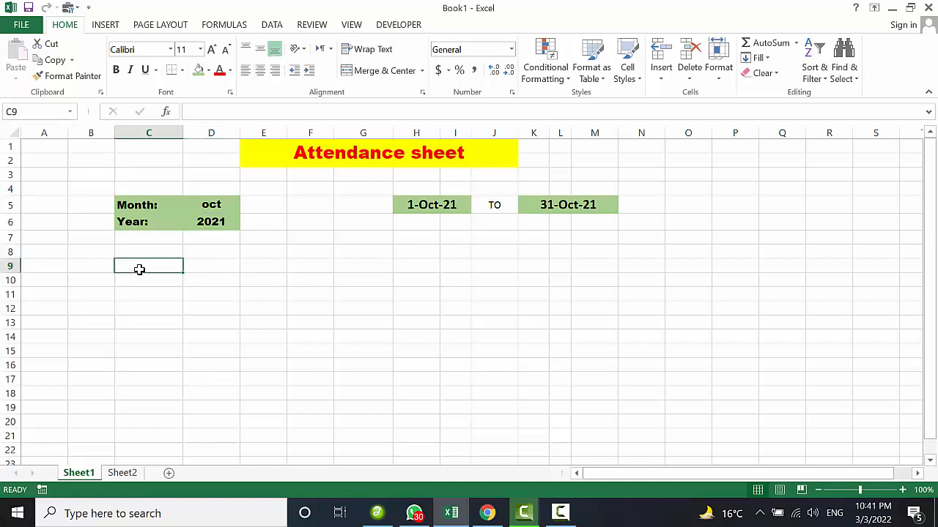
text(Name)
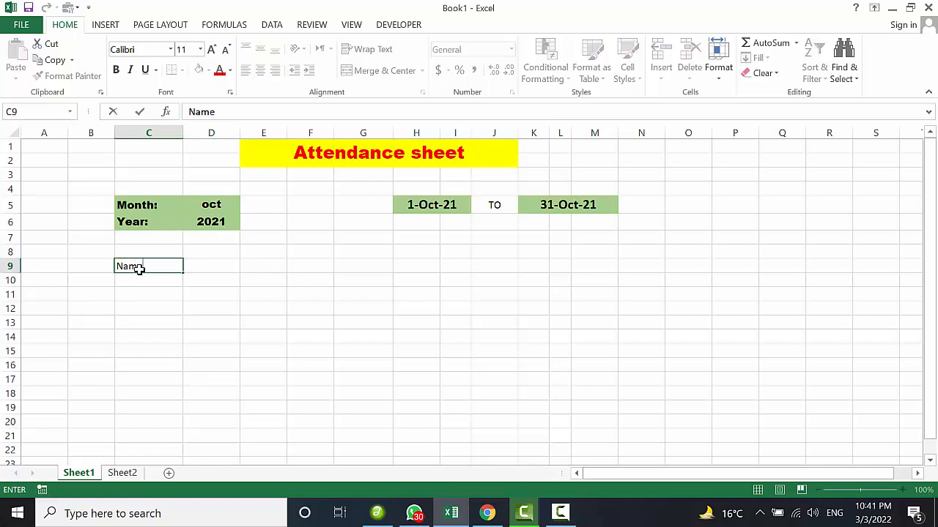
key(Tab)
- Enter the table headings Roll No in cell C9 and Name in cell D9
click(146, 267)
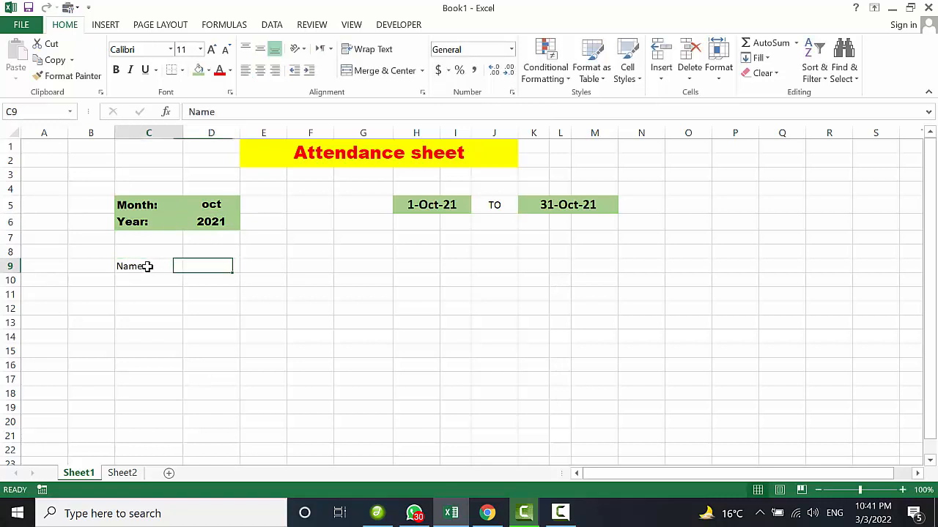
key(BackSpace)
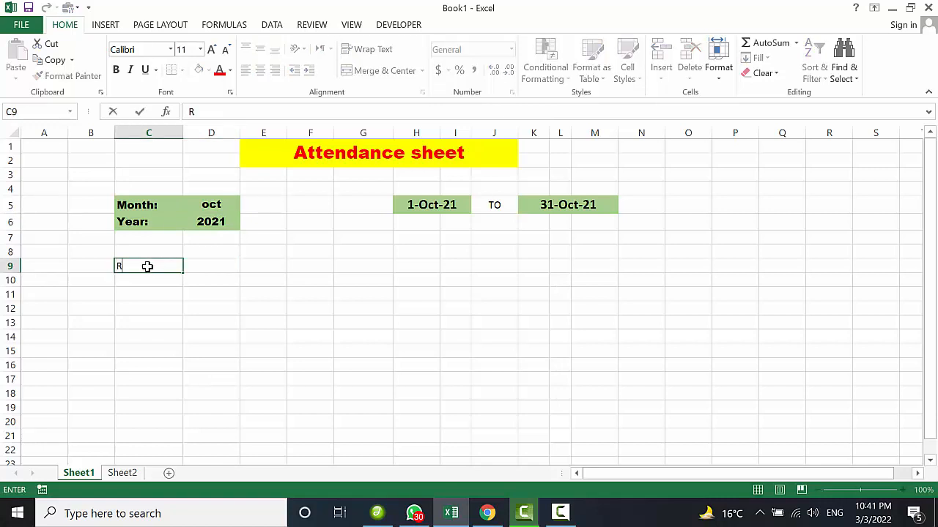
text(Roll No)
key(Tab)
text(Na)
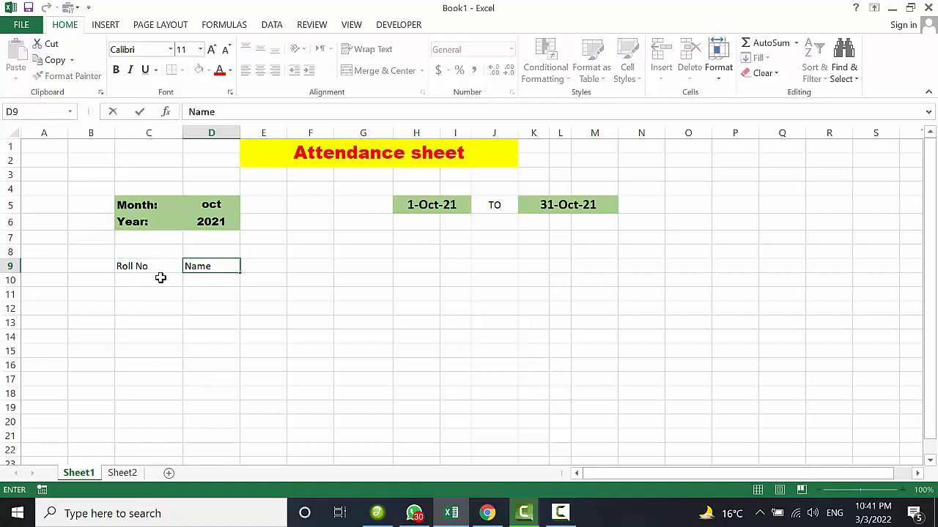
click(205, 315)
- Apply all borders to the Roll No and Name columns across the range C9:D27
click(209, 265)
drag(209, 265, 153, 428)
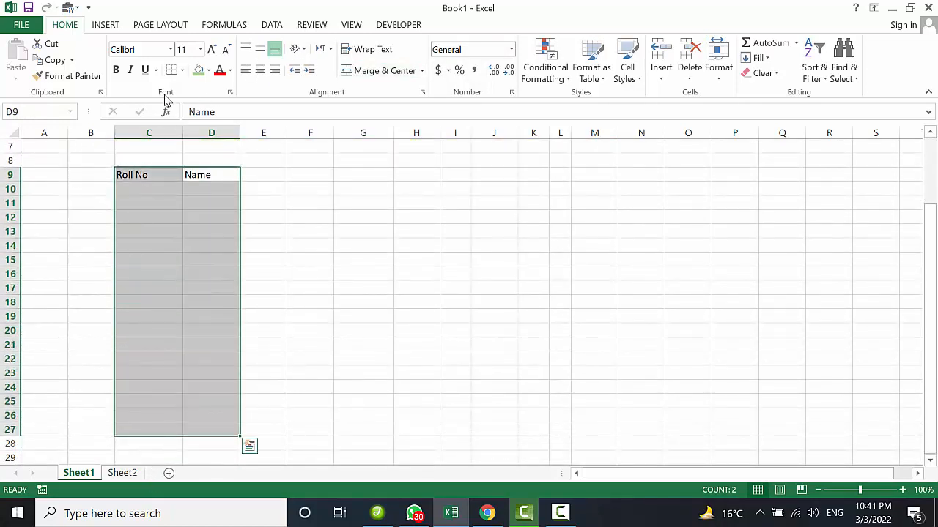
click(181, 69)
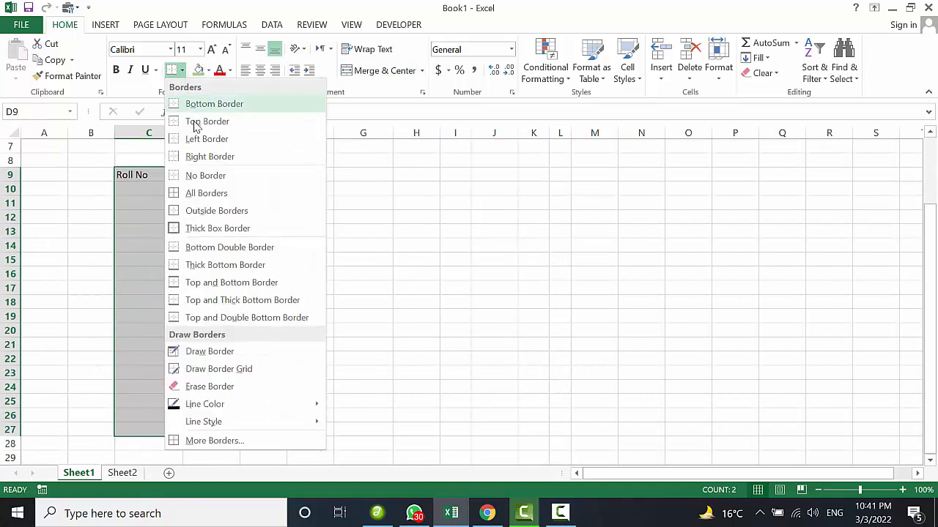
click(212, 192)
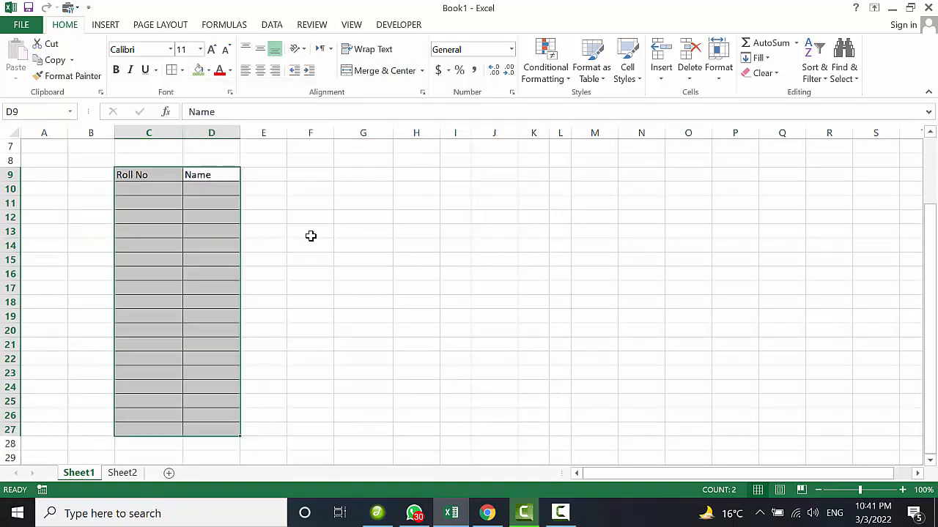
scroll(311, 236, up, 1)
click(273, 249)
click(252, 222)
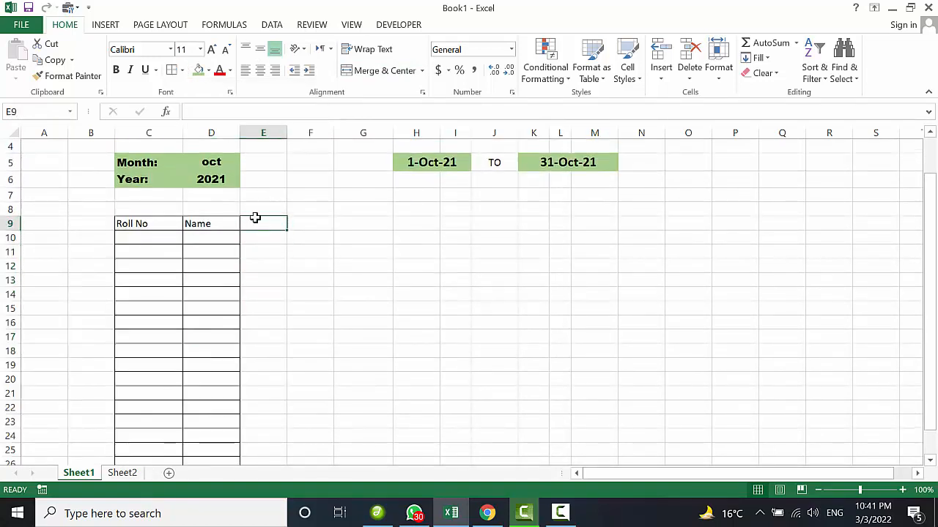
- Format the headings in C9:D9 as bold, font size 12, centered both horizontally and vertically
drag(224, 217, 156, 224)
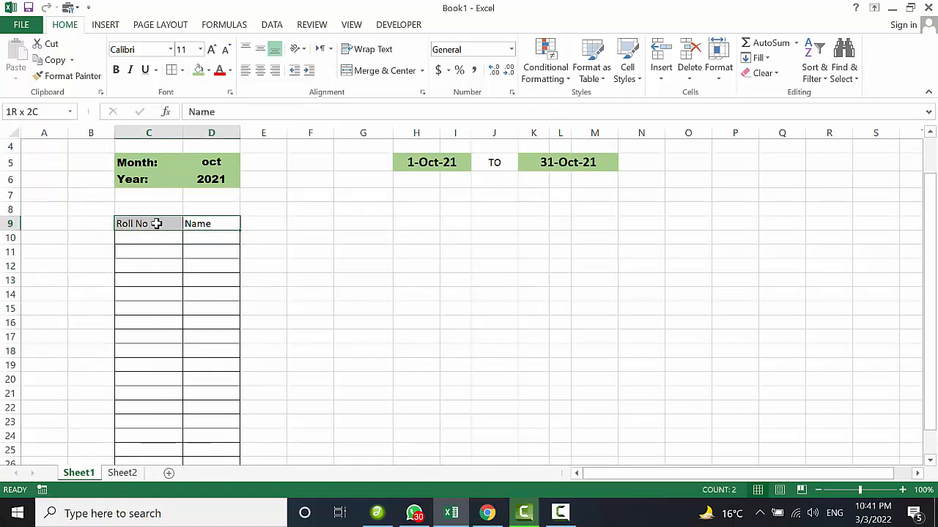
click(115, 69)
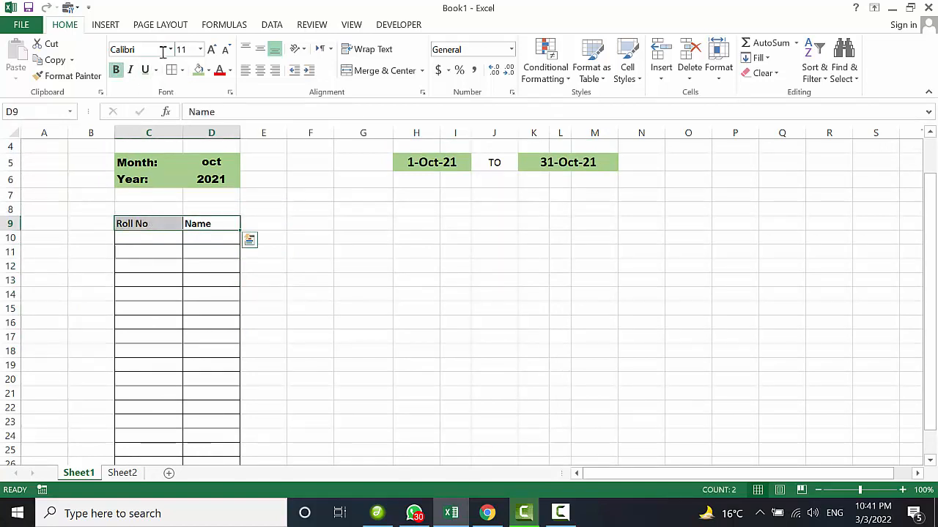
click(211, 49)
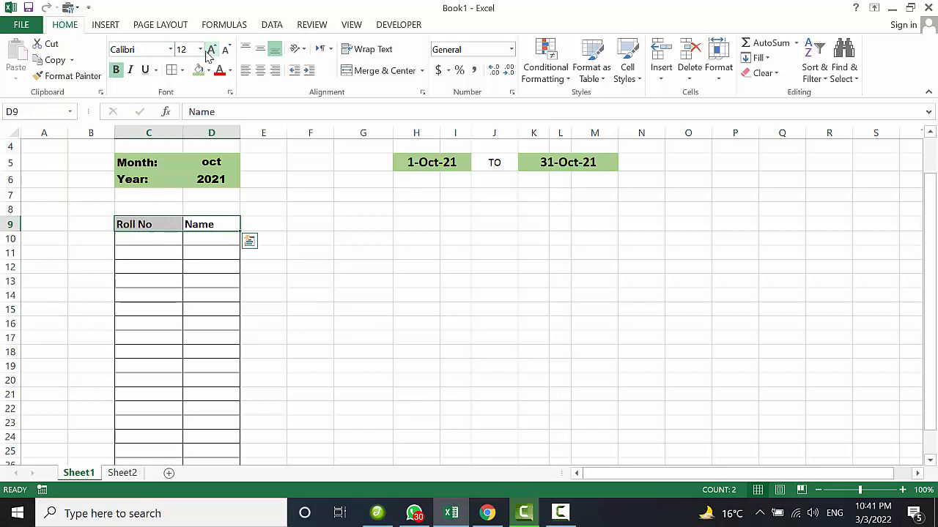
click(260, 70)
click(260, 49)
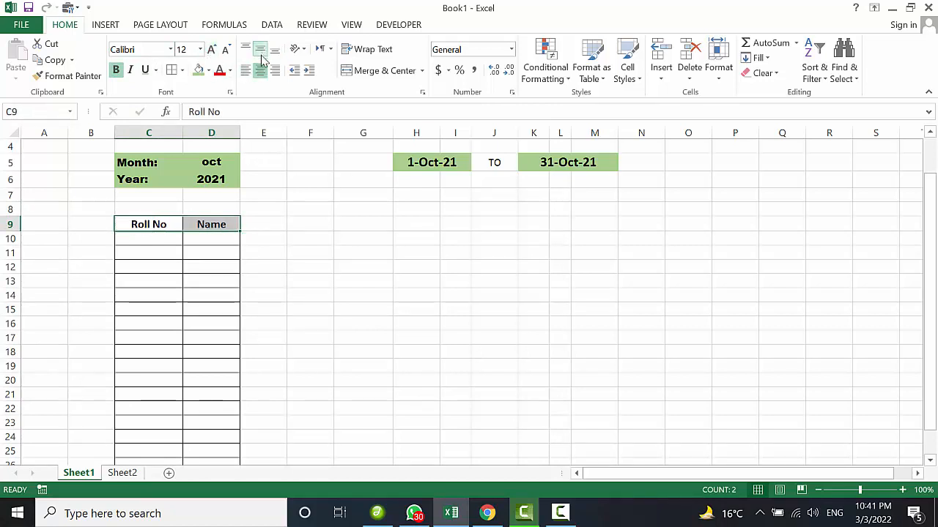
click(267, 223)
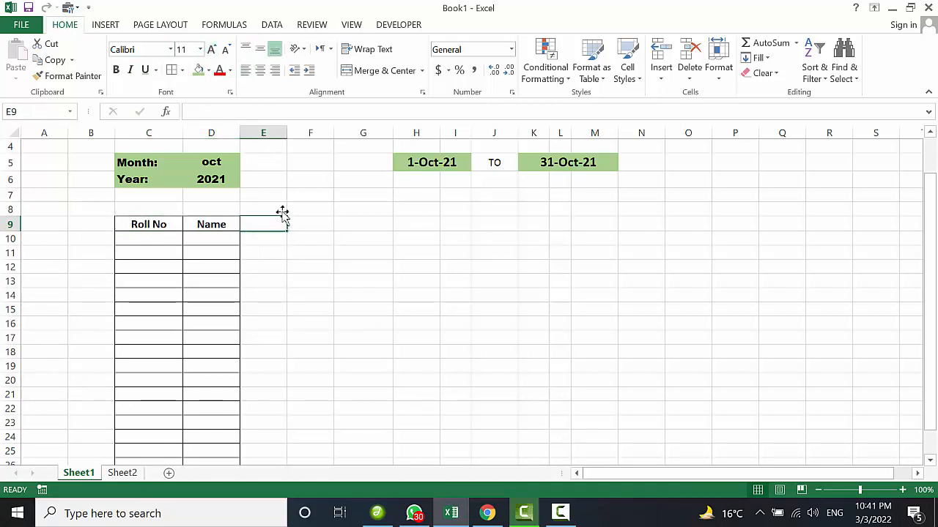
- Link cell E8 to the start date with the formula =H5
click(273, 208)
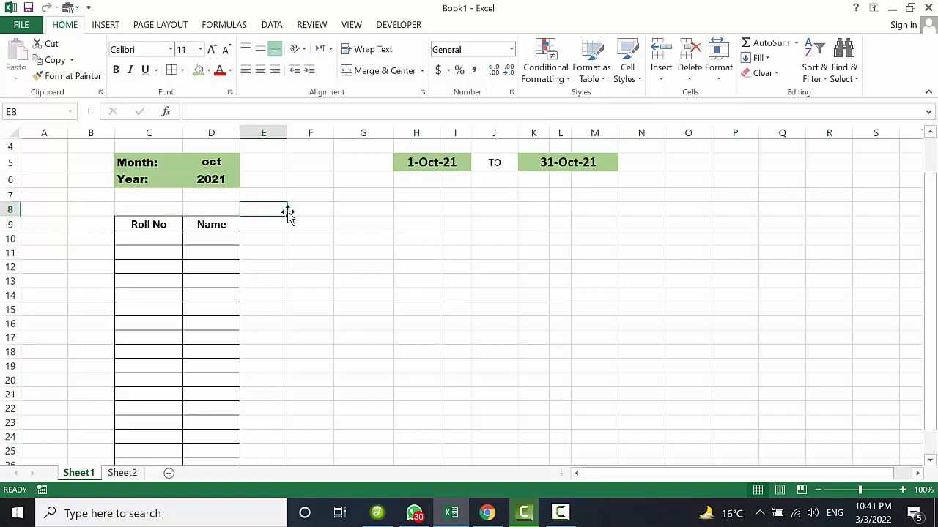
text(=)
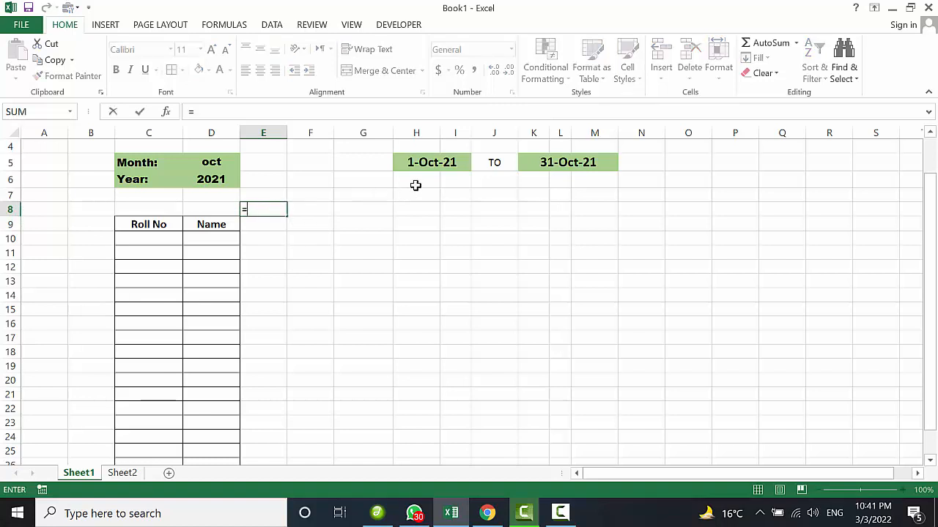
click(429, 165)
key(Return)
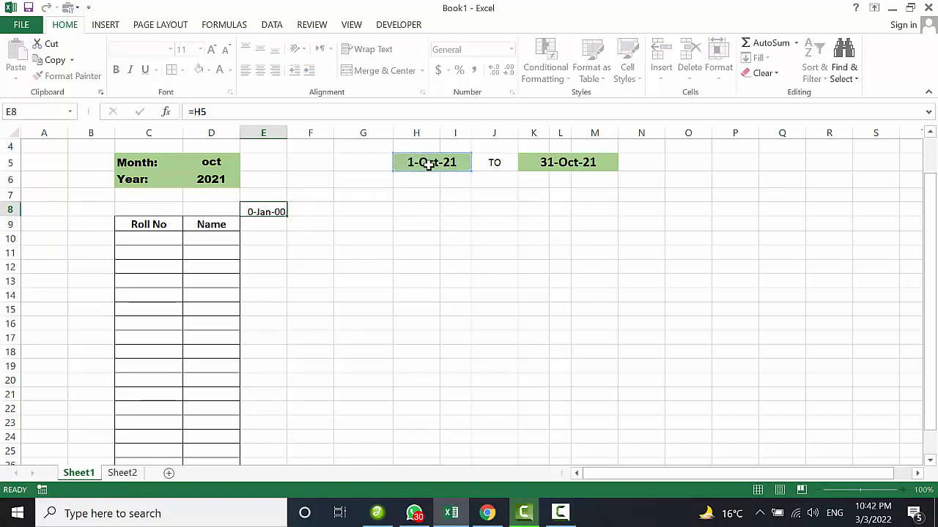
- Apply the custom number format dd to the date in cell E8 and narrow column E
click(266, 211)
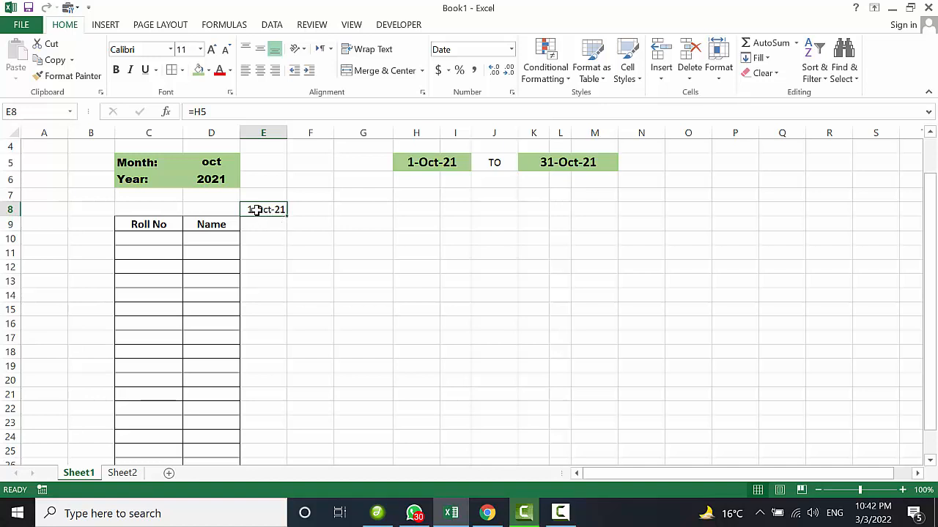
right_click(266, 210)
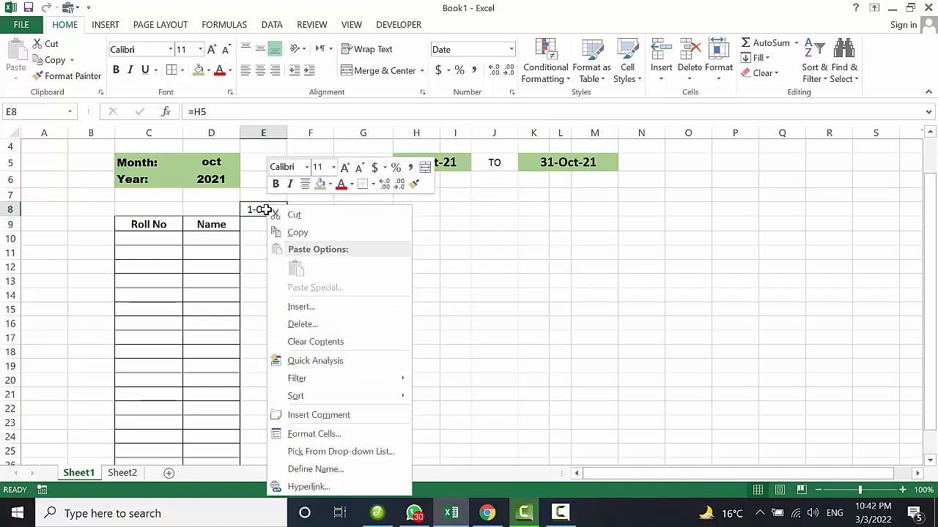
click(324, 434)
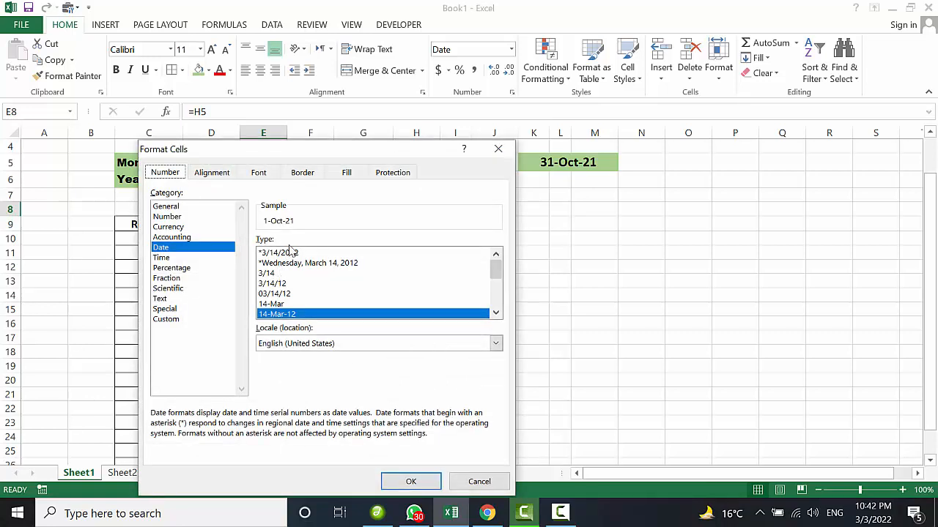
click(169, 320)
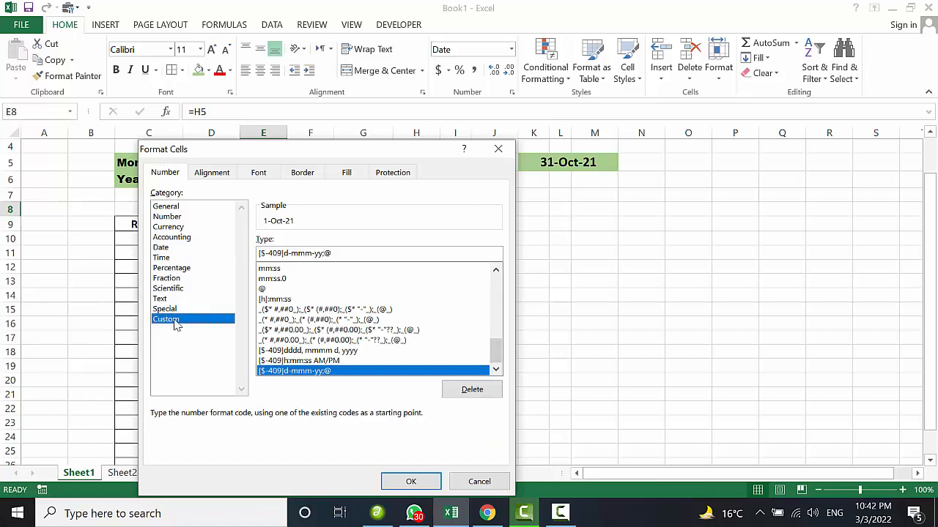
drag(312, 253, 248, 253)
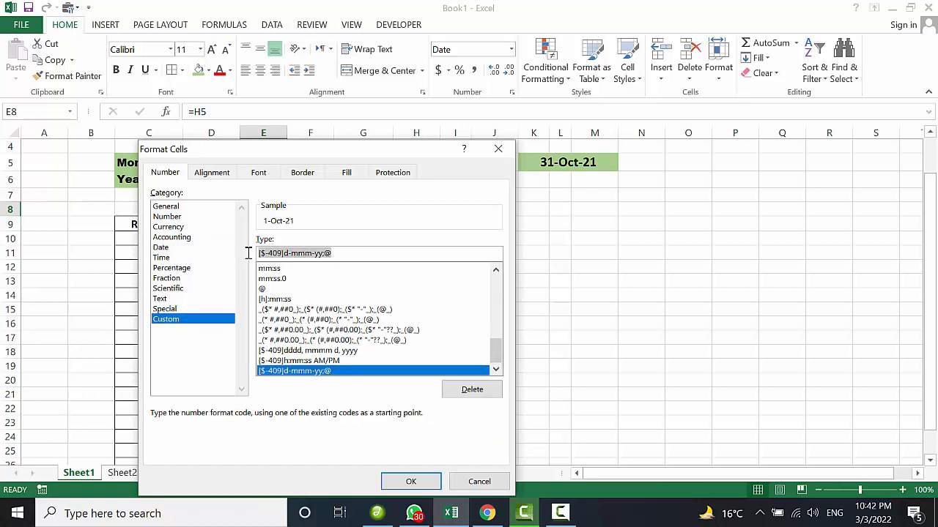
key(BackSpace)
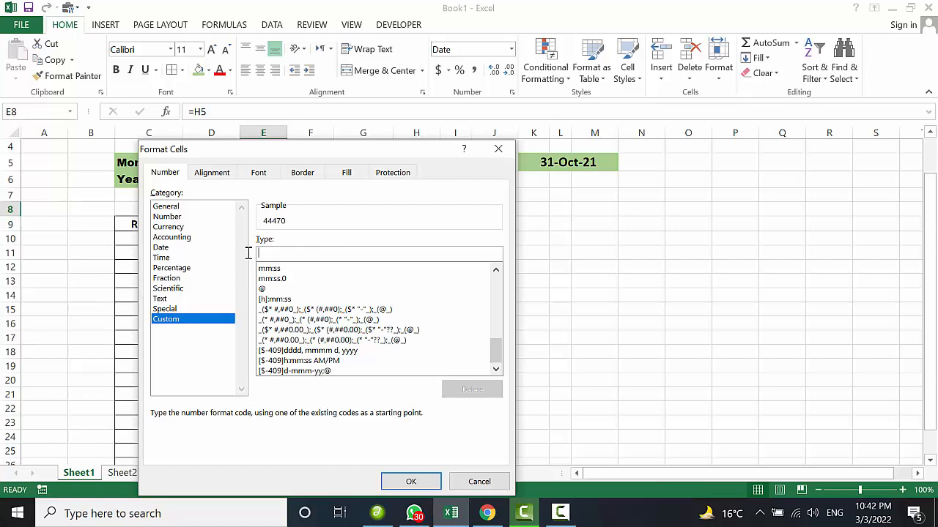
text(dd)
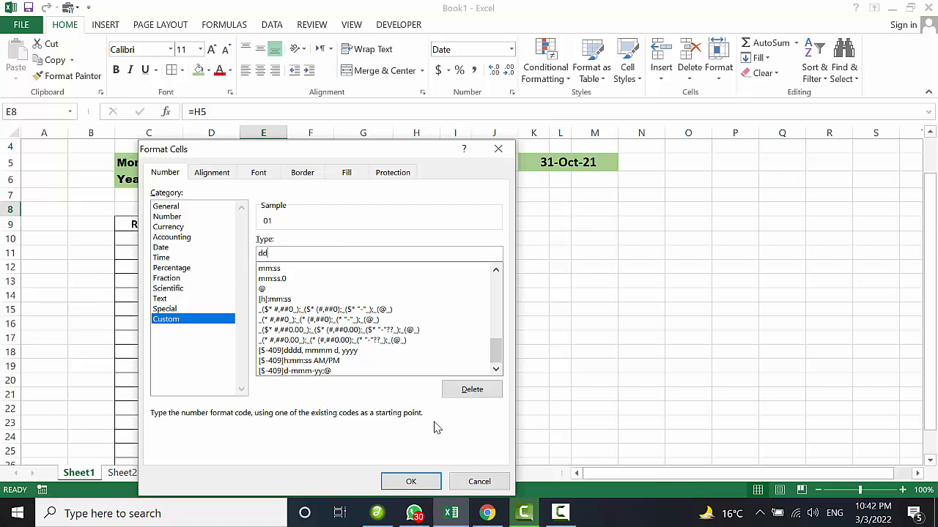
click(416, 481)
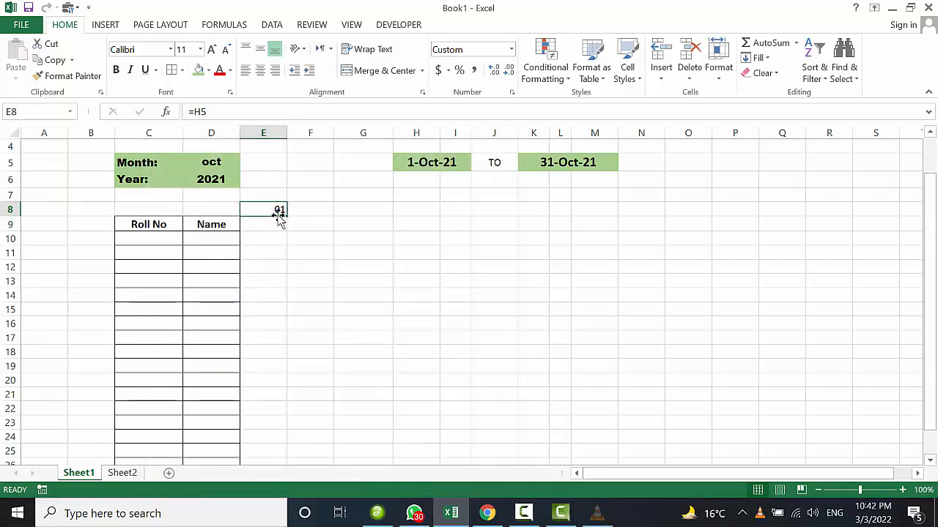
drag(284, 136, 275, 136)
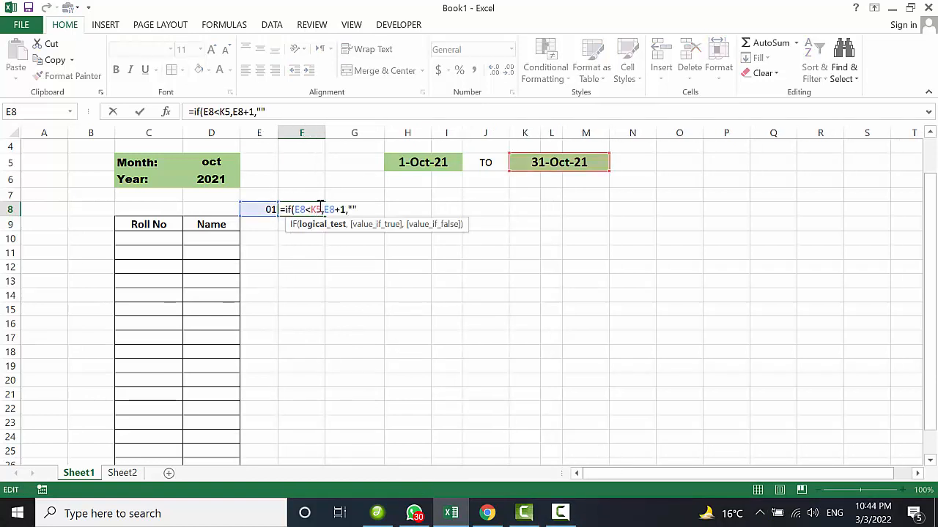
- Complete the day formula in F8 as =IF(E8<$K$5,E8+1,"") with an absolute reference to the end date
key(F4)
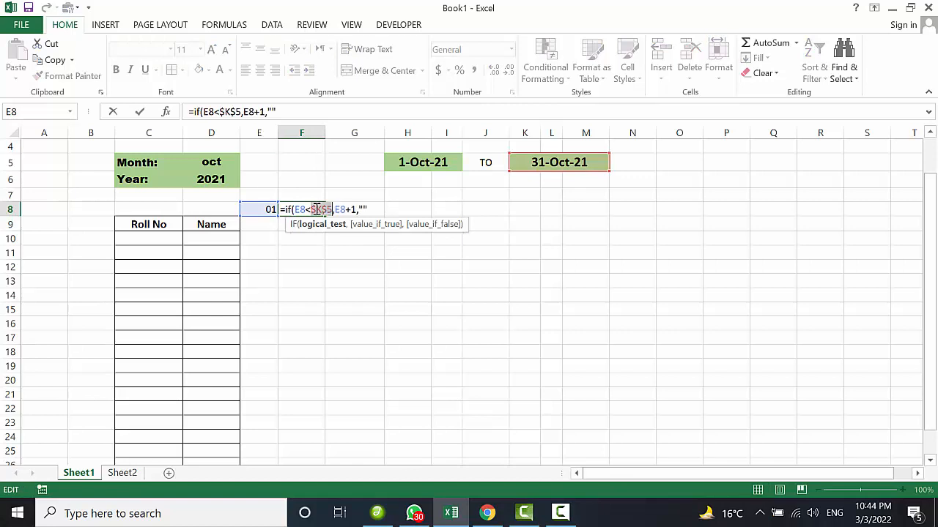
click(370, 209)
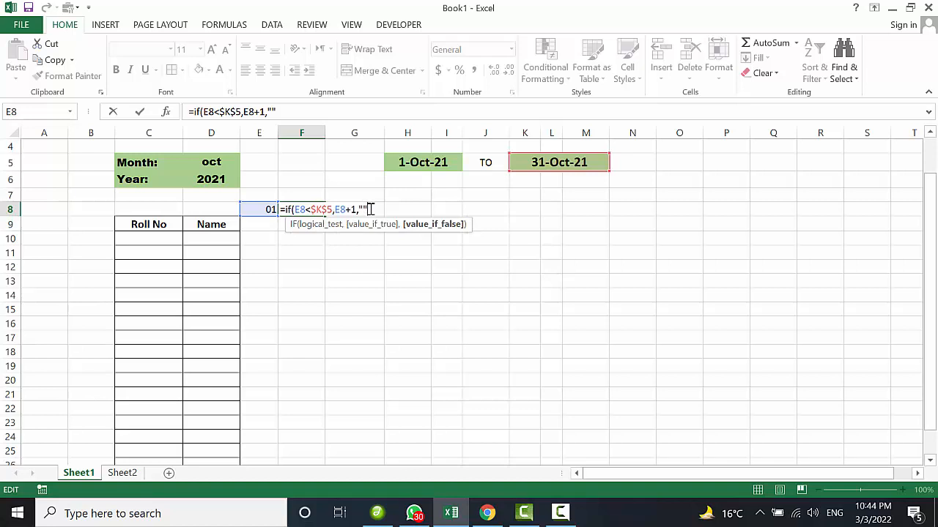
click(371, 209)
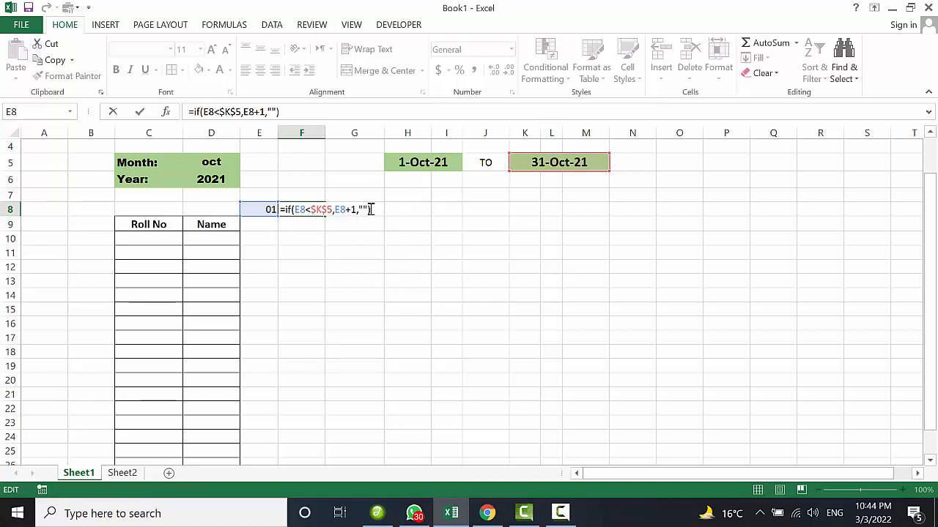
key(Return)
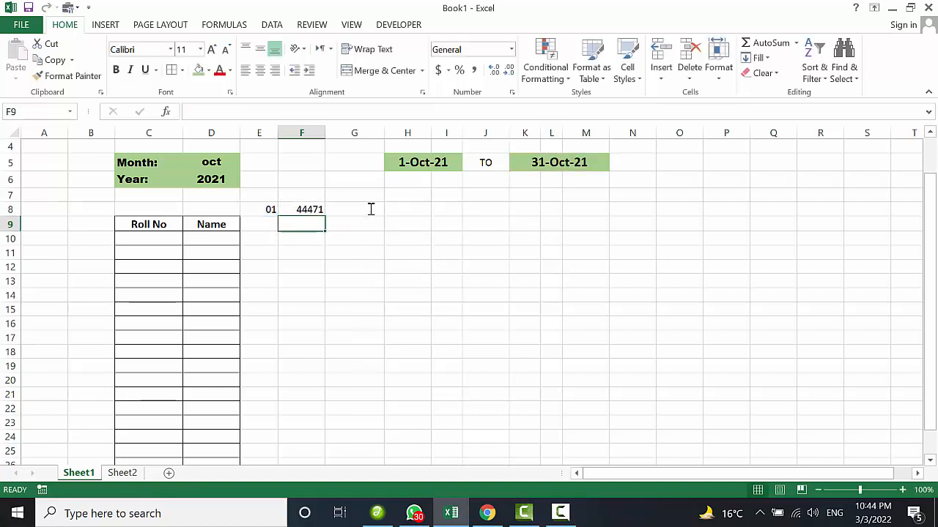
click(309, 210)
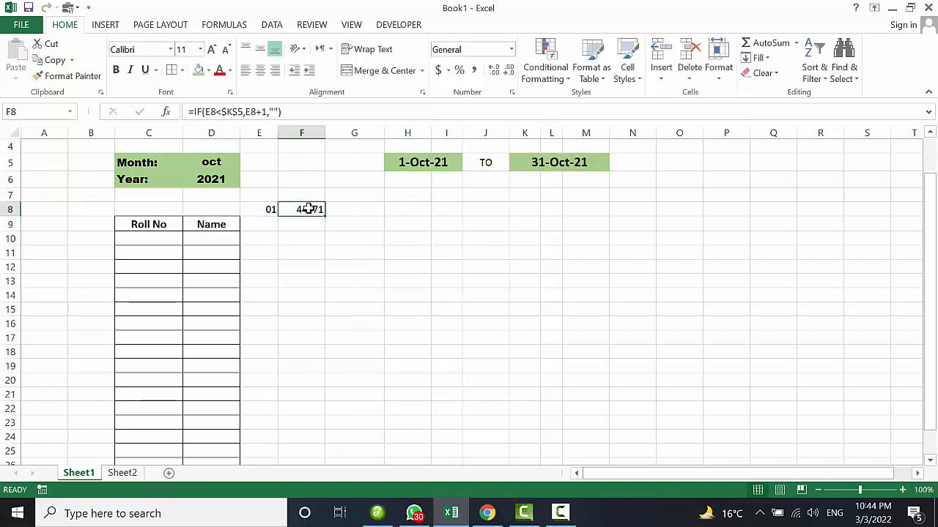
click(269, 210)
click(294, 208)
click(271, 210)
- Apply the custom number format dd to cell F8
click(298, 209)
key(ctrl+F1)
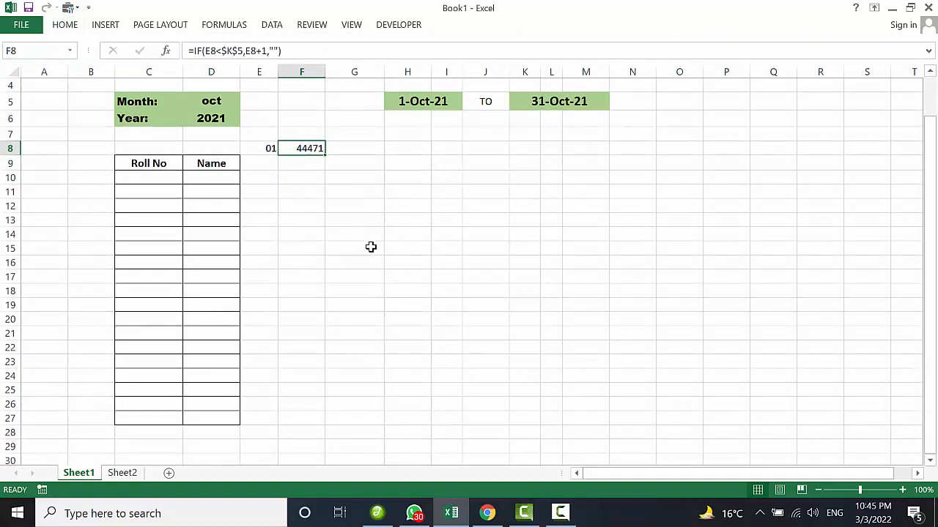
scroll(371, 247, up, 1)
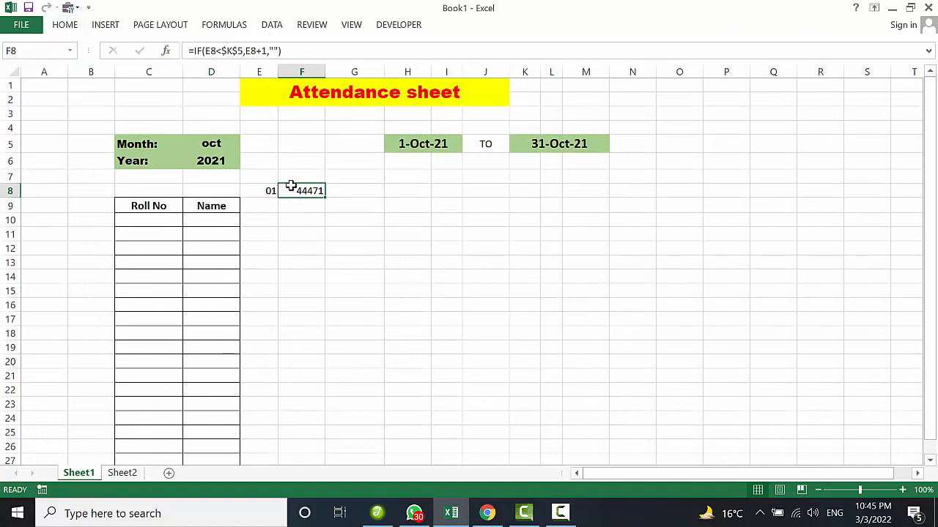
key(ctrl+F1)
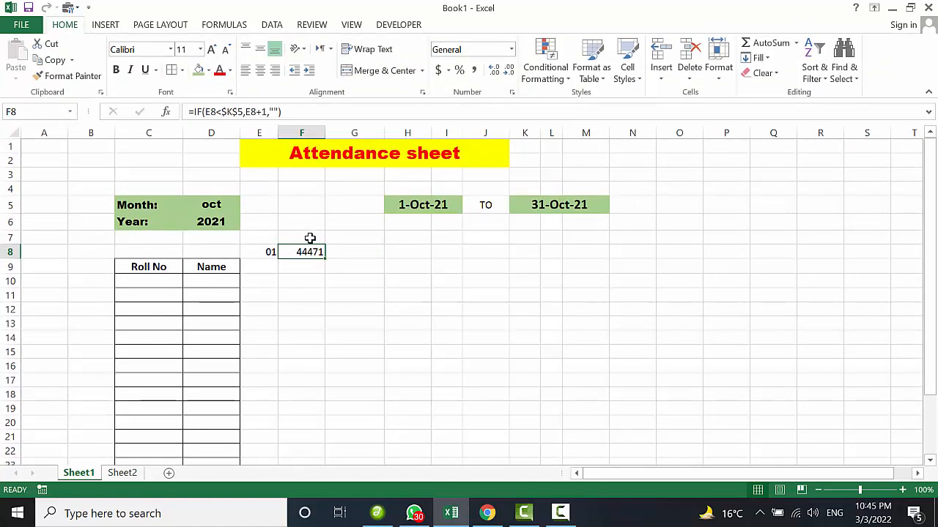
key(ctrl+1)
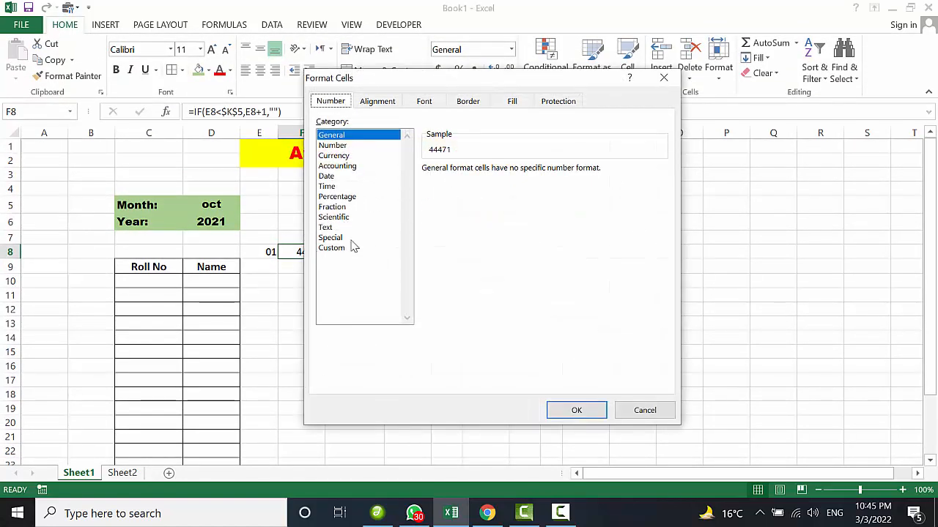
click(343, 248)
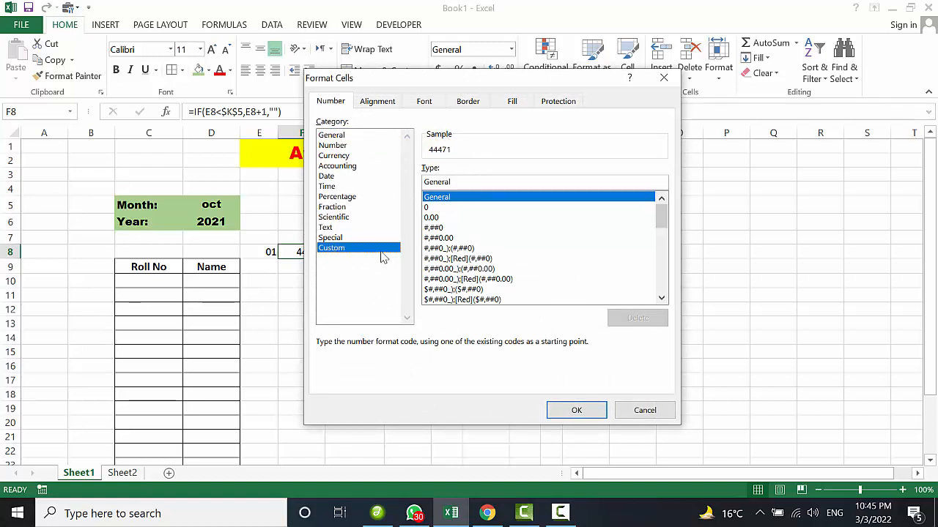
double_click(456, 183)
text(d)
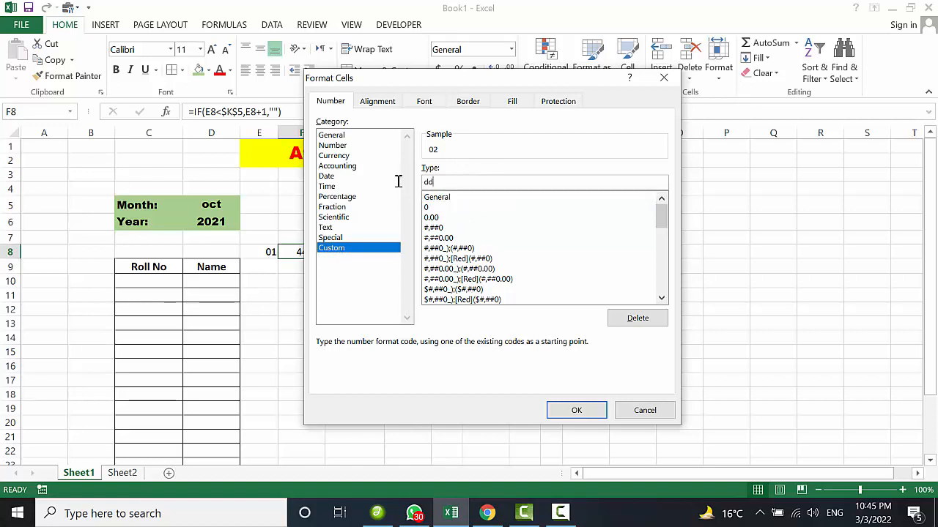
text(d)
click(568, 408)
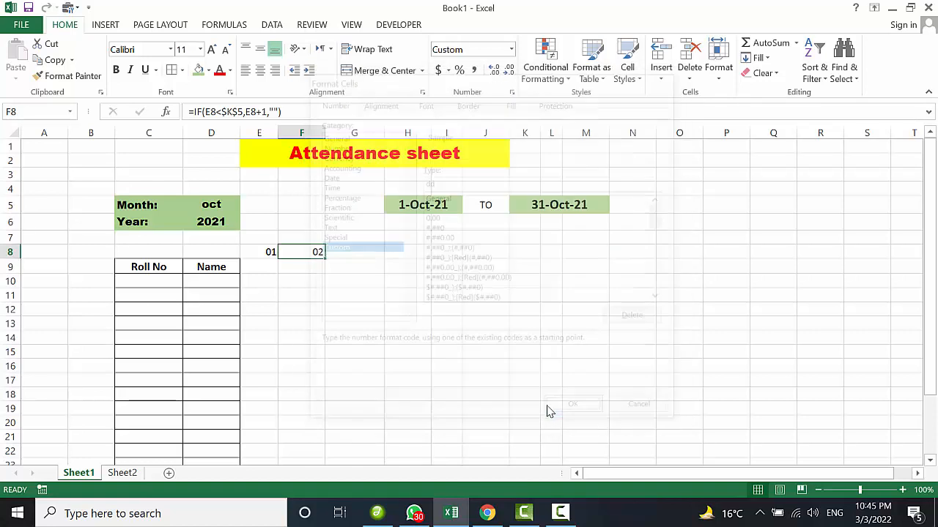
- Fill the day formula from F8 across row 8 through column AY
click(446, 325)
click(307, 265)
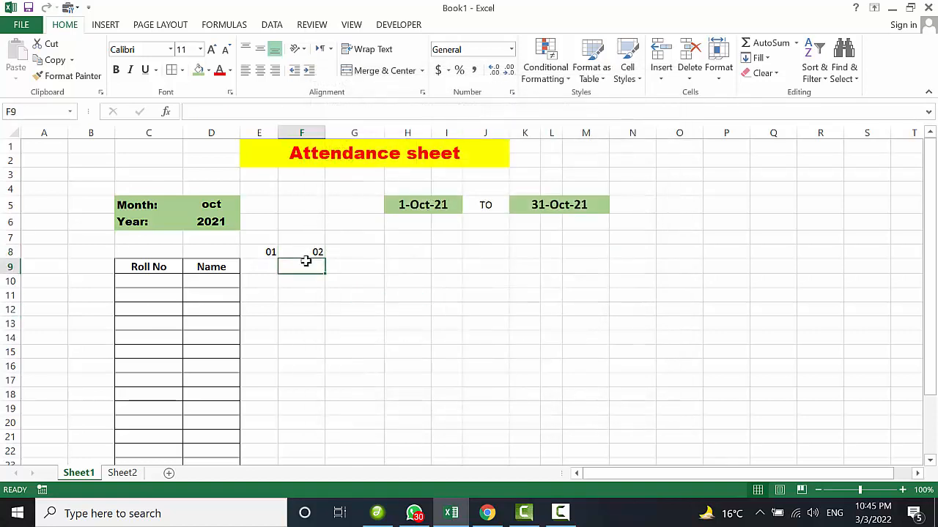
click(311, 253)
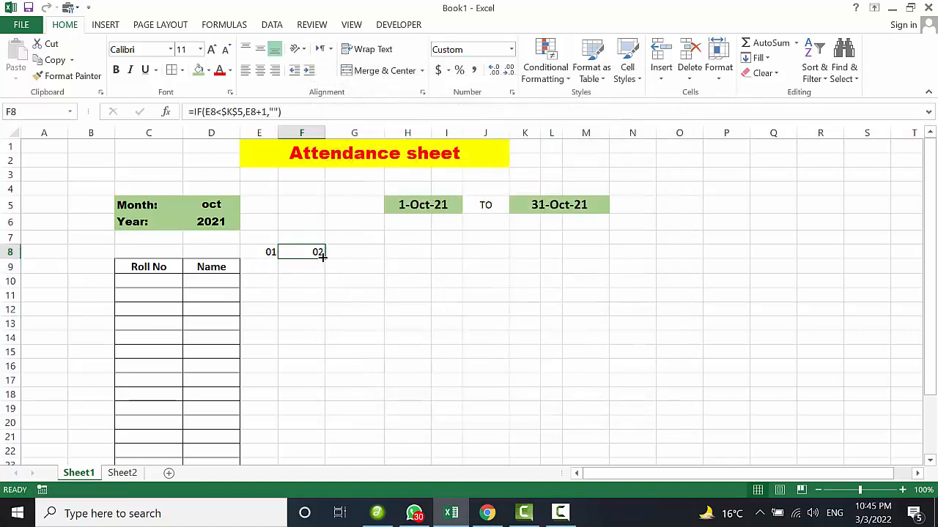
drag(322, 258, 557, 252)
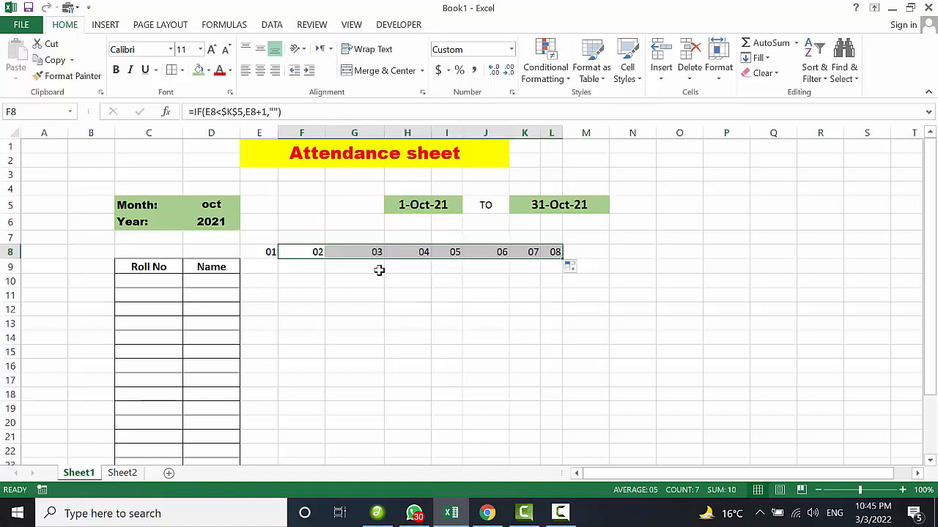
scroll(542, 318, right, 2)
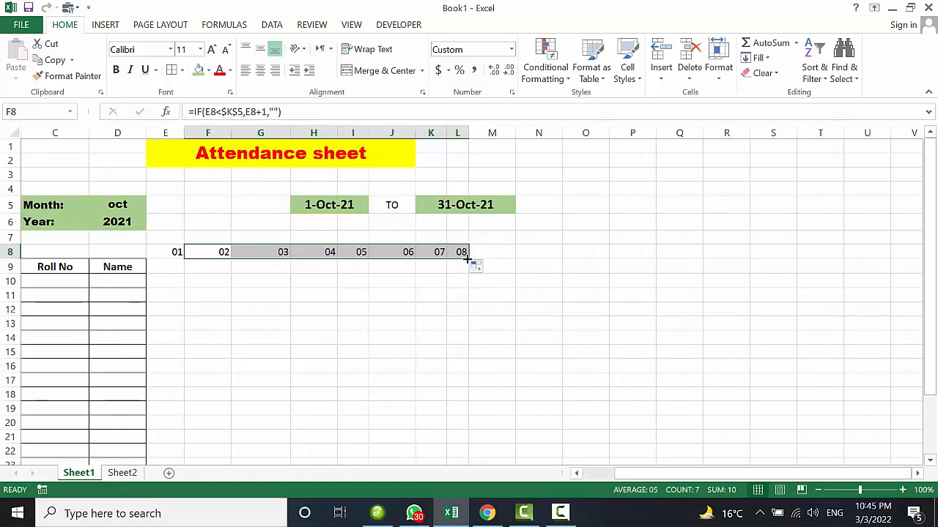
drag(468, 259, 905, 258)
scroll(764, 322, right, 7)
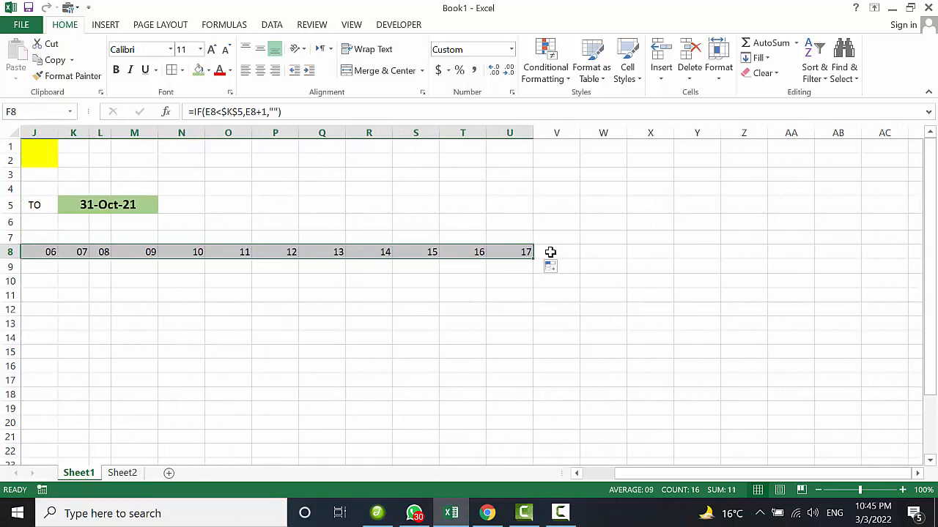
drag(541, 256, 854, 247)
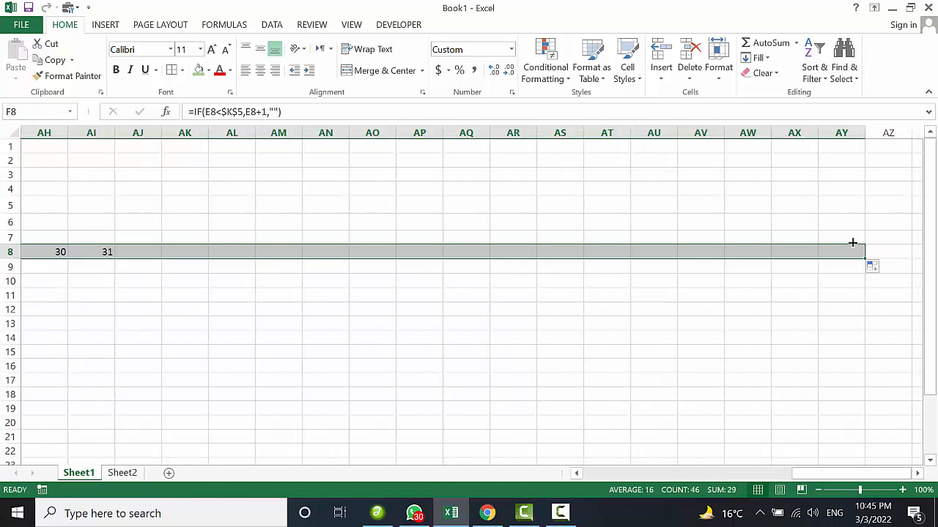
scroll(701, 308, left, 3)
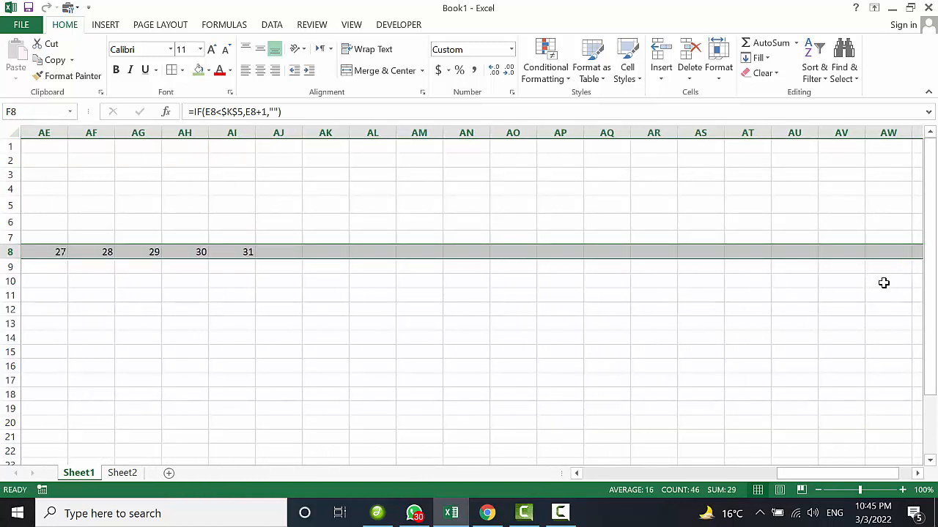
scroll(289, 297, left, 10)
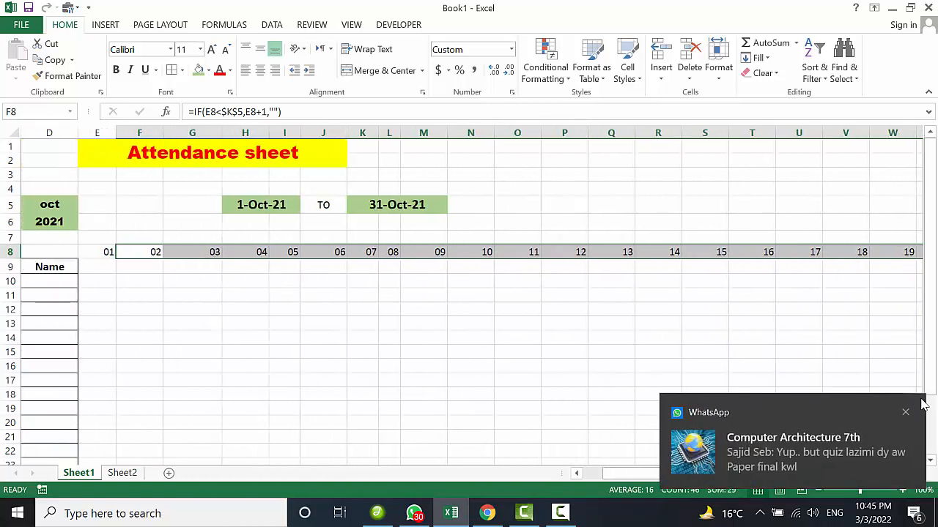
click(905, 413)
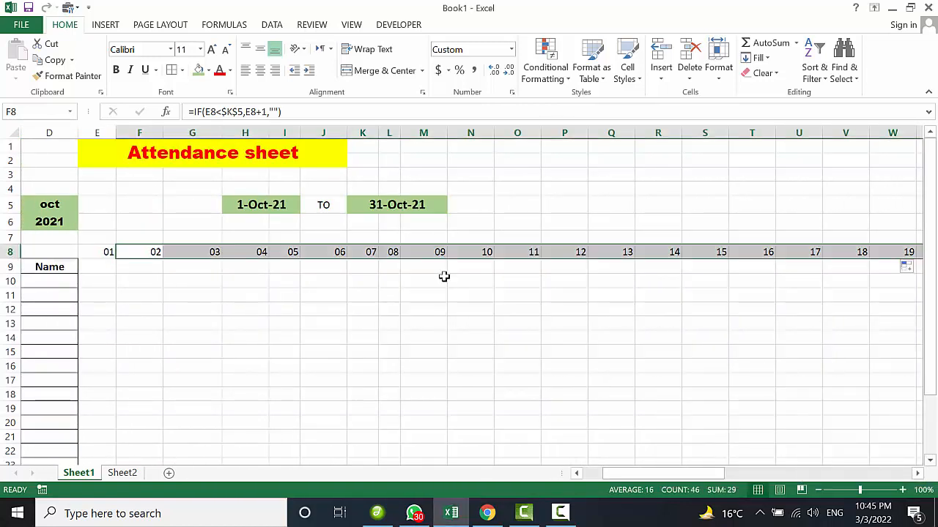
scroll(498, 329, left, 2)
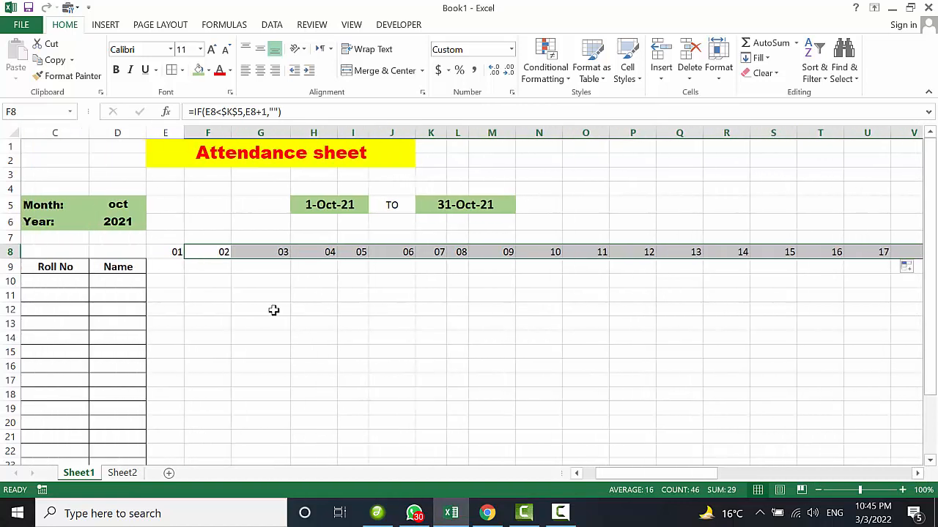
scroll(273, 310, left, 2)
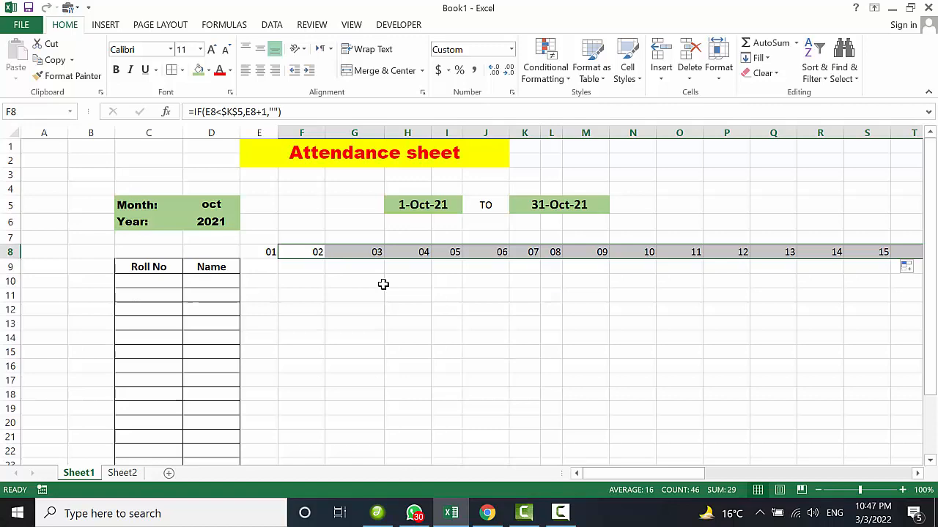
scroll(389, 289, right, 1)
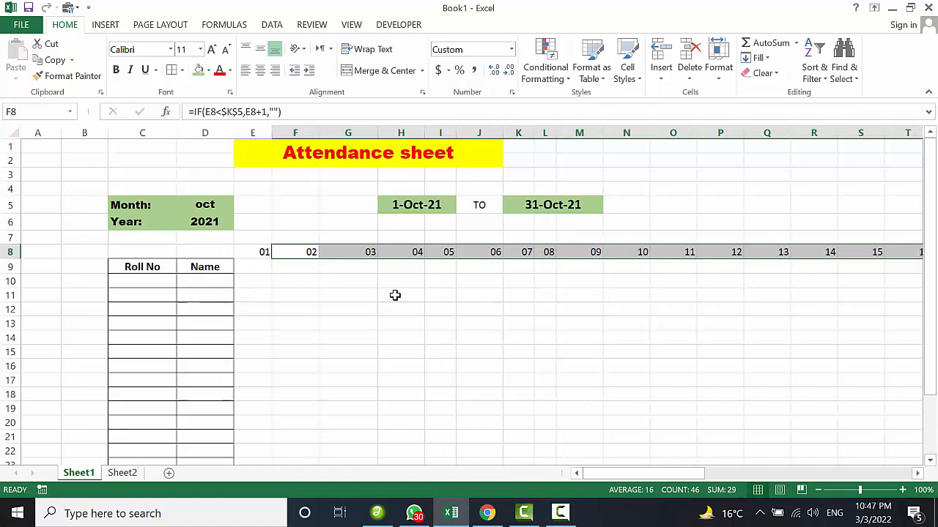
- Narrow columns E through AJ to one equal width that just fits the two-digit day numbers
click(280, 237)
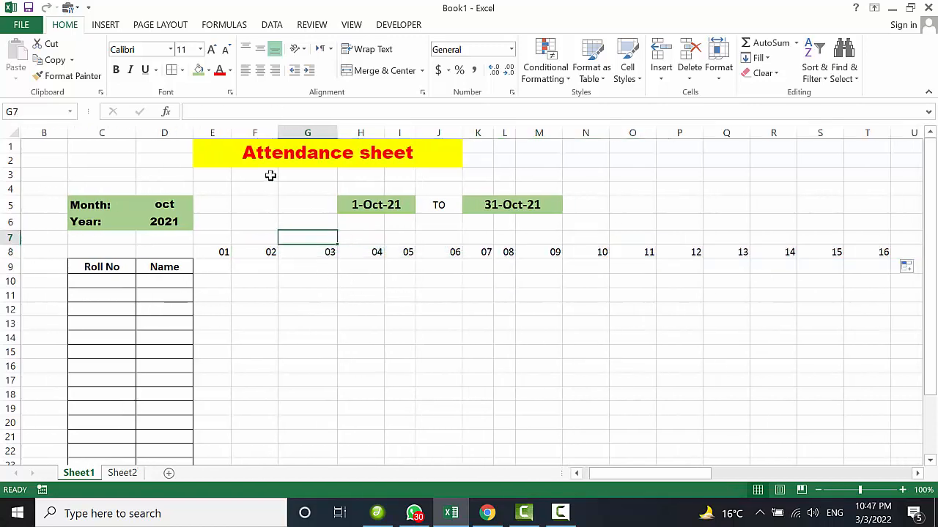
scroll(578, 335, right, 3)
scroll(578, 335, right, 12)
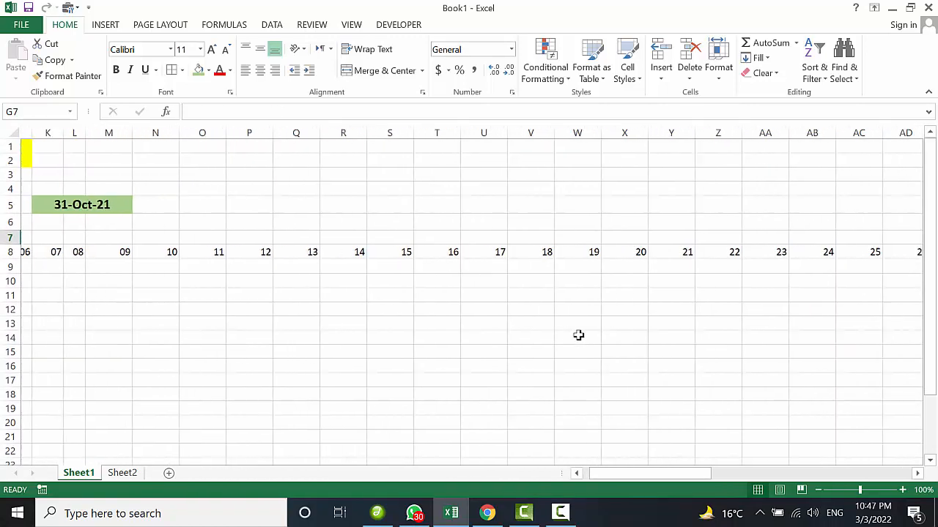
scroll(796, 318, right, 4)
scroll(796, 317, down, 1)
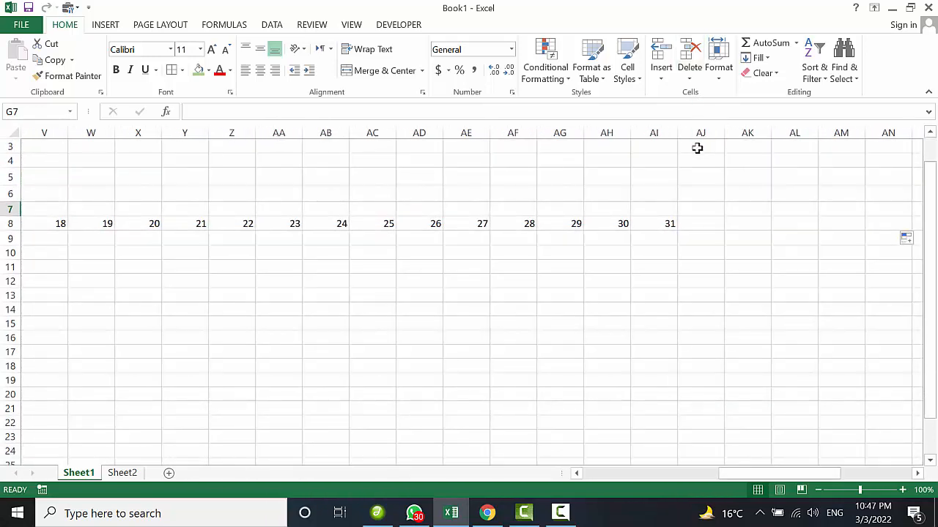
drag(697, 140, 206, 169)
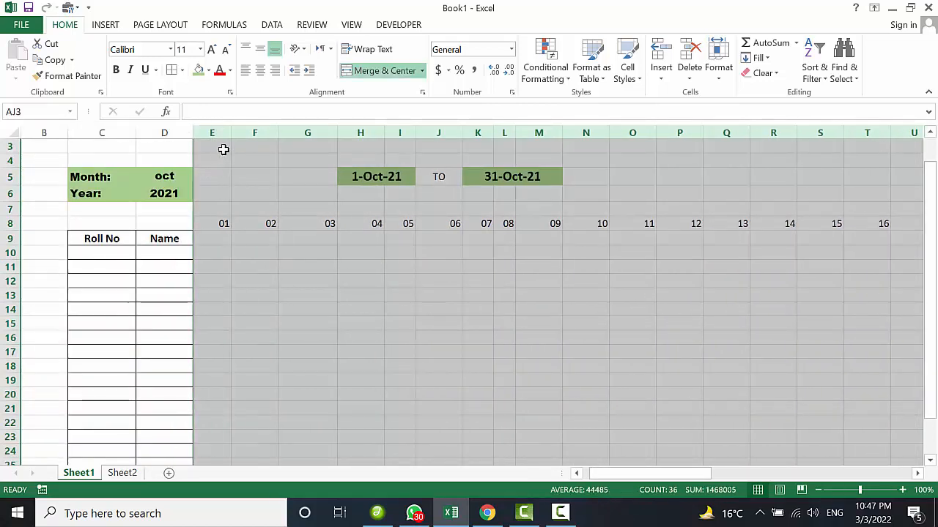
drag(232, 129, 215, 129)
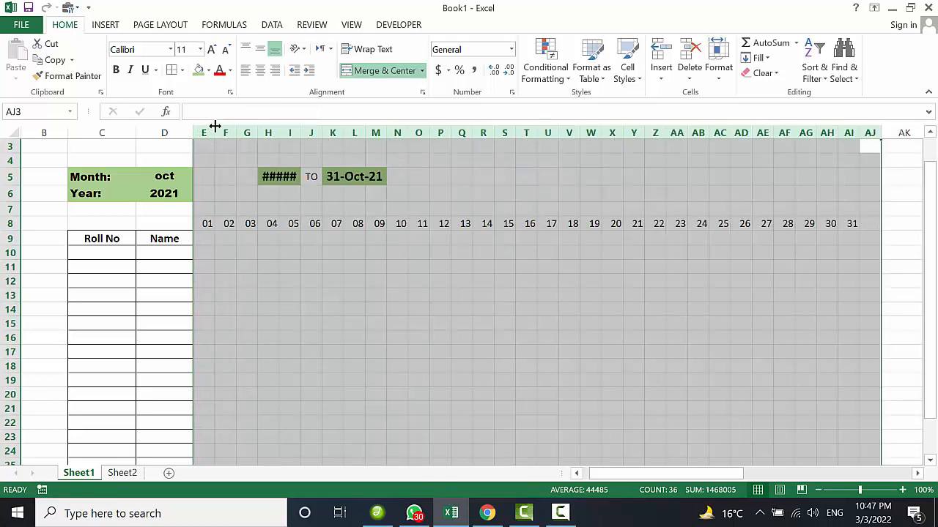
click(356, 319)
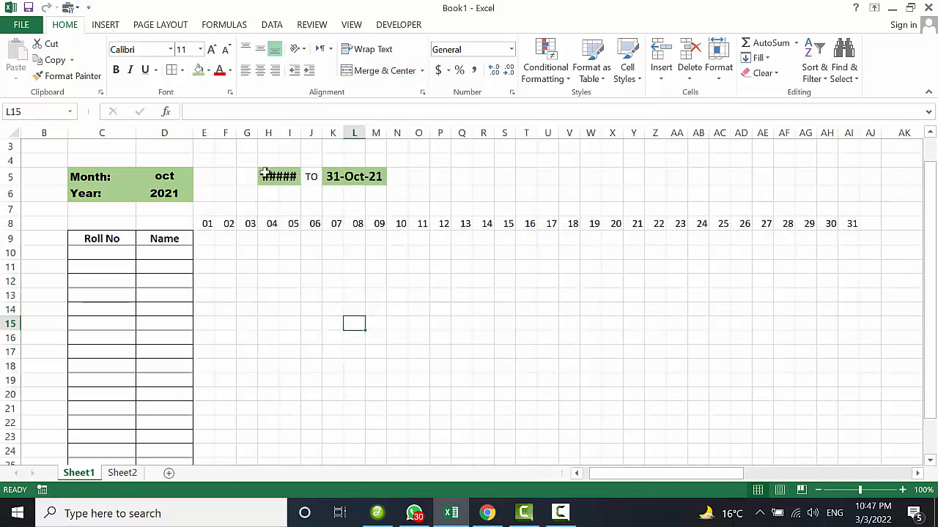
- Merge and center the start date across G5:I5
drag(264, 173, 245, 168)
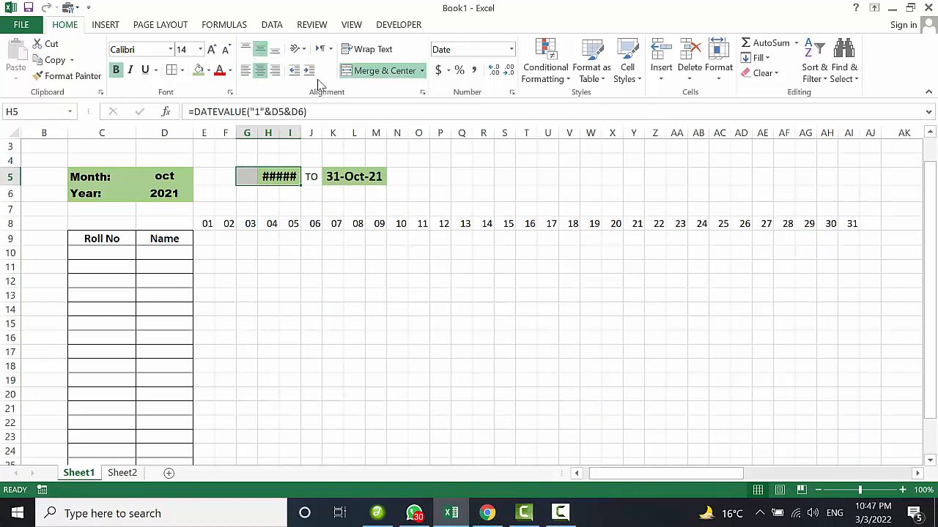
click(356, 74)
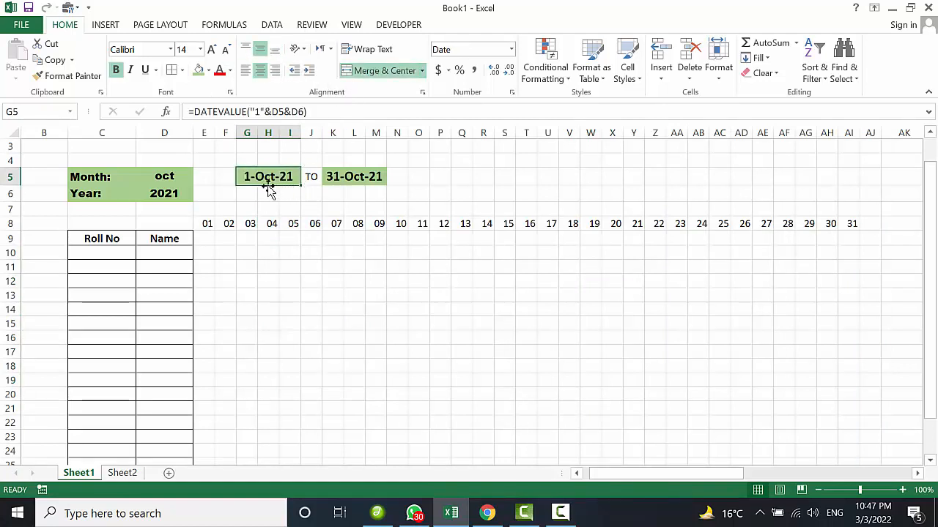
scroll(343, 220, left, 1)
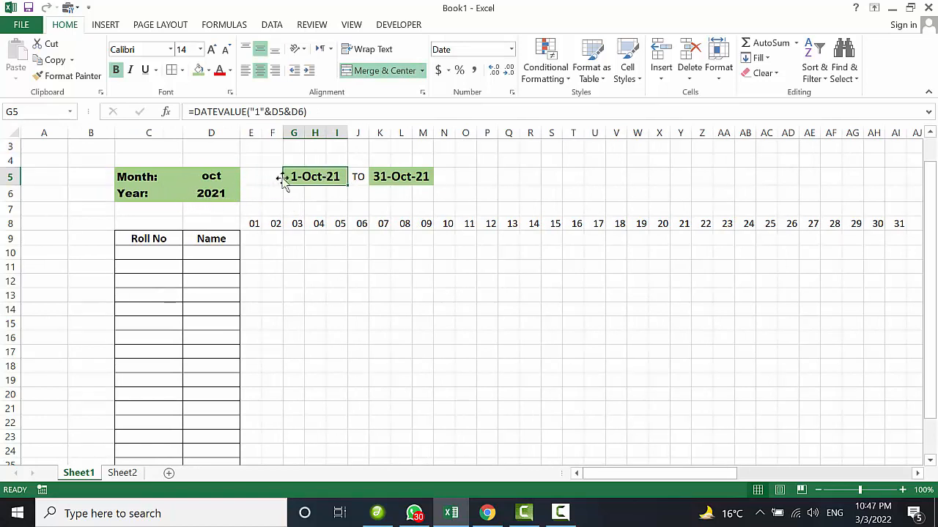
- Open the custom number format code of the start and end date cells G5 and K5 for editing
click(405, 177)
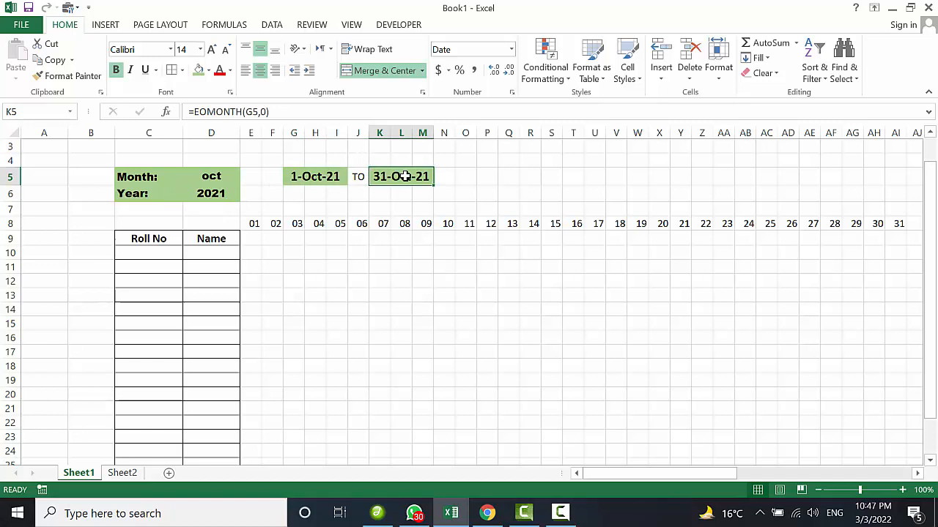
ctrl+click(326, 177)
right_click(328, 178)
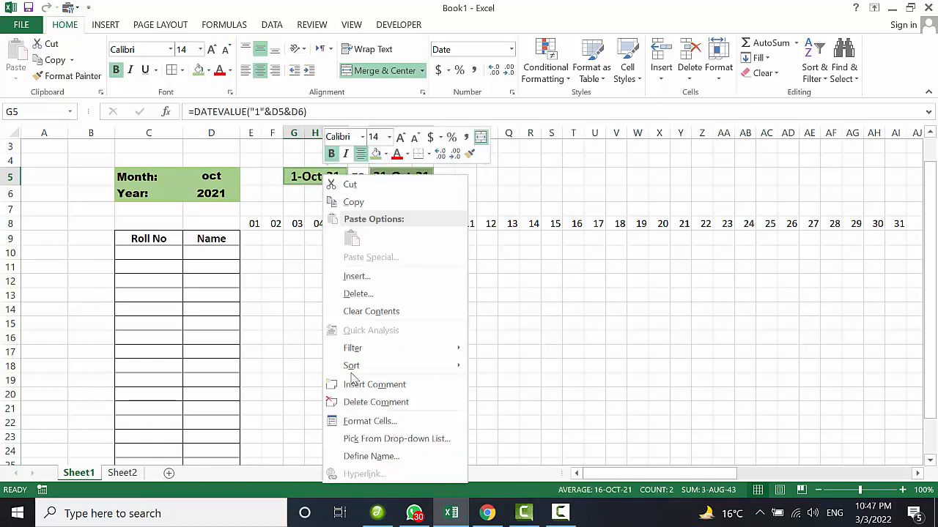
click(367, 421)
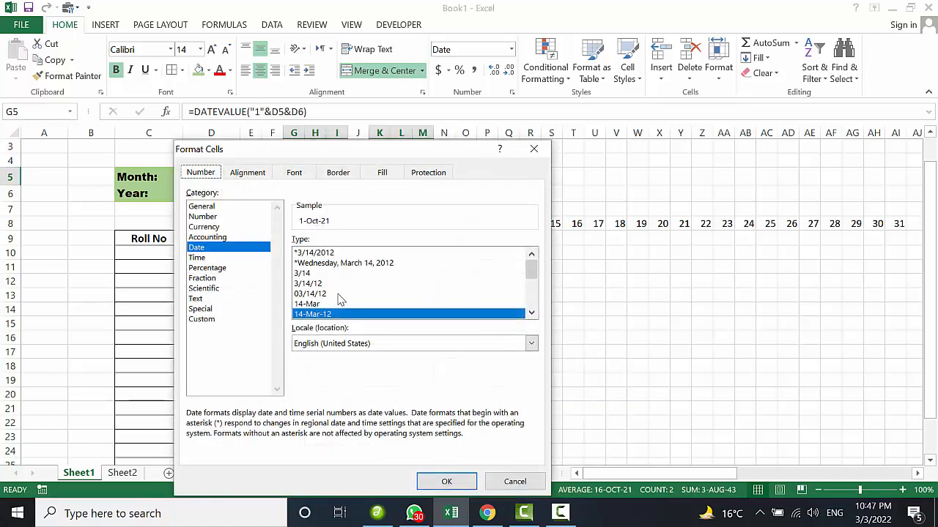
click(206, 320)
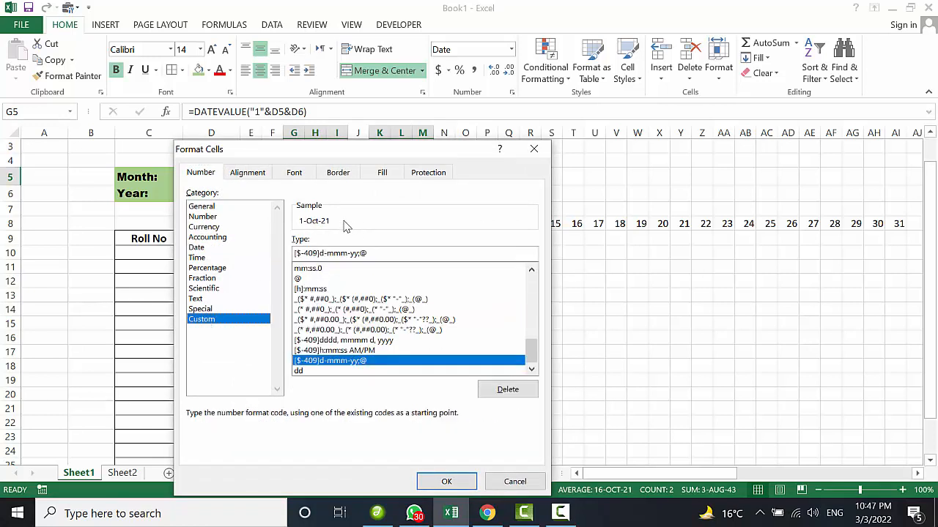
double_click(302, 255)
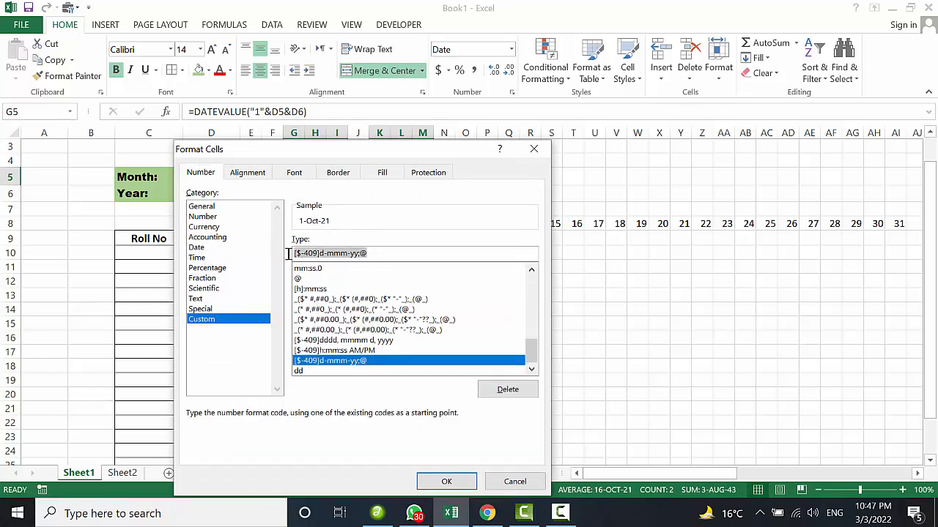
- Apply the custom number format dd mmm to the start and end date cells in row 5
text(dd mmm)
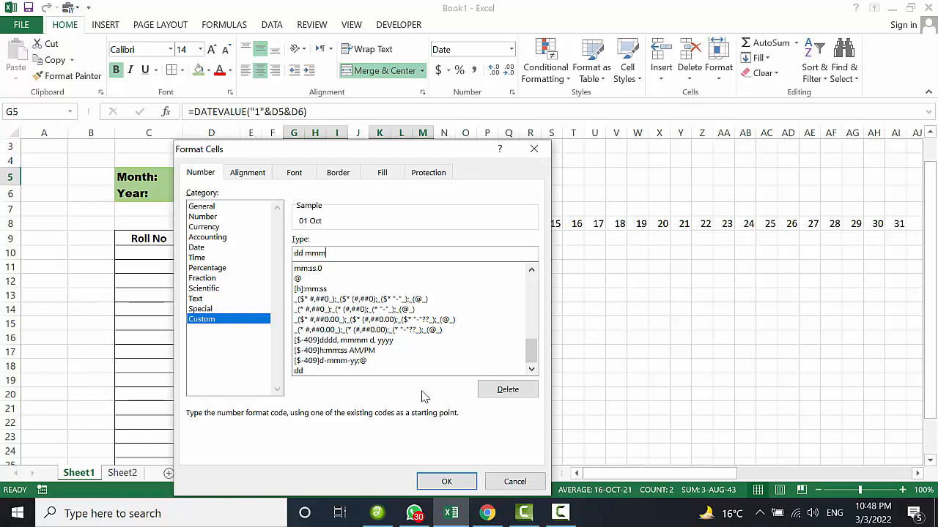
click(438, 477)
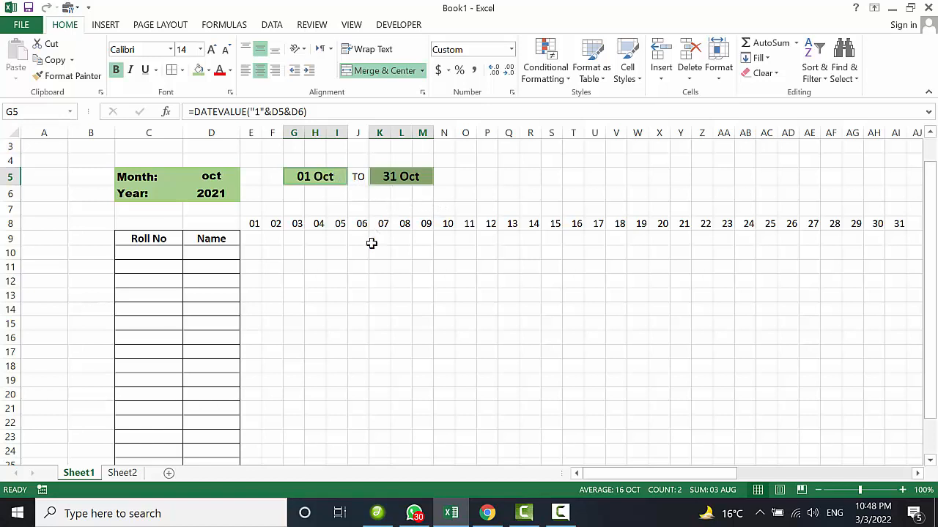
click(366, 278)
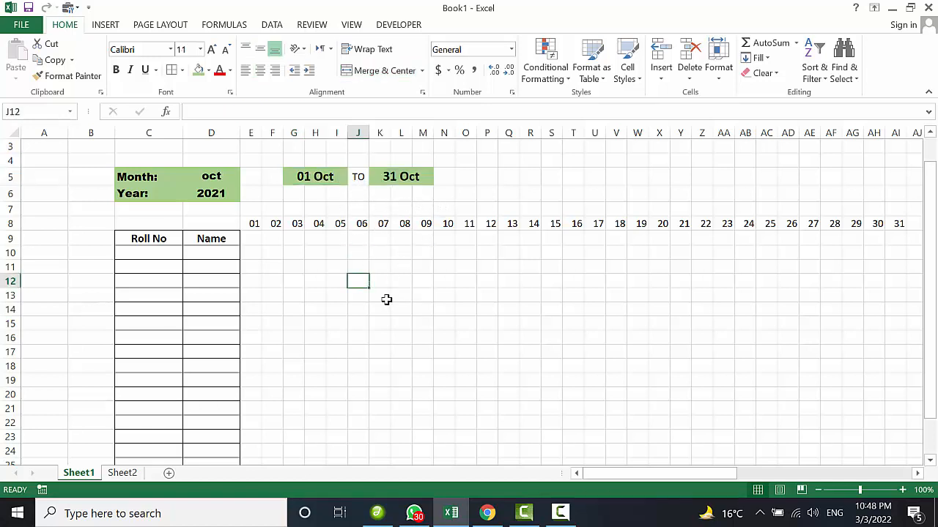
- Enter the formula =TEXT(E8,"ddd") in cell E9 to get the weekday of the first date
click(249, 238)
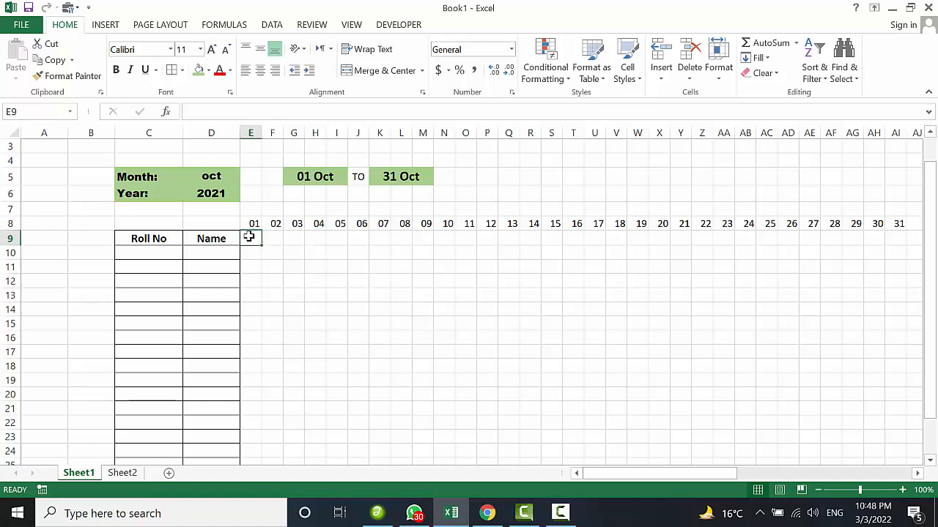
text(=)
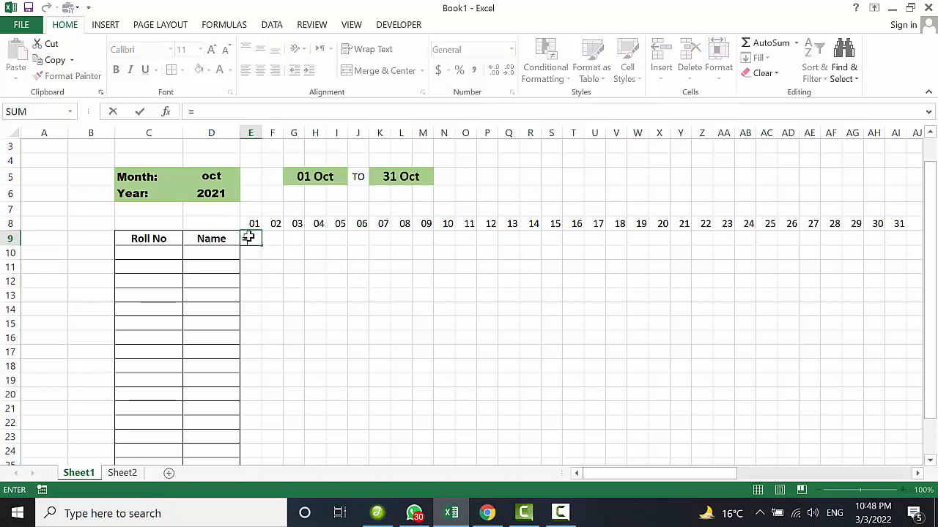
text(t)
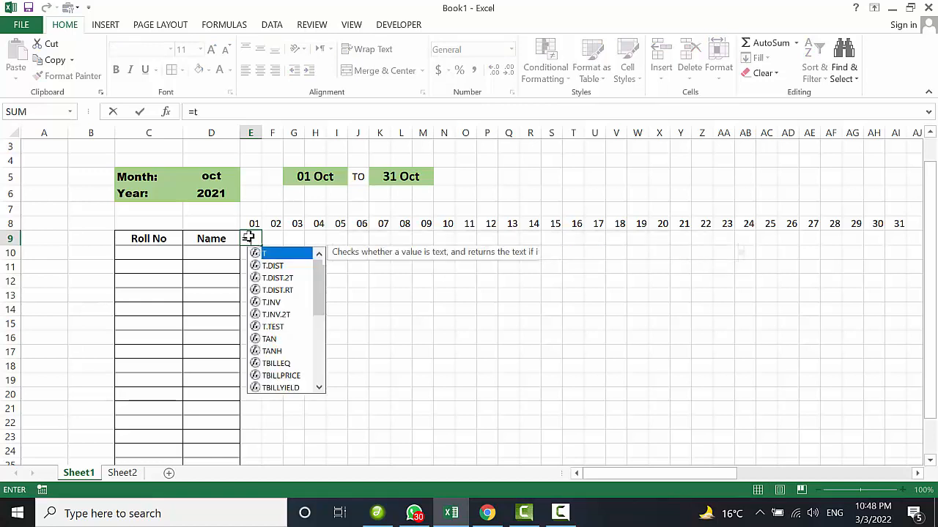
text(ext)
key(Tab)
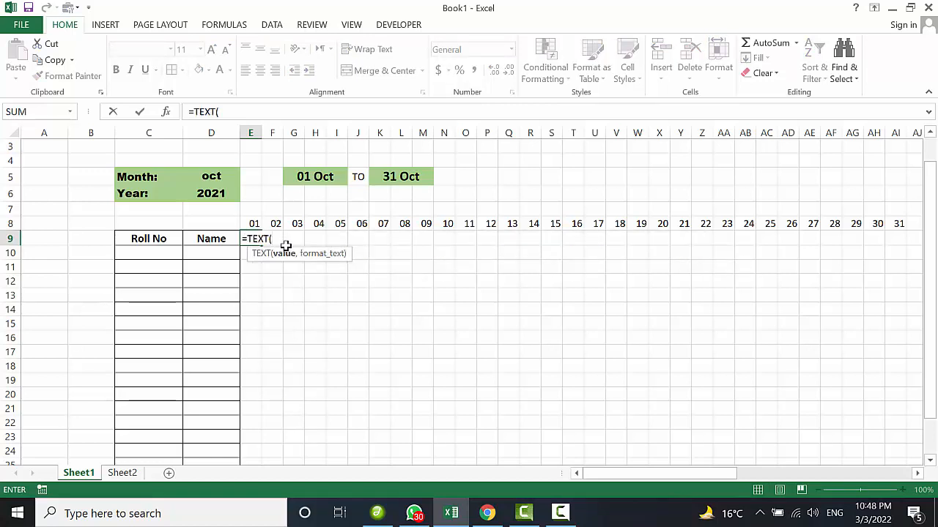
click(254, 223)
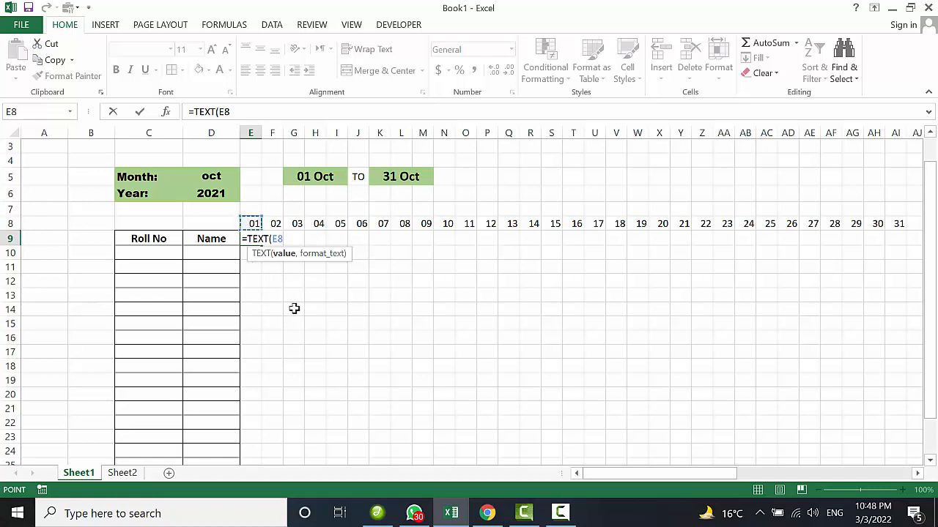
text(,"ddd)
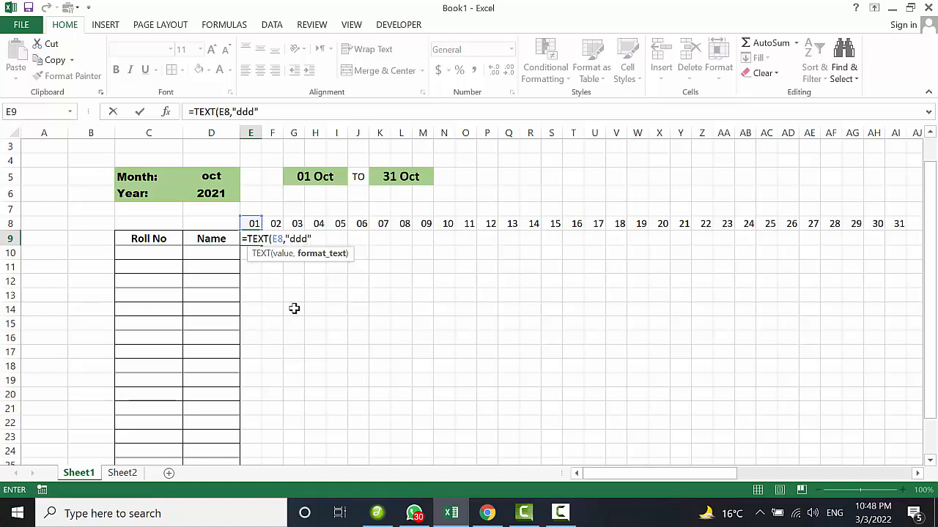
key(Return)
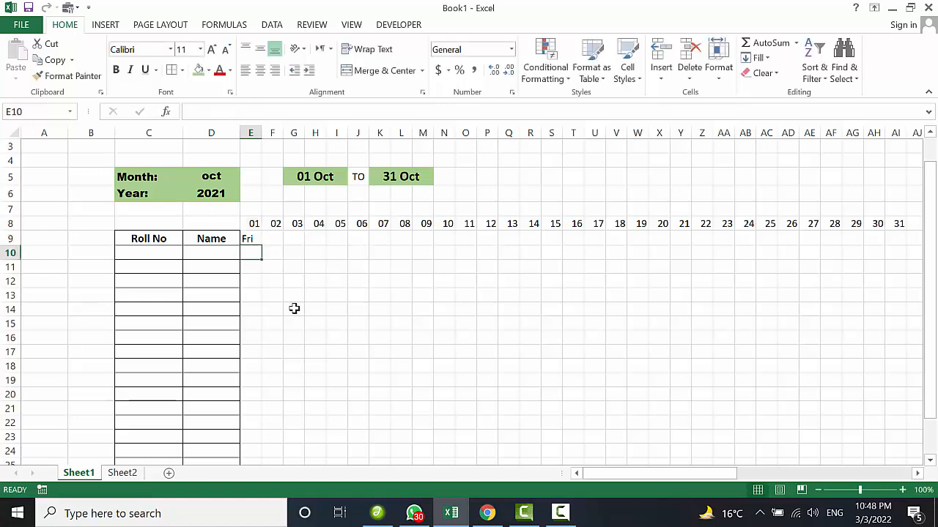
- Fill the weekday formula from E9 across row 9 through AI9, under date 31
click(253, 239)
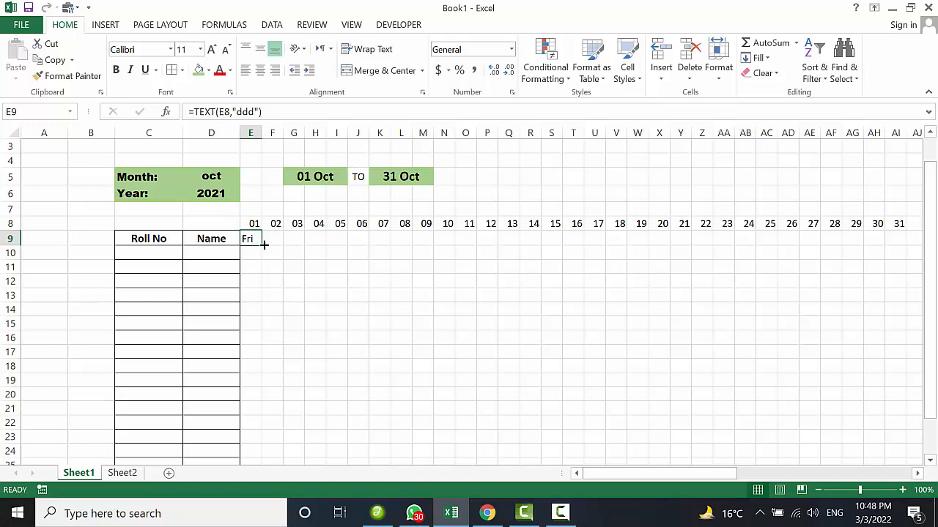
drag(263, 245, 374, 246)
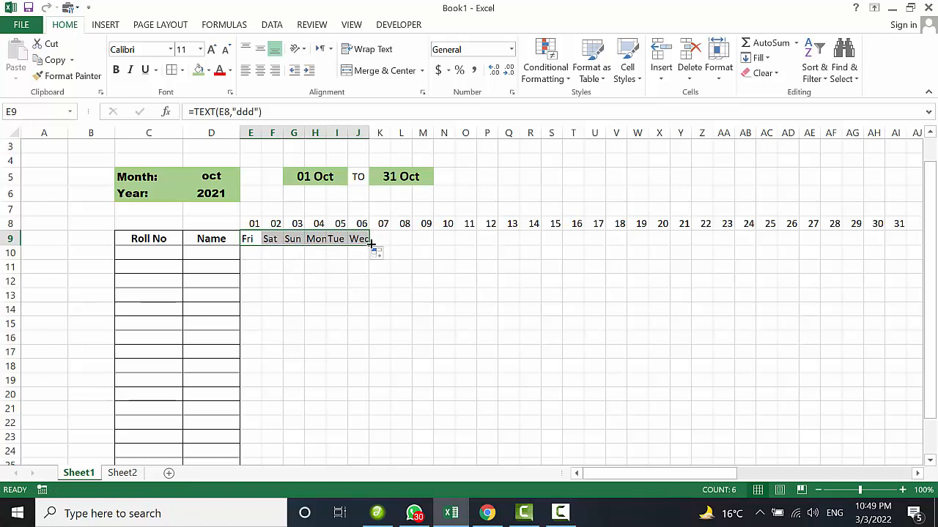
drag(371, 244, 909, 245)
click(623, 323)
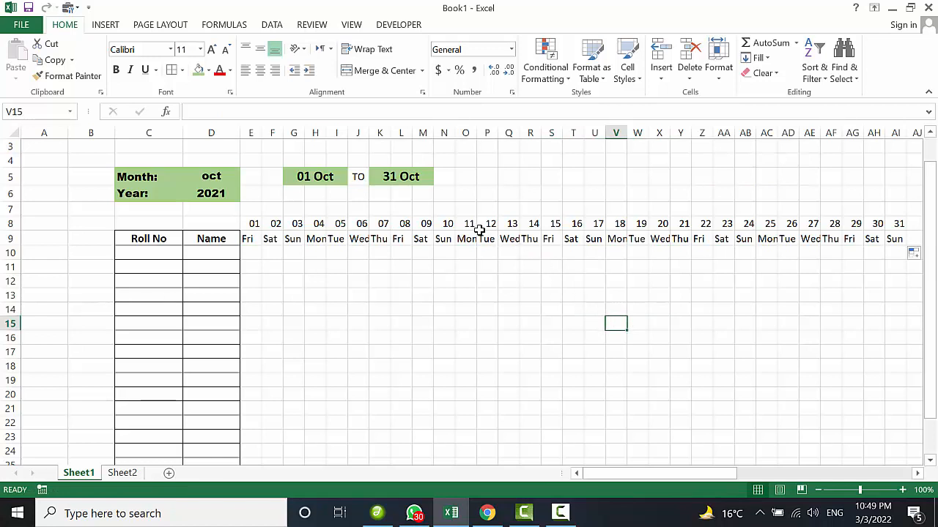
- Rotate the weekday names in E9:AI9 with the Rotate Text Up orientation
click(252, 240)
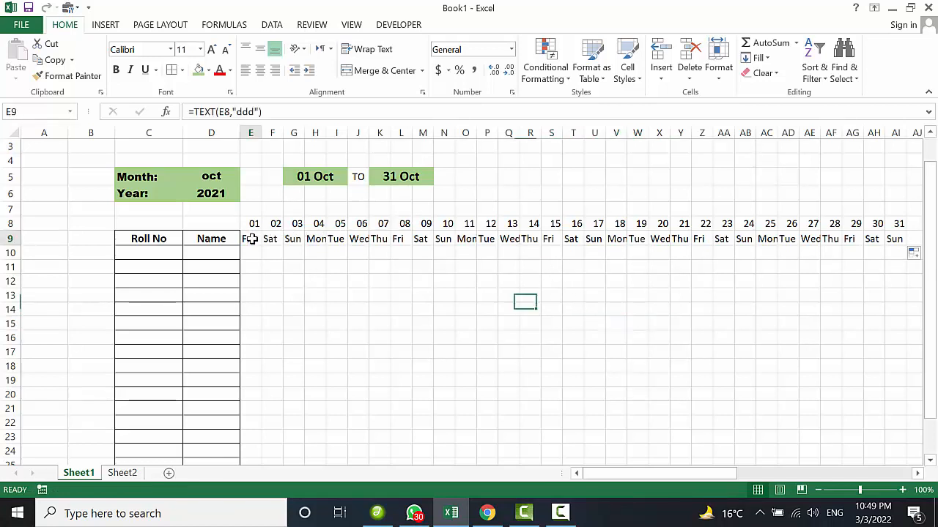
drag(251, 239, 891, 242)
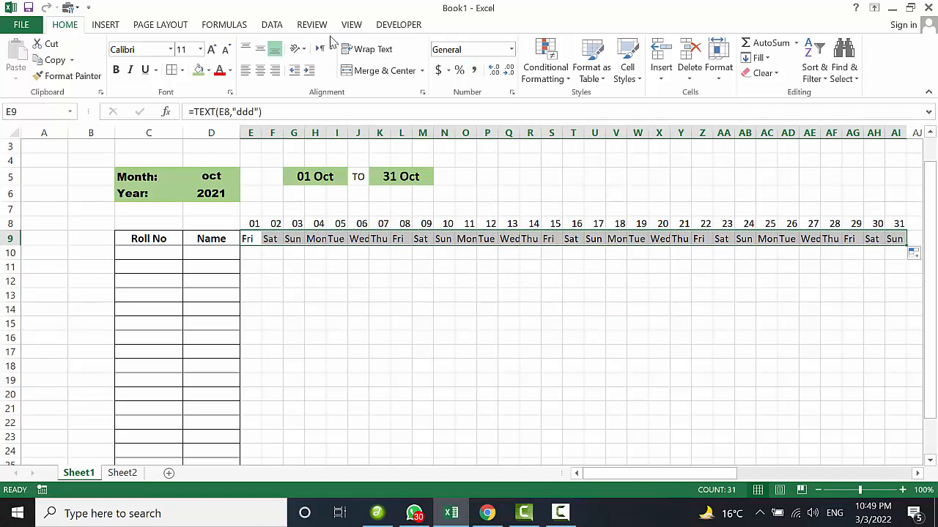
click(296, 49)
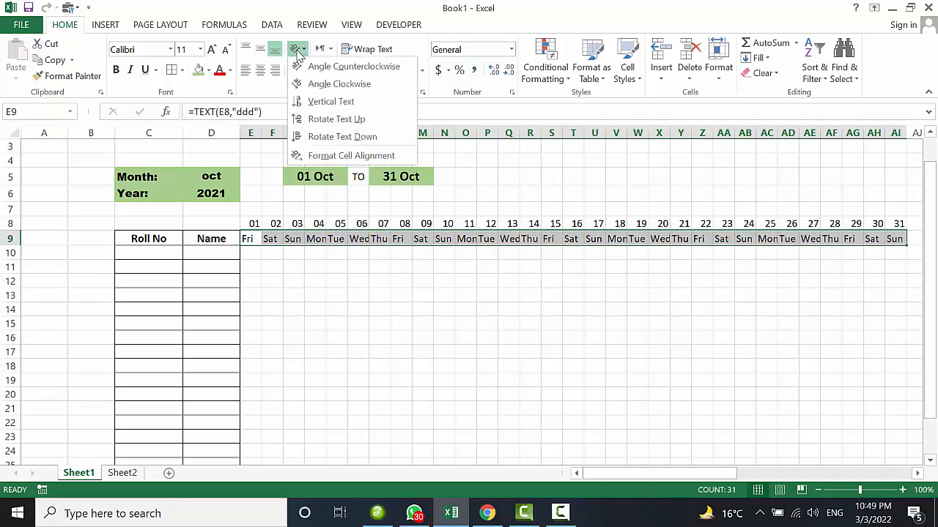
click(320, 137)
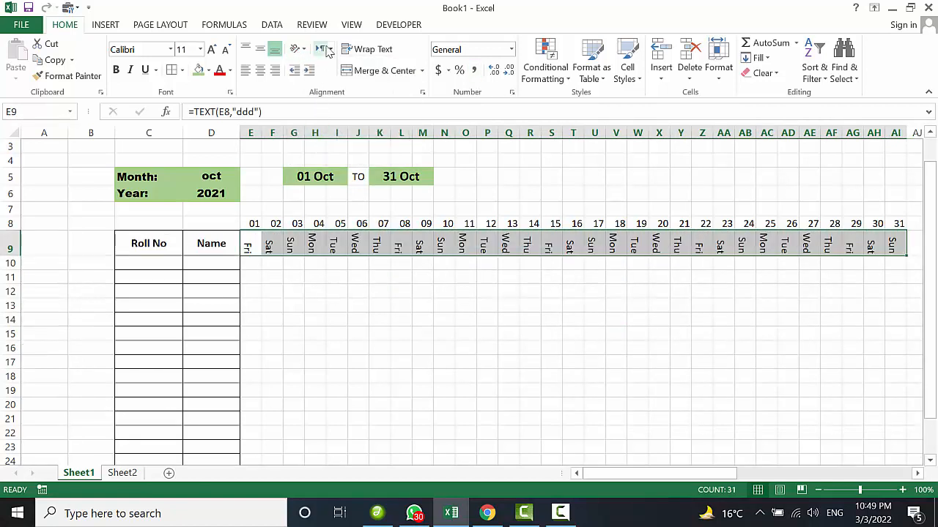
click(297, 48)
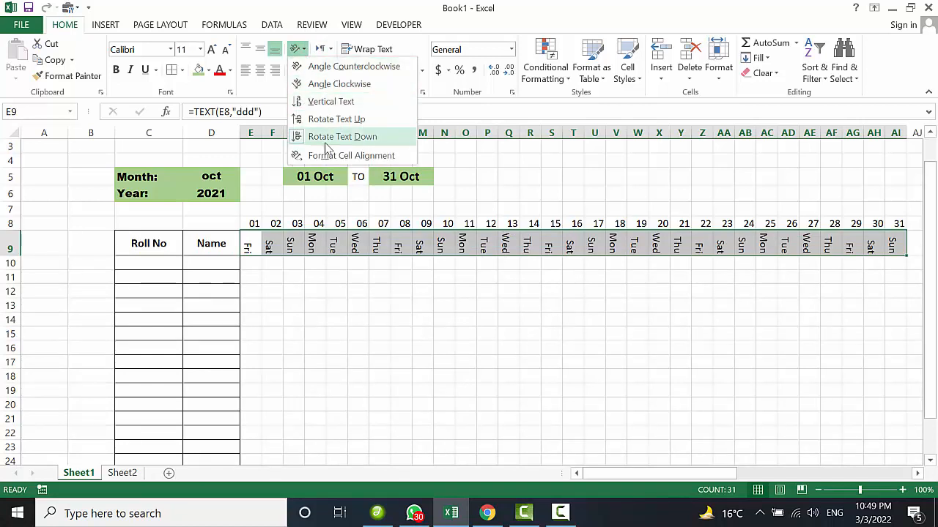
click(331, 118)
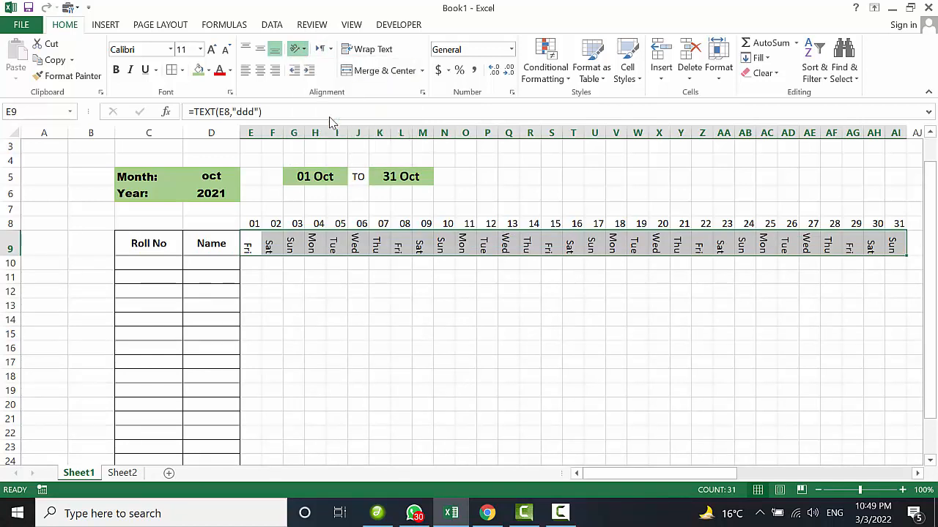
click(371, 306)
scroll(726, 355, down, 1)
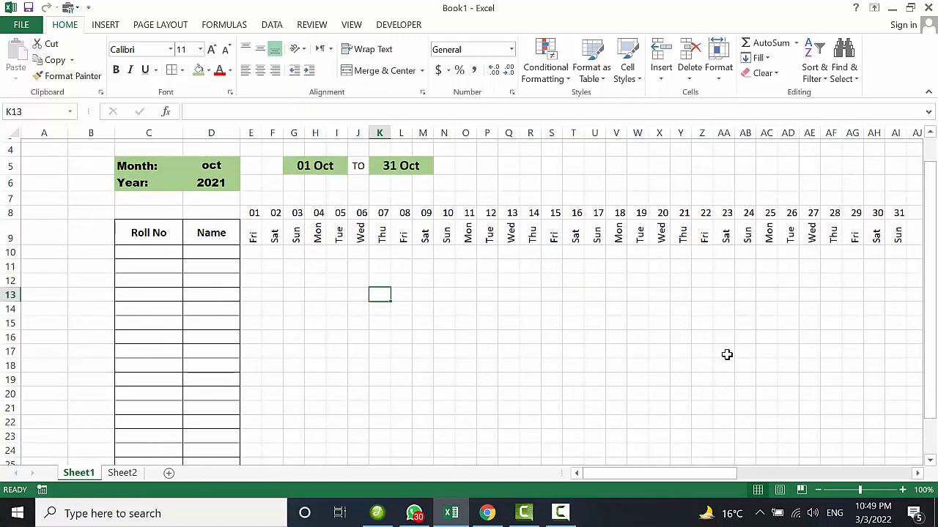
scroll(543, 297, up, 1)
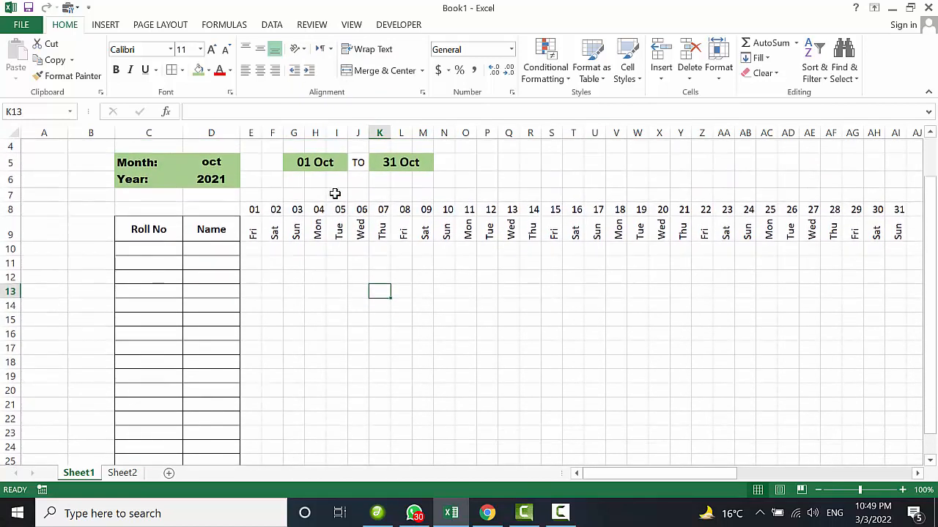
- Set the month in D5 to jul
click(233, 163)
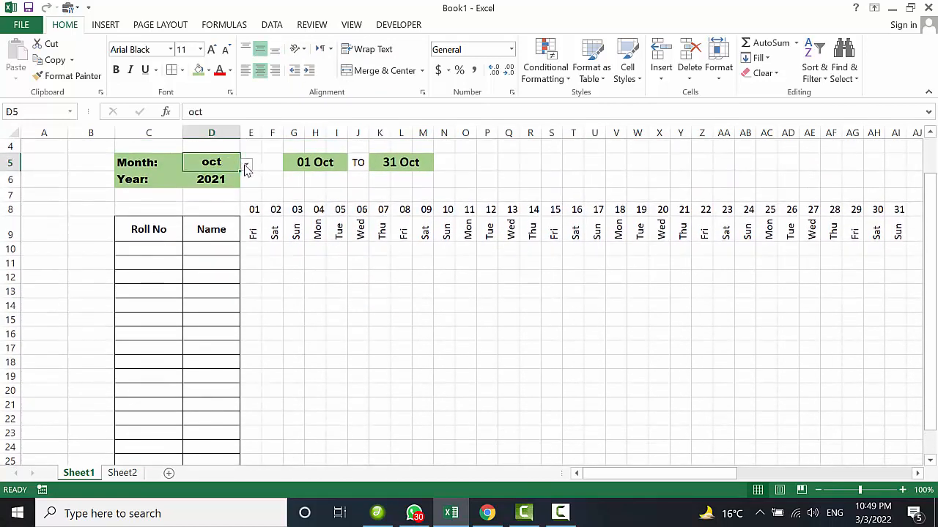
click(246, 164)
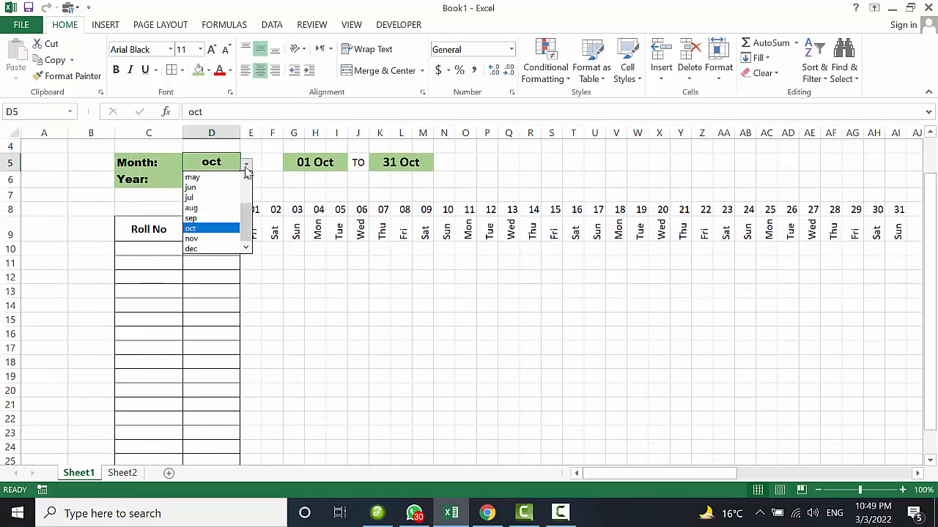
click(219, 198)
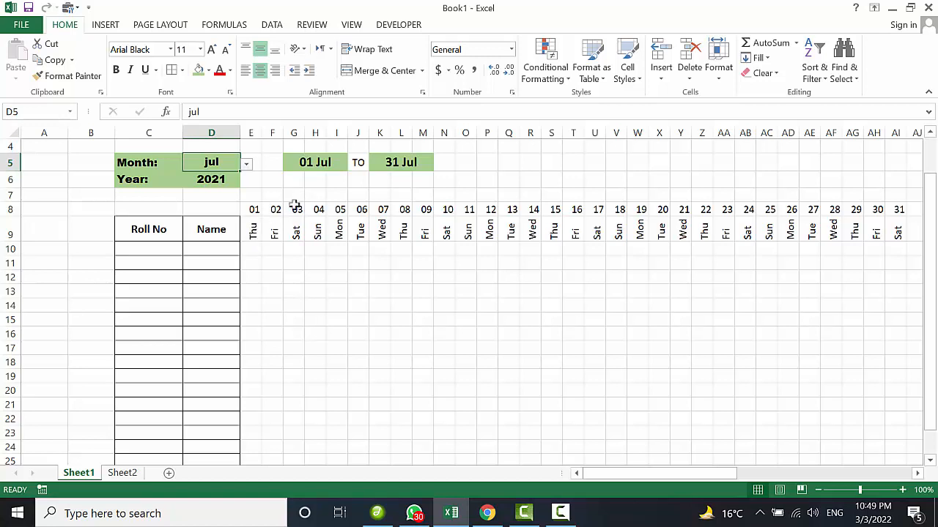
- Examine the weekday cells in row 9 against the dates above them for the chosen month
click(290, 232)
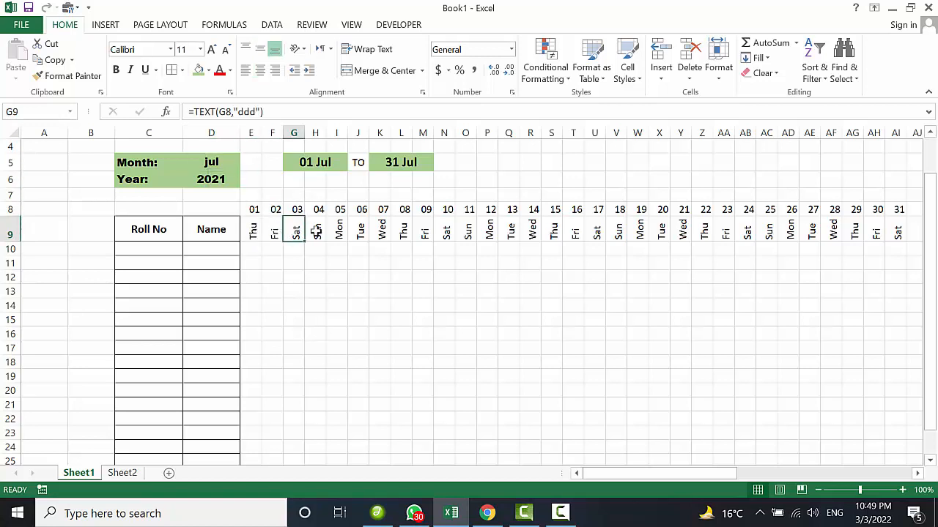
click(315, 232)
click(338, 231)
click(358, 232)
click(379, 232)
click(401, 231)
click(422, 232)
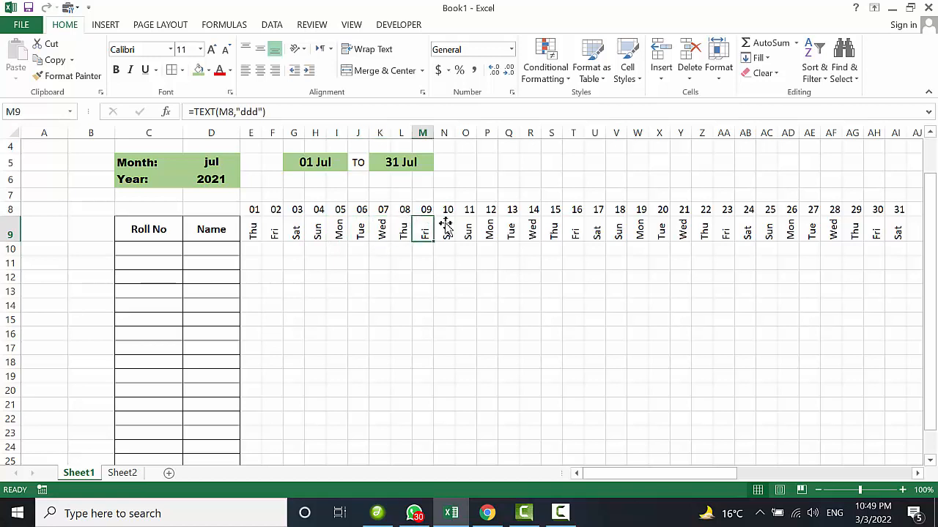
click(444, 232)
click(465, 231)
click(488, 231)
scroll(566, 230, up, 1)
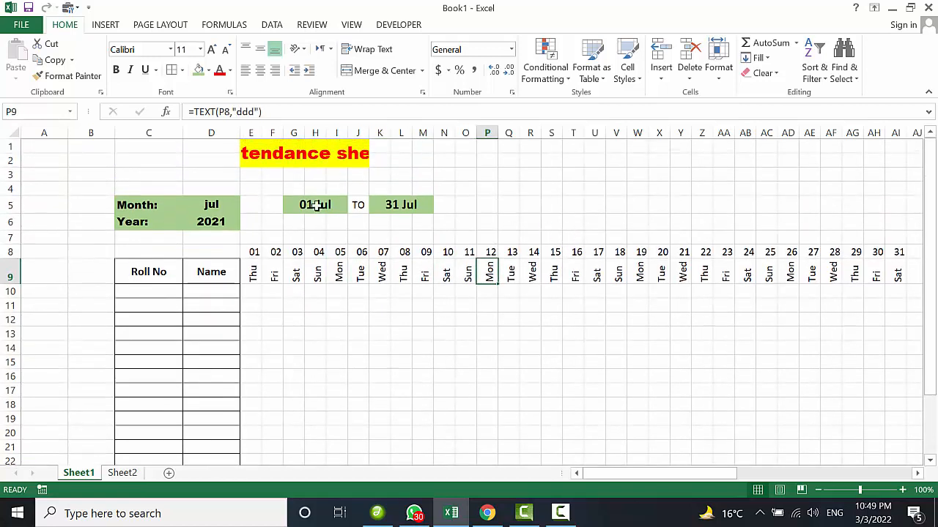
click(274, 274)
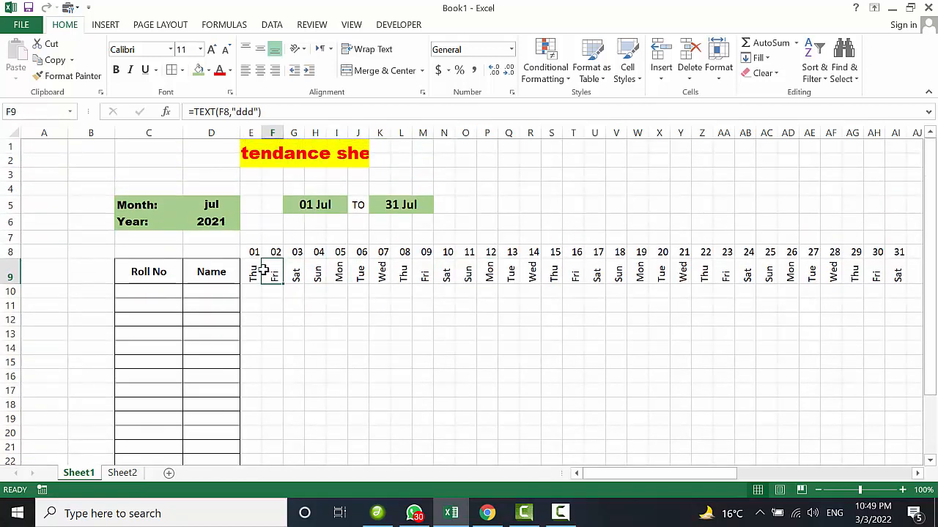
click(254, 274)
- Set the year in D6 to 2022 and dismiss the message notification
click(214, 222)
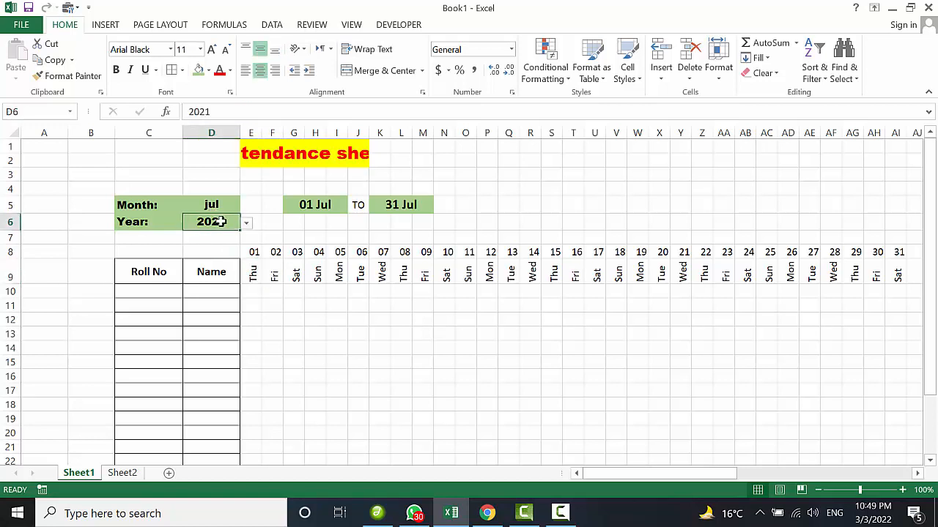
click(246, 224)
click(212, 257)
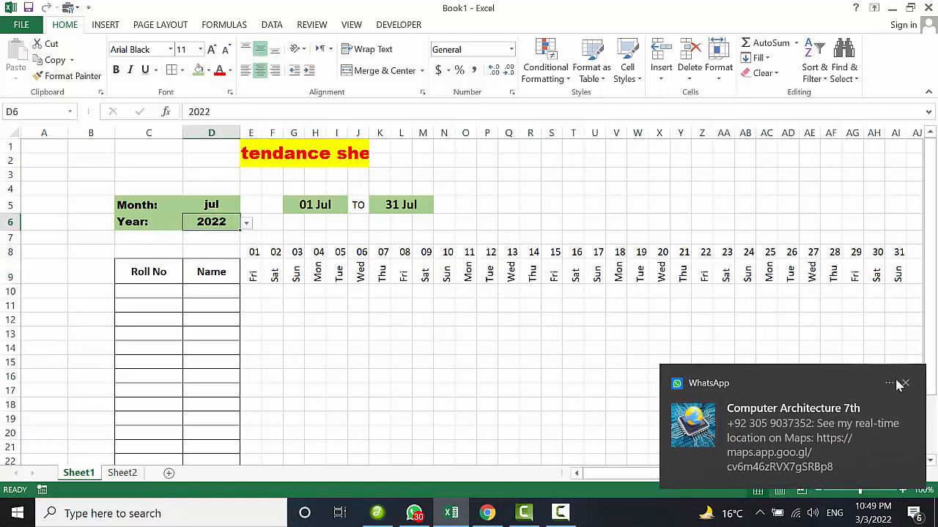
click(902, 385)
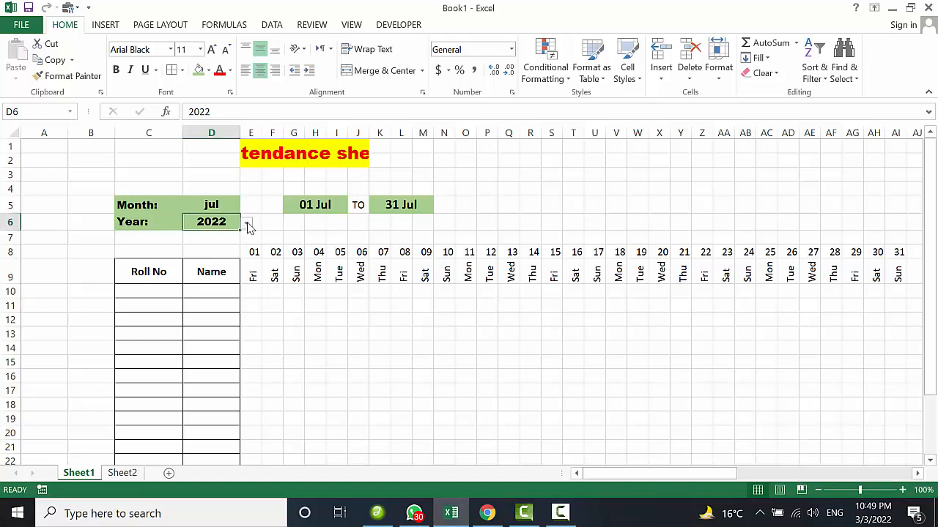
- Set the month in D5 to feb and select the date and weekday headers E8:AF9
click(218, 205)
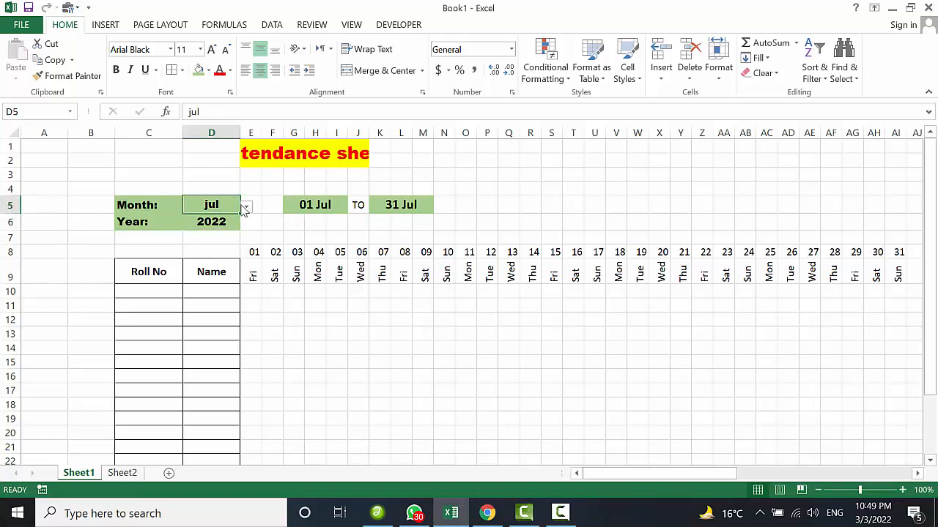
click(247, 208)
scroll(244, 256, up, 2)
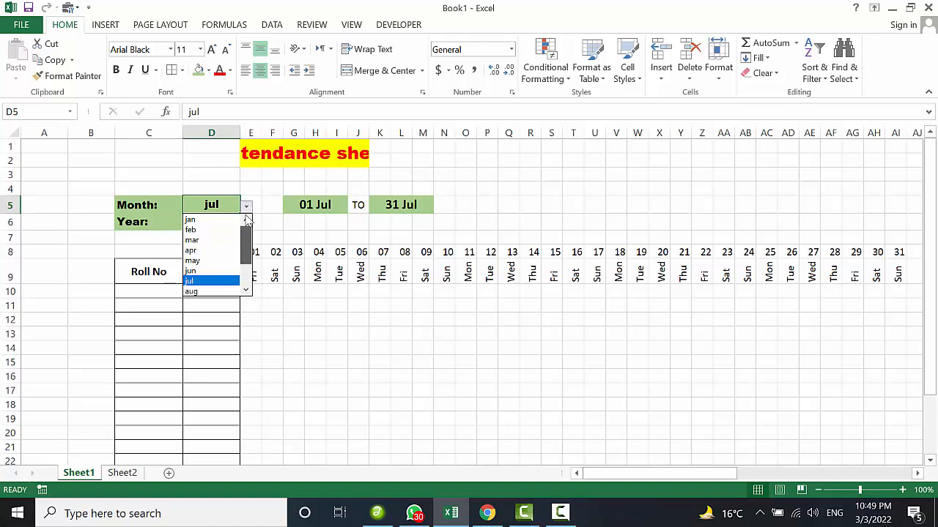
click(216, 231)
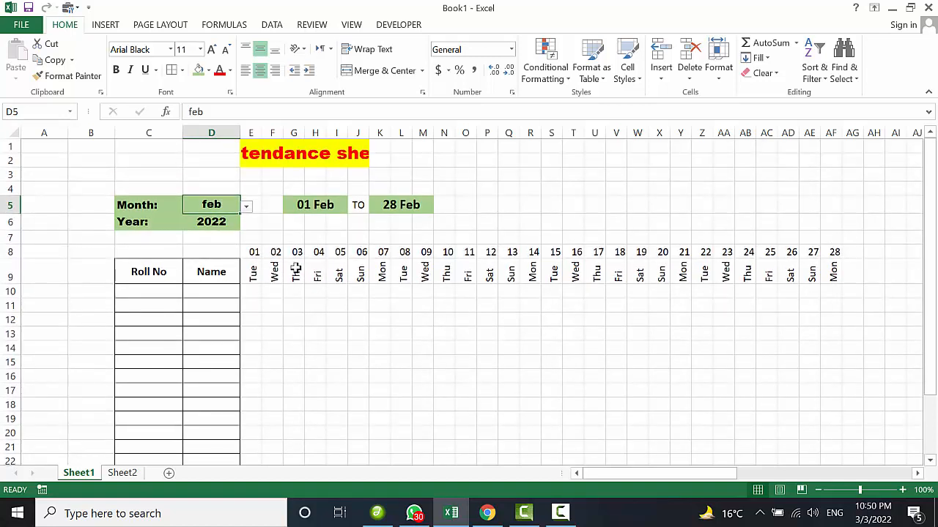
drag(251, 251, 835, 271)
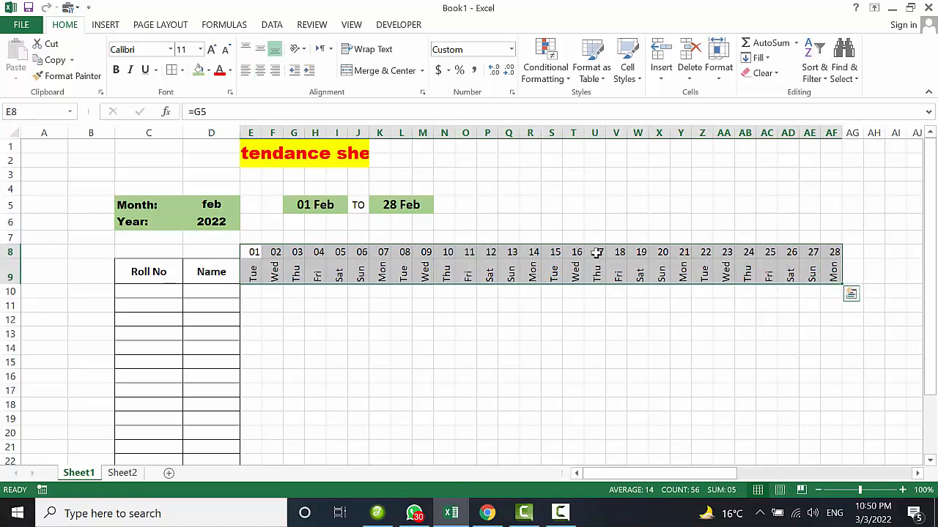
- Fill the date and weekday headers E8:AF9 with light blue and make their text bold
click(209, 71)
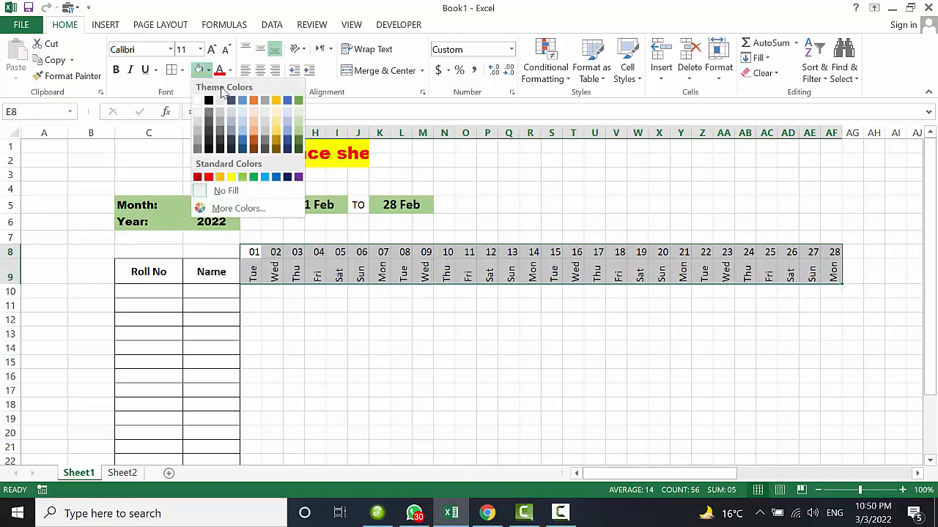
click(244, 138)
click(314, 376)
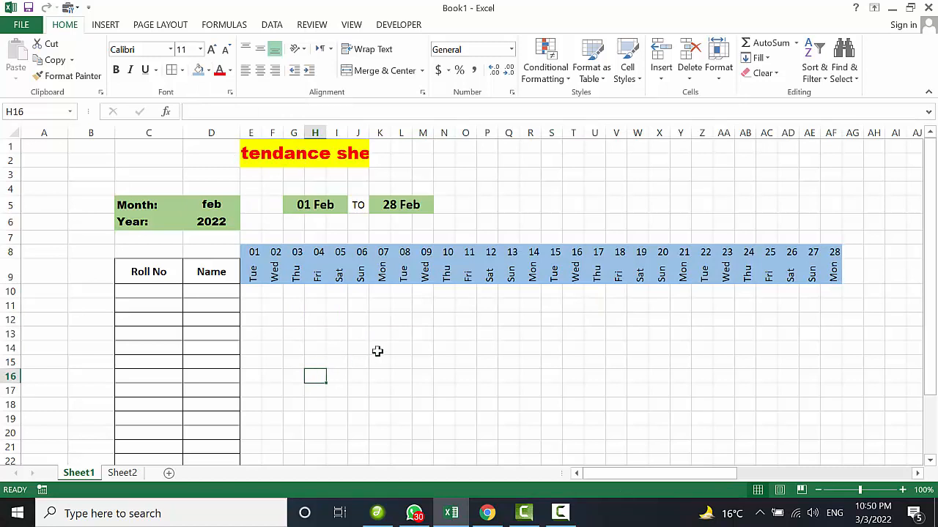
scroll(377, 352, down, 1)
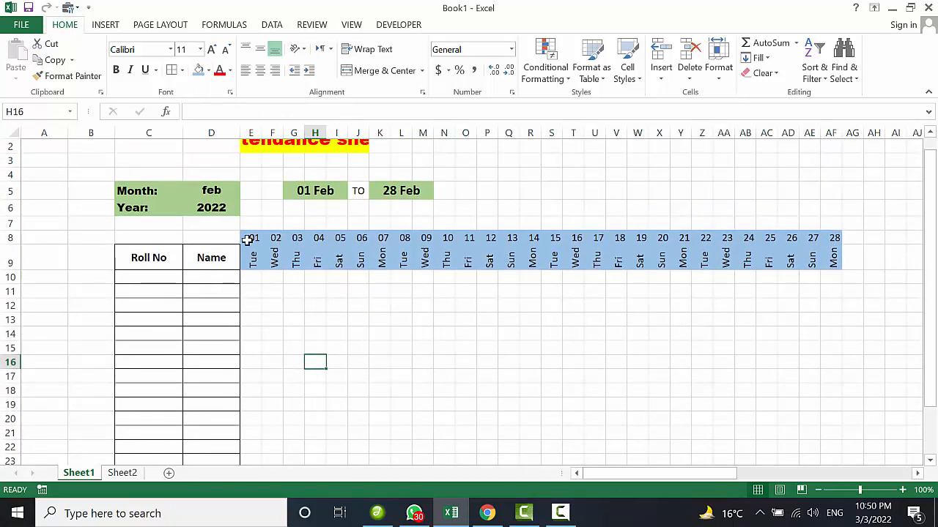
drag(249, 240, 831, 249)
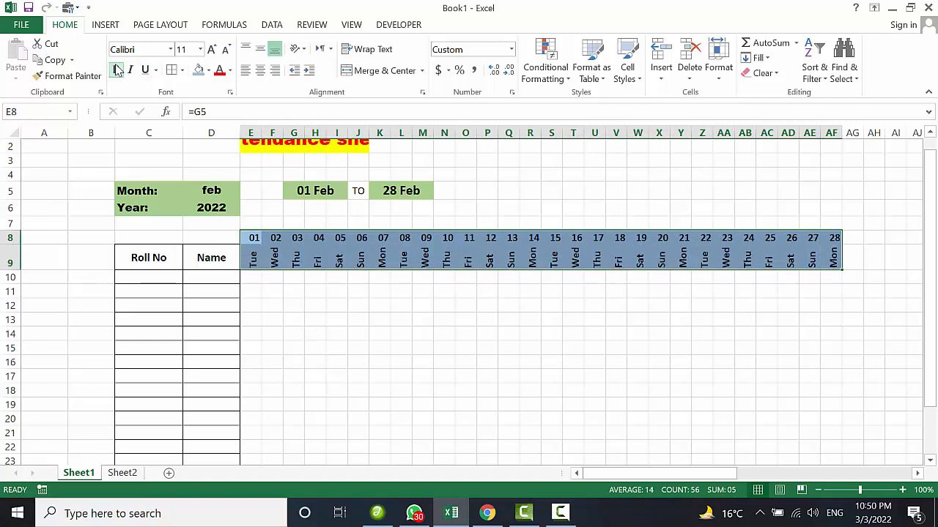
click(378, 350)
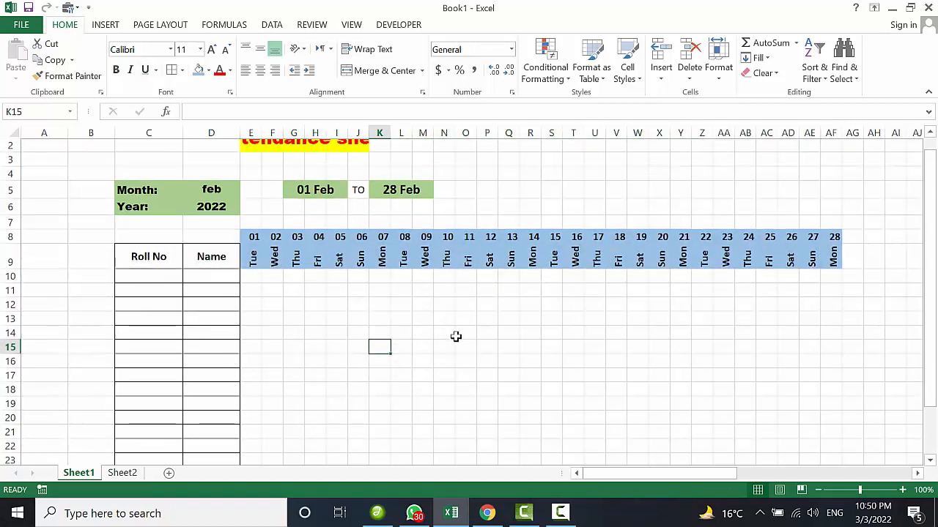
- Apply borders to every cell of the attendance grid E8:AF27
scroll(456, 336, down, 1)
scroll(440, 317, down, 1)
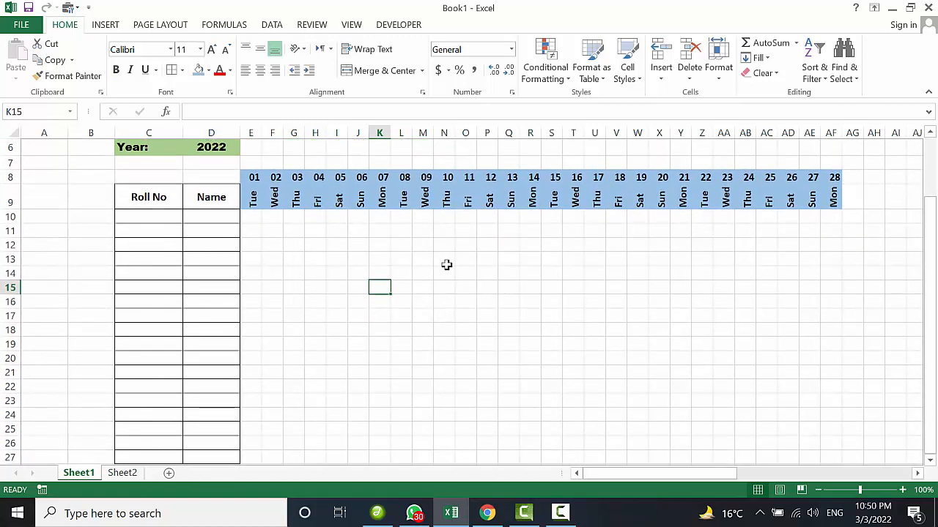
scroll(446, 264, up, 1)
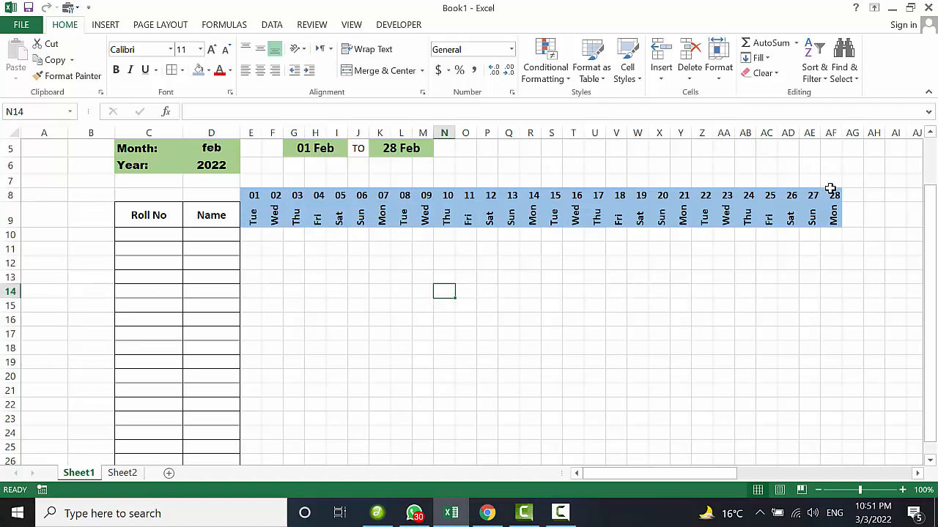
drag(832, 196, 247, 360)
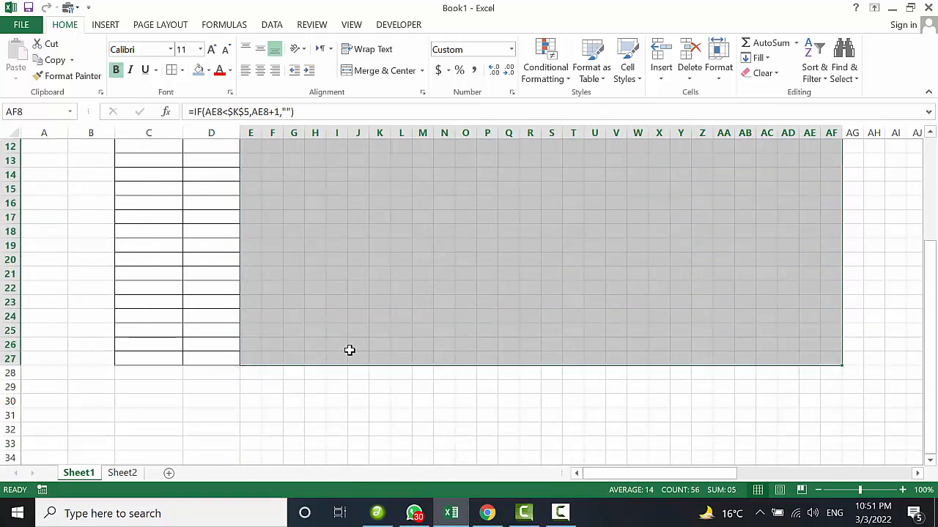
scroll(349, 350, up, 4)
click(172, 70)
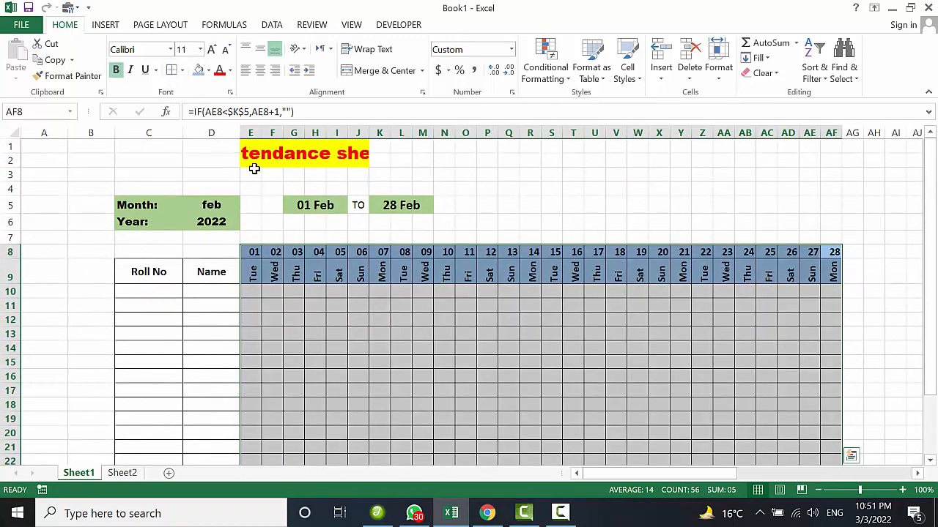
click(341, 299)
- Fill the day numbers in E8:AF8 with blue-gray
scroll(396, 360, down, 2)
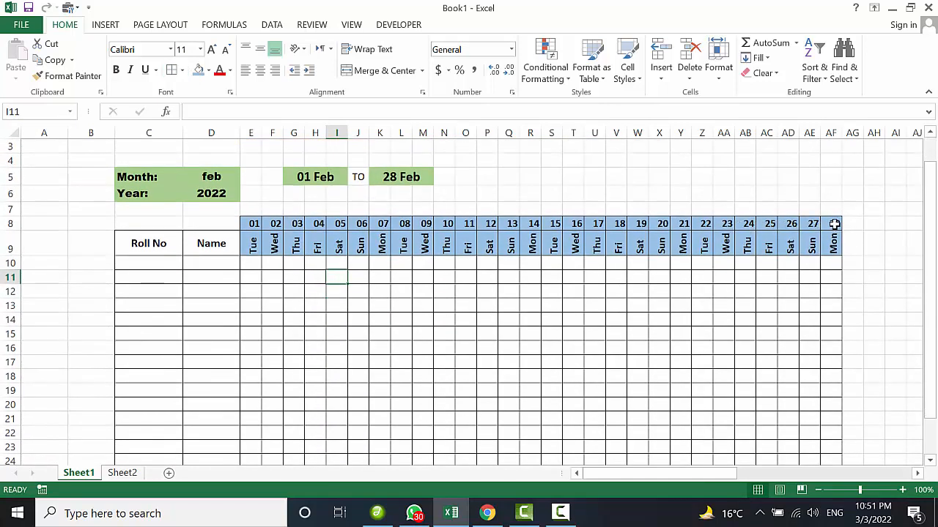
drag(834, 223, 255, 223)
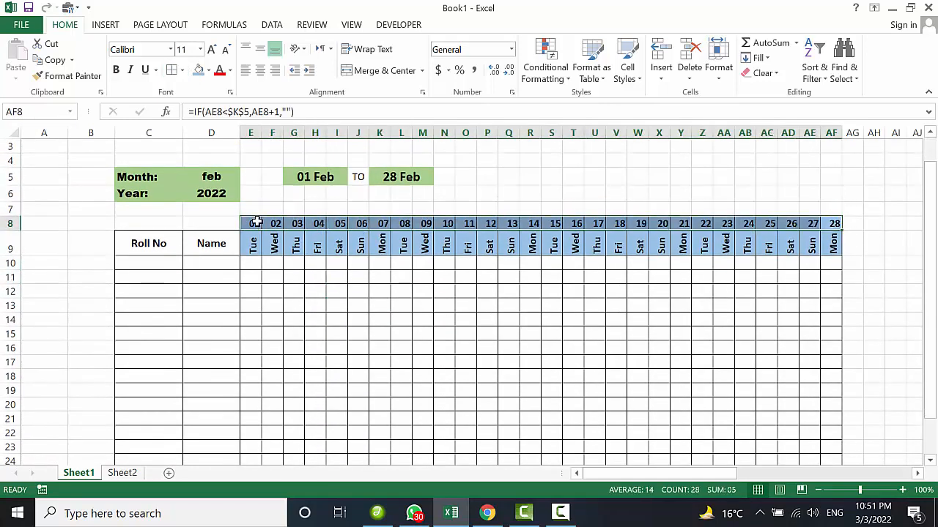
click(209, 71)
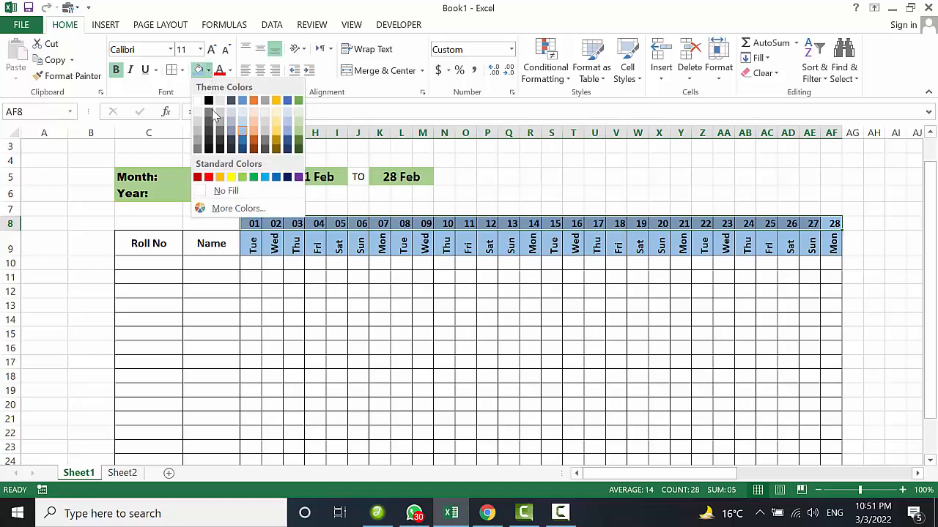
click(234, 132)
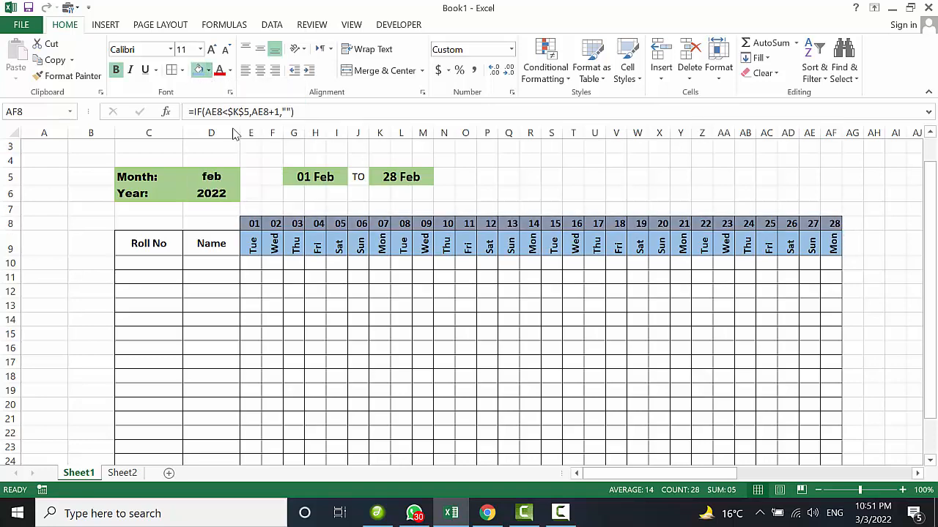
click(268, 301)
- Start a new conditional formatting rule for E10 that uses a formula to determine which cells to format
scroll(335, 319, down, 1)
scroll(335, 319, down, 1)
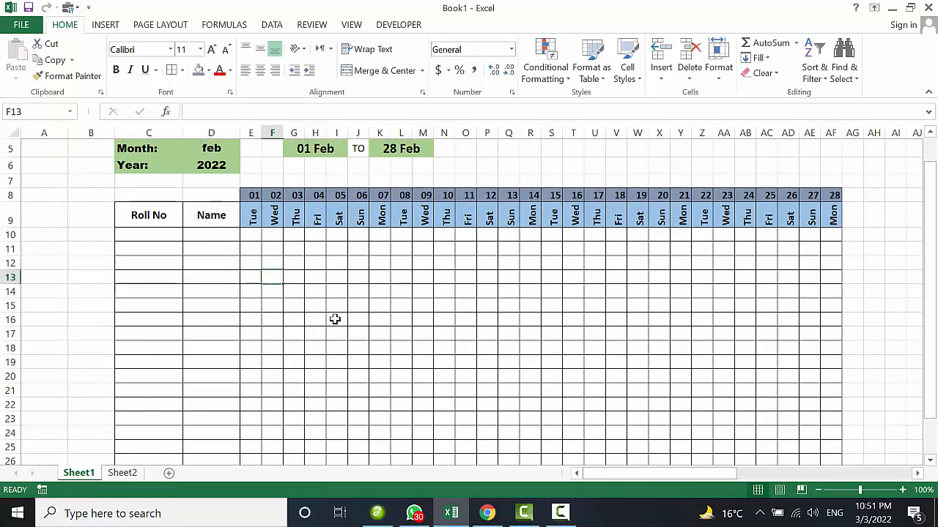
scroll(335, 319, down, 1)
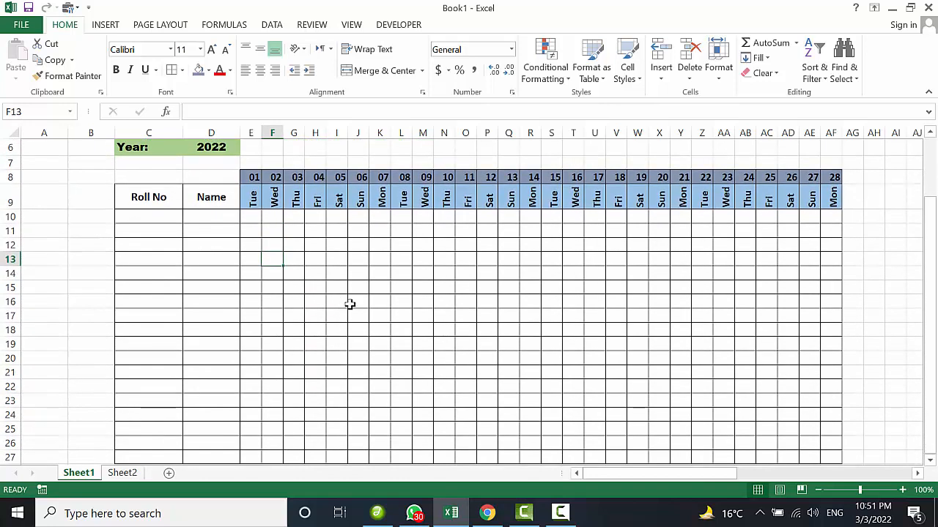
click(250, 218)
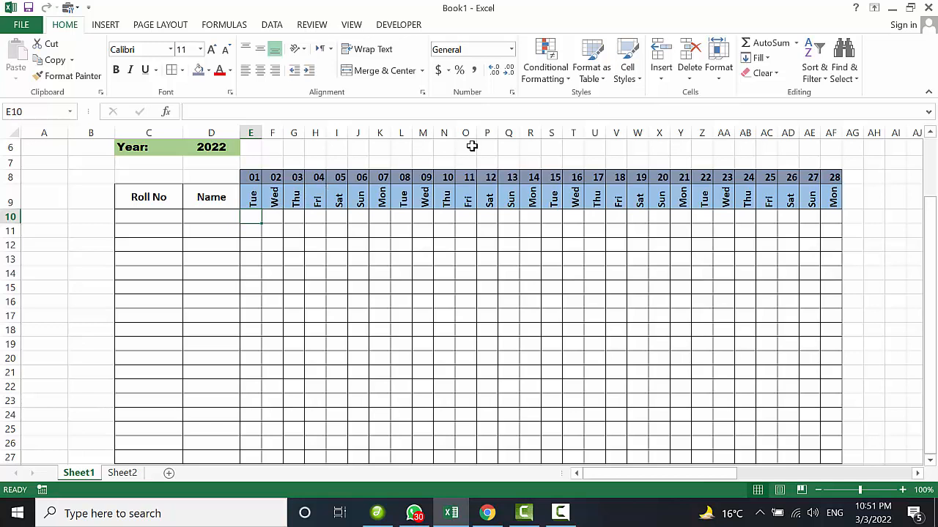
click(546, 70)
mouse_move(612, 102)
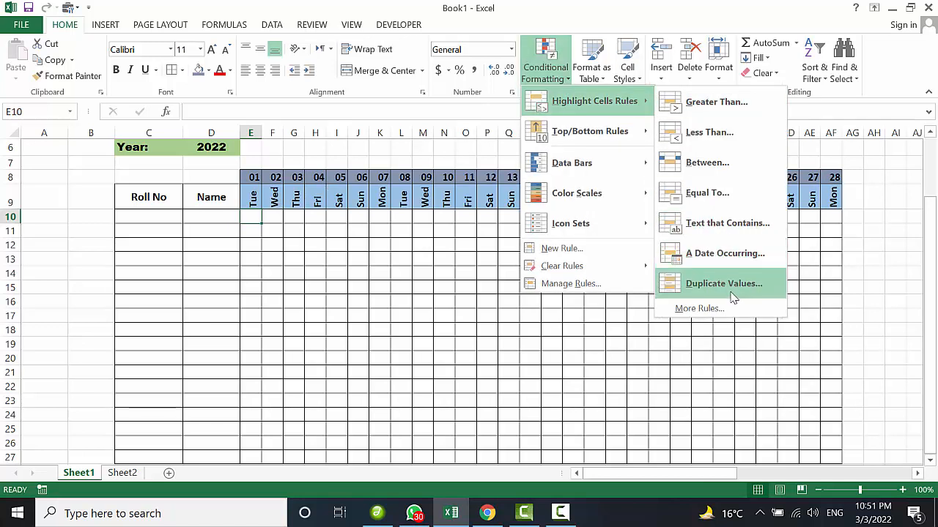
click(575, 245)
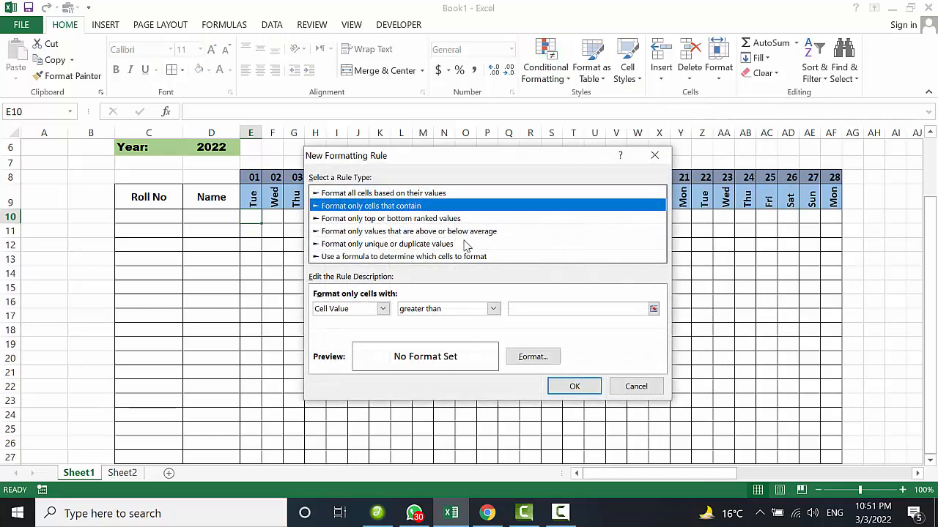
click(440, 257)
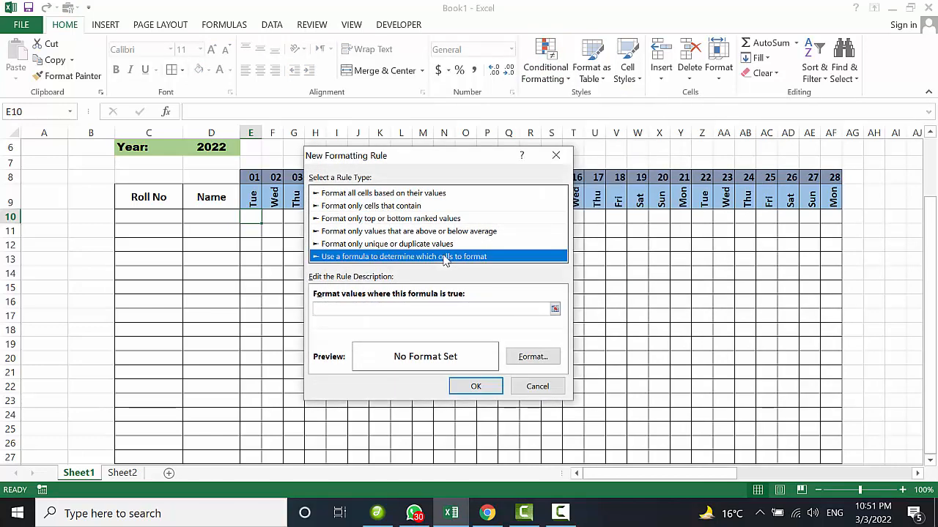
drag(474, 160, 665, 96)
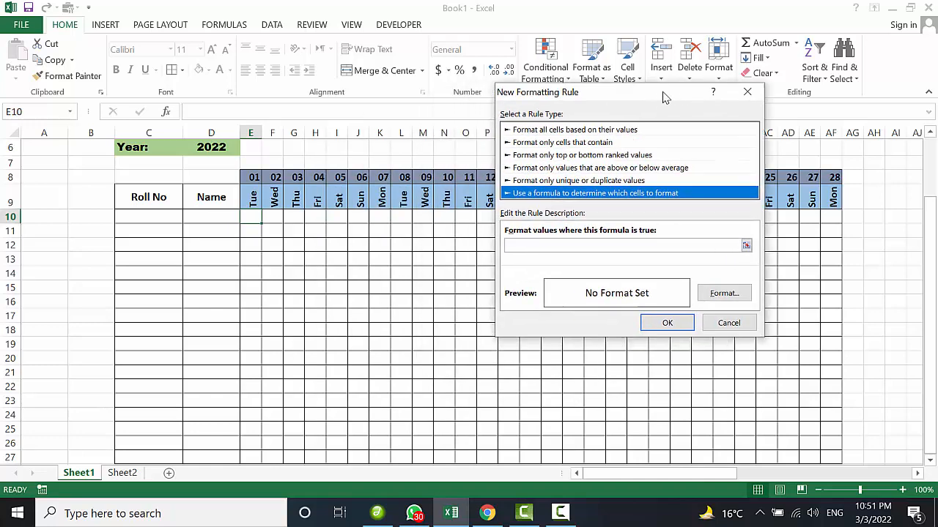
- Enter =E$9="Sun" as the rule's formula, with only the row reference absolute
click(563, 244)
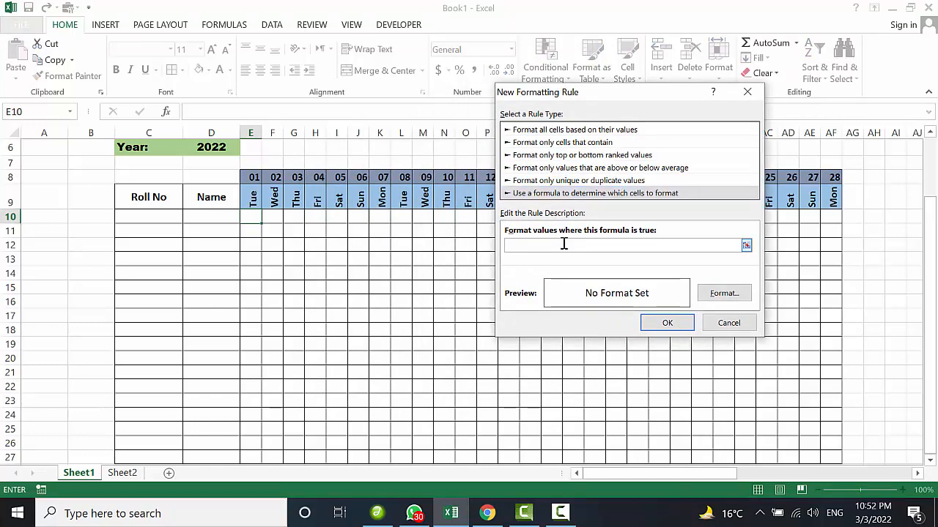
text(=)
click(253, 198)
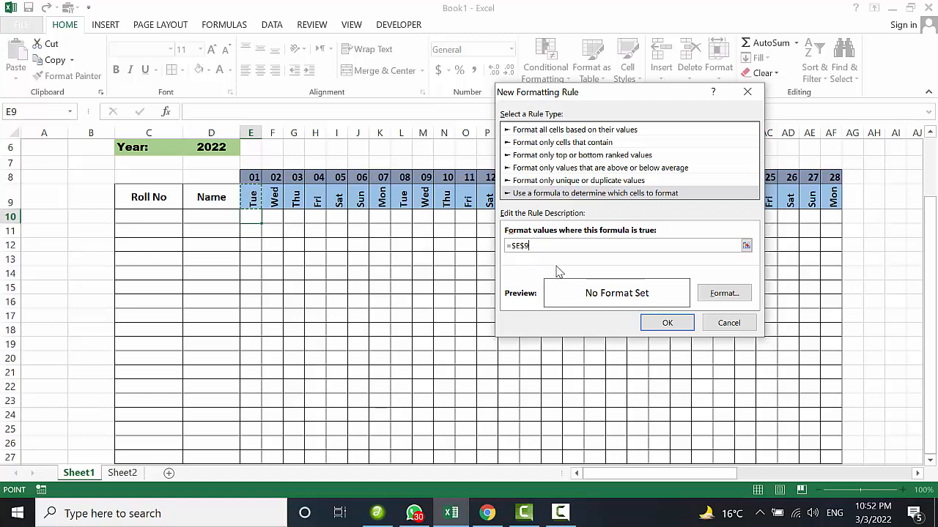
text(=)
key(BackSpace)
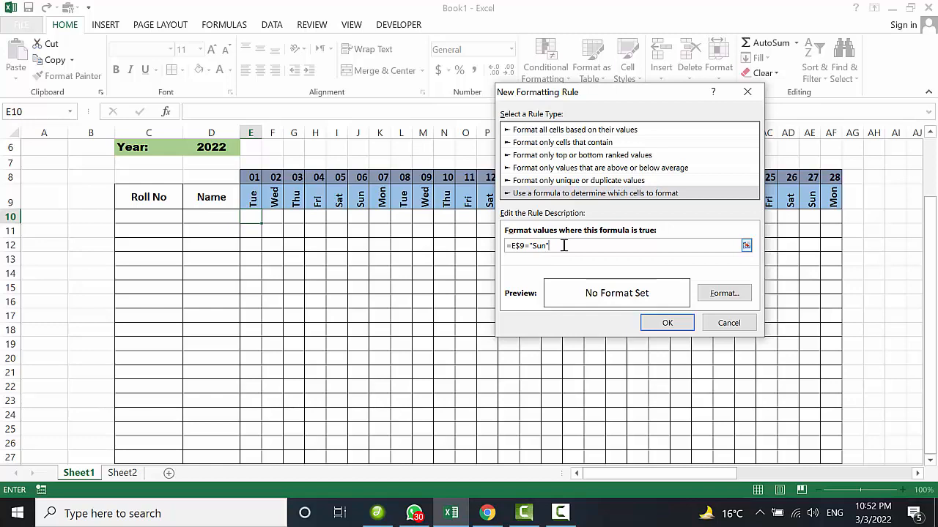
- Give the Sunday rule a red fill and a white font colour, and apply it to E10
click(725, 301)
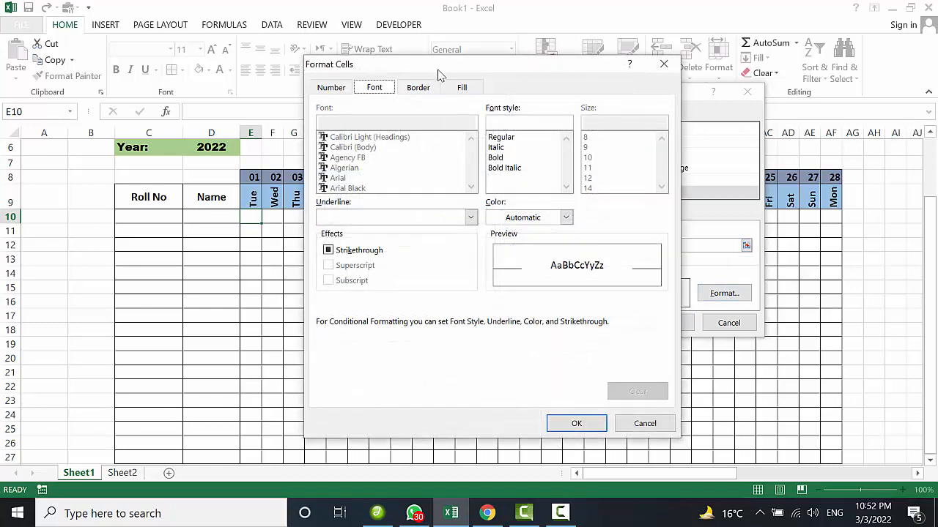
click(462, 88)
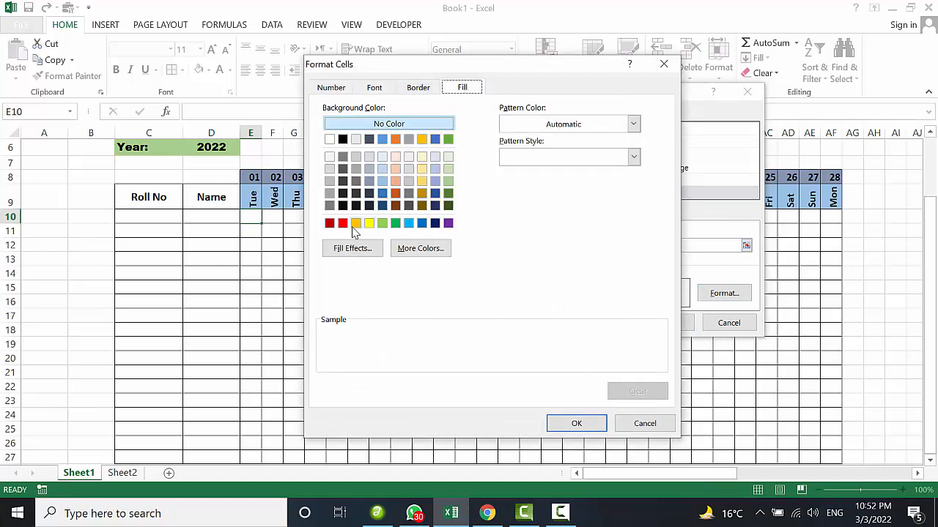
click(342, 223)
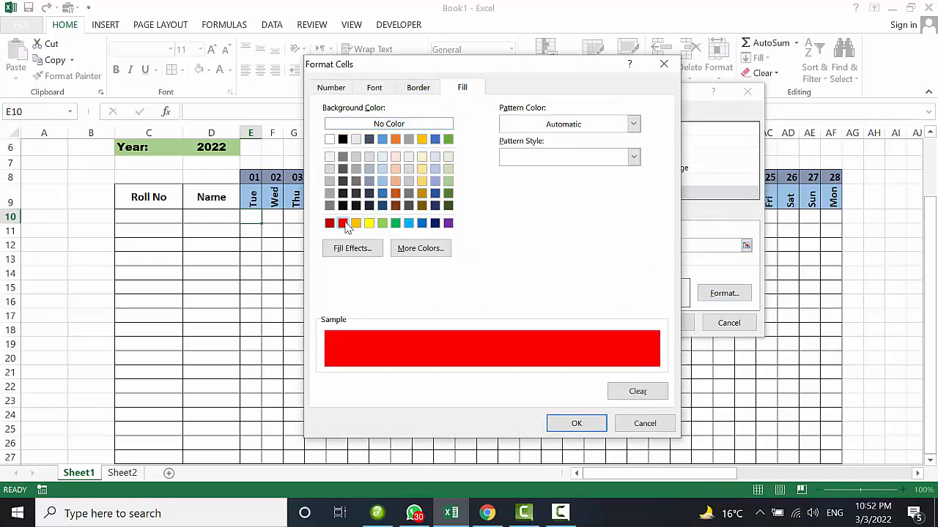
click(385, 88)
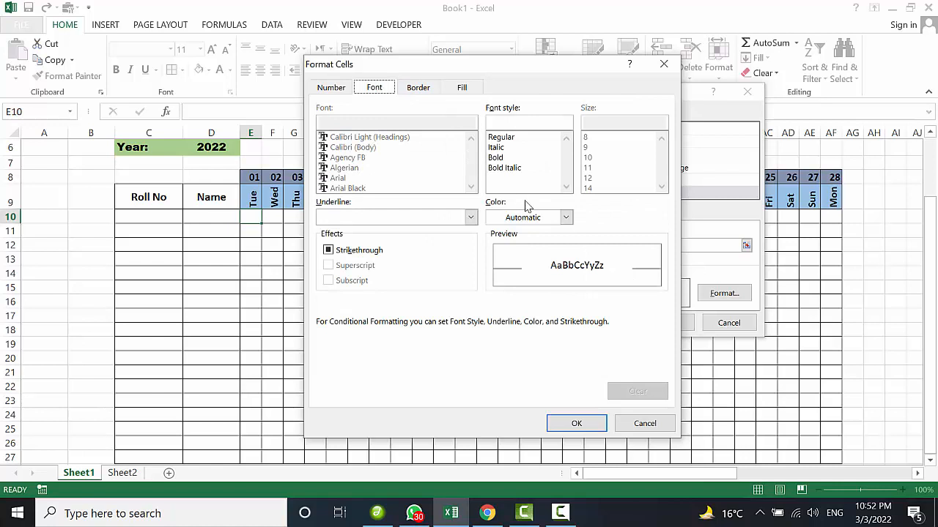
click(566, 218)
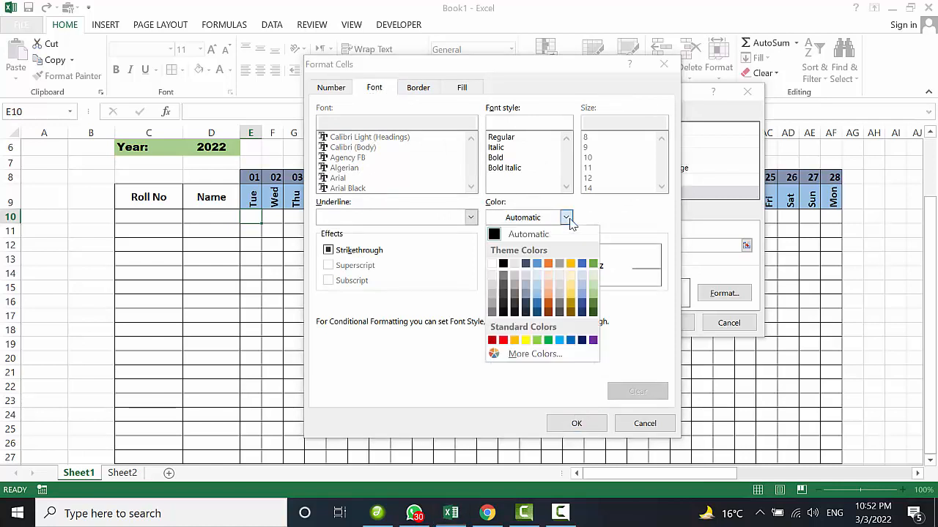
click(491, 263)
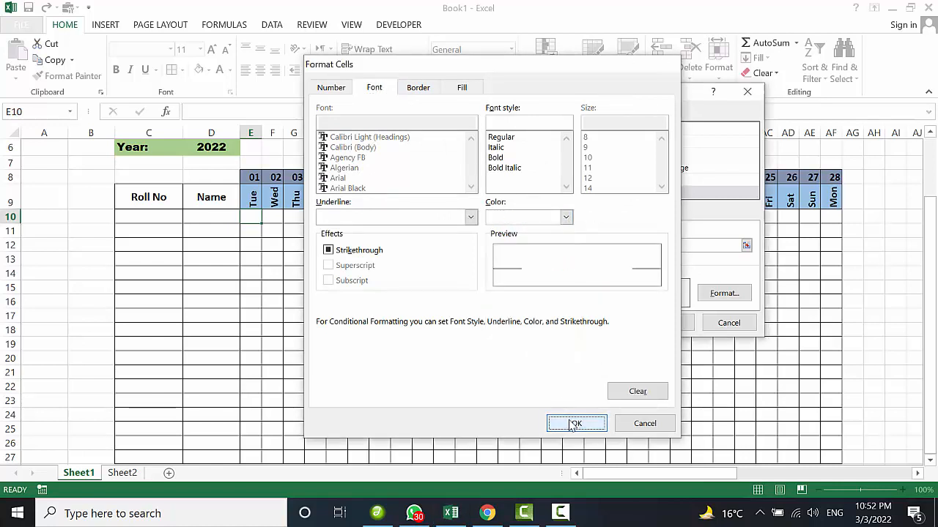
click(570, 422)
click(660, 324)
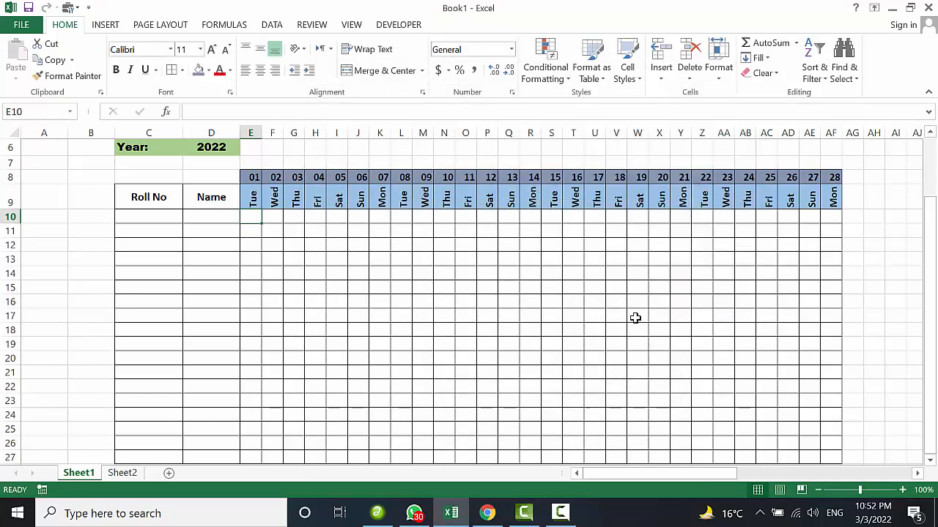
- Fill E10 across to AF10 and down to row 27 so the Sunday rule covers the whole attendance grid
drag(261, 222, 836, 223)
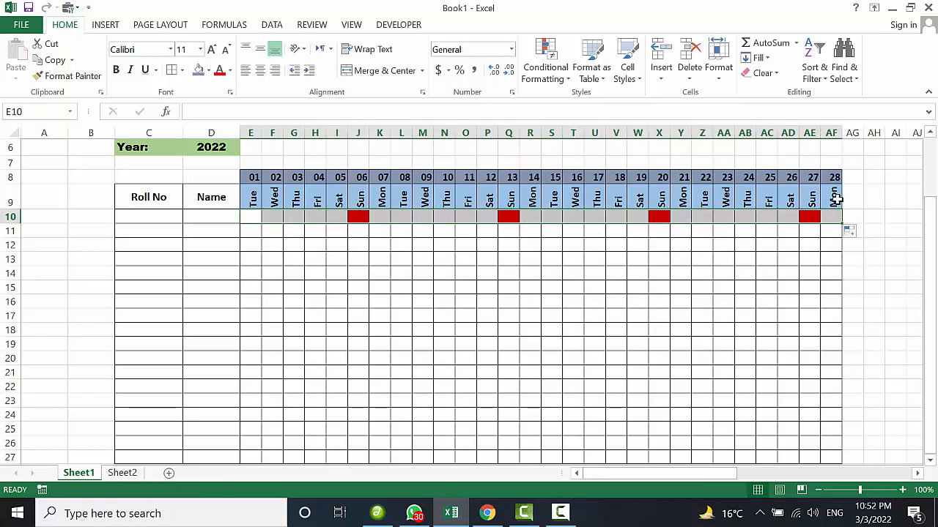
drag(842, 224, 788, 415)
scroll(538, 356, up, 2)
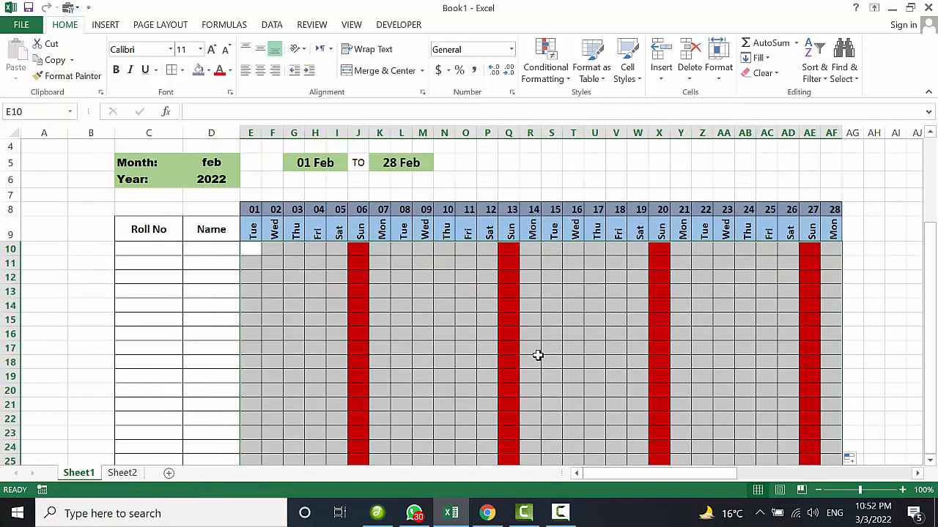
scroll(281, 292, down, 2)
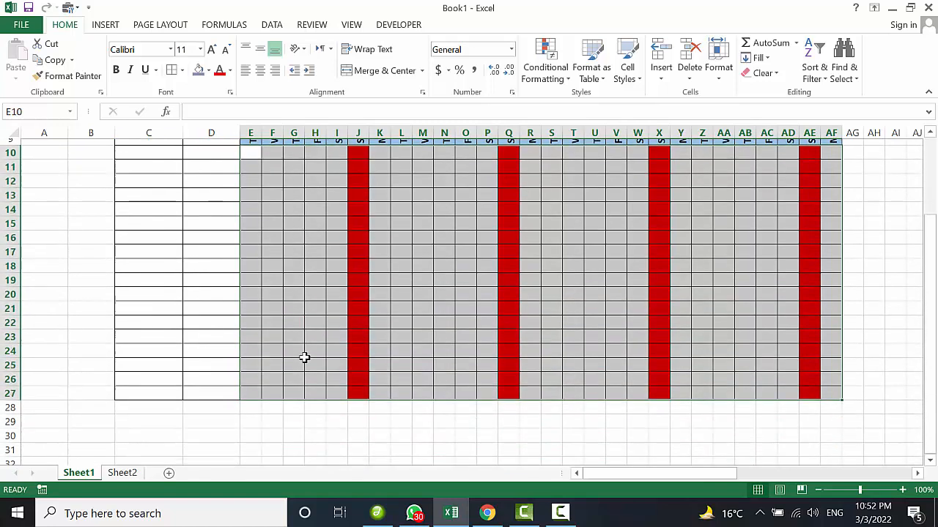
scroll(411, 326, up, 3)
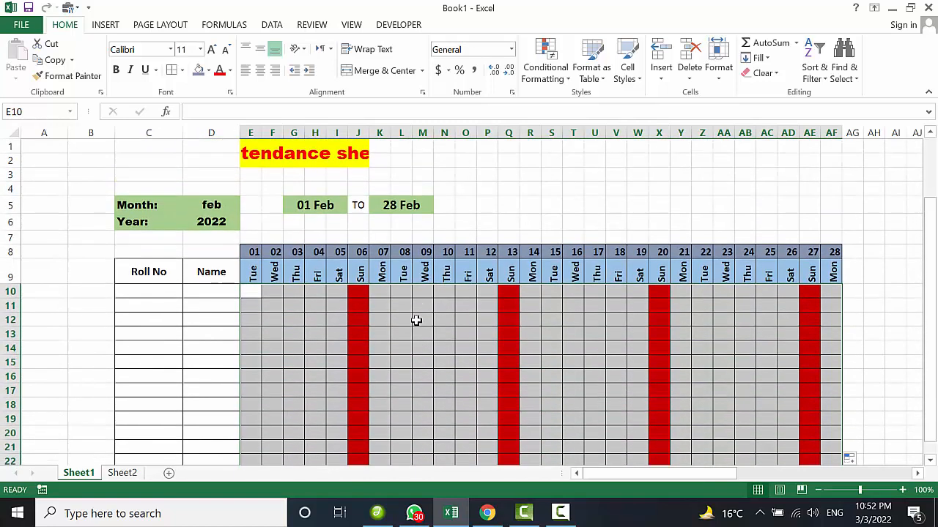
click(451, 322)
click(275, 294)
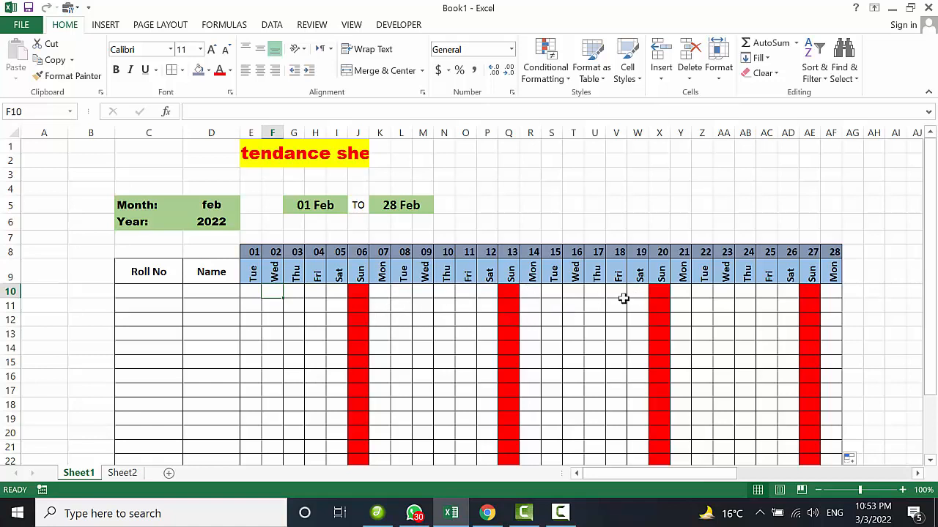
- Enter trial attendance marks "p" in E10 through J10, including the Sunday cell, and clear them again
click(255, 293)
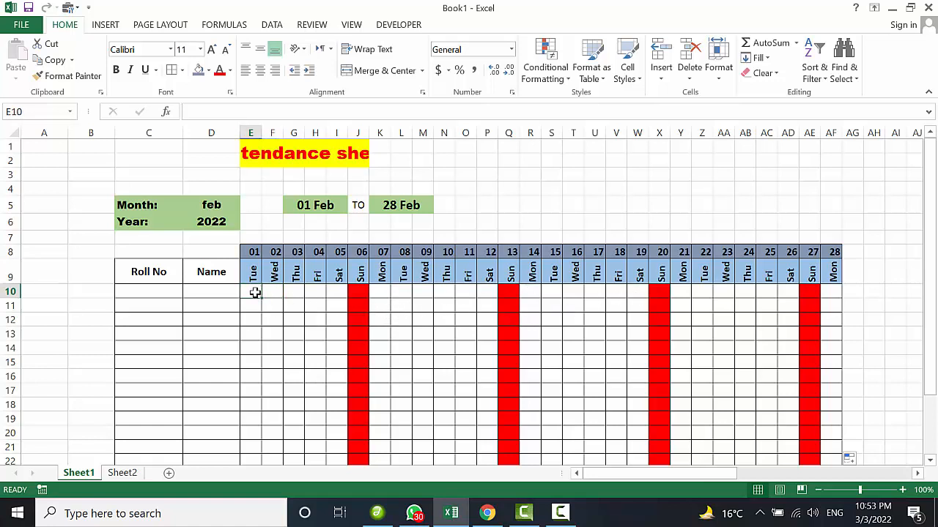
text(p)
key(Tab)
text(p)
key(Tab)
text(p)
key(Tab)
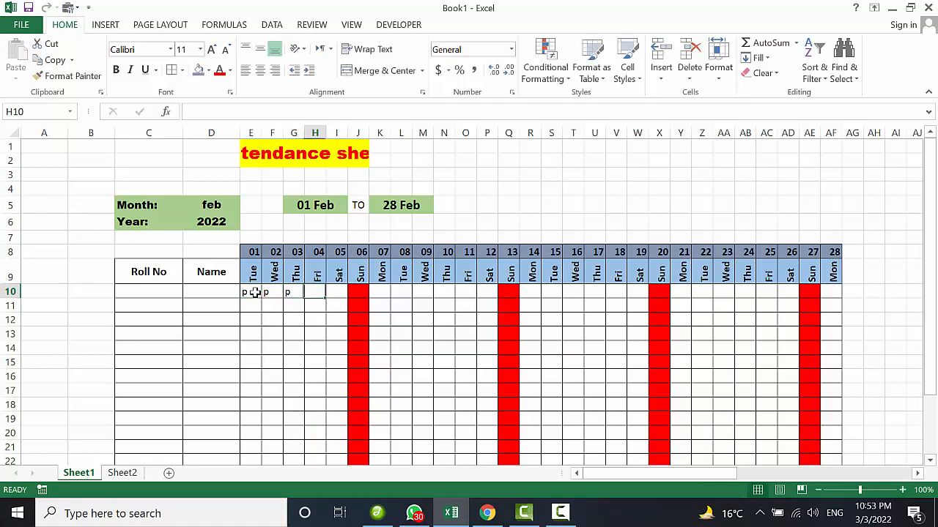
text(p)
key(Tab)
text(p)
key(Tab)
text(p)
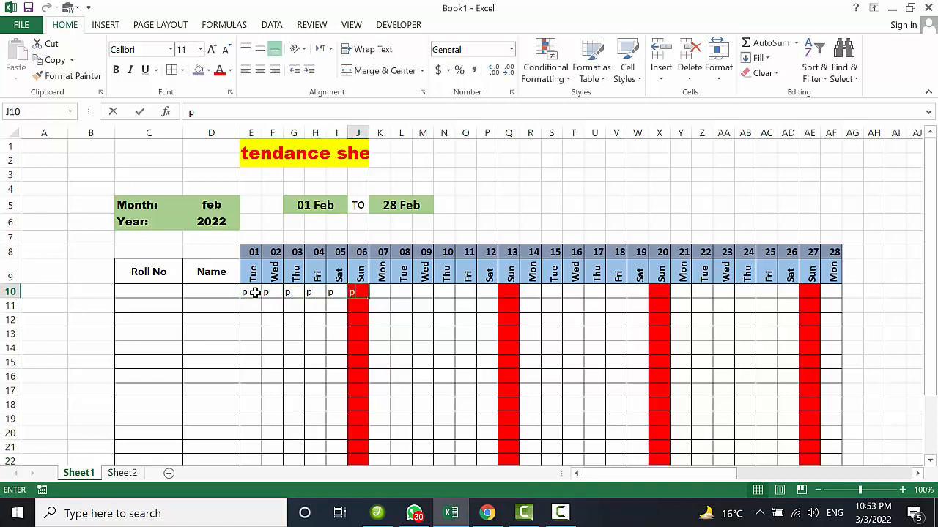
key(Tab)
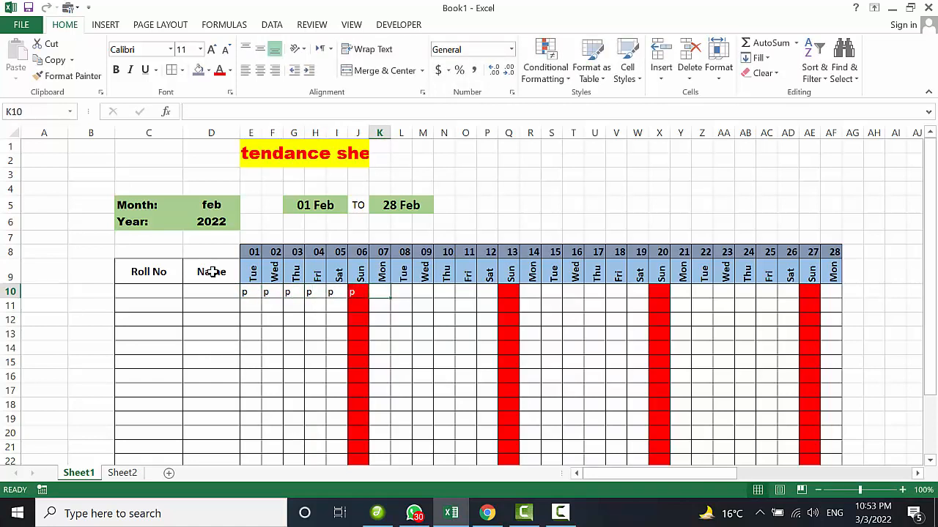
drag(358, 291, 259, 296)
key(Delete)
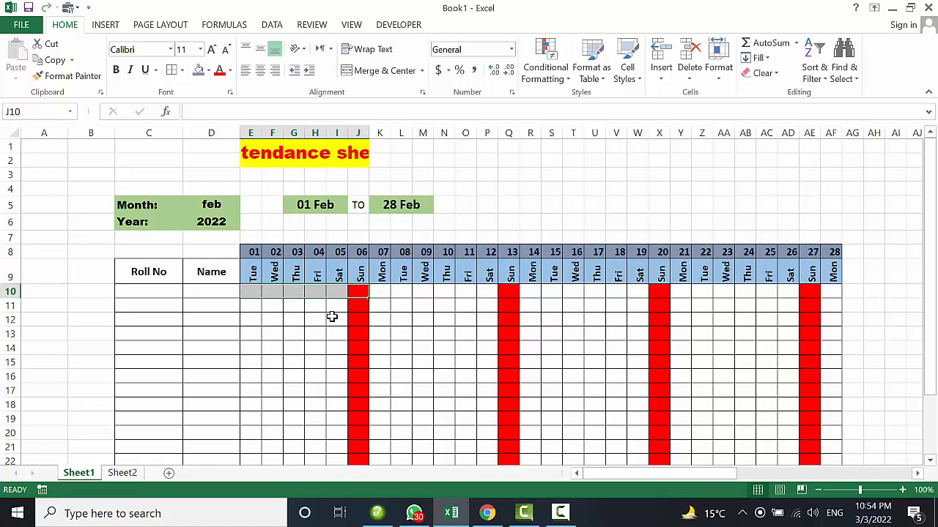
- Start a data validation rule for E10 that allows only Custom formula criteria
click(252, 293)
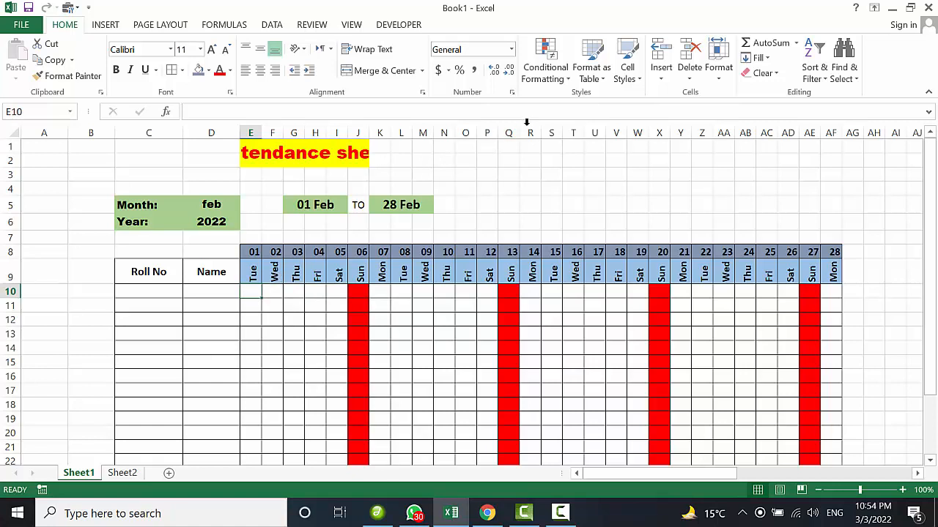
click(271, 25)
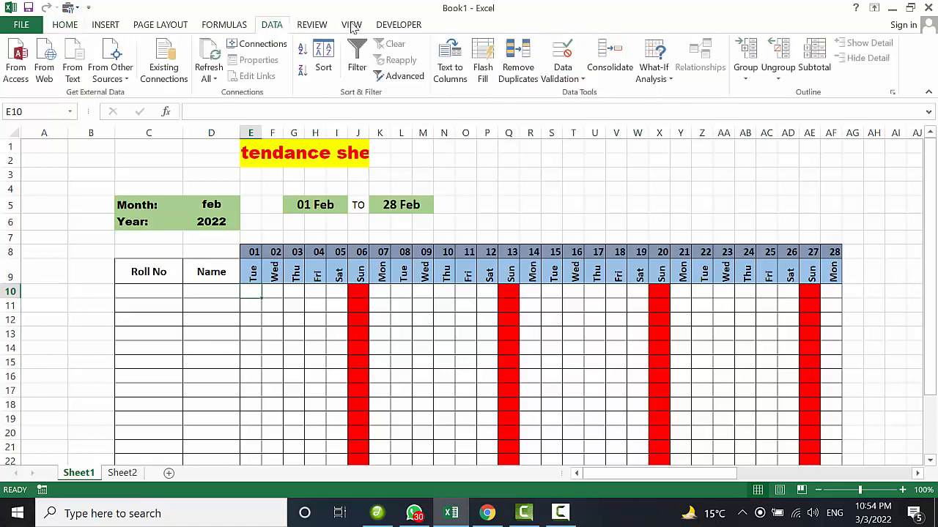
click(562, 77)
click(595, 96)
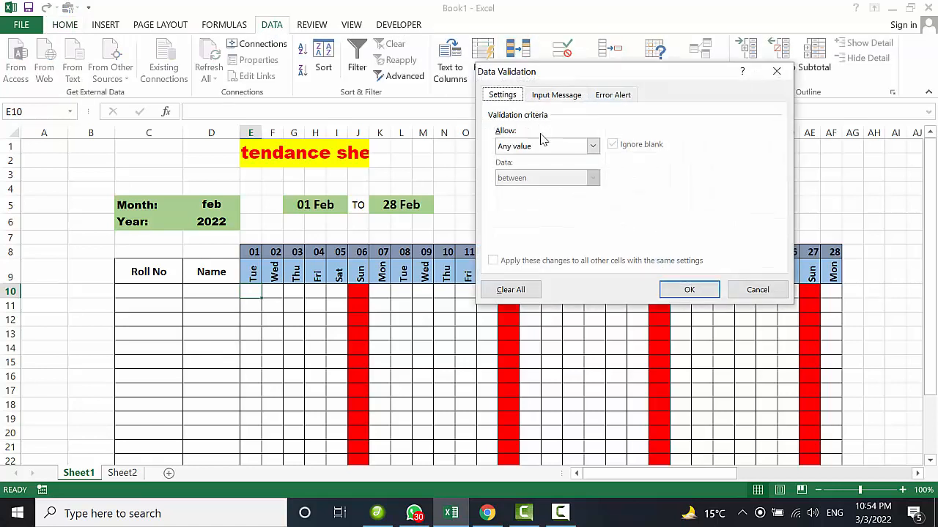
click(593, 147)
click(539, 232)
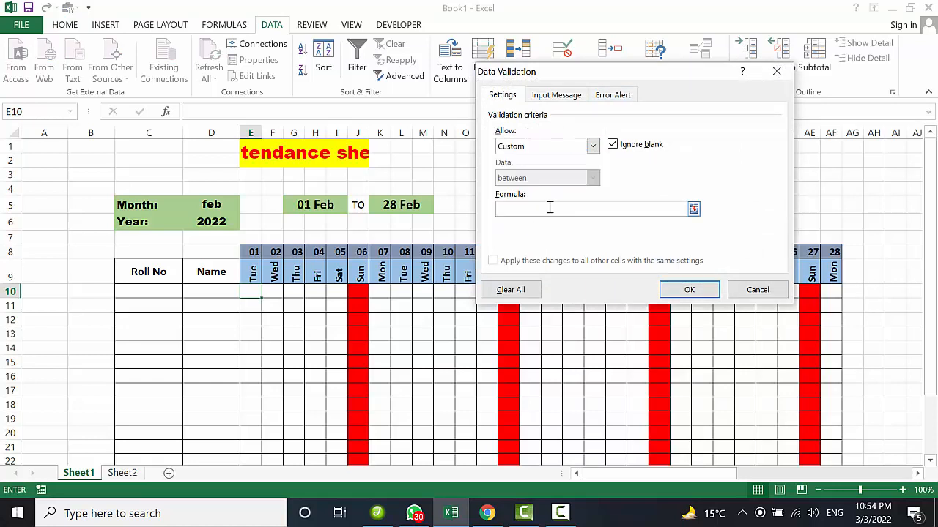
- Enter =E9<>"Sun" as the validation formula, keeping the cell reference relative
click(550, 208)
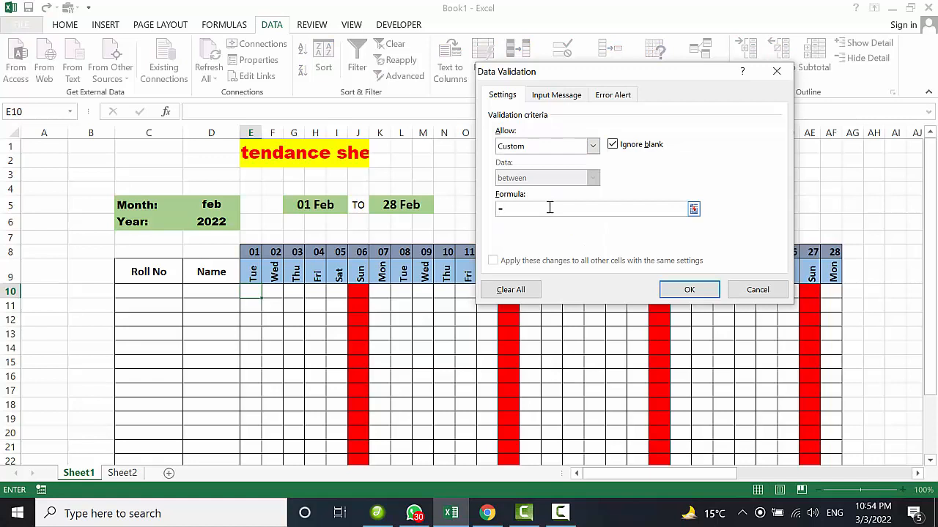
click(255, 272)
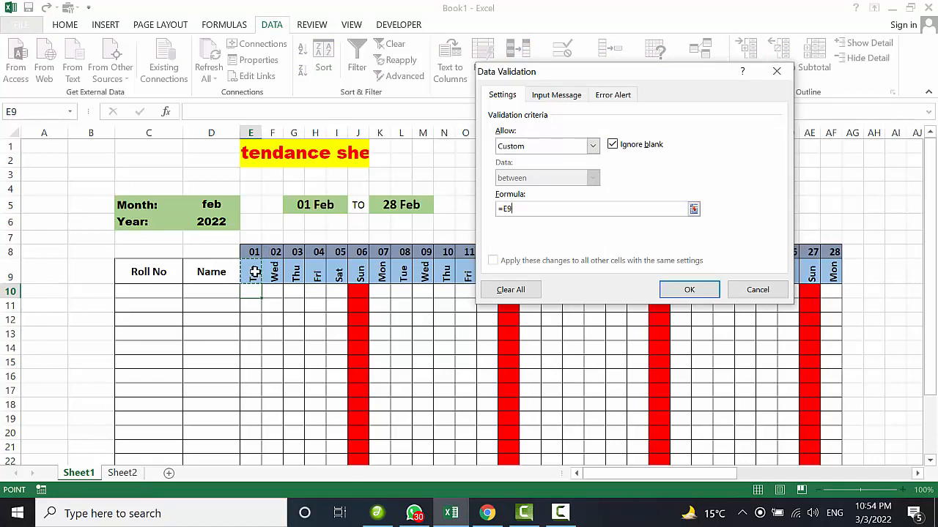
text(=)
text("Sun)
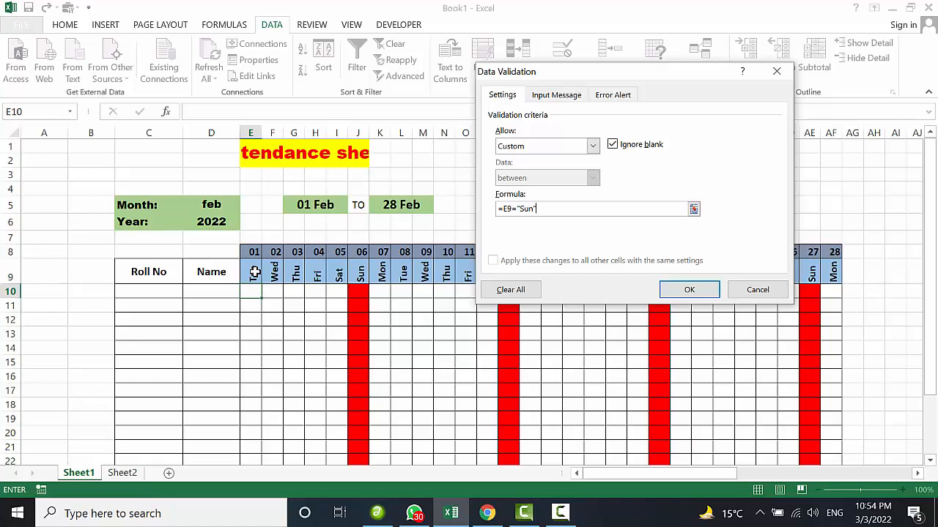
text(+)
click(254, 272)
text(<>)
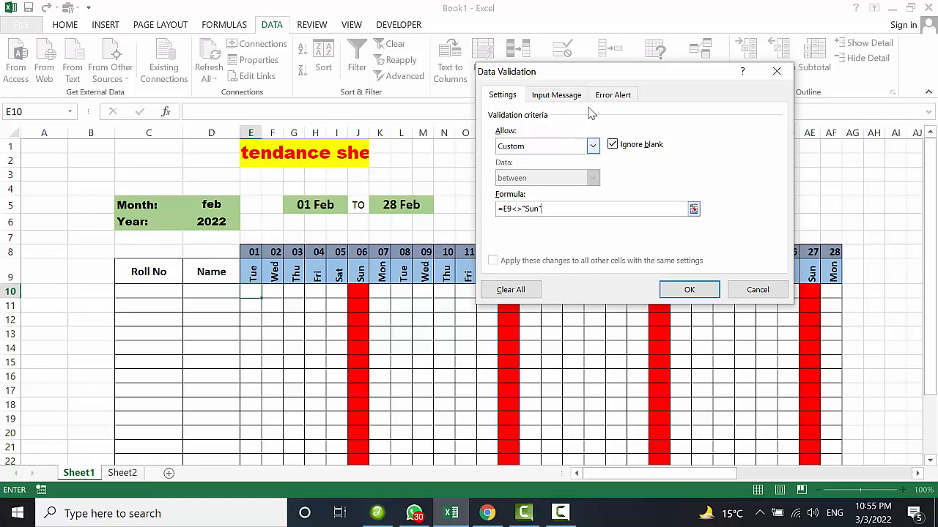
- Give the validation a Stop error alert titled "Caution" with the message "Sunday is off", and apply it to E10
click(616, 98)
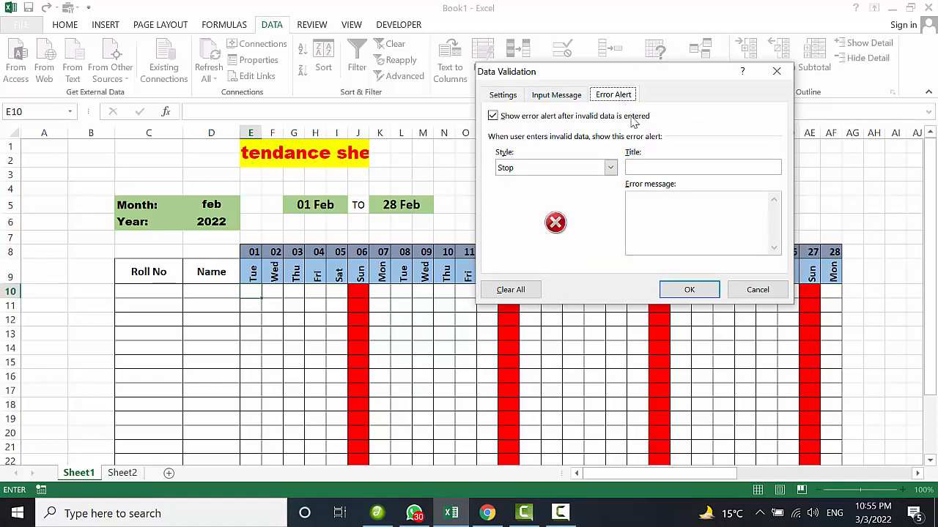
click(645, 167)
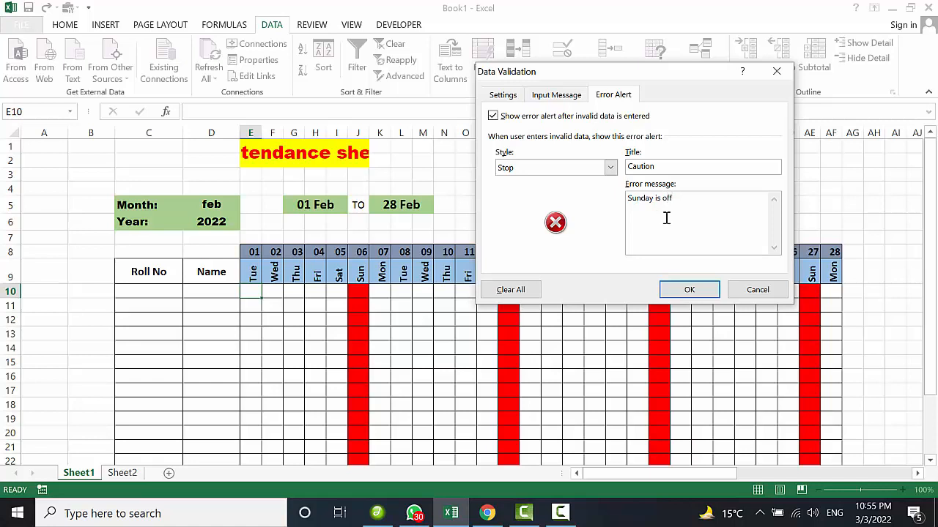
click(690, 290)
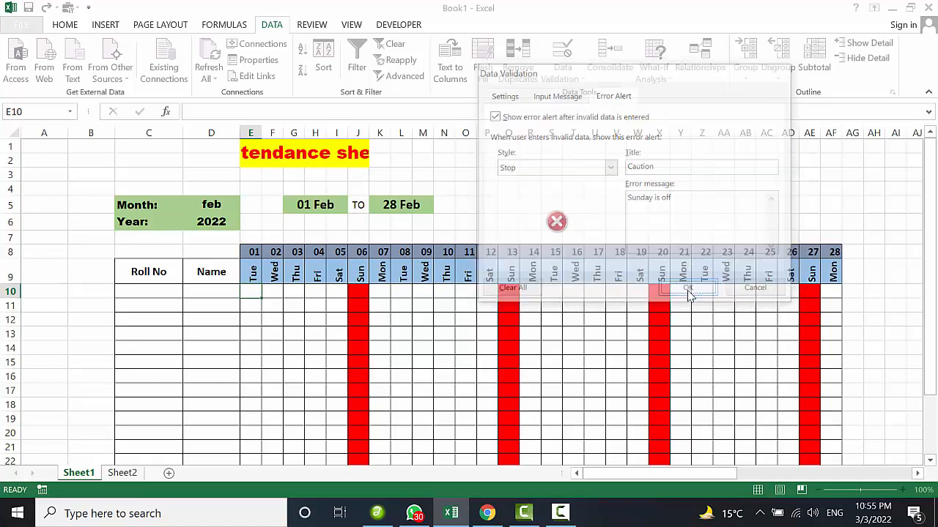
- Enter a trial mark "p" in the Sunday cell J10
click(352, 295)
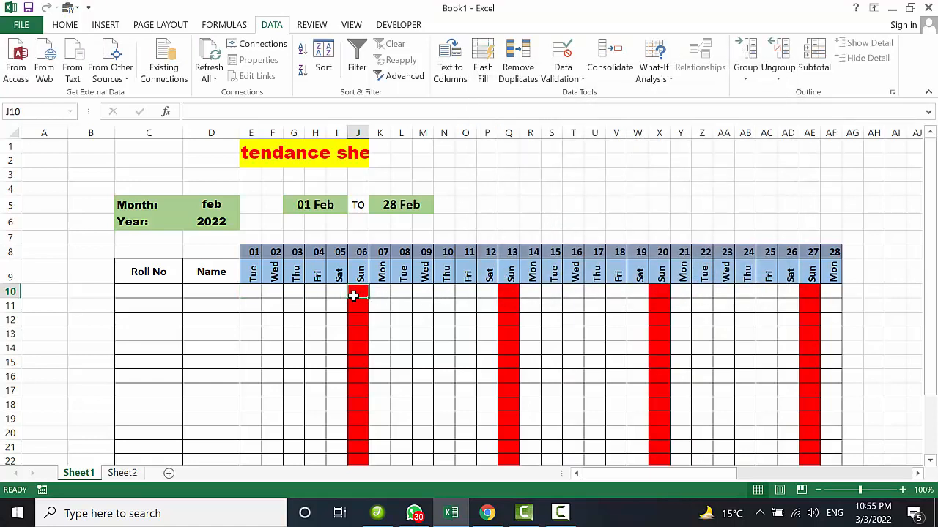
key(Right)
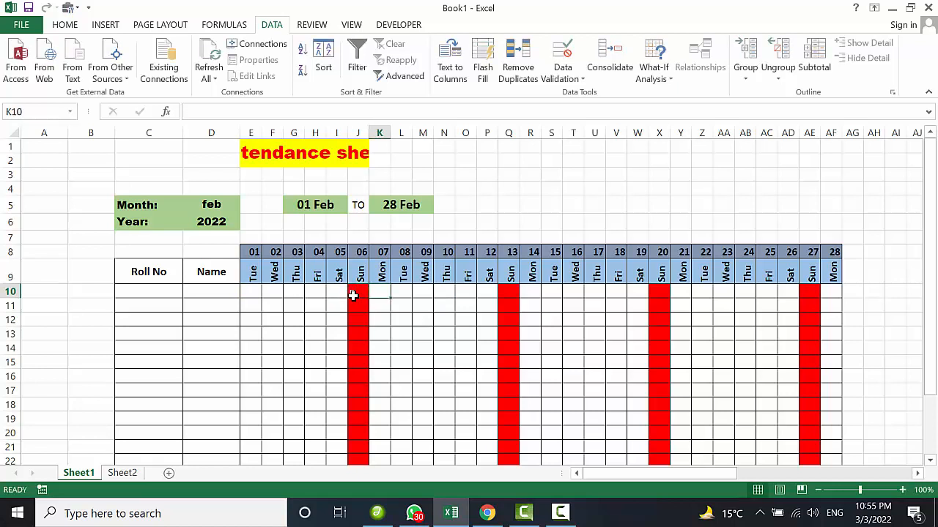
click(353, 296)
text(p)
click(324, 295)
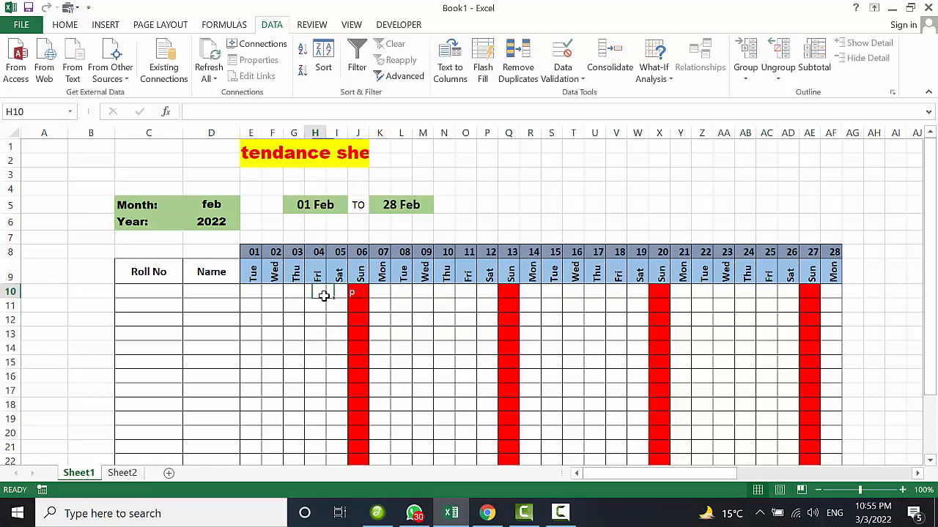
- Fill E10 across to AF10 so the Sunday validation covers the first attendance row
click(256, 293)
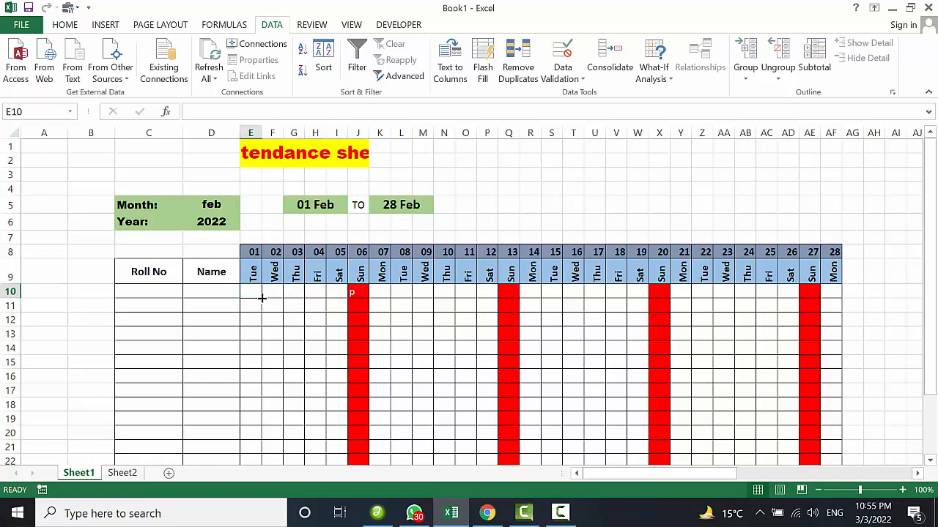
drag(262, 296, 261, 296)
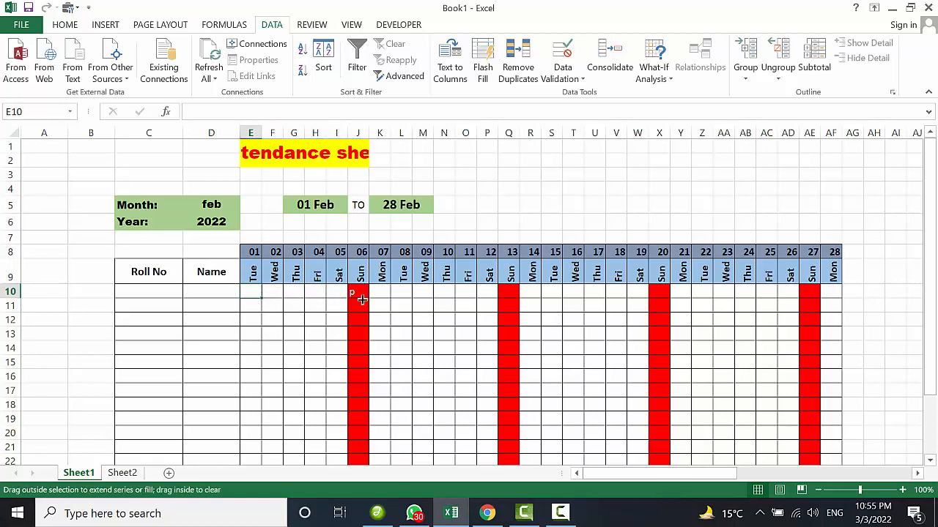
drag(362, 299, 838, 294)
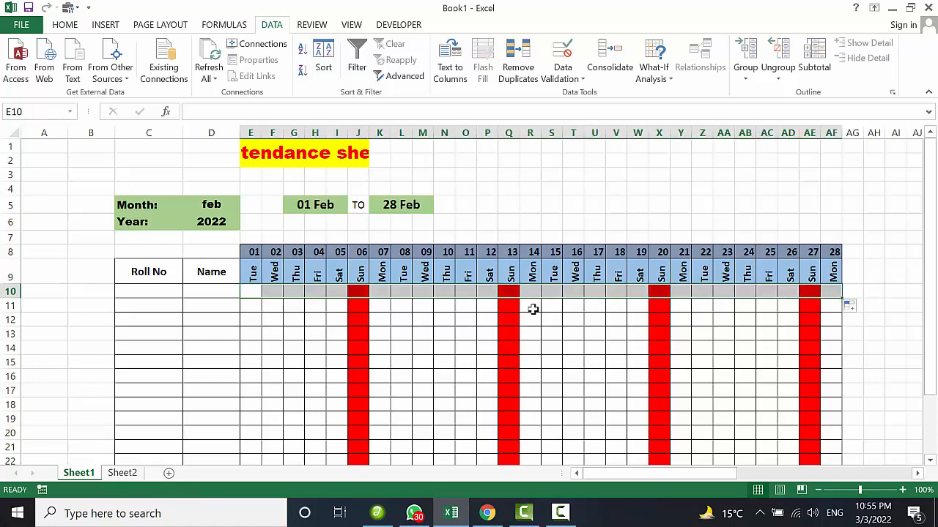
click(436, 354)
- Test the validation by trying to enter "p" in the Sunday cell J10, and cancel the entry
click(361, 292)
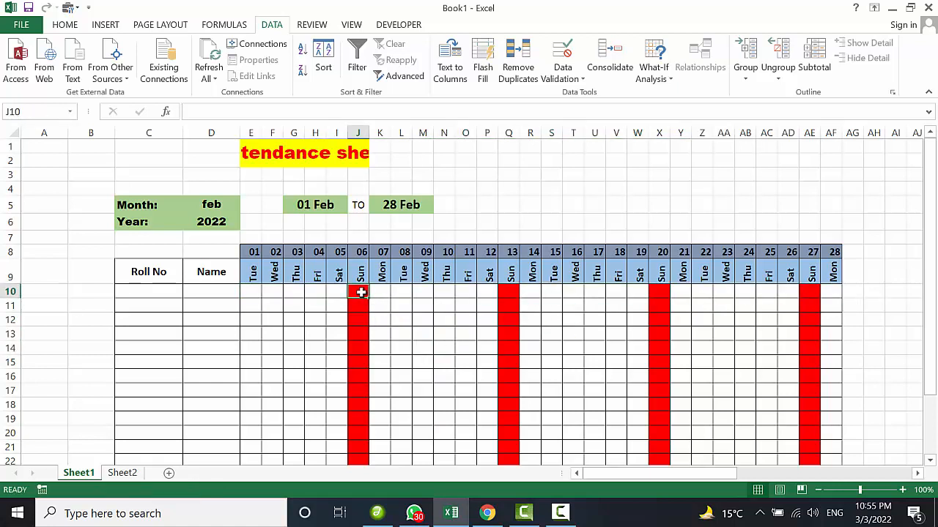
text(p)
key(Return)
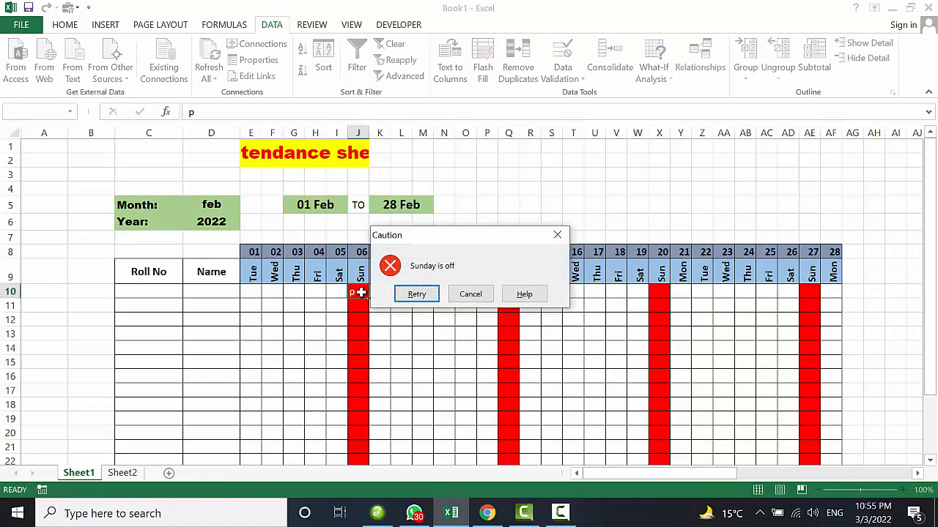
click(480, 294)
click(399, 294)
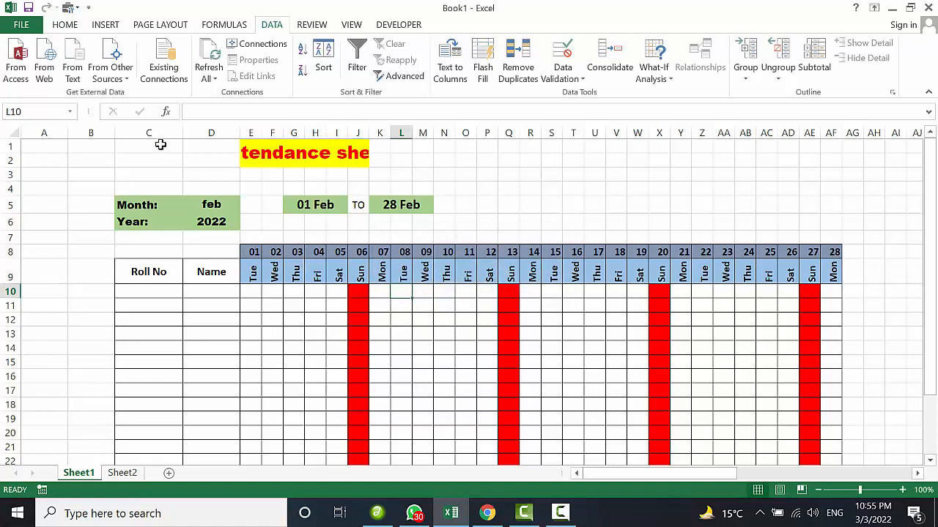
- Switch the month in D5 to mar, to jul, and finally to oct to test the Sunday highlighting
click(234, 206)
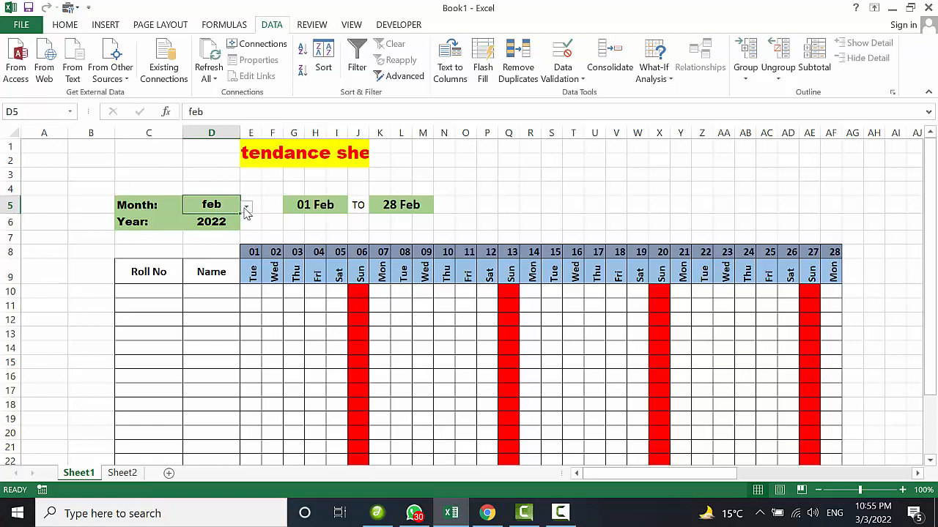
click(246, 206)
click(222, 233)
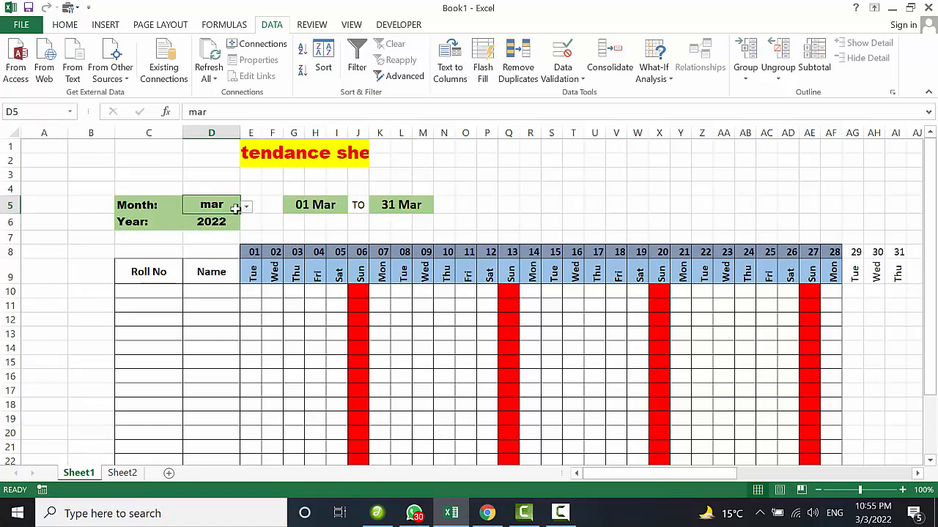
click(247, 207)
click(218, 267)
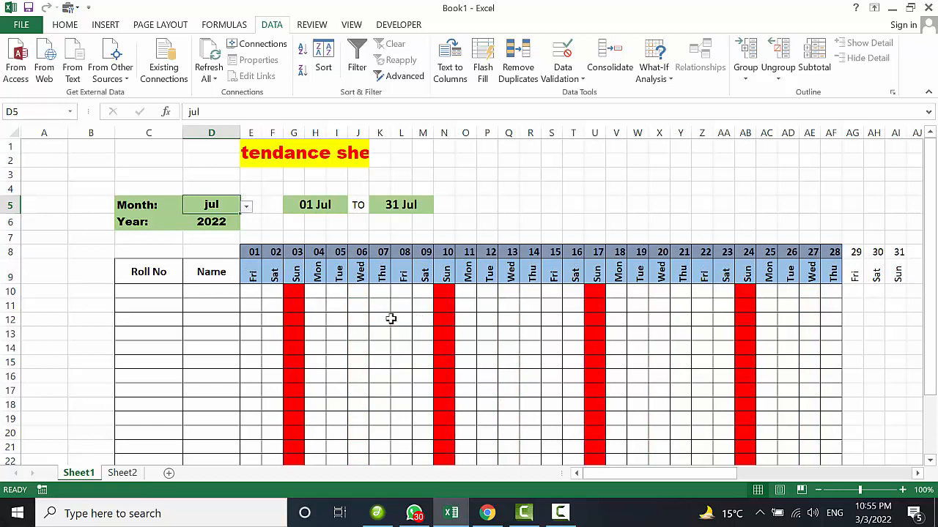
click(247, 207)
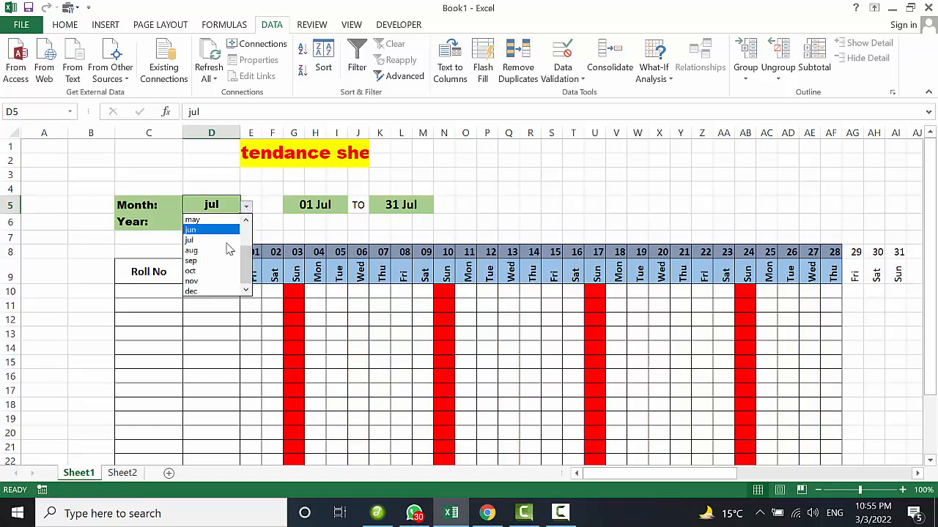
click(207, 269)
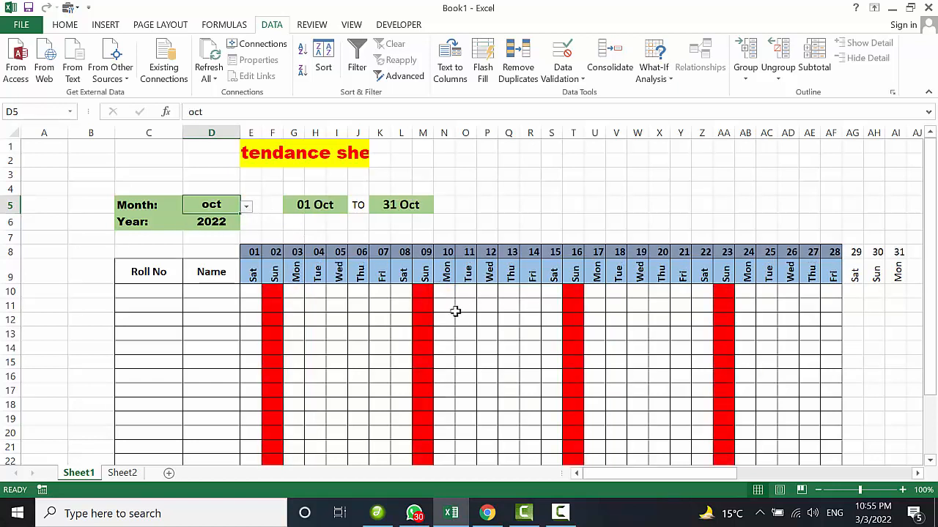
- Try to enter "p" in October's first Sunday cell, F10, and cancel the entry
click(311, 305)
click(269, 296)
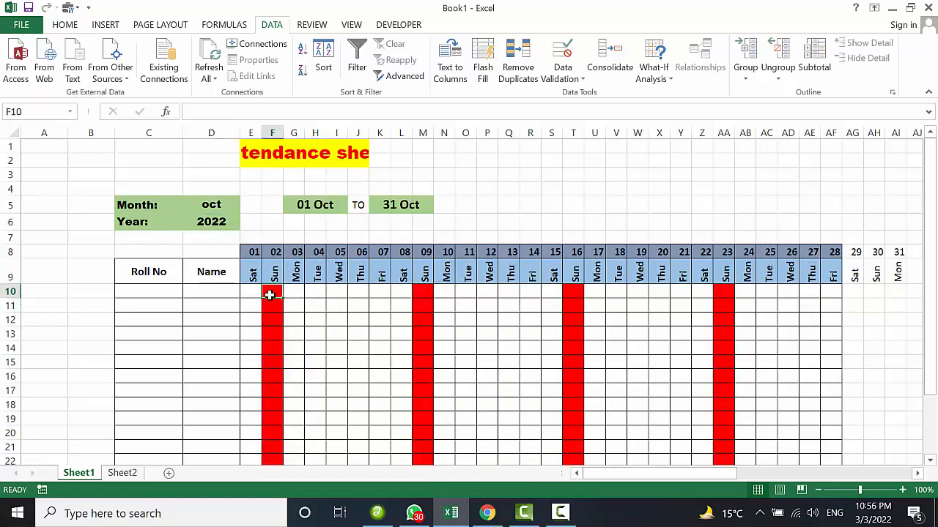
text(p)
key(Return)
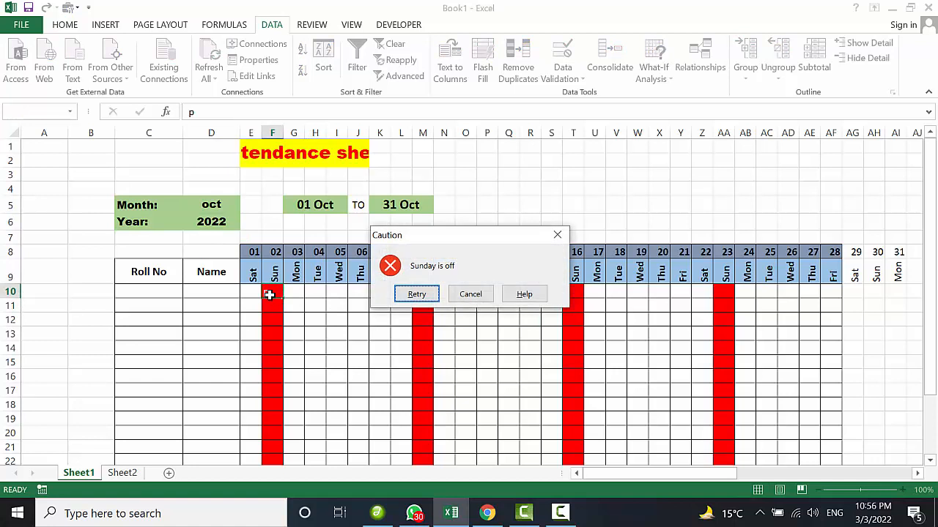
click(470, 296)
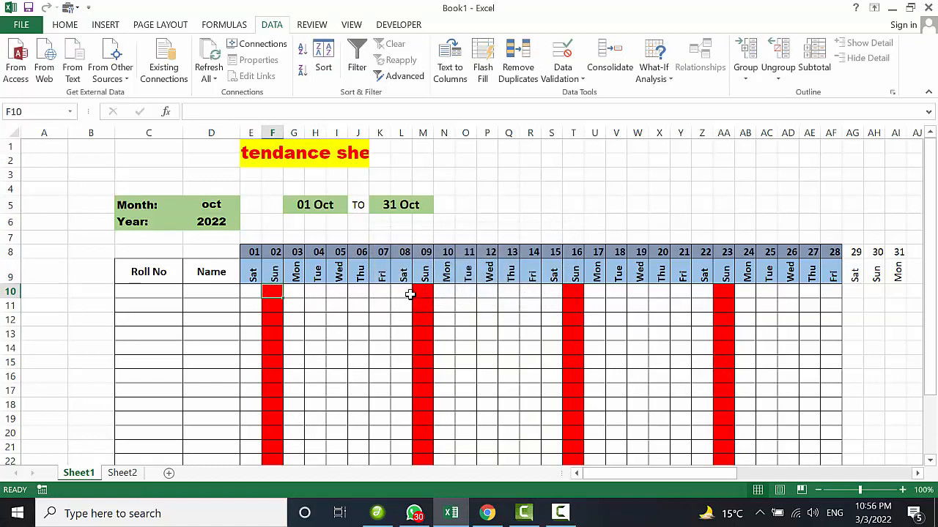
- Set the year in D6 to 2020
click(235, 223)
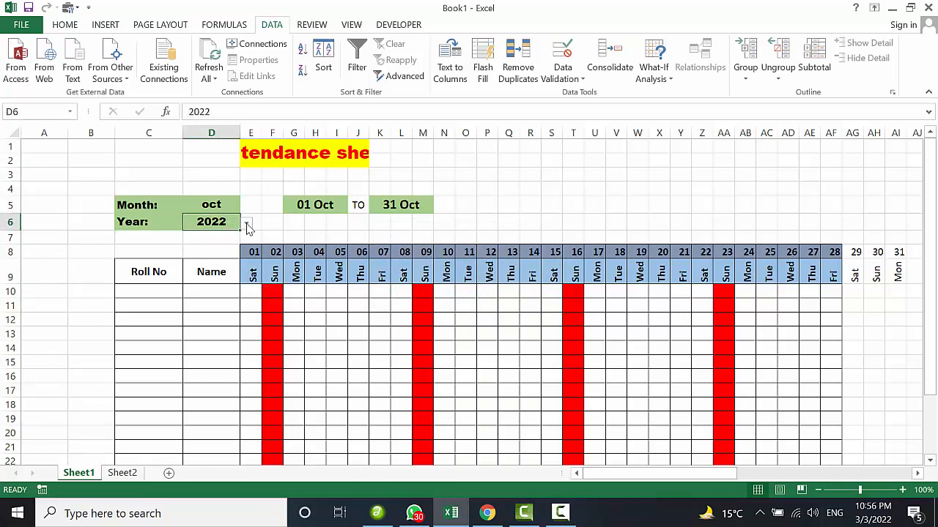
click(247, 228)
click(198, 236)
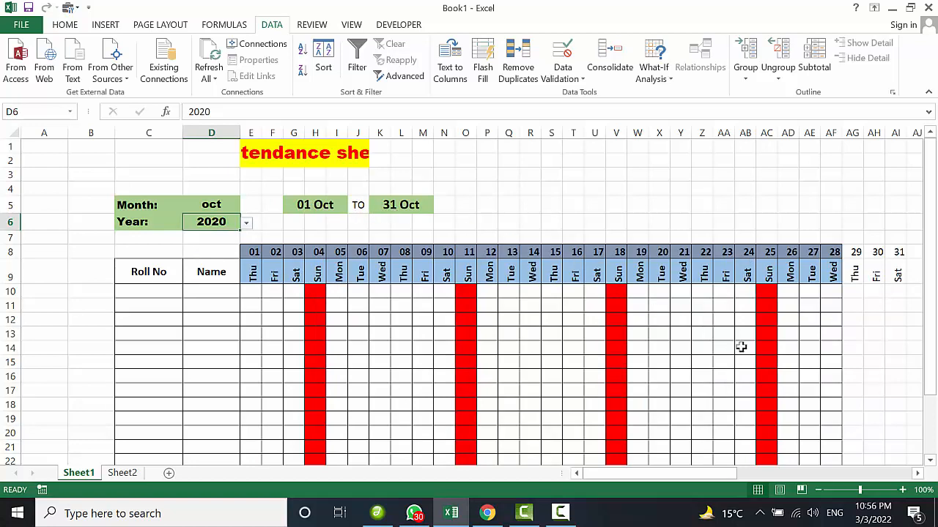
- Copy the formatting of date cell AF8 to the dates 29 to 31 in AG8:AI8
scroll(743, 344, down, 1)
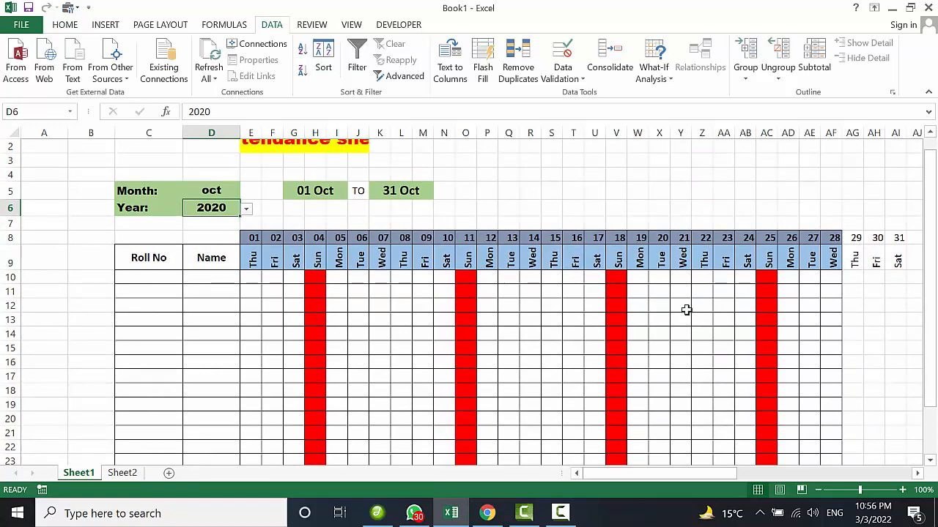
click(832, 238)
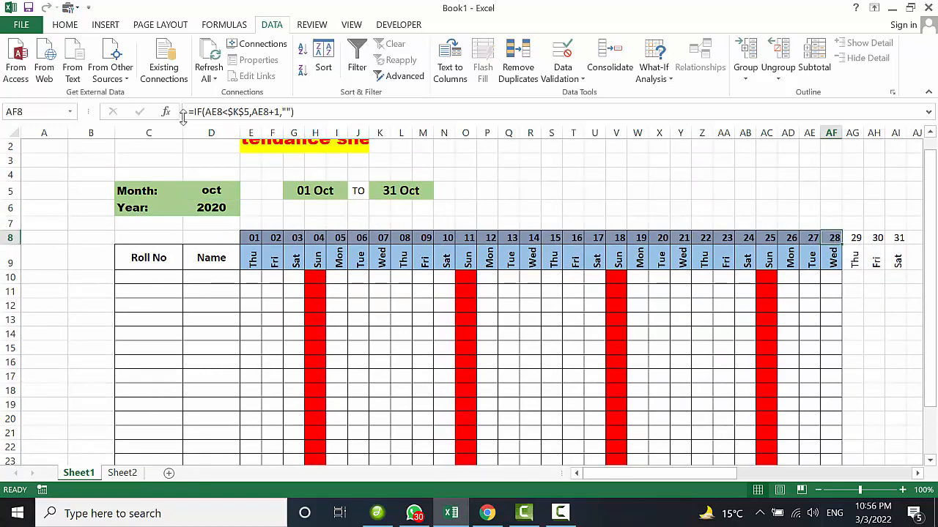
click(65, 25)
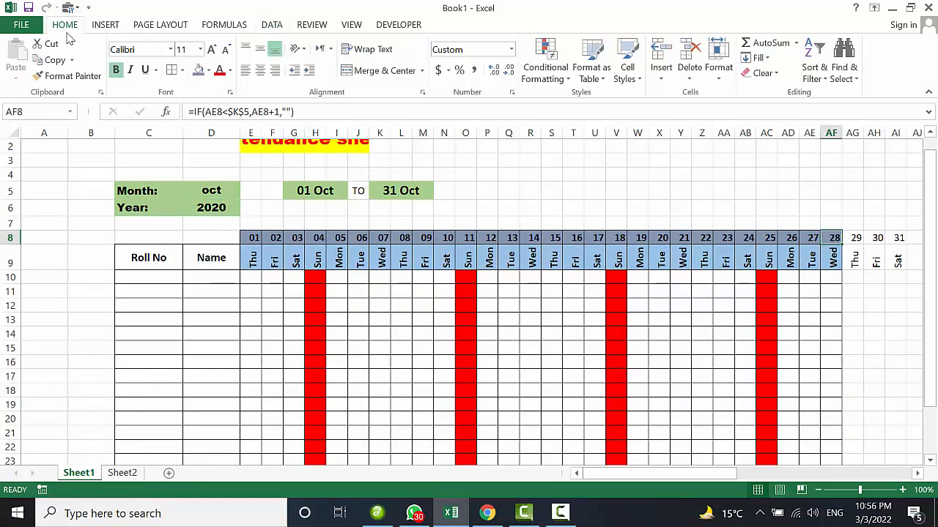
click(76, 76)
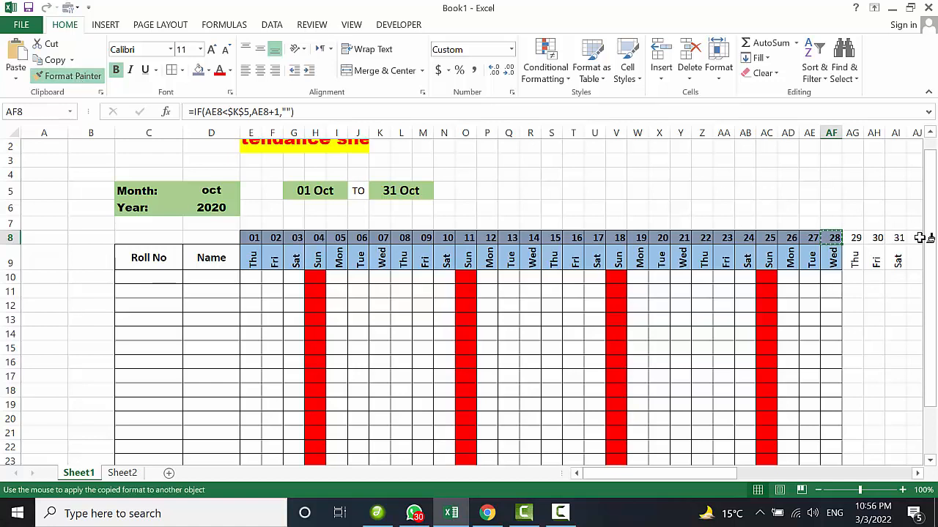
drag(851, 238, 893, 237)
- Copy the formatting of weekday cell AF9 to the last three weekday cells, AG9:AI9
click(832, 276)
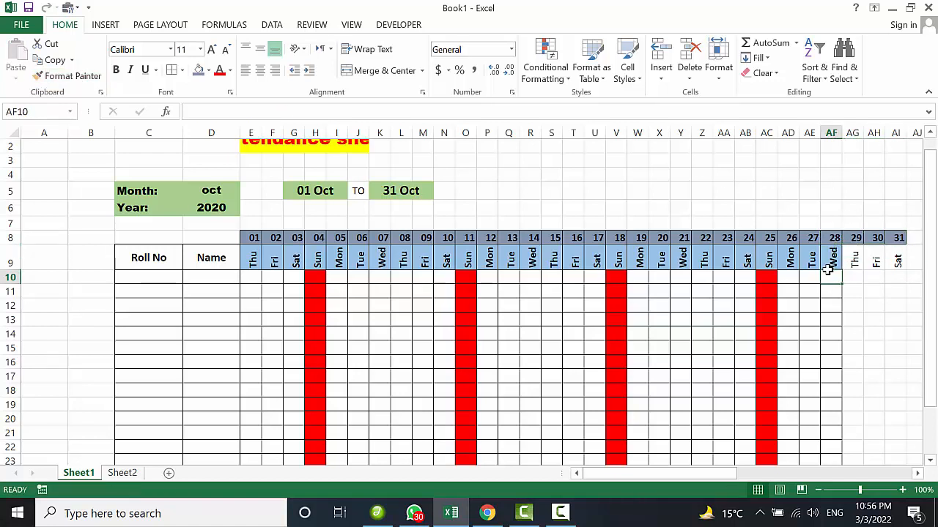
click(833, 262)
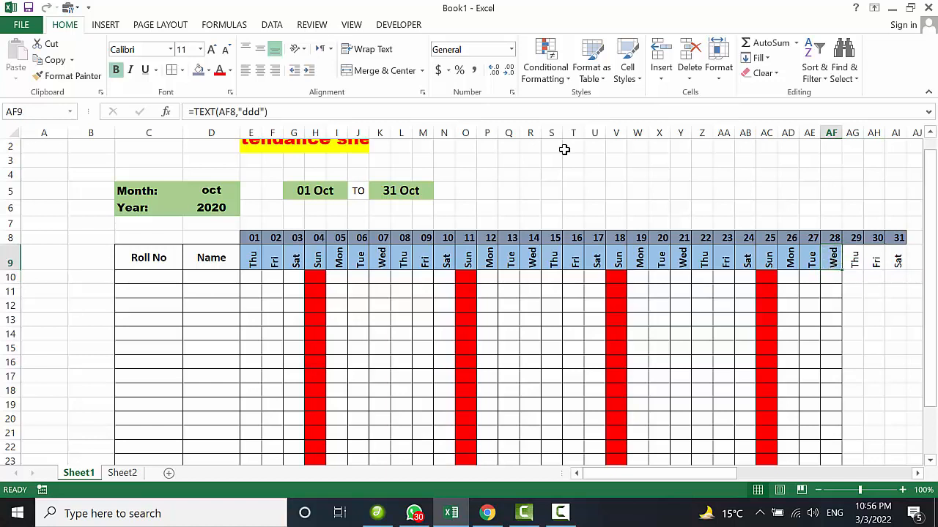
click(73, 76)
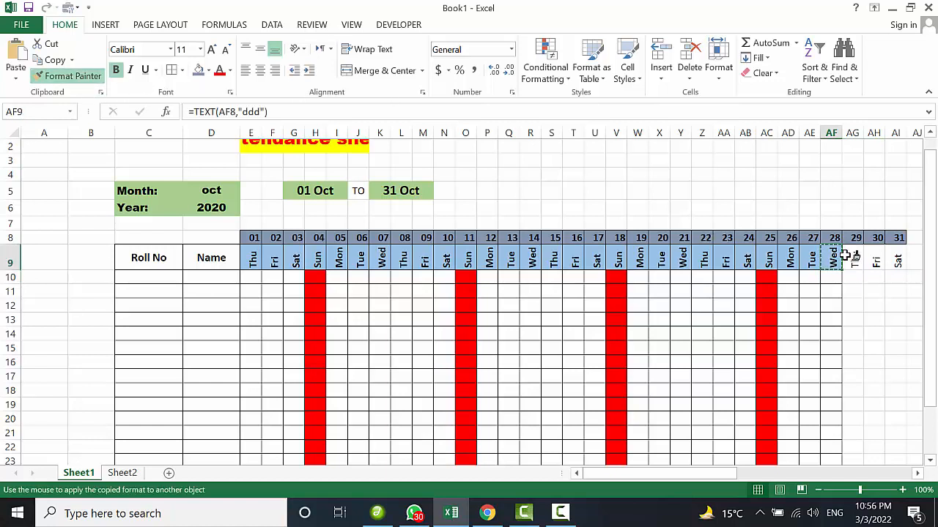
drag(854, 256, 896, 258)
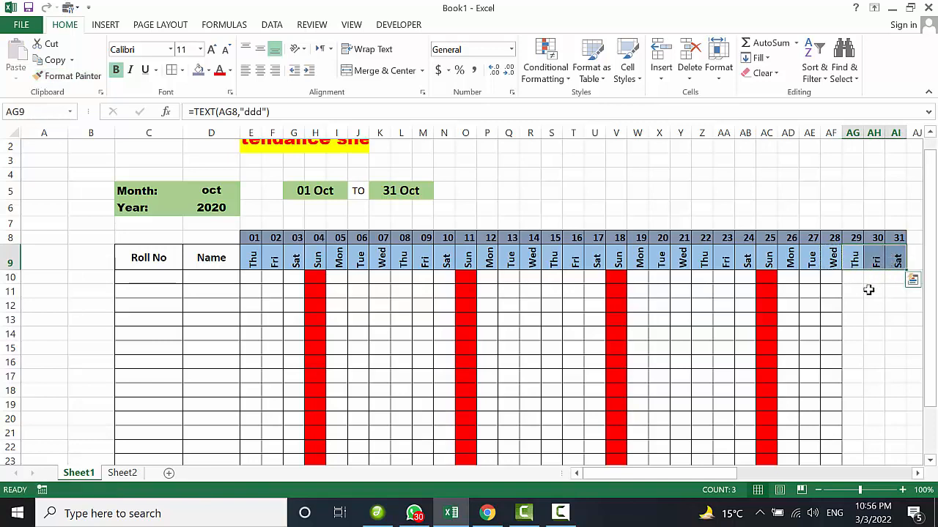
- Add all borders to the attendance cells AG10:AI27 under dates 29 to 31
click(852, 288)
drag(847, 275, 893, 436)
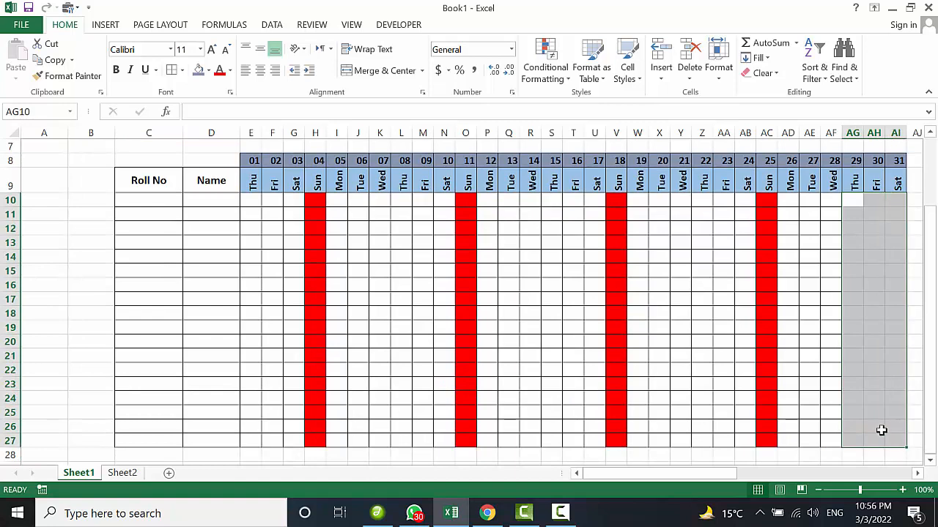
click(172, 69)
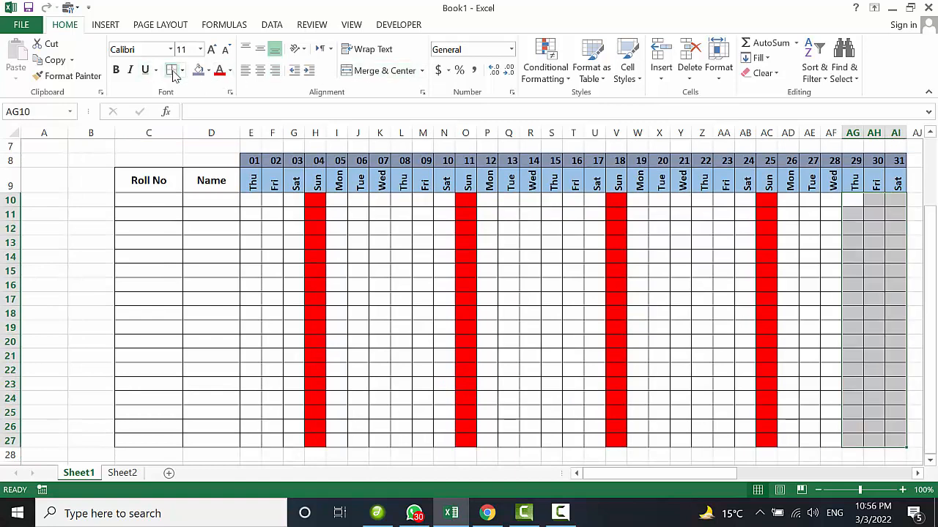
click(593, 296)
scroll(748, 291, up, 1)
scroll(748, 292, up, 1)
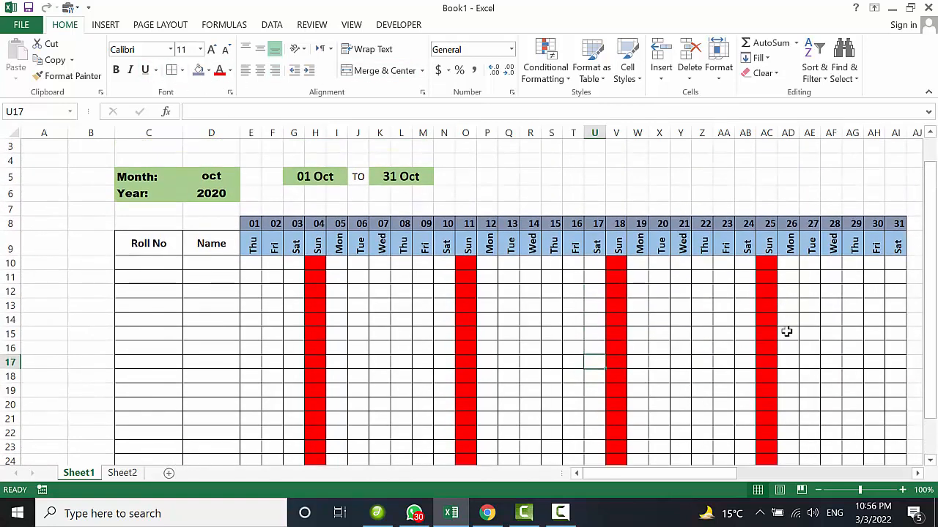
- Test the Sunday validation by entering "p" in O12 and O10, and clear both cells
click(466, 287)
text(p)
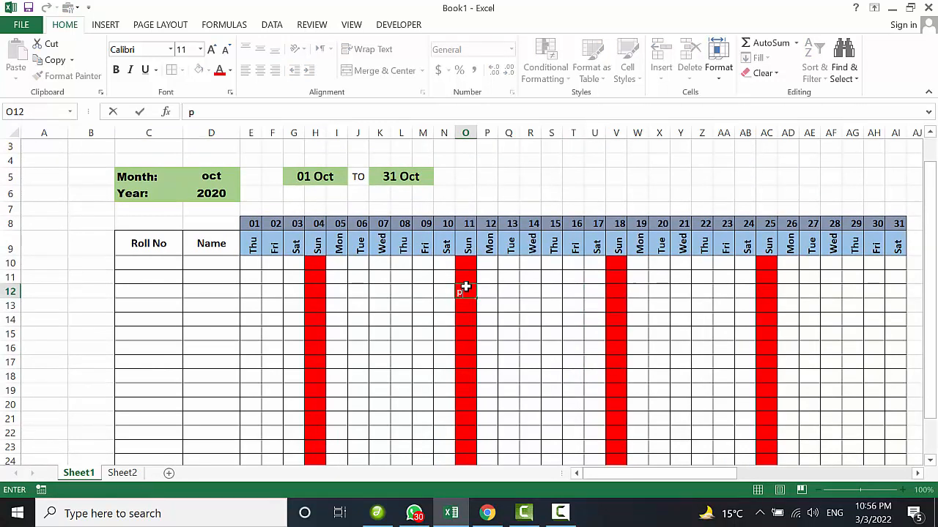
click(534, 331)
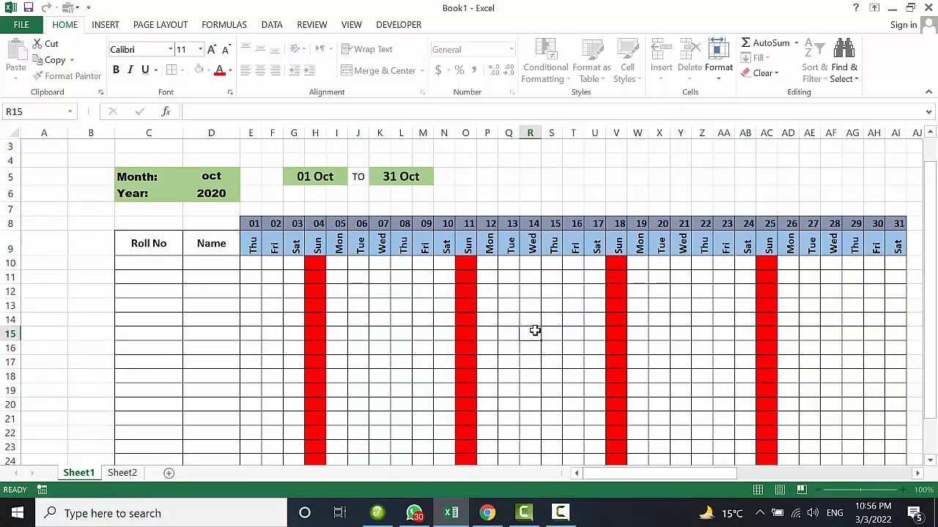
click(472, 265)
text(p)
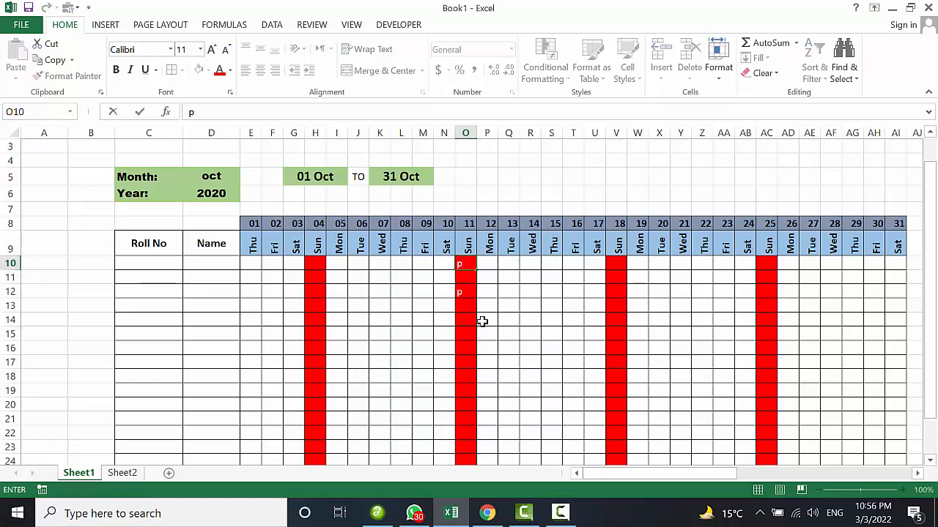
click(505, 333)
click(473, 296)
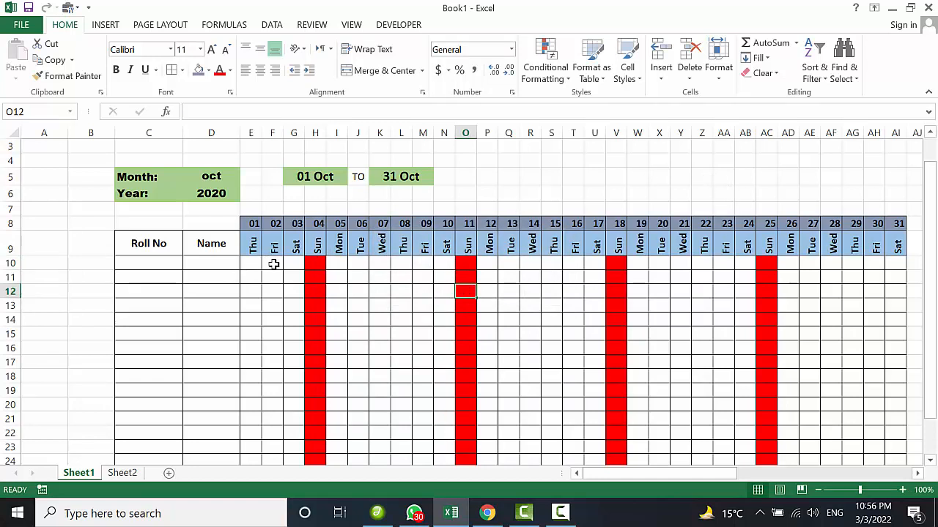
- Fill cell E10 across the attendance grid to column AI, test the Sunday cell AC13, and clear it
drag(256, 265, 893, 455)
click(800, 337)
click(764, 308)
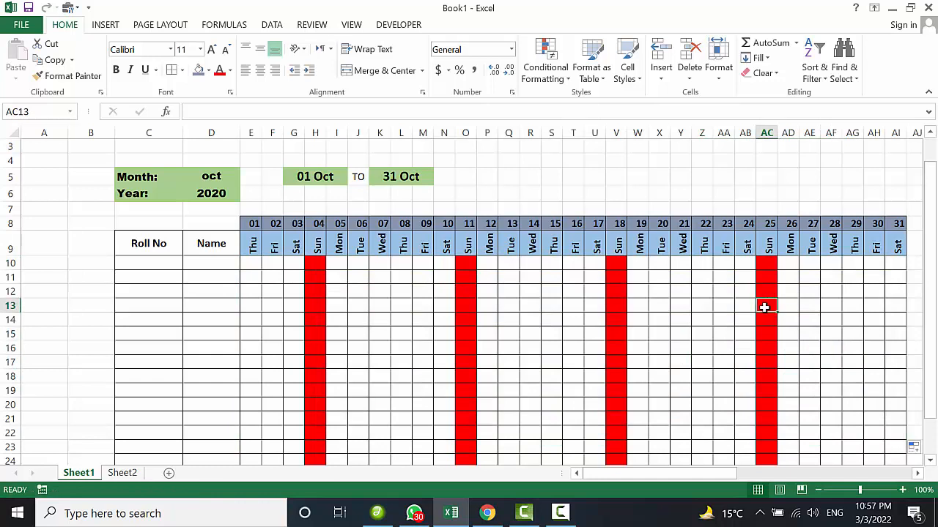
key(Right)
click(764, 308)
key(BackSpace)
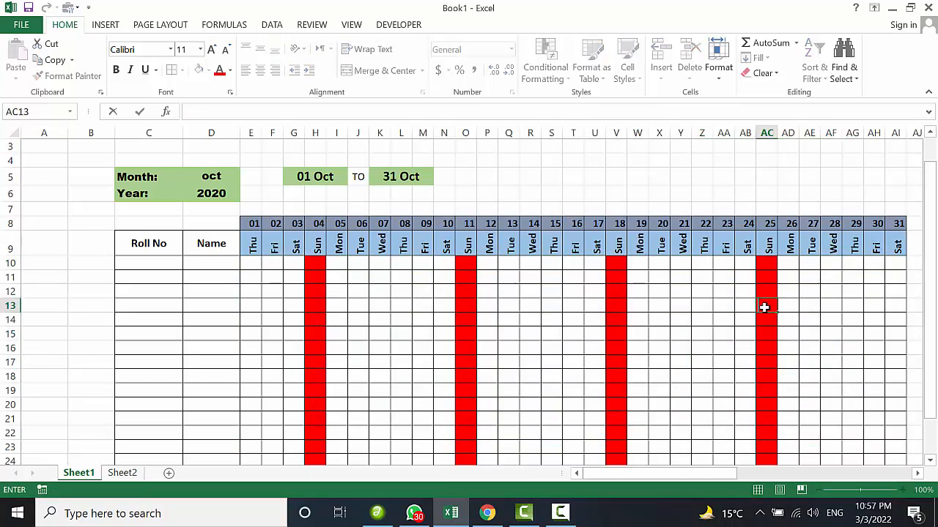
- Review the custom formula in the data validation settings of E10 and close them
click(253, 264)
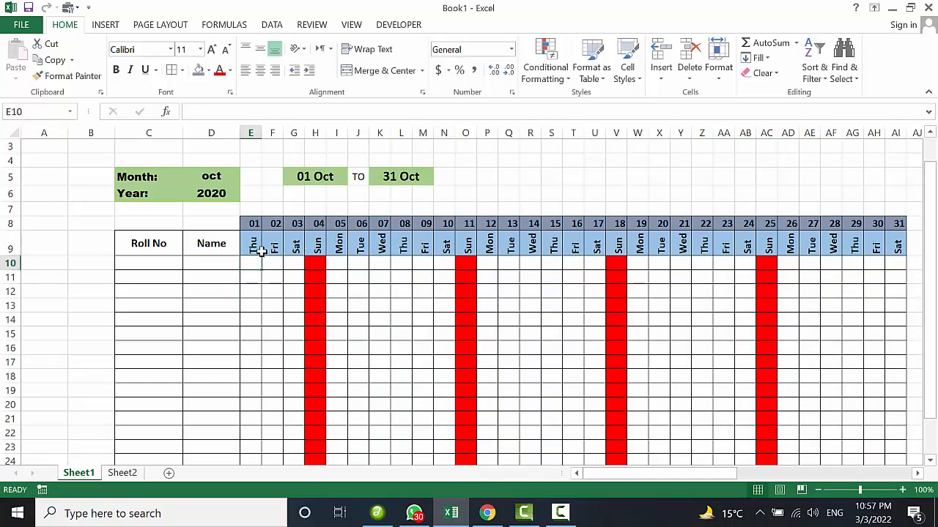
click(269, 27)
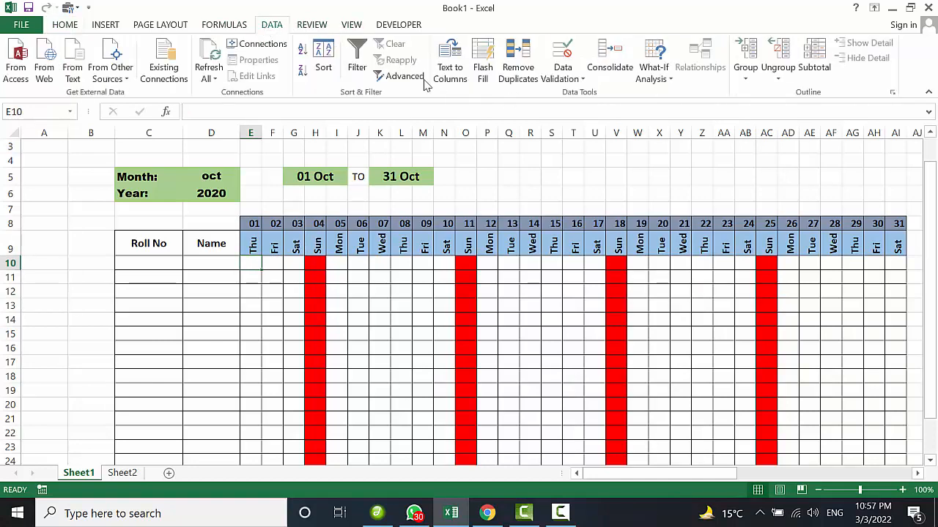
click(562, 63)
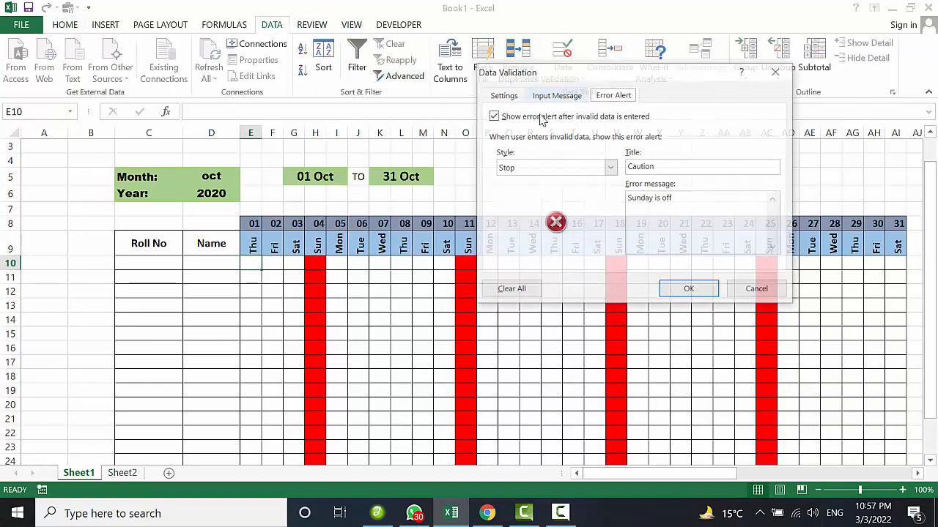
click(503, 96)
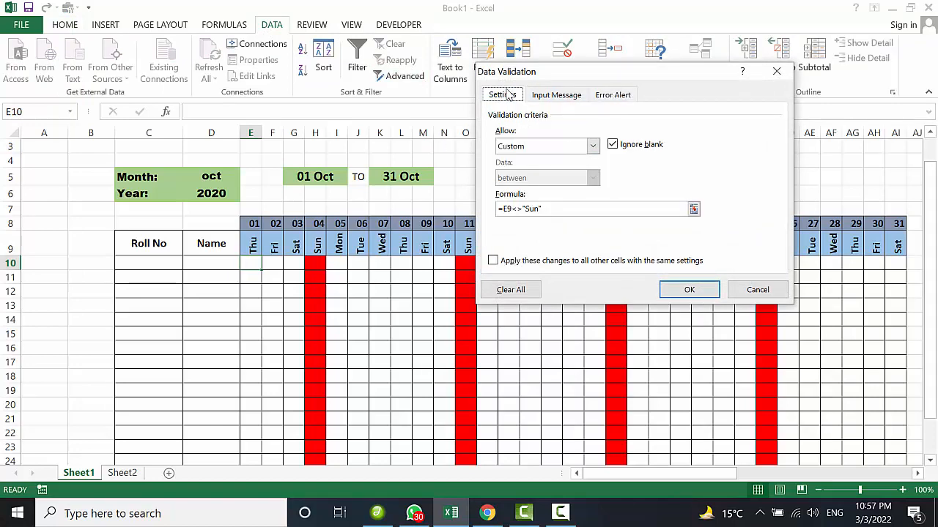
click(689, 289)
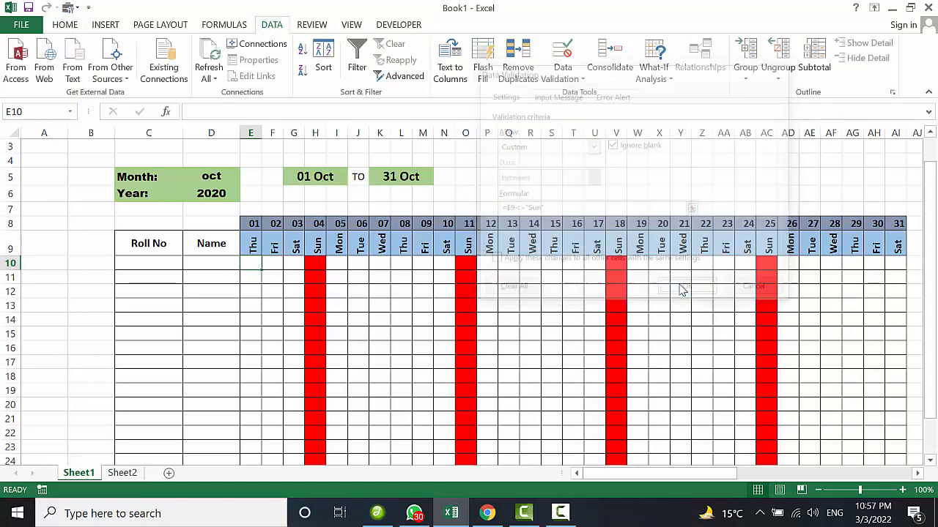
- Fill cell E10 with its validation across row 10 to column AI and down to row 29
drag(262, 268, 902, 402)
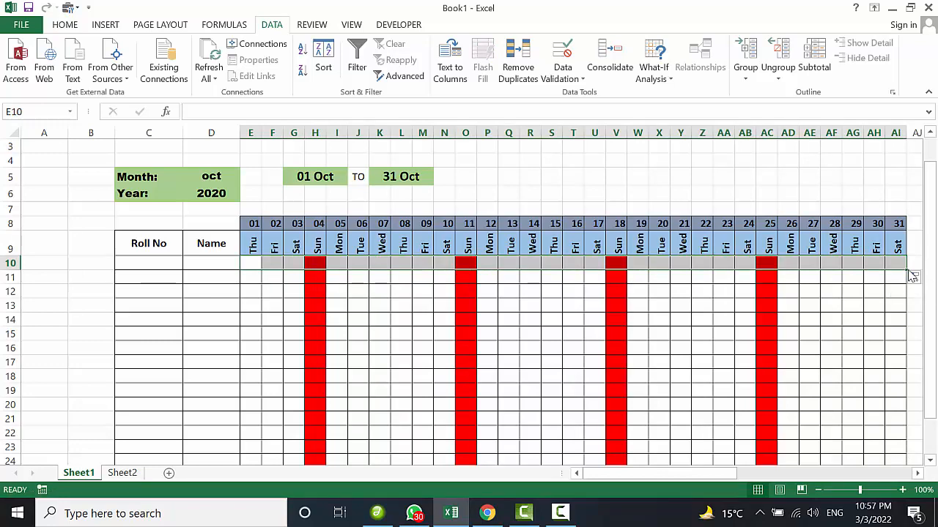
drag(905, 272, 901, 473)
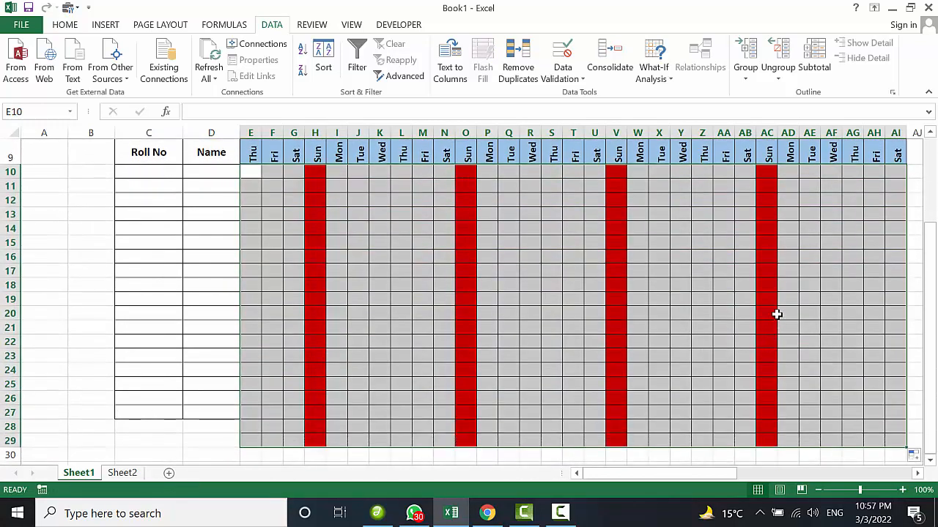
- Test the validation by trying entries in the Sunday cells AC12 and AC10, and cancel the "p" in AC10
scroll(776, 314, up, 2)
click(775, 317)
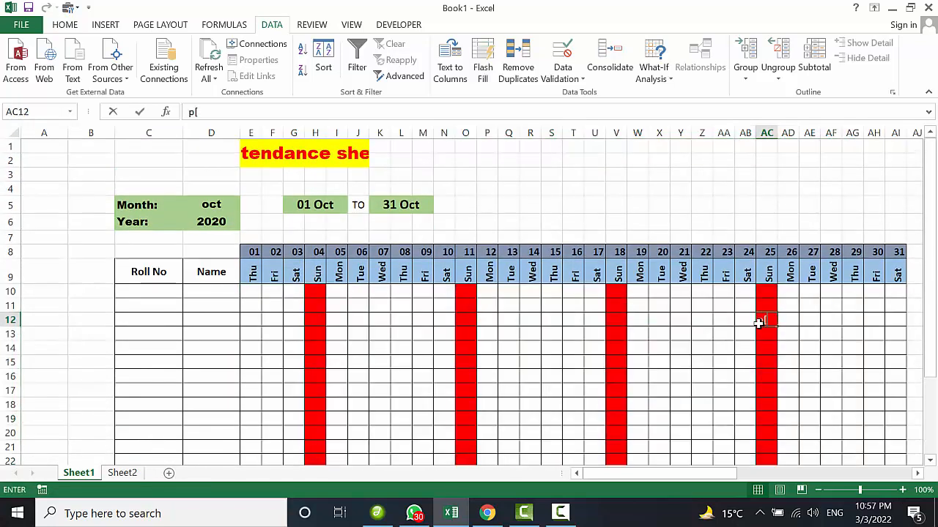
double_click(759, 321)
click(761, 295)
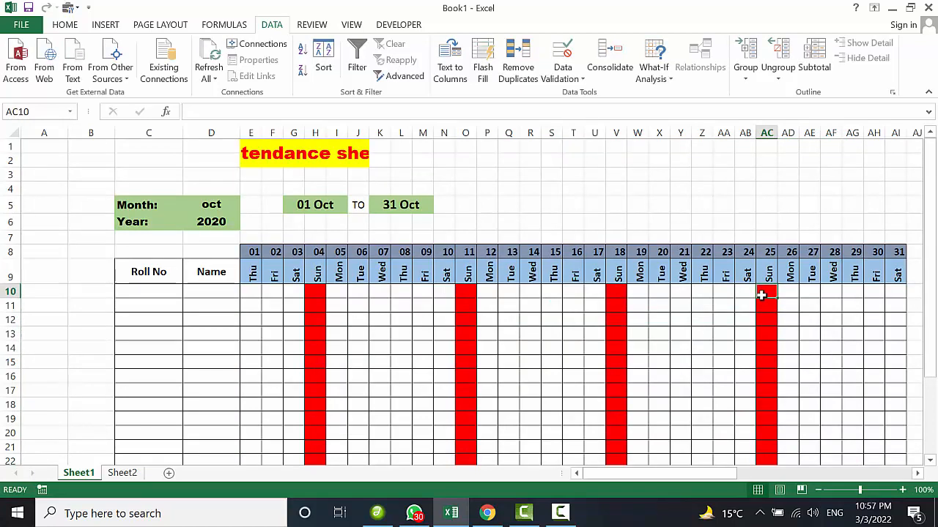
text(p)
key(Return)
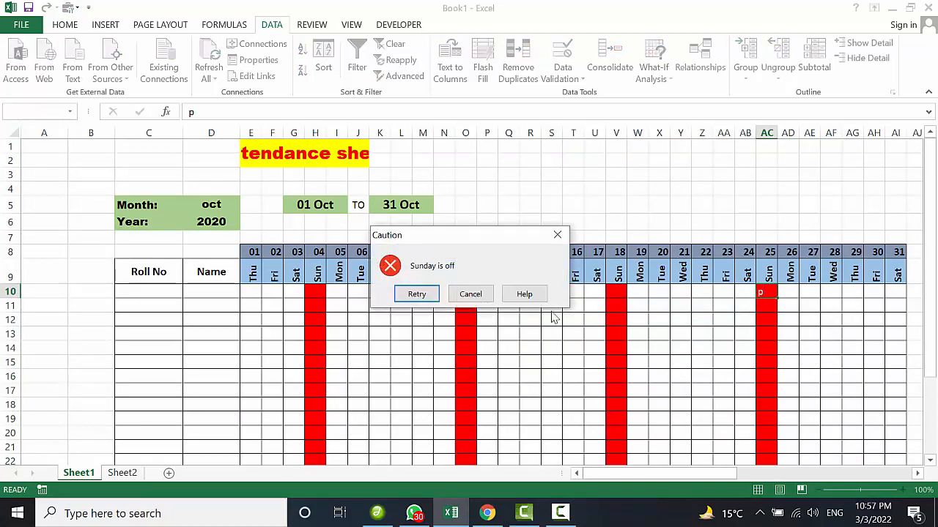
click(471, 293)
- Try entering "p" in the Sunday cell O14 and clear it
click(467, 349)
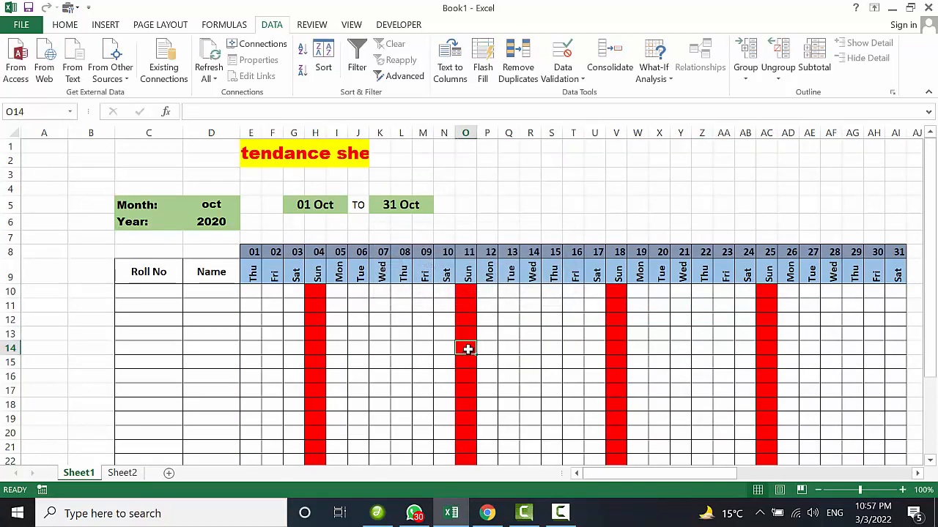
click(589, 390)
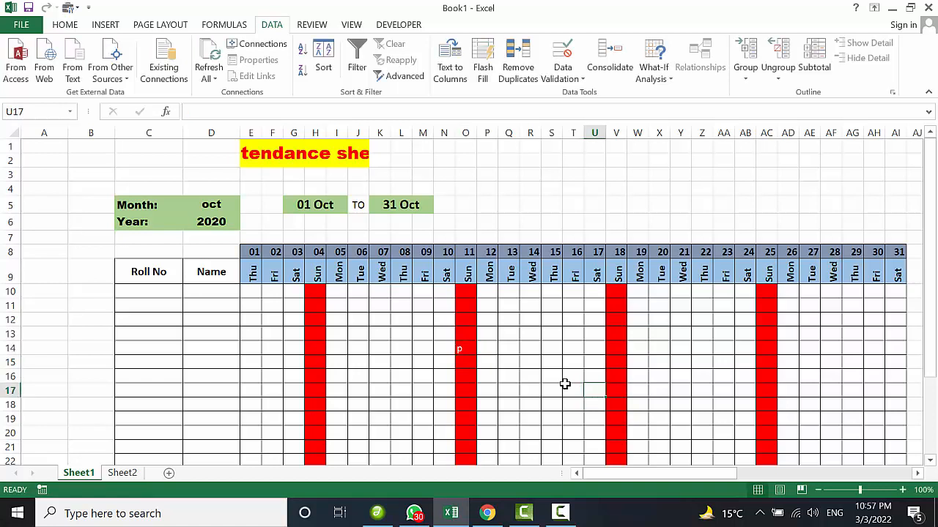
click(462, 349)
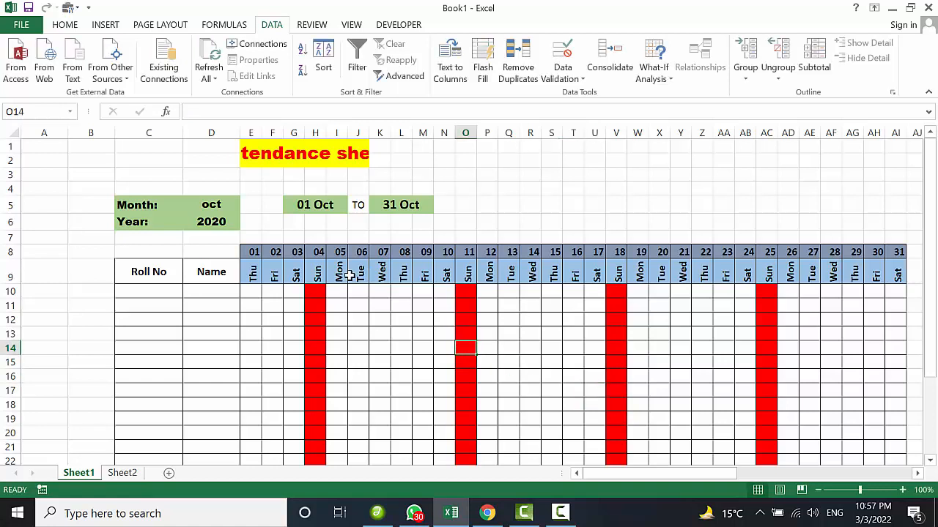
- Re-enter the custom data validation formula of E10 as =E9<>"Sun", check its error alert and apply the settings
click(248, 293)
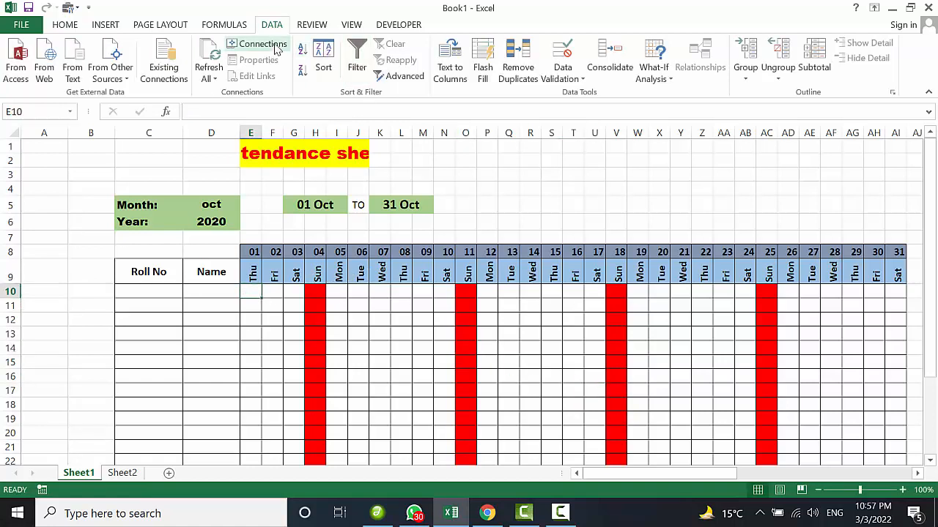
click(574, 79)
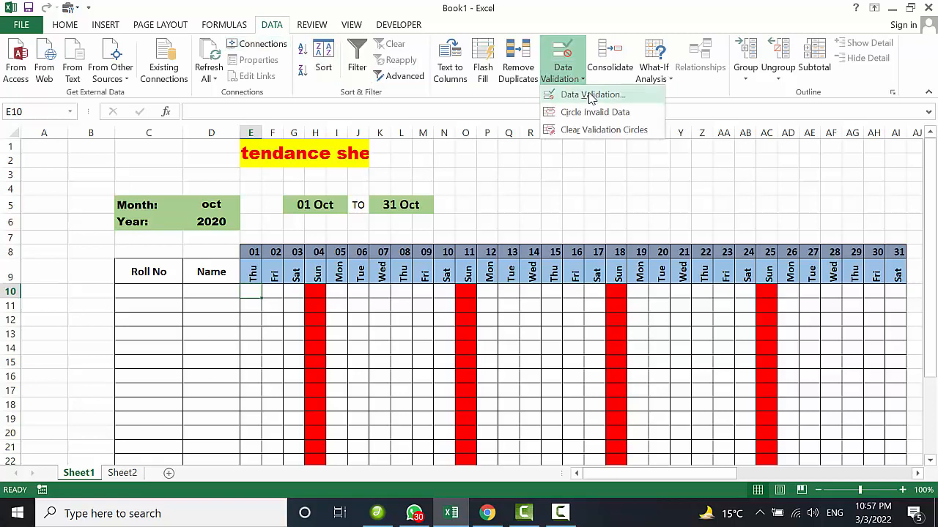
click(590, 94)
drag(569, 208, 488, 210)
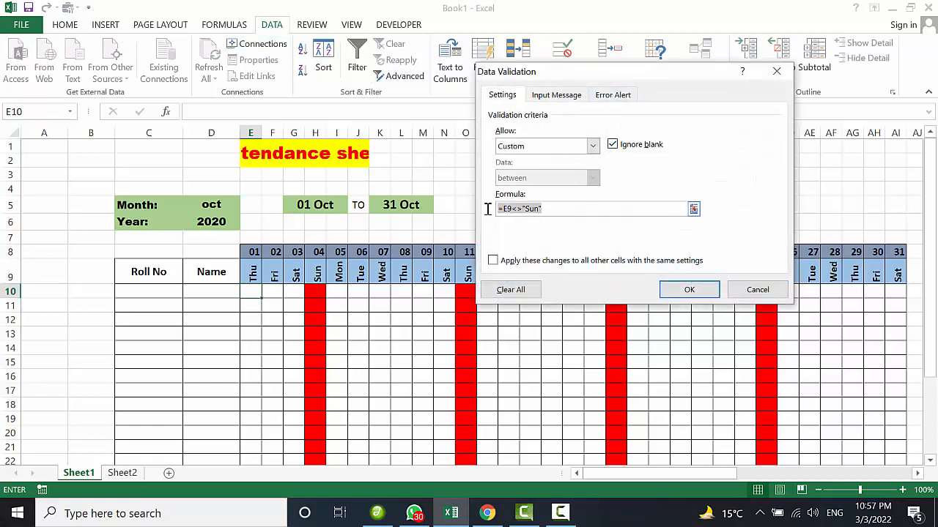
key(BackSpace)
text(=)
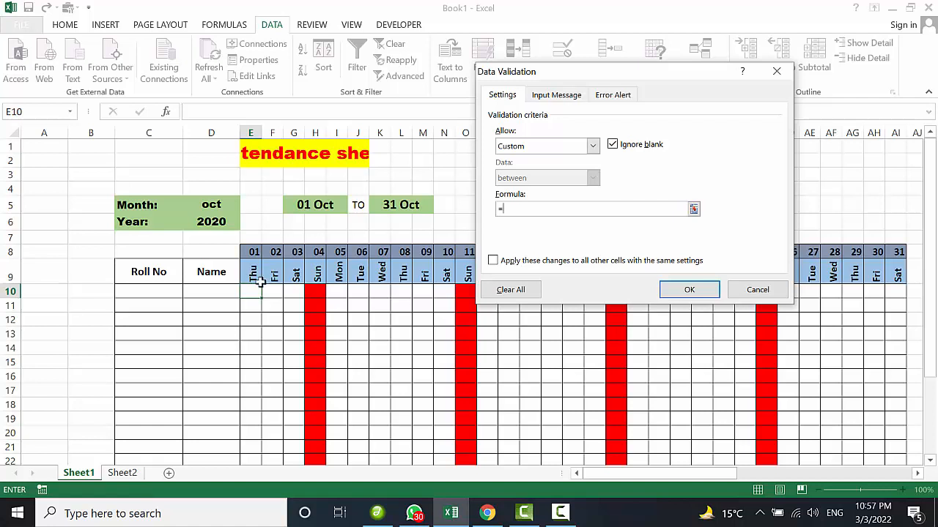
click(251, 275)
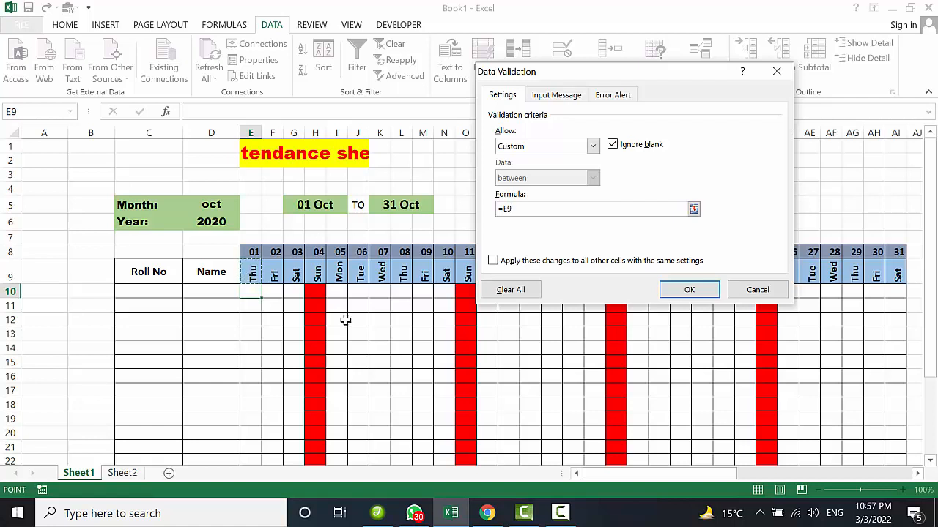
text(<>"Sun)
click(615, 95)
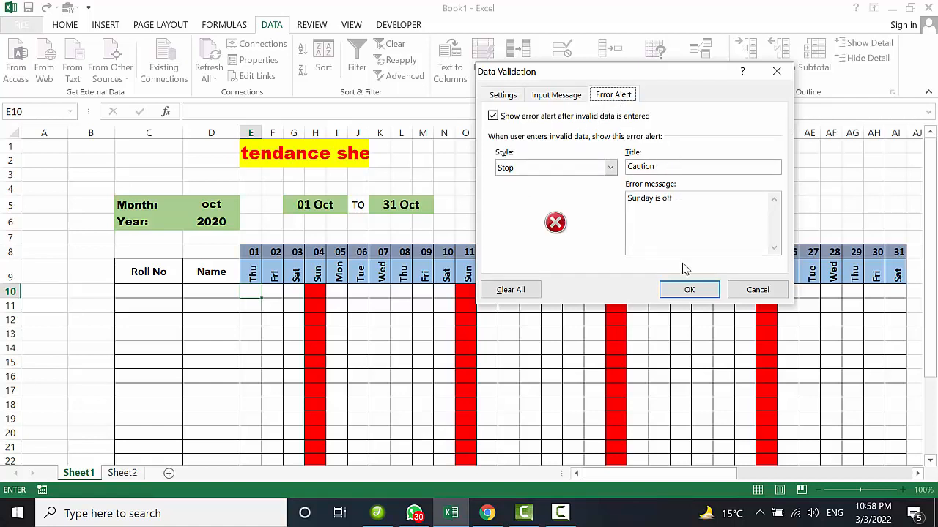
click(689, 289)
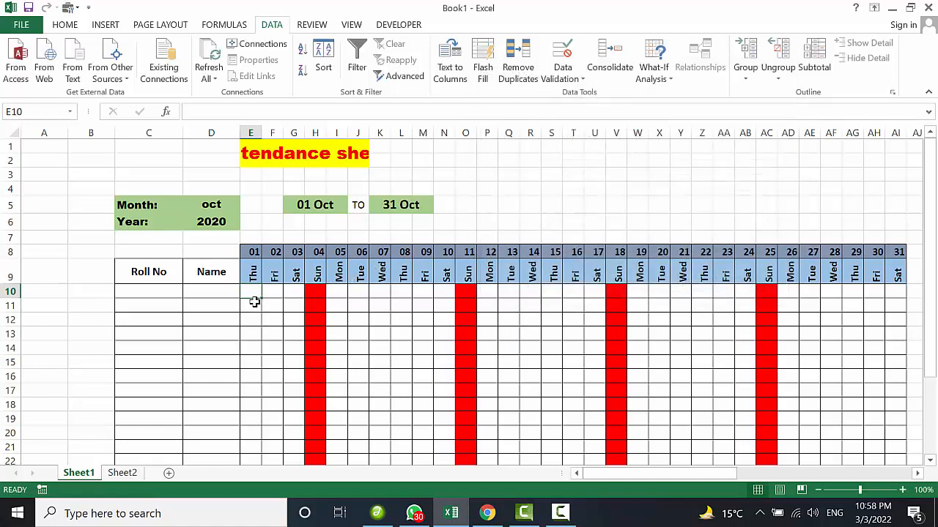
- Fill cell E10 with its validation across row 10 to column AI and down to row 29
drag(259, 298, 910, 322)
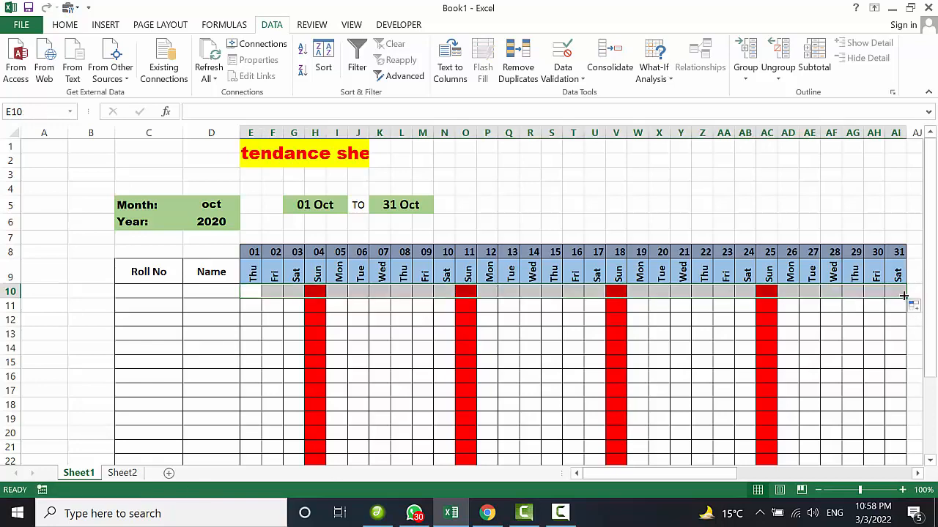
drag(904, 298, 908, 450)
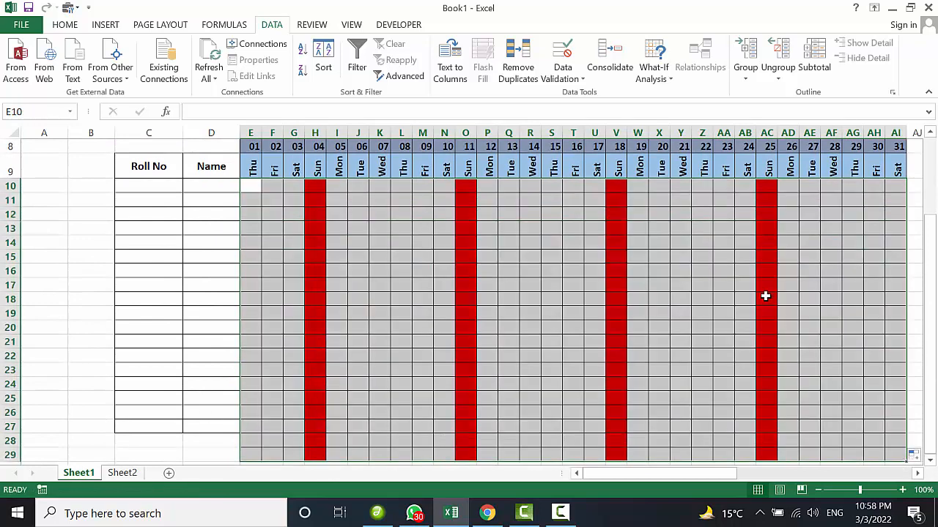
scroll(764, 296, up, 3)
click(729, 318)
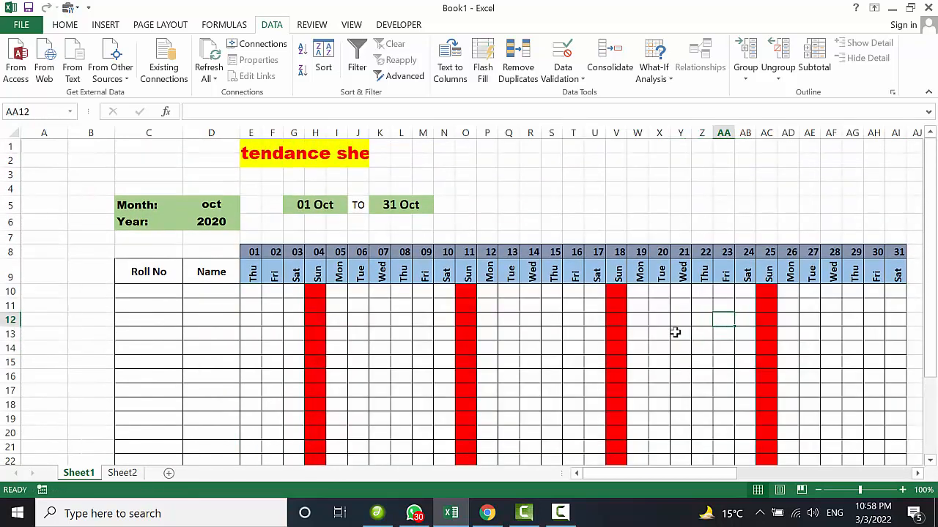
- Test the validation by entering "p" in the Sunday cell V15 and clear the entry
click(617, 359)
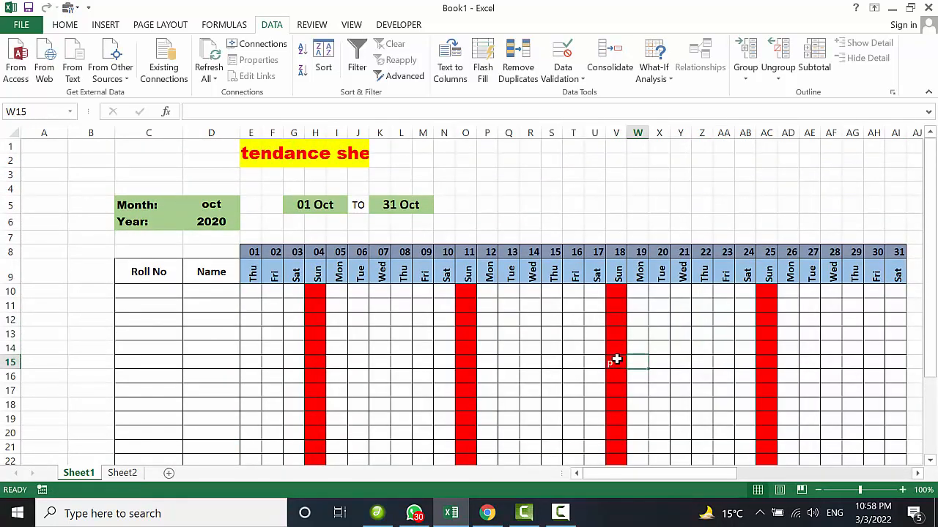
text(p)
key(Escape)
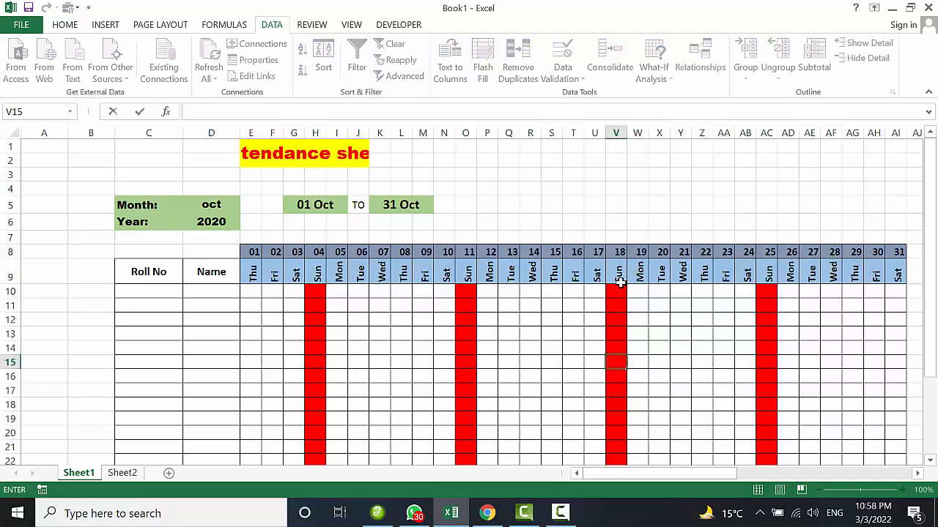
- Try entering "p" in the Sunday cells V10 and AC10 and cancel both entries
click(619, 293)
text(p)
click(678, 339)
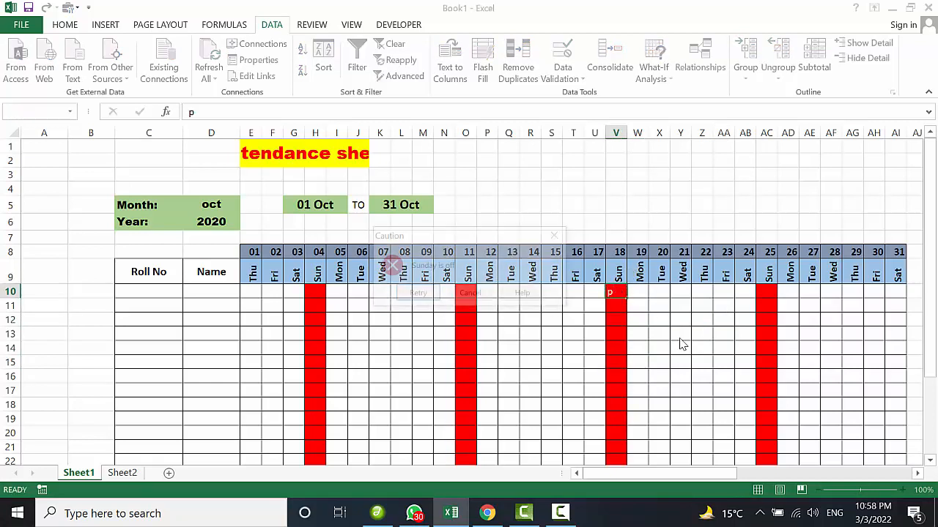
click(472, 294)
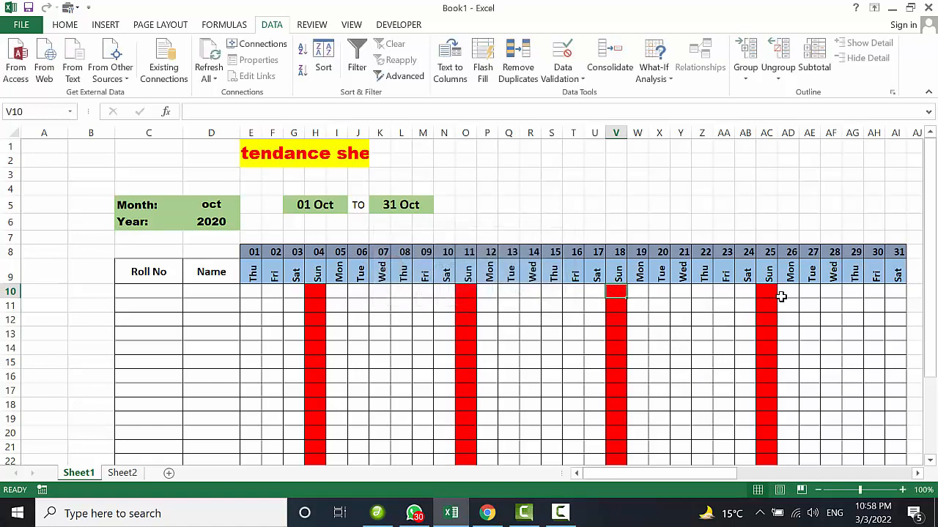
click(761, 291)
text(p)
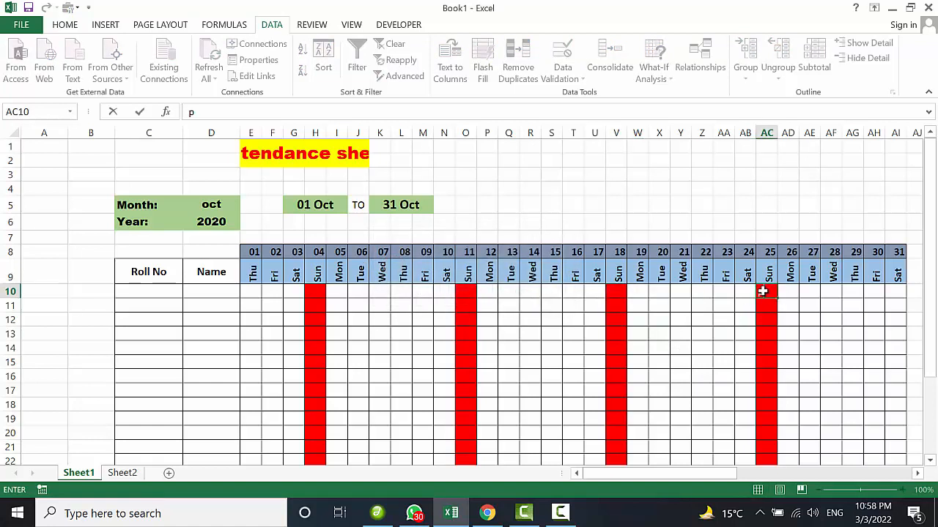
click(733, 339)
click(472, 294)
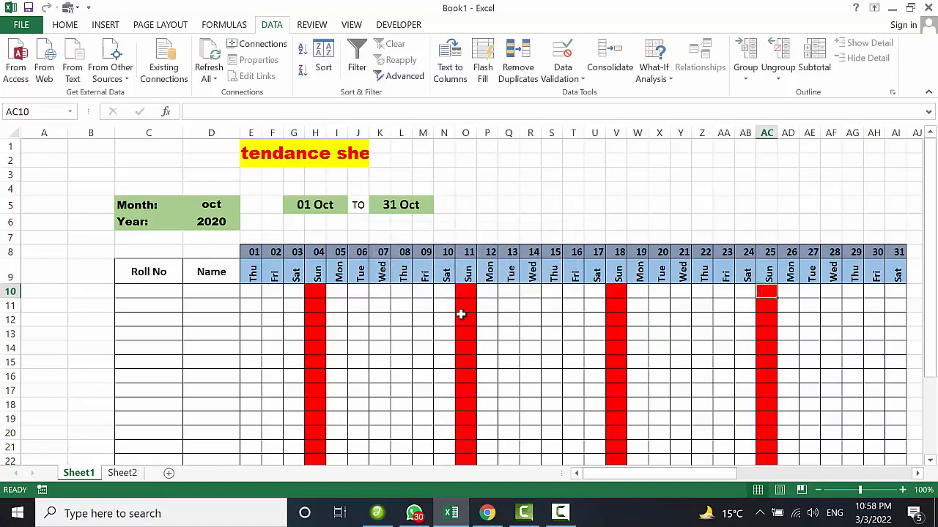
- Try entering "p" in the Sunday cell O11 and clear it
click(462, 309)
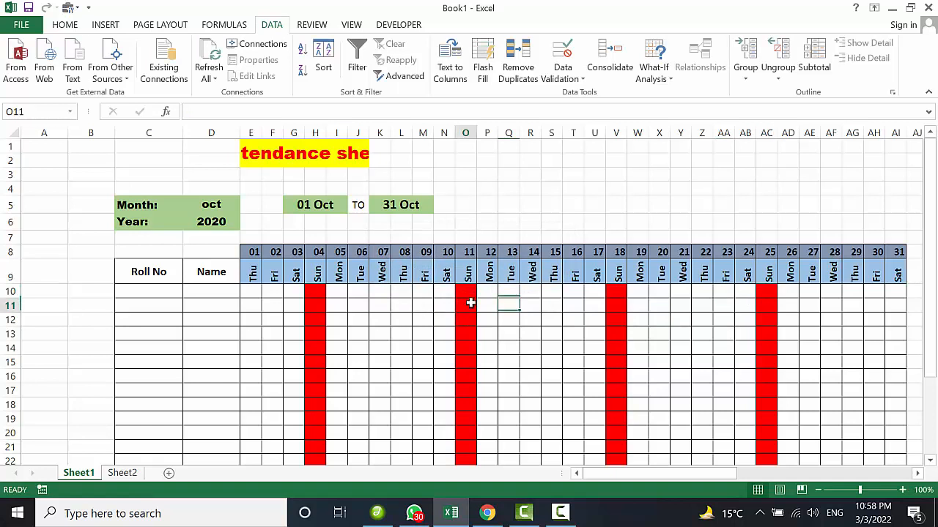
text(p)
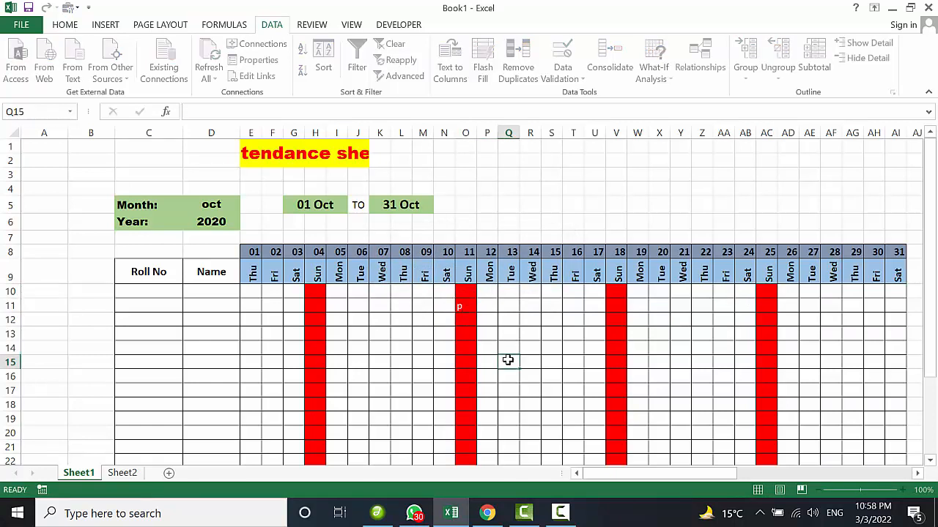
click(462, 306)
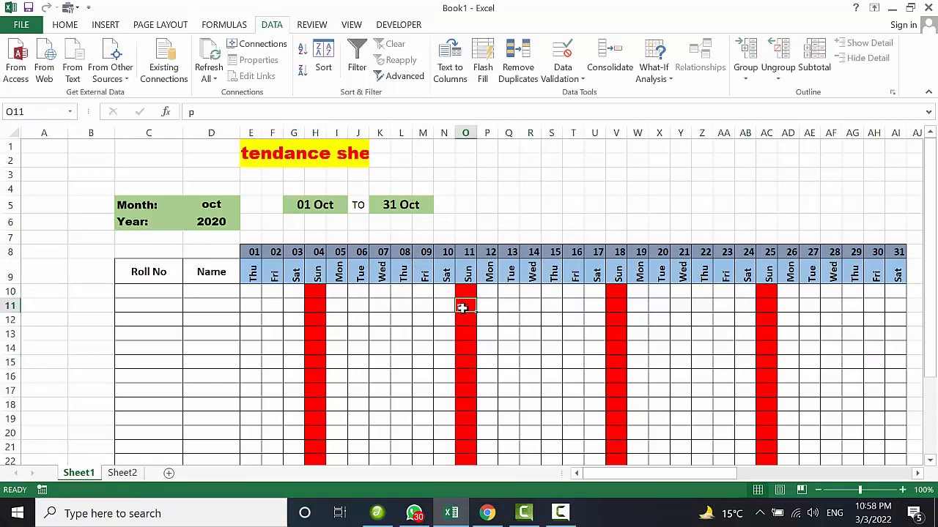
- Check the validation error alert of E11, accept it and fill the cell across row 11 to column AI
click(250, 305)
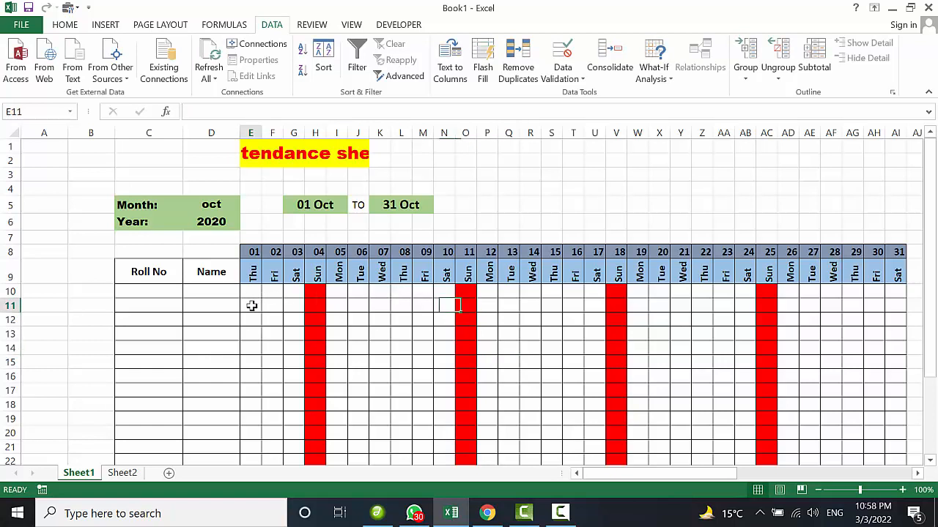
click(561, 76)
click(592, 96)
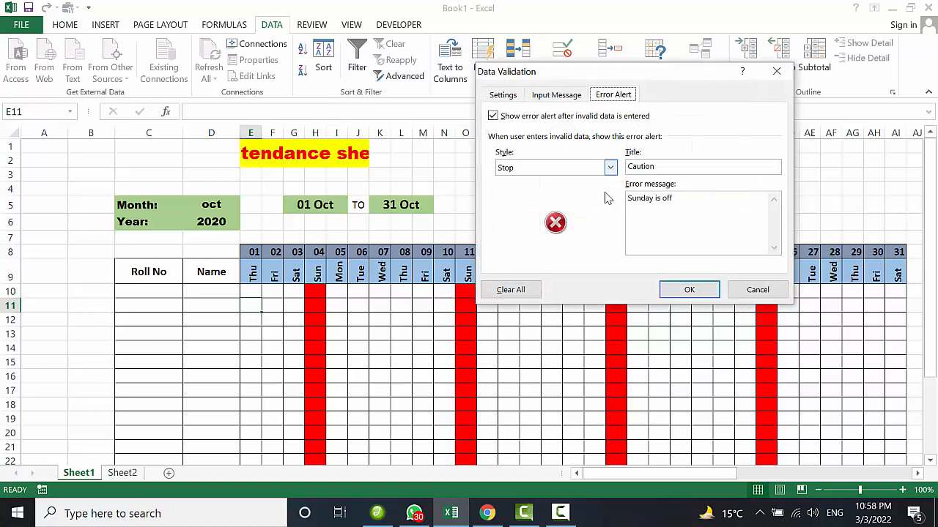
click(676, 288)
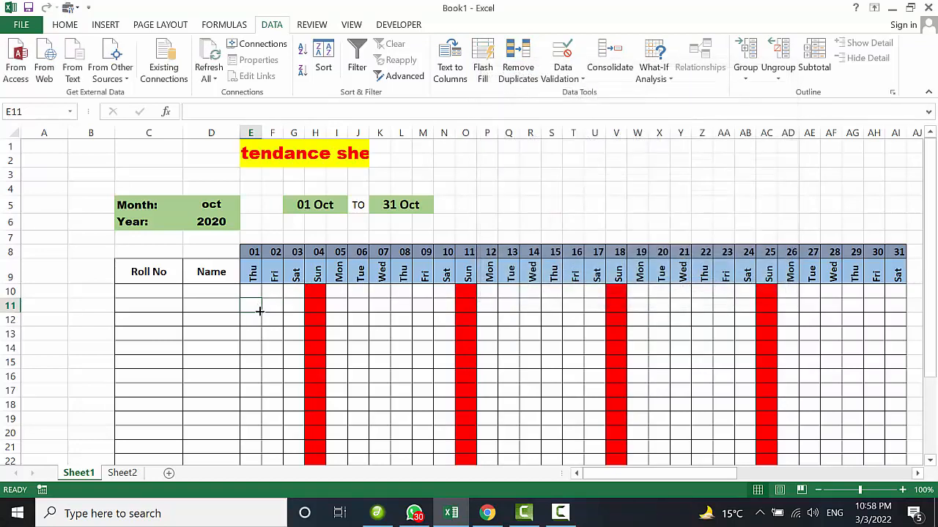
drag(262, 310, 900, 316)
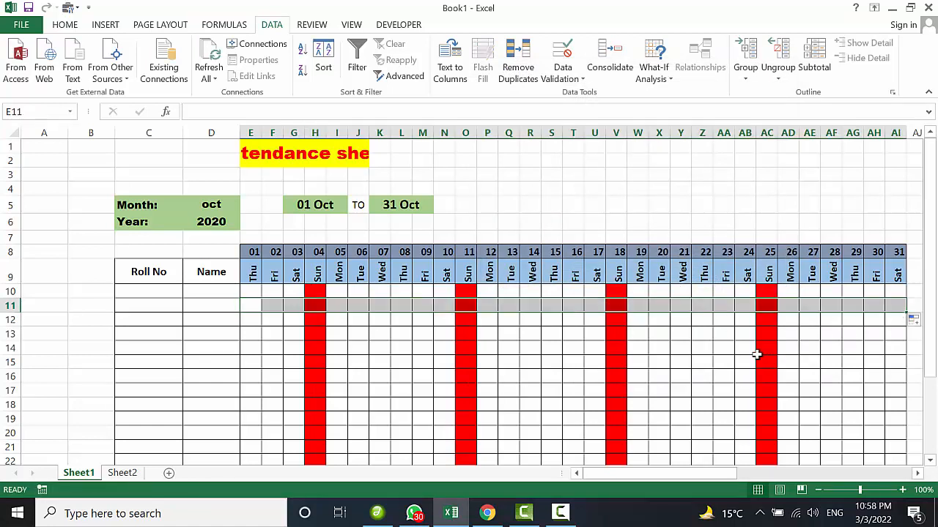
- Test the row 11 validation by entering "p" in the Sunday cells AC11 and V11, and clear both entries
click(766, 307)
text(p)
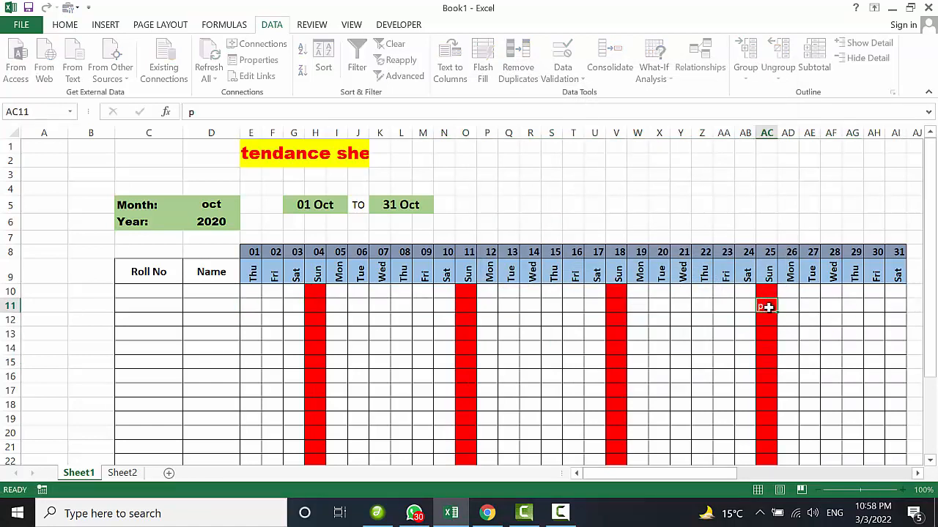
key(Escape)
click(606, 309)
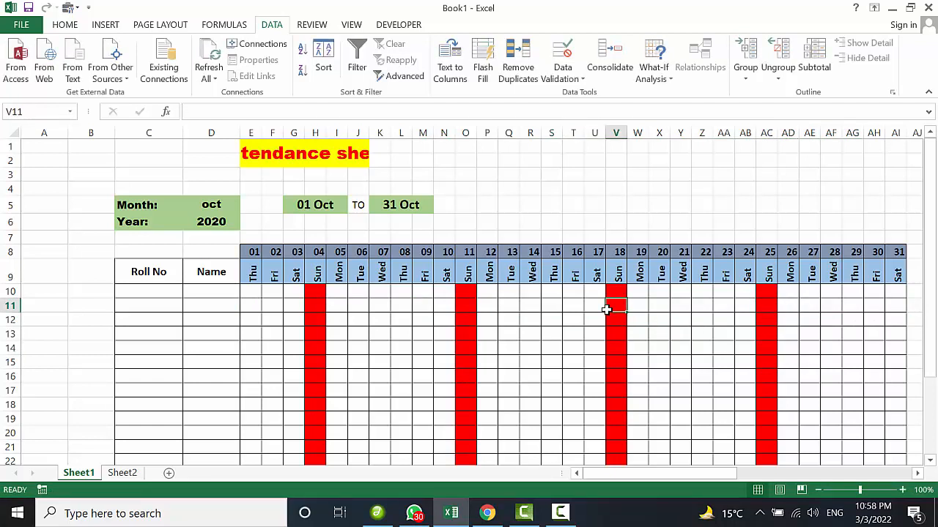
text(p)
click(660, 362)
click(616, 304)
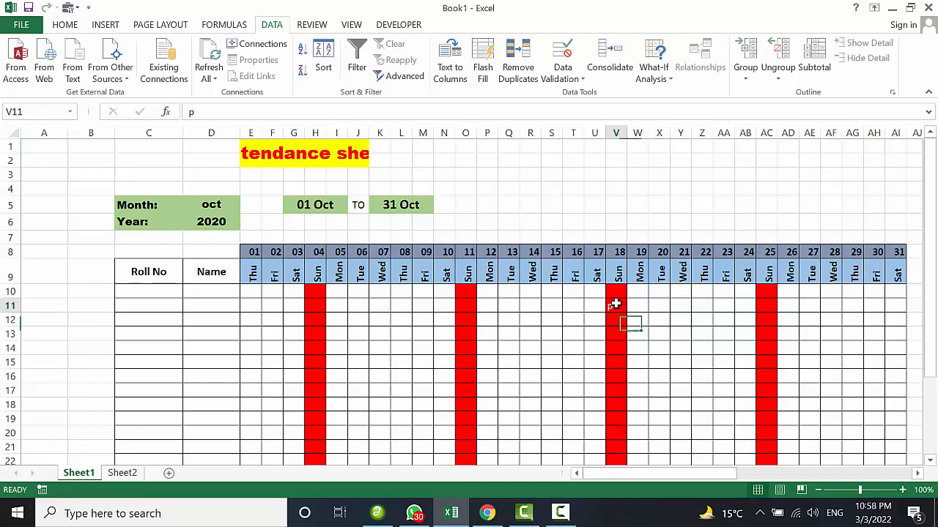
key(BackSpace)
click(528, 319)
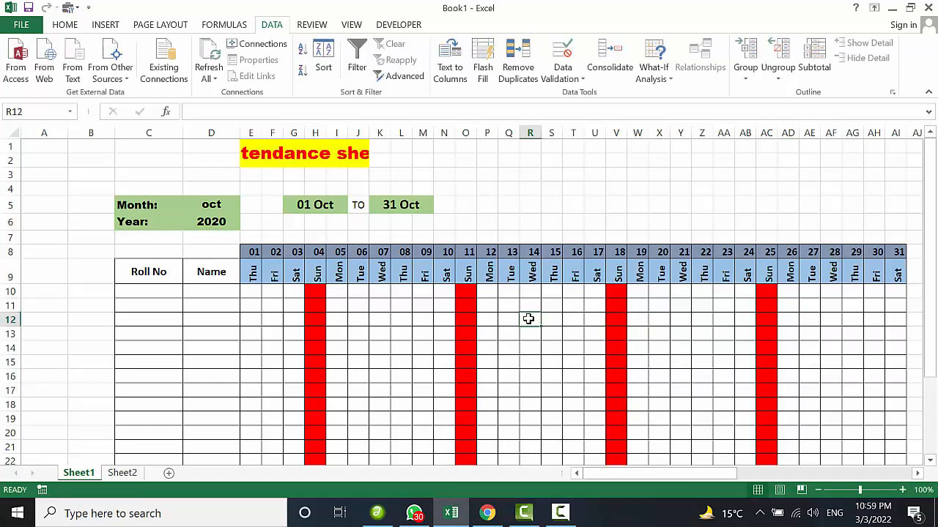
- Set the custom validation formula of E11 to =E9<>"Sun" and fill the cell across row 11 to column AI
click(255, 305)
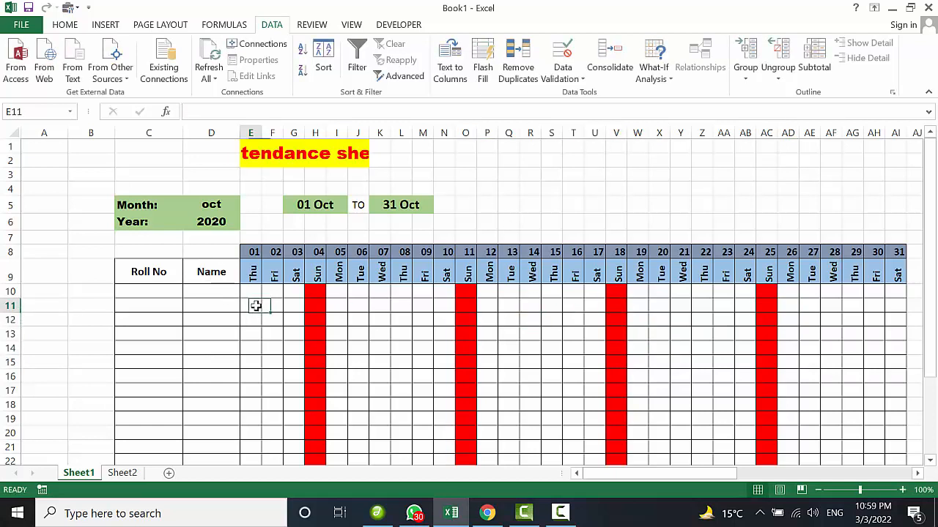
click(561, 78)
click(586, 93)
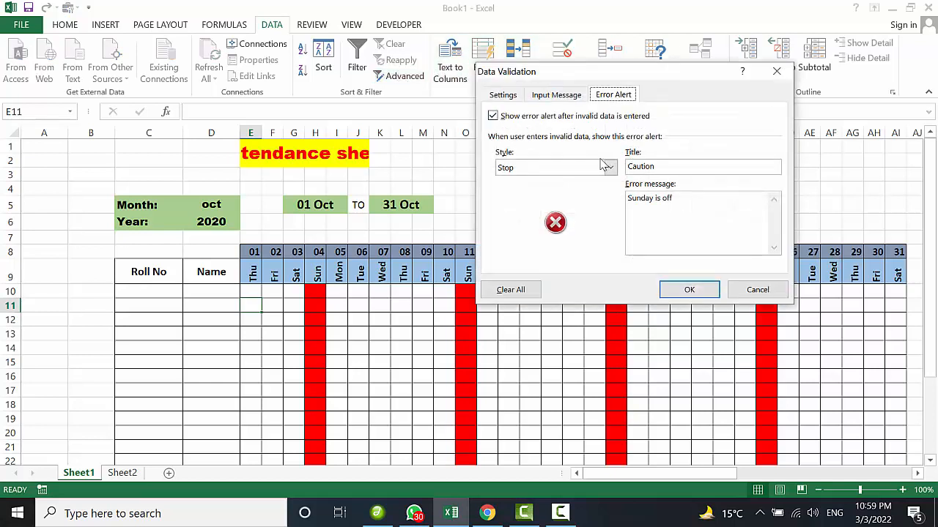
click(505, 97)
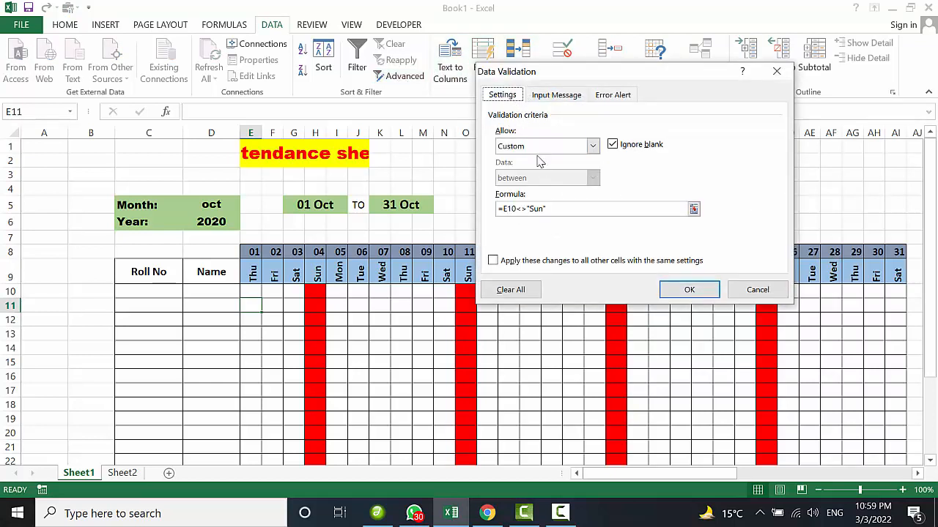
drag(559, 209, 496, 211)
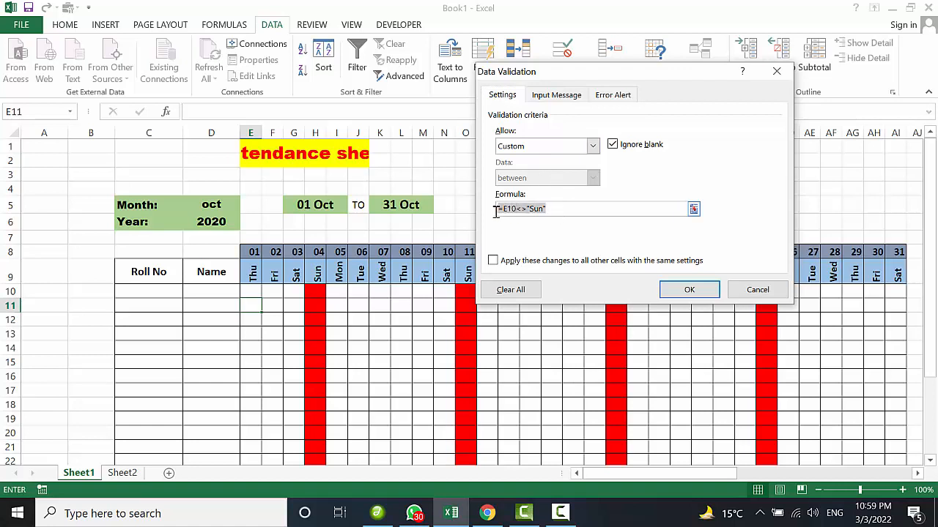
text(=)
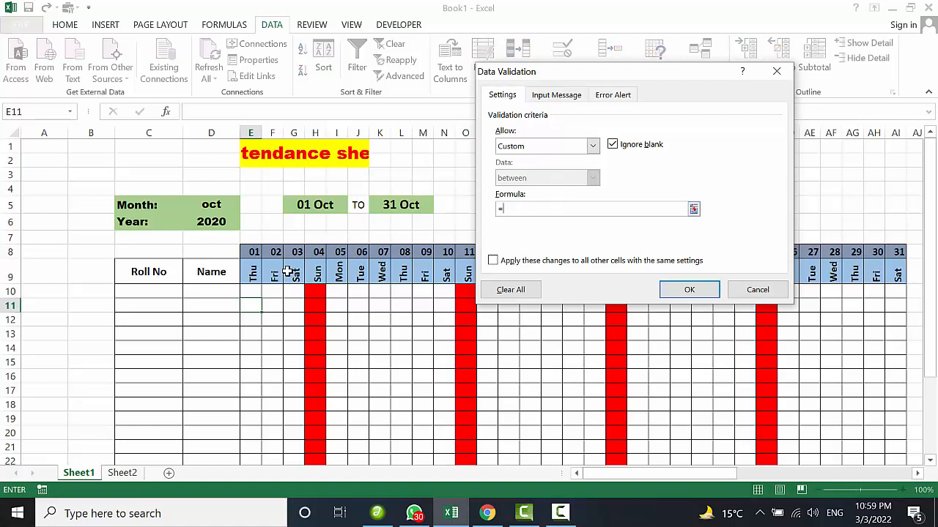
click(249, 274)
text(<>)
text("Sun")
click(609, 98)
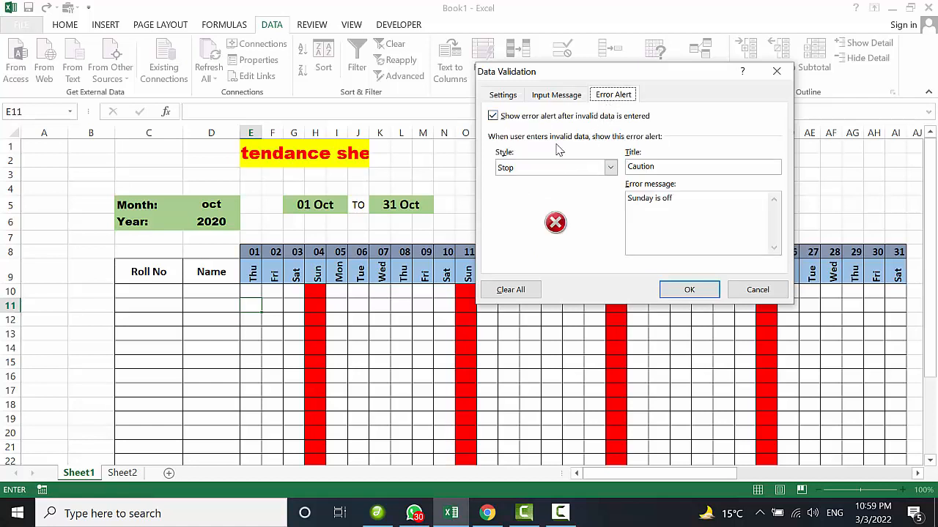
click(677, 289)
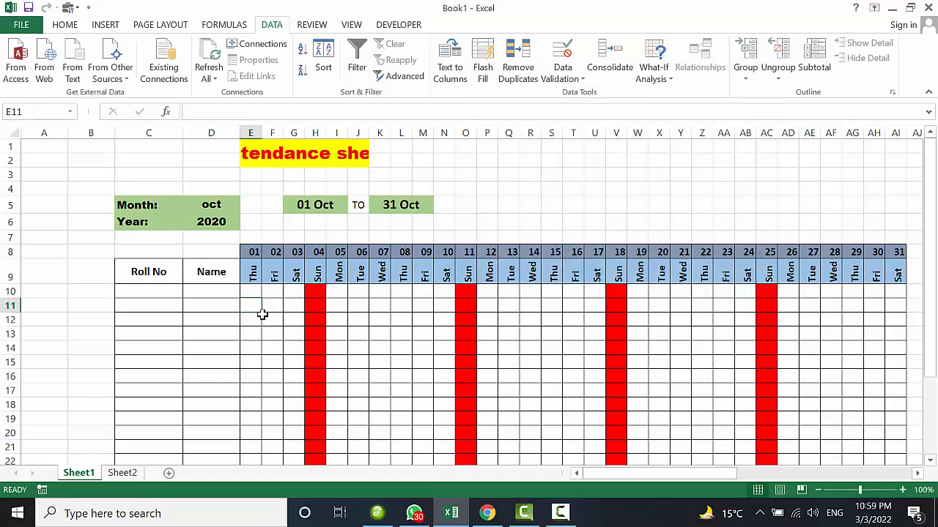
drag(262, 314, 900, 311)
click(512, 364)
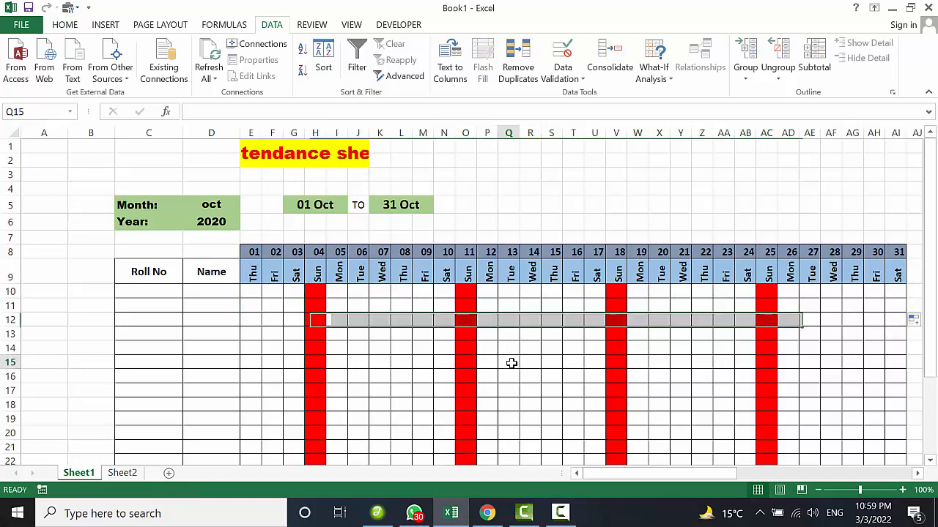
- Test the row 11 validation by entering "p" in the Sunday cell O11, and cancel the entry
click(465, 306)
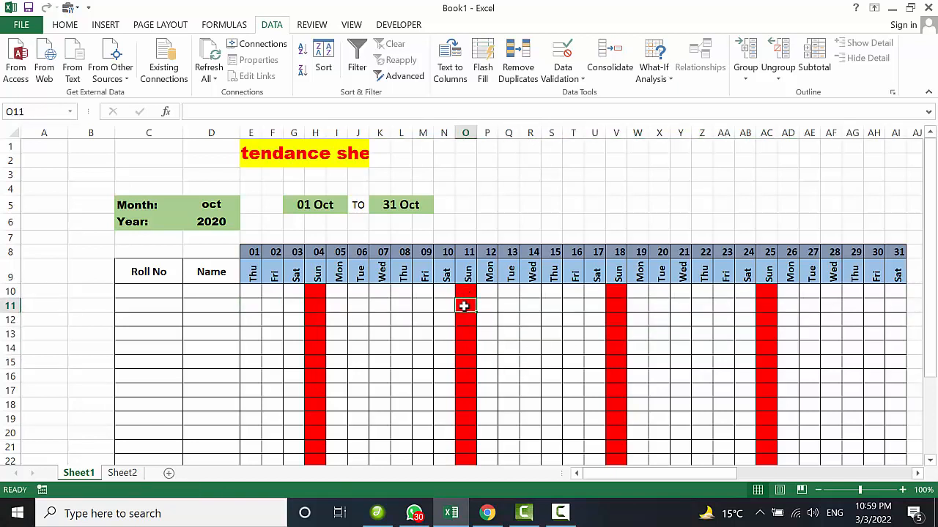
text(p)
key(Return)
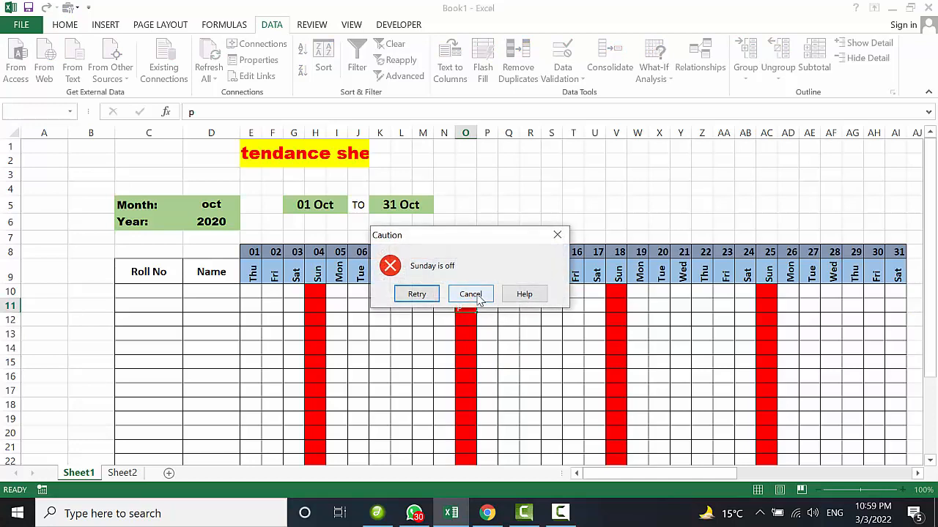
click(470, 294)
scroll(499, 364, down, 1)
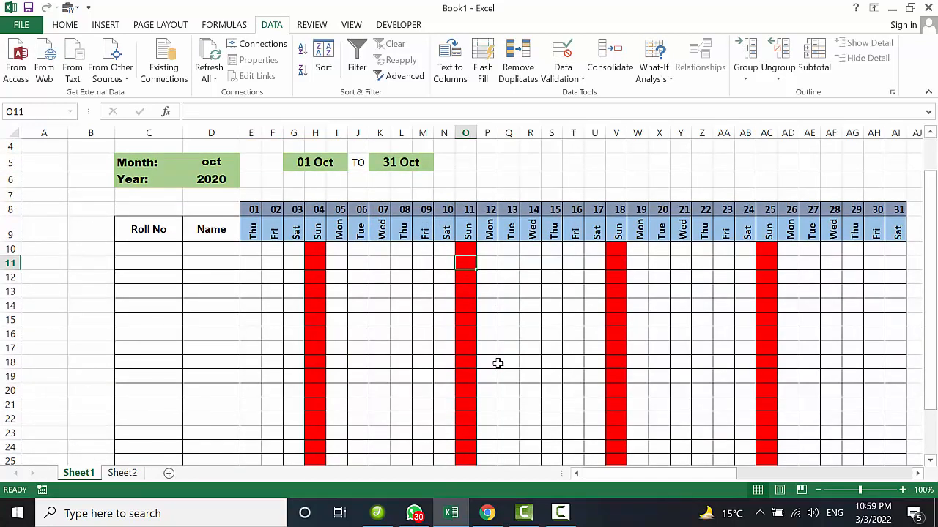
scroll(498, 363, down, 1)
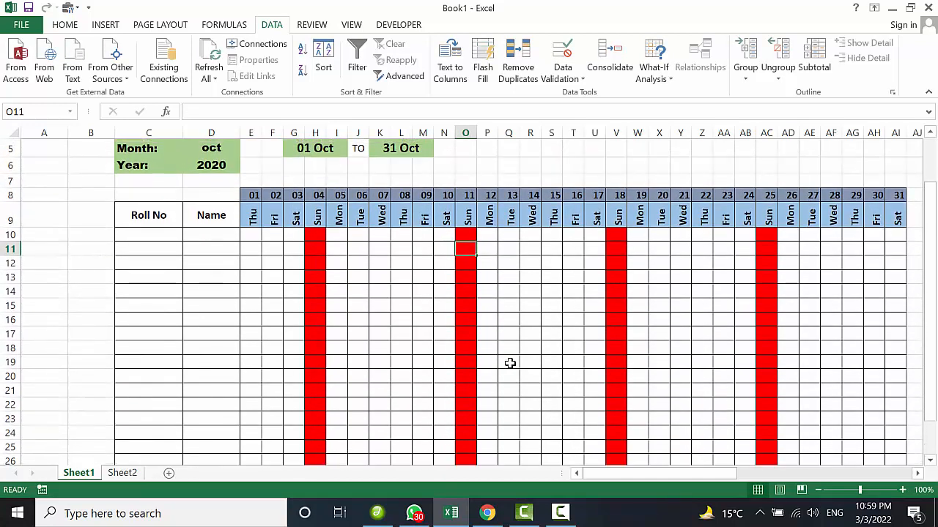
scroll(370, 312, up, 1)
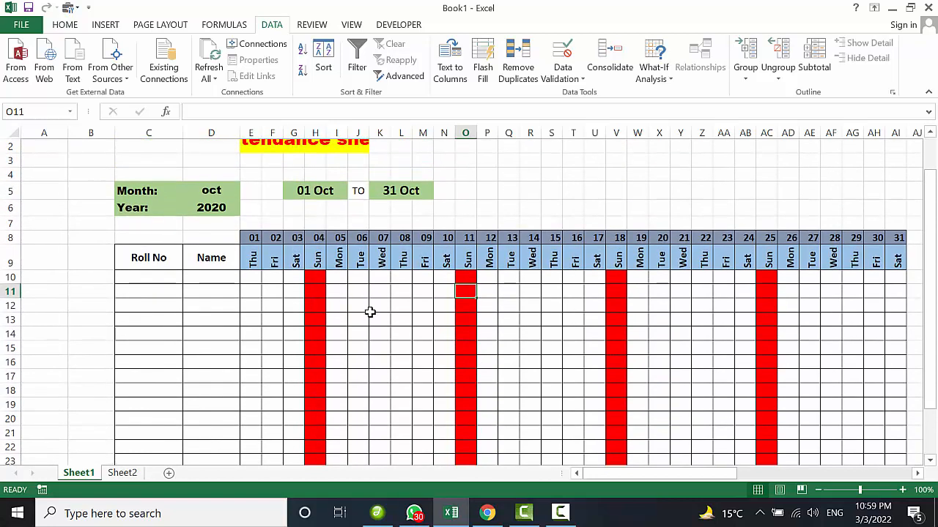
- Enter roll numbers 1 and 2 in C10 and C11 and fill the series down to C20
click(166, 278)
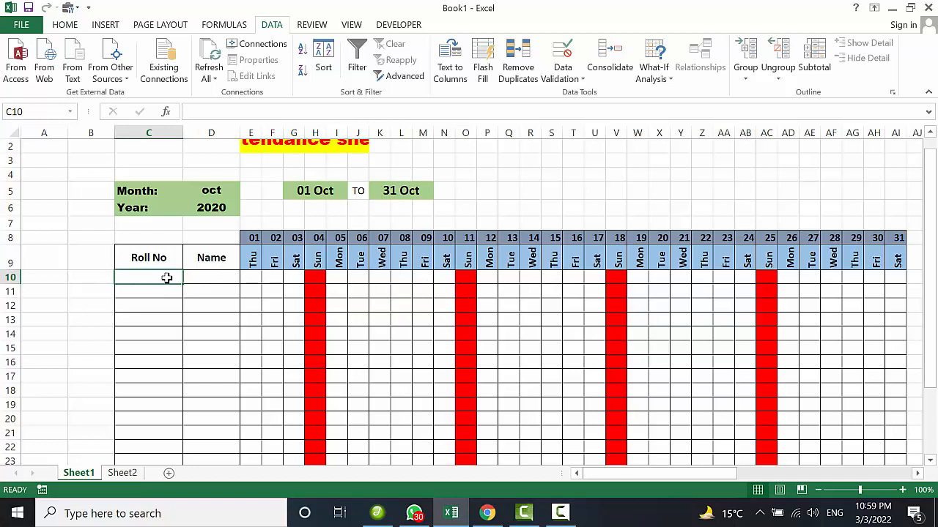
text(01)
key(Up)
key(Down)
click(163, 292)
text(2)
click(183, 359)
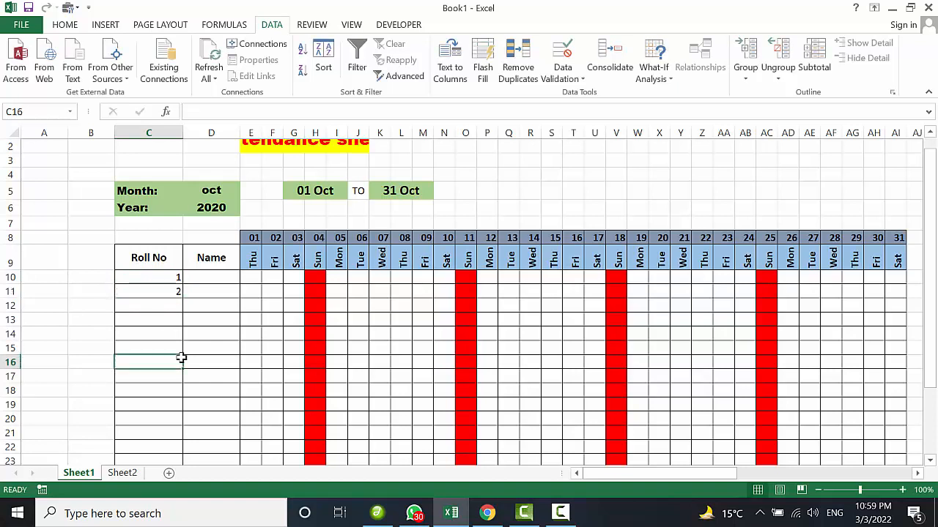
drag(165, 271, 182, 419)
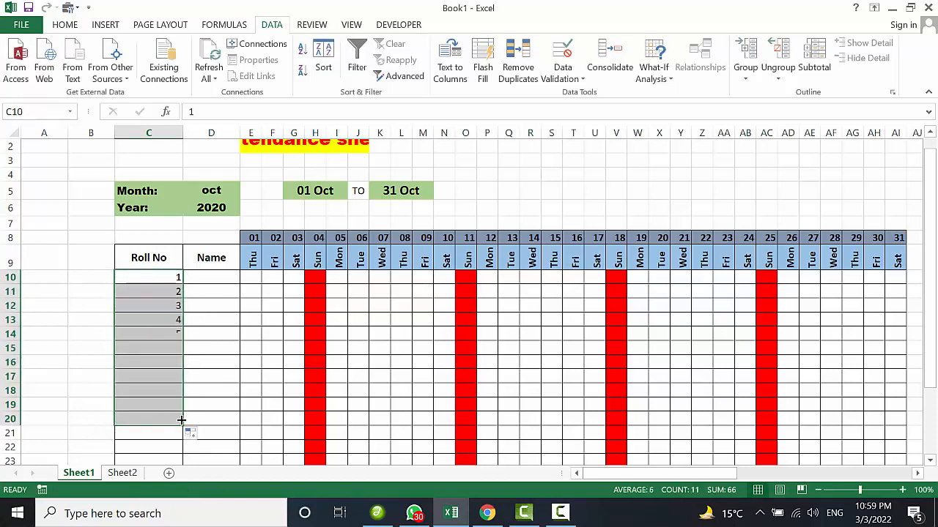
- Enter the first five students' names in the Name column, cells D10 to D14
click(209, 276)
text(asad)
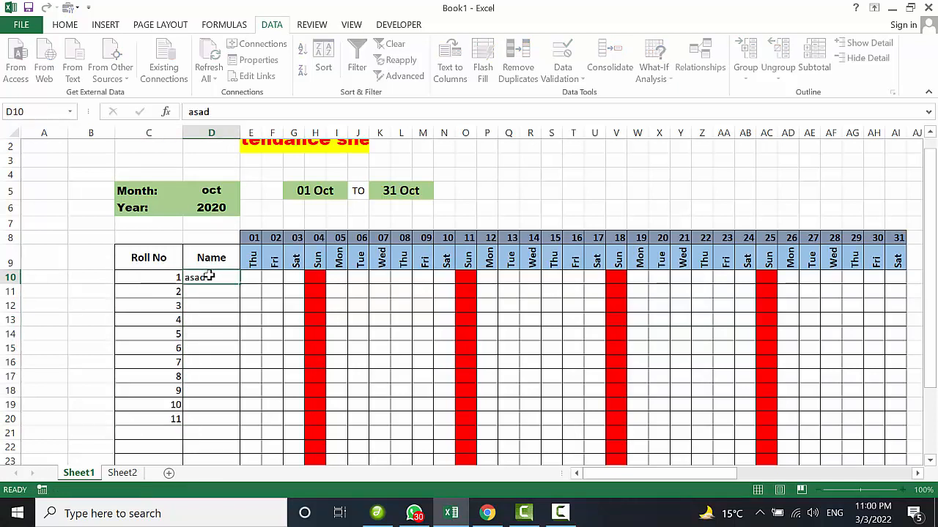
key(Return)
text(kh)
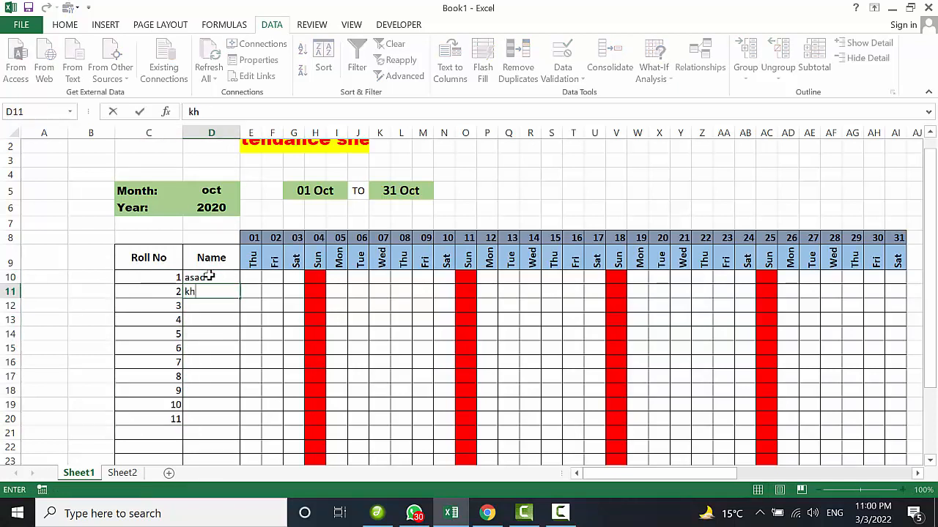
text(an)
key(Return)
text(hamid)
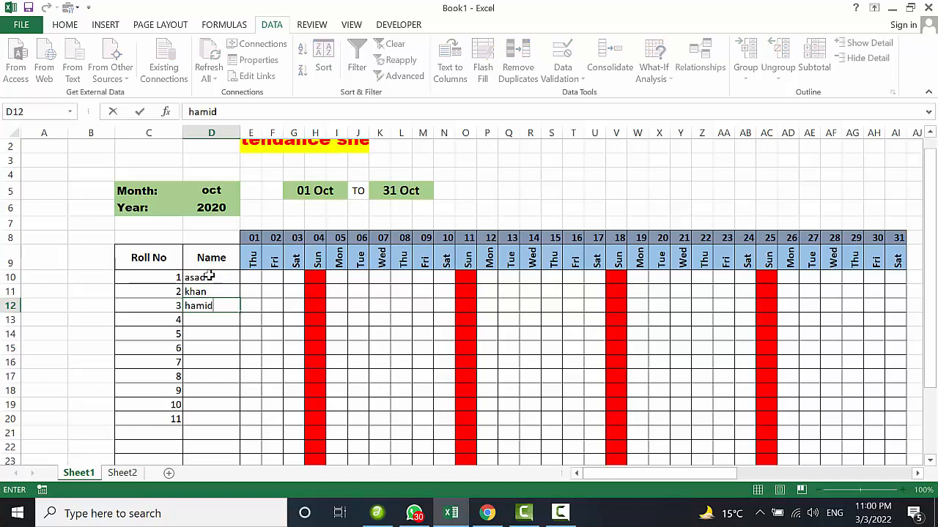
key(Return)
text(wa)
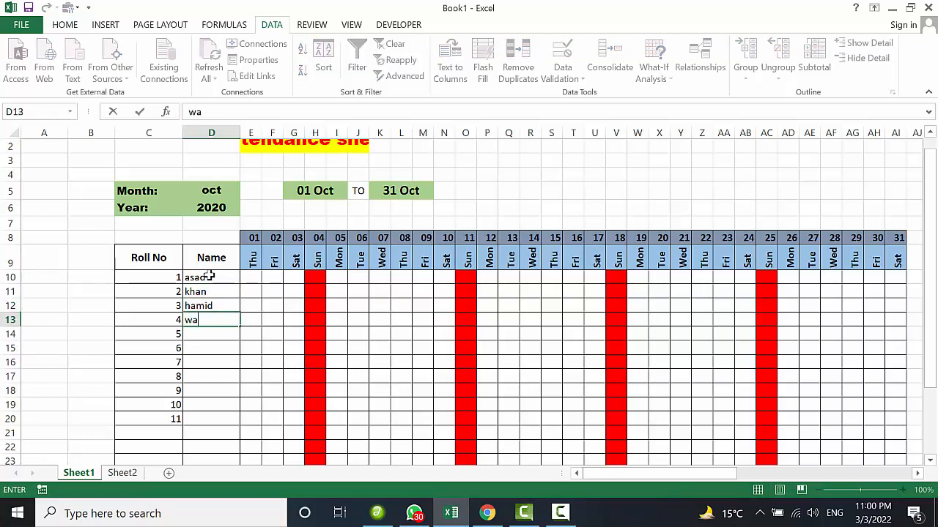
text(hid)
key(Return)
text(waqas)
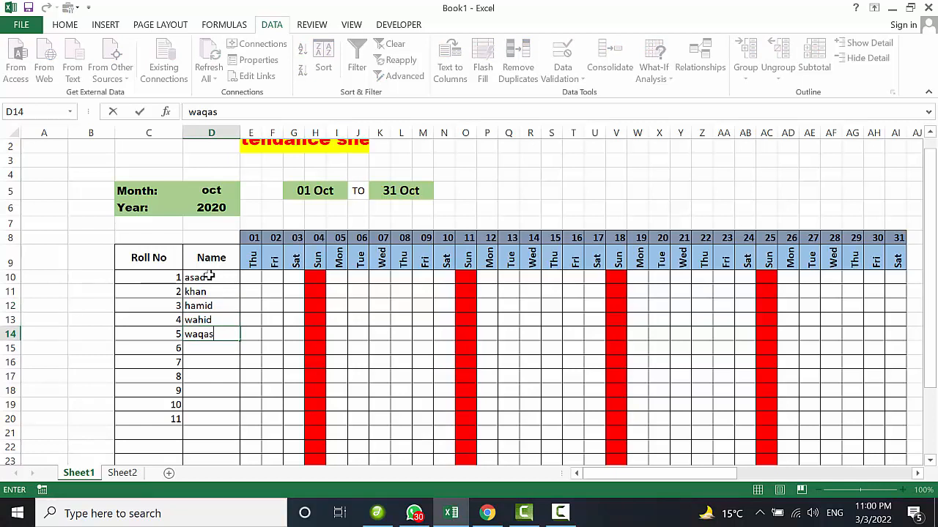
- Mark the first student's attendance for the 1st to 3rd as p, p and a in E10:G10
click(255, 277)
text(p)
key(Tab)
text(p)
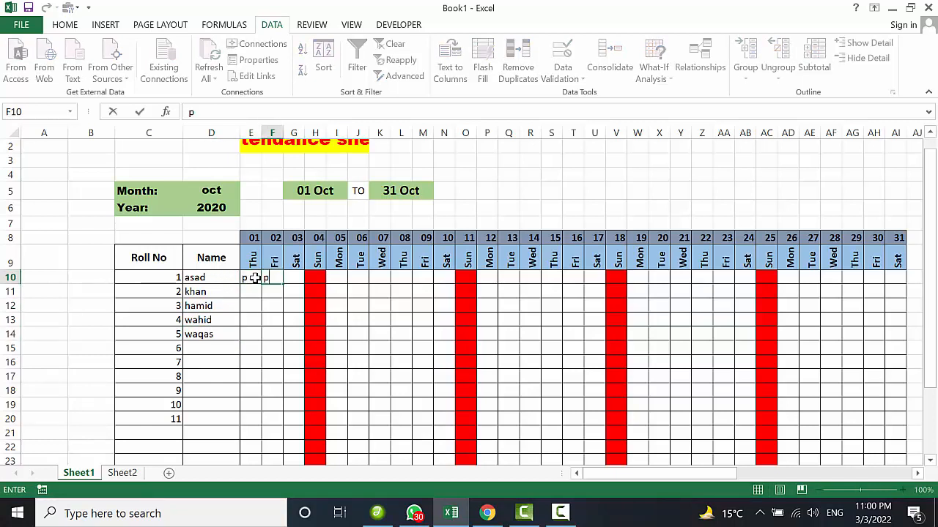
key(Tab)
text(a)
key(Tab)
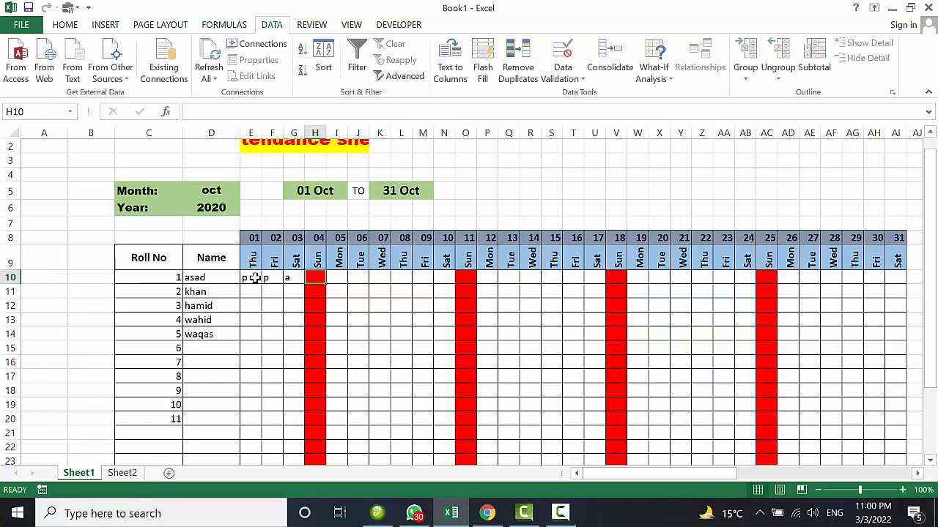
- Try entering "p" for the first student in the Sunday cell H10, and cancel the entry
text(p)
key(Tab)
key(Tab)
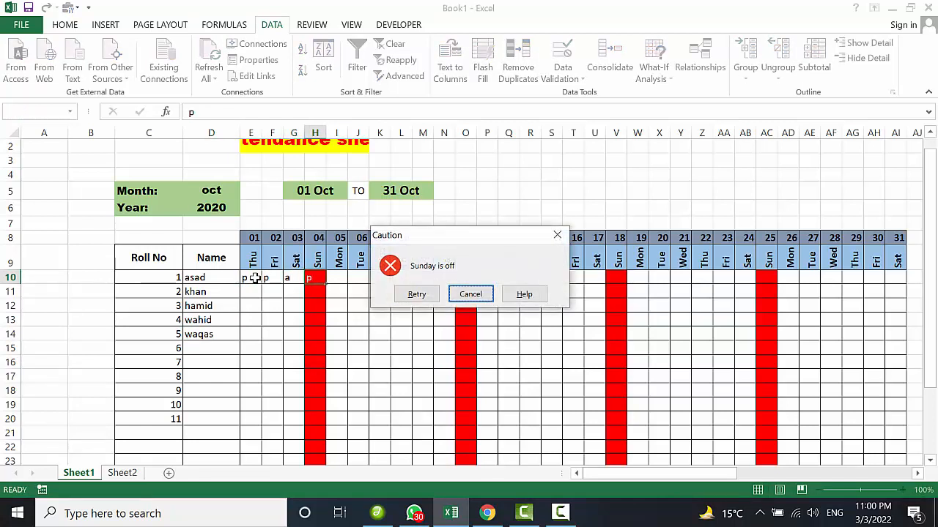
key(Return)
key(Tab)
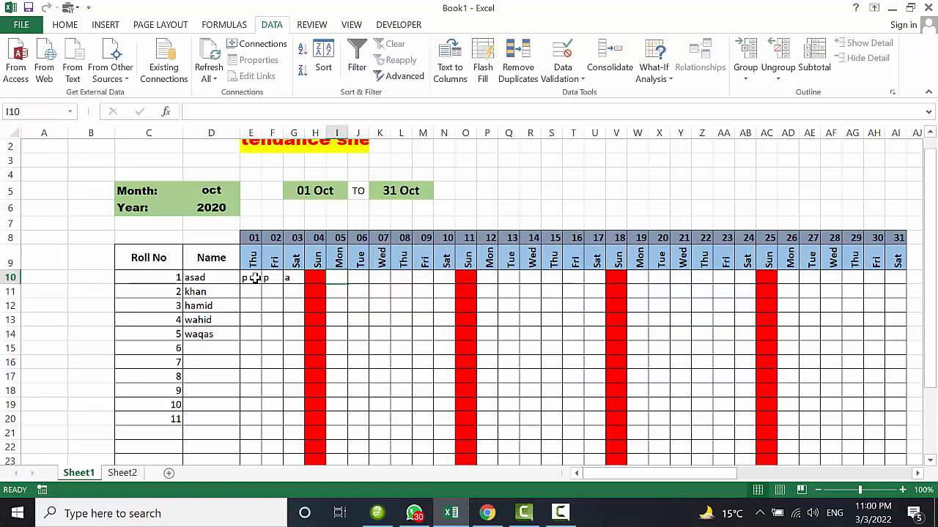
- Mark the first student's attendance as a in I10 and p in J10
text(a)
key(Tab)
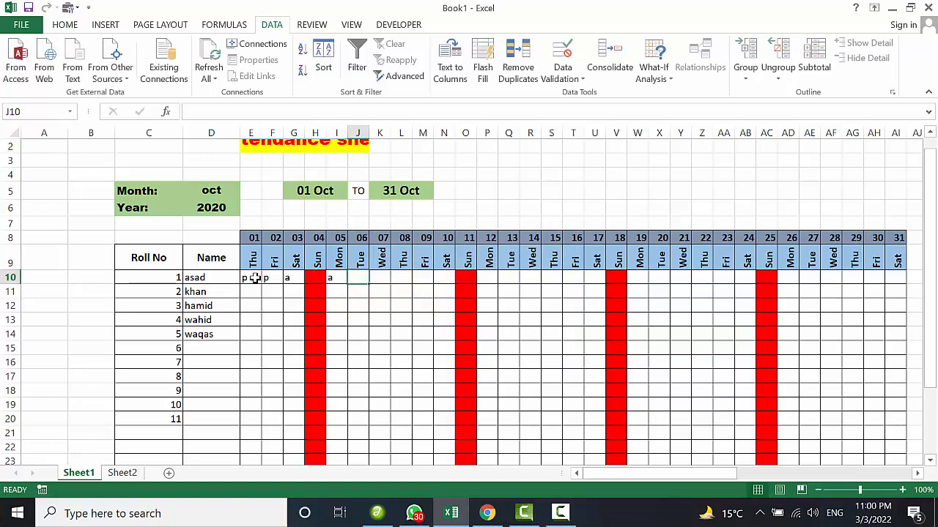
text(p)
key(Tab)
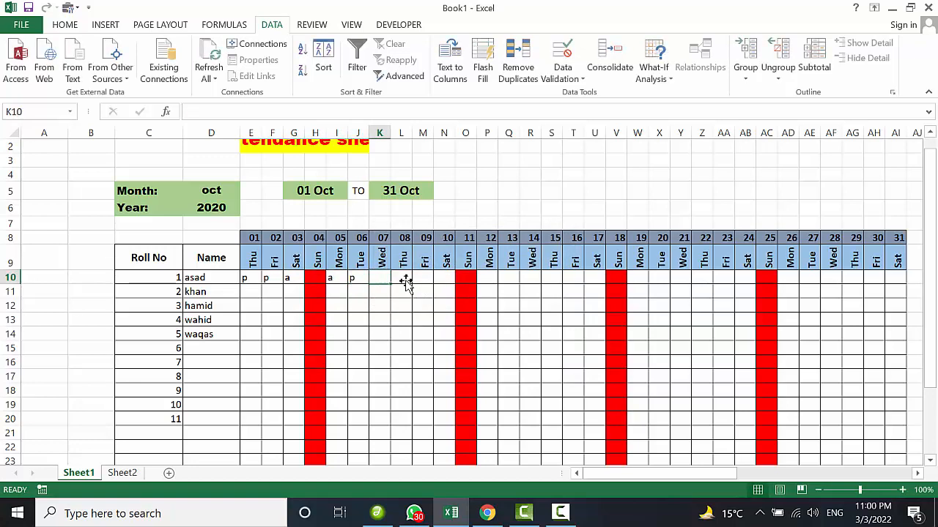
scroll(511, 296, right, 2)
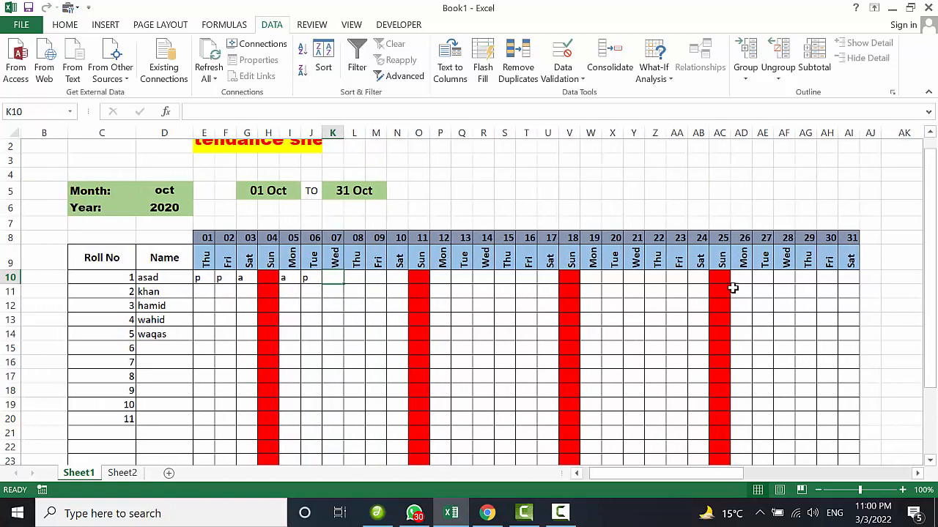
click(871, 279)
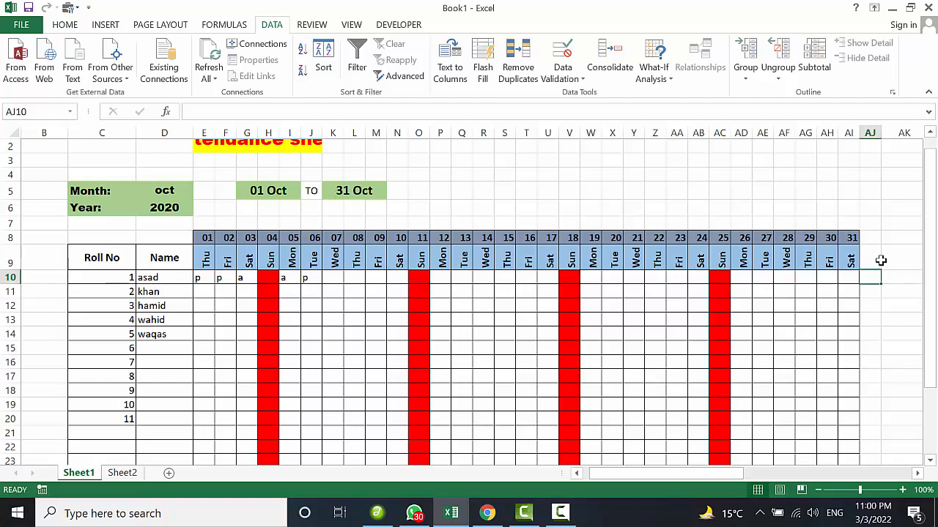
scroll(657, 213, up, 1)
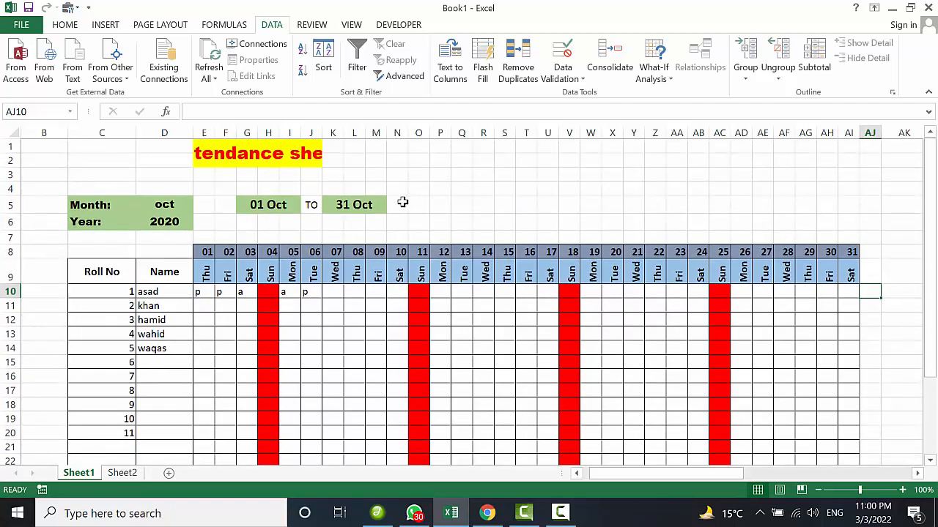
drag(323, 128, 348, 128)
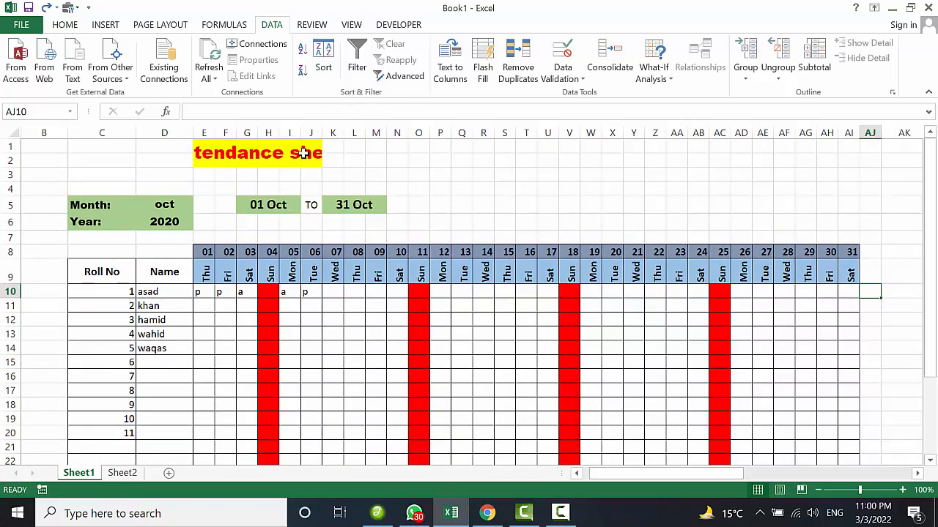
- Extend the merged, centred title cell across E1:L2 so that the full "Attendance sheet" title fits
drag(302, 152, 364, 146)
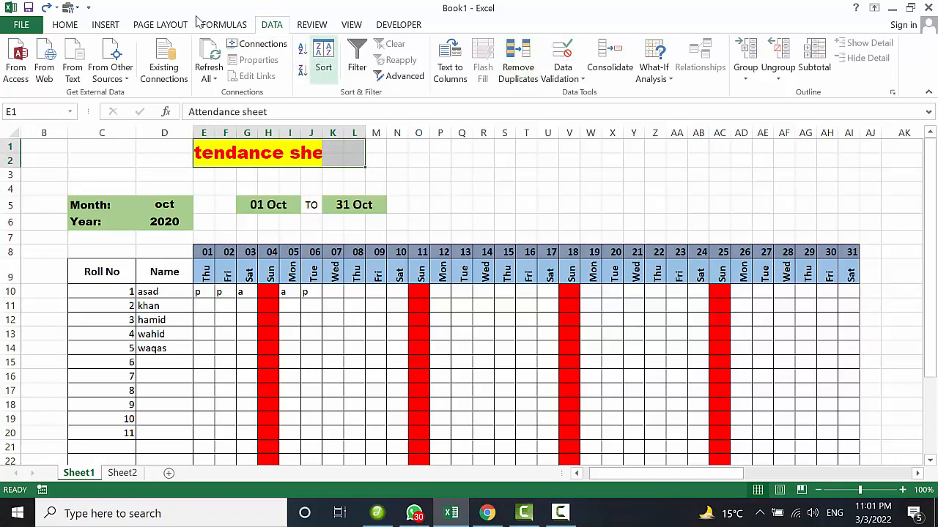
click(68, 26)
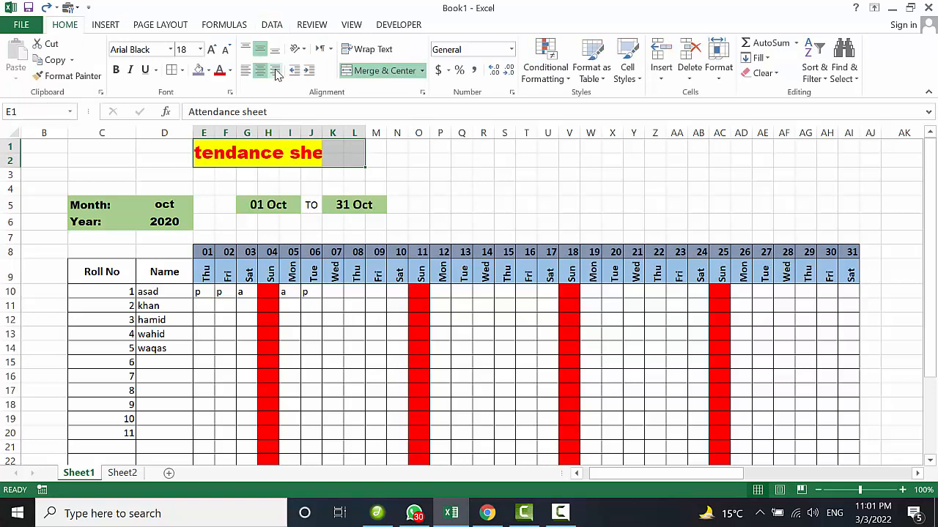
click(361, 73)
click(395, 173)
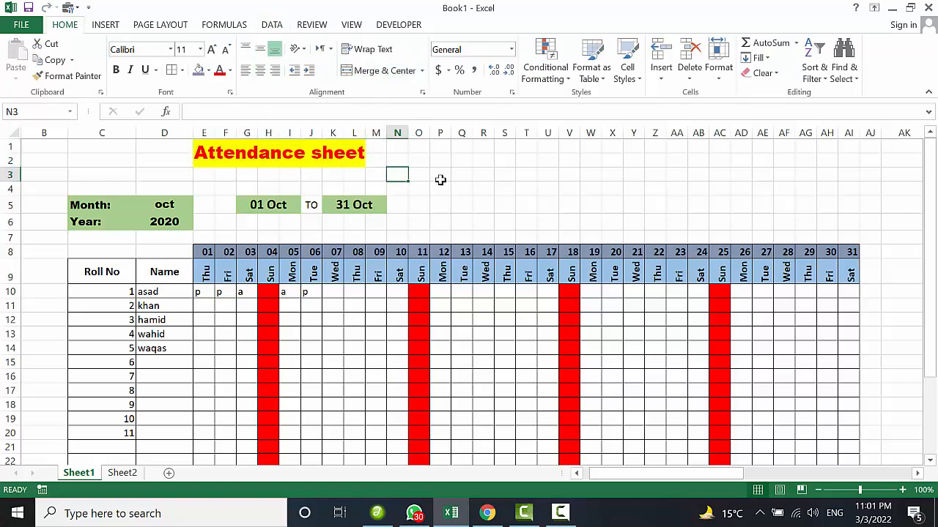
- Change the month in D5 to aug
scroll(474, 210, down, 2)
scroll(310, 256, up, 2)
scroll(313, 257, down, 2)
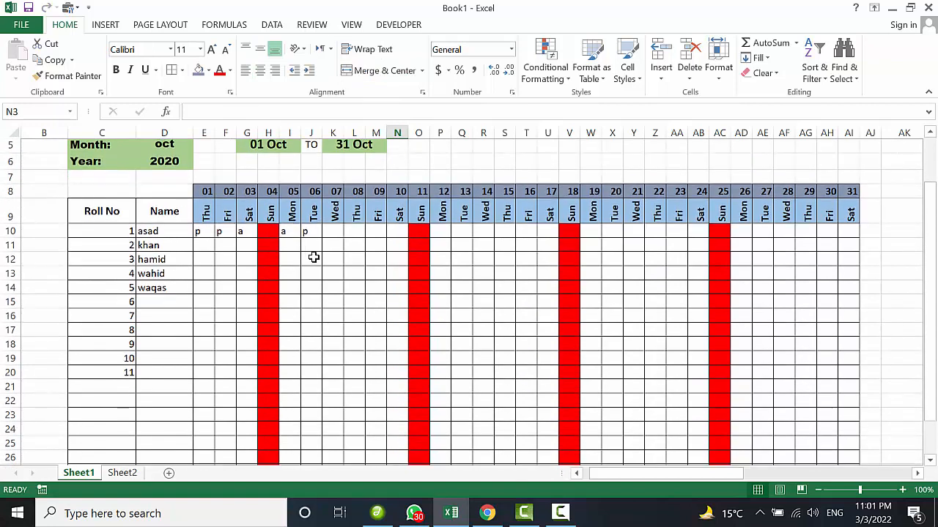
scroll(377, 272, up, 1)
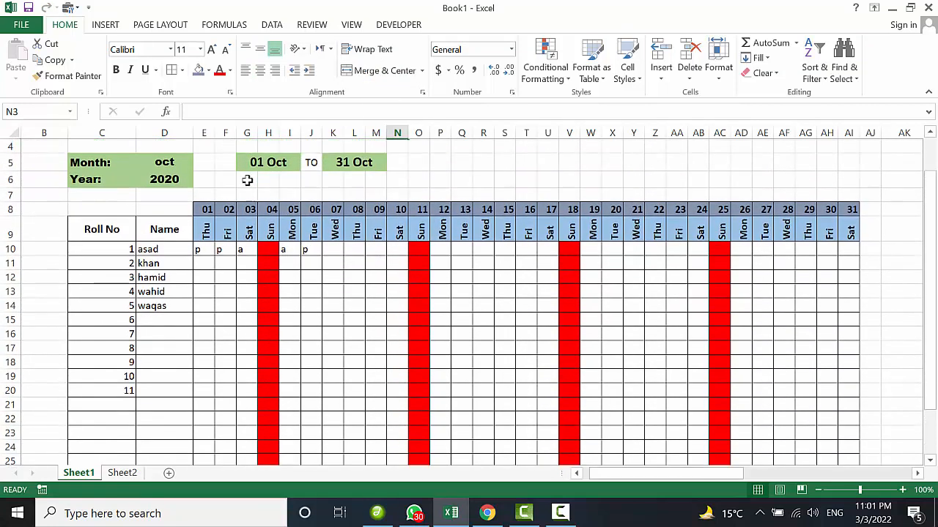
click(182, 162)
click(199, 164)
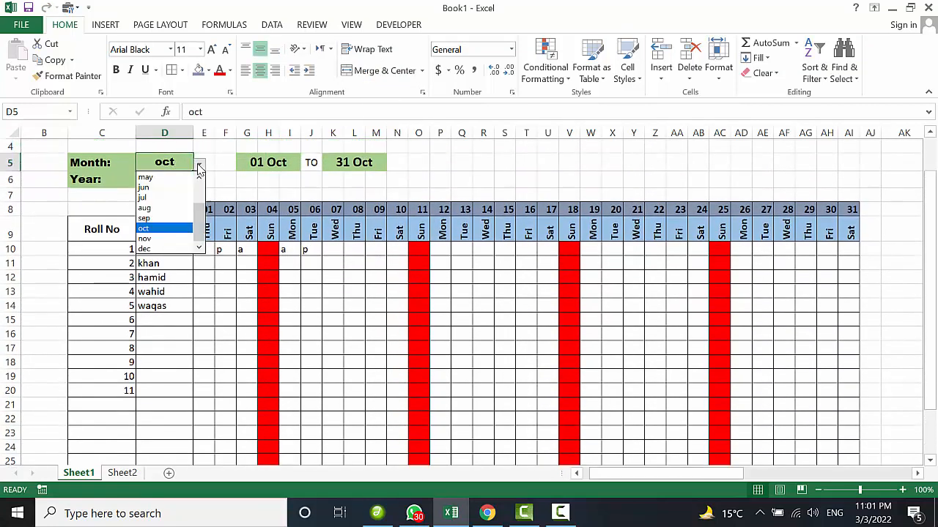
click(164, 209)
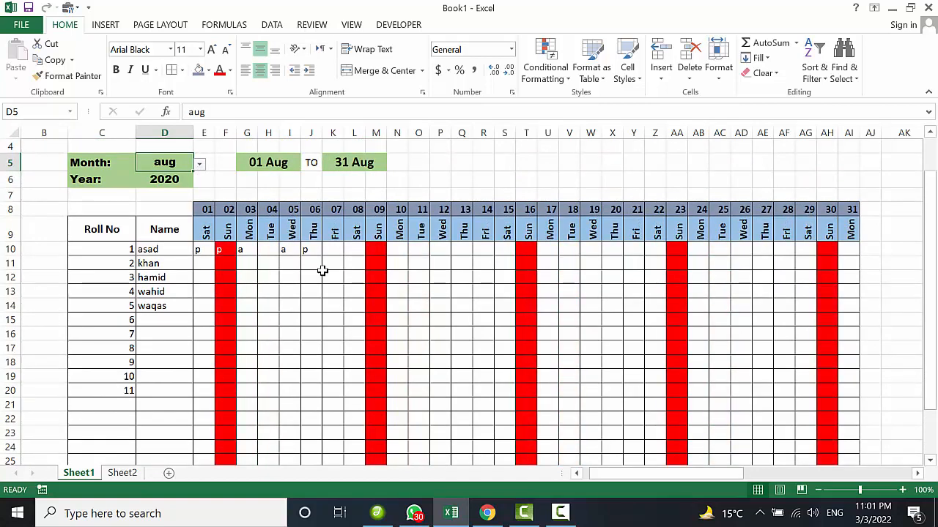
- Examine the dates, weekdays and Sunday highlighting across the whole August attendance sheet
click(322, 271)
scroll(496, 278, down, 1)
scroll(496, 279, up, 1)
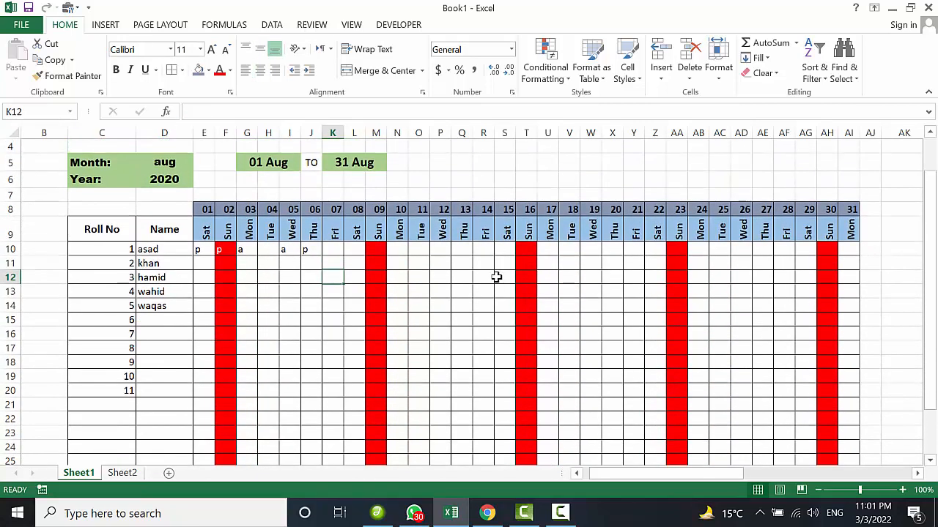
scroll(496, 277, up, 1)
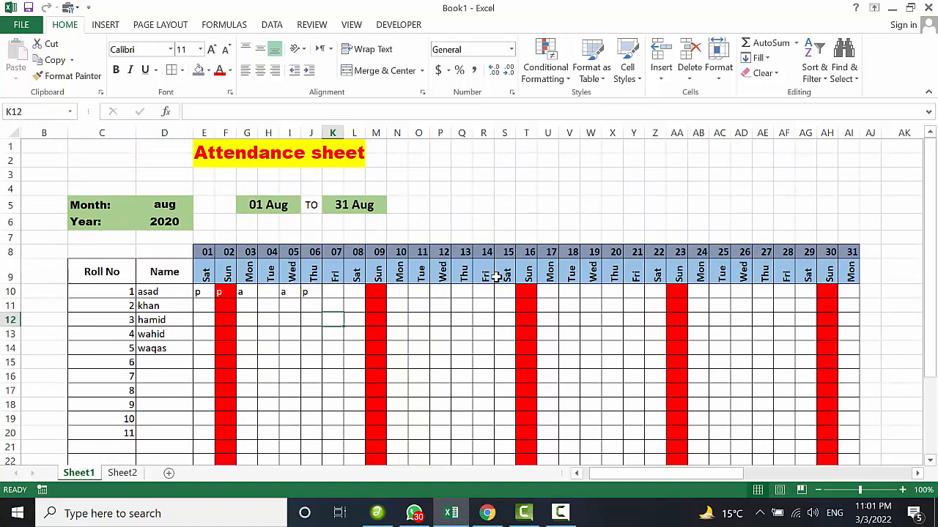
scroll(496, 277, down, 1)
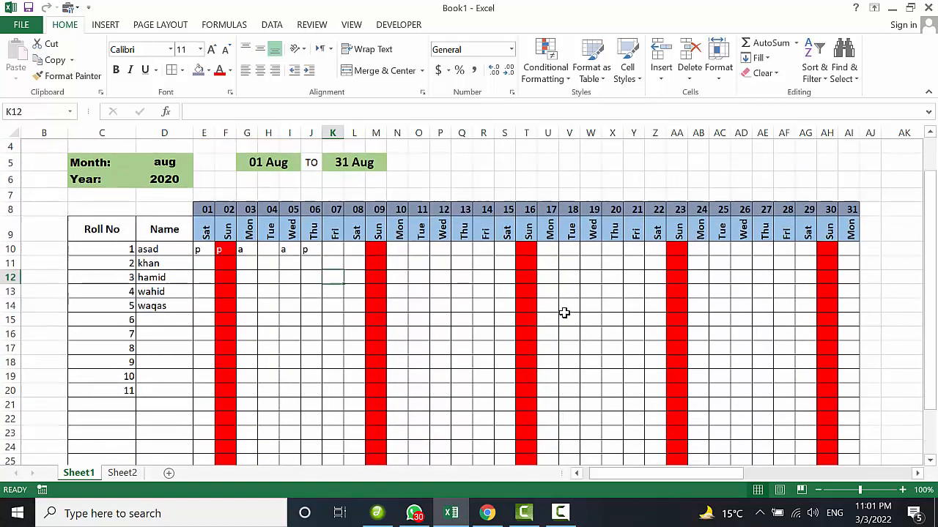
scroll(893, 234, right, 2)
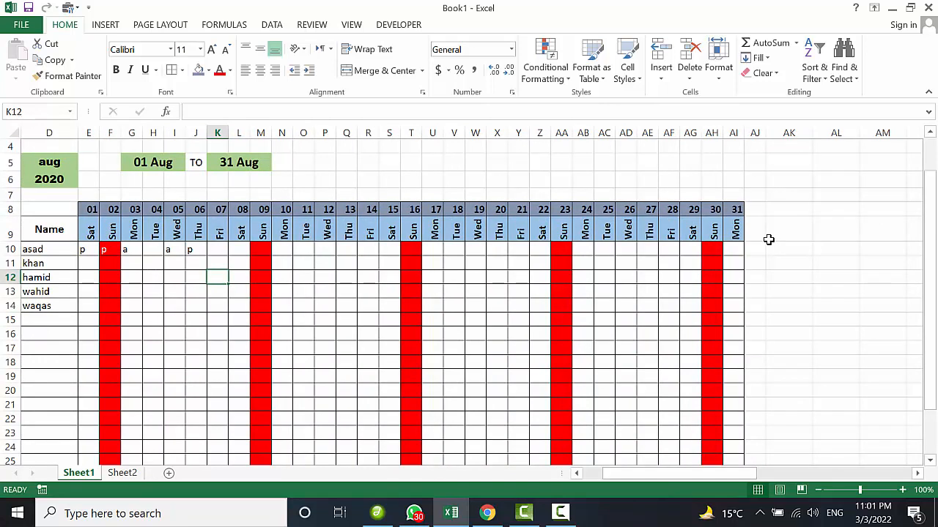
scroll(810, 246, left, 1)
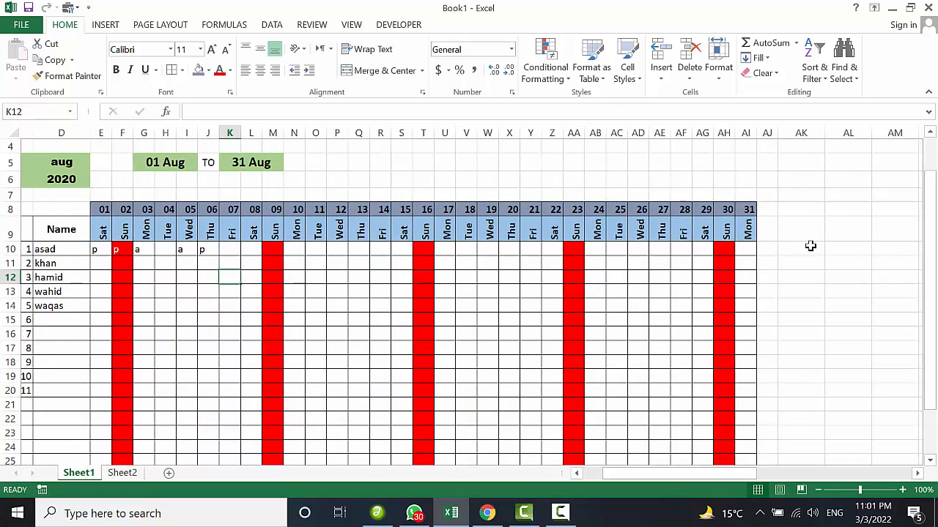
scroll(814, 248, right, 1)
scroll(842, 255, left, 1)
scroll(798, 239, right, 1)
scroll(602, 289, left, 1)
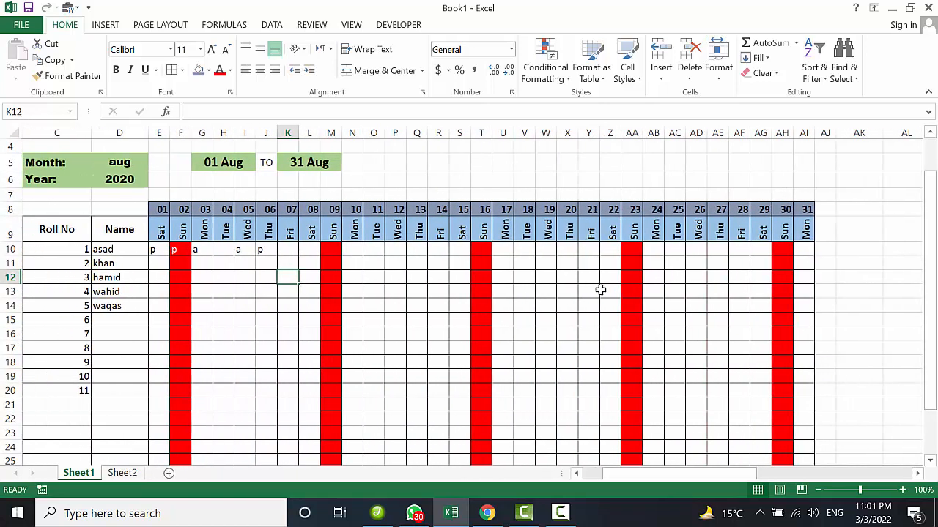
scroll(337, 276, left, 1)
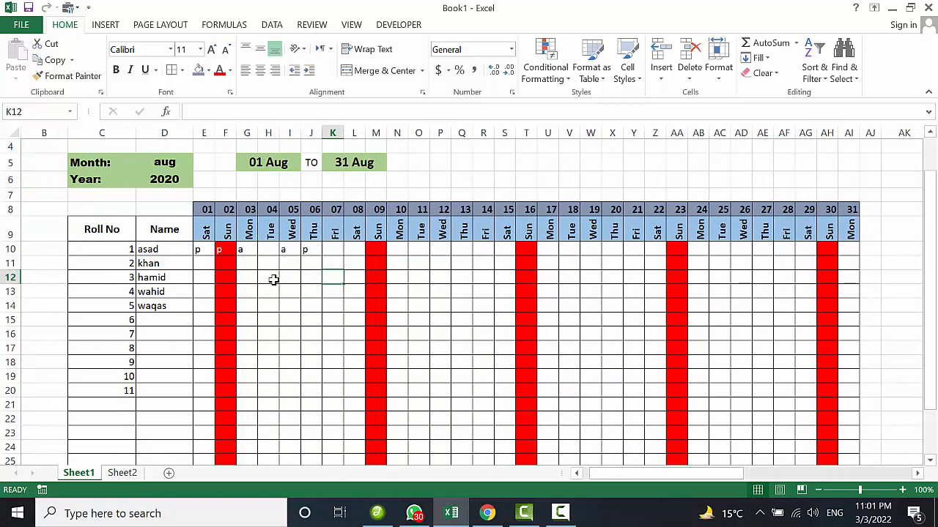